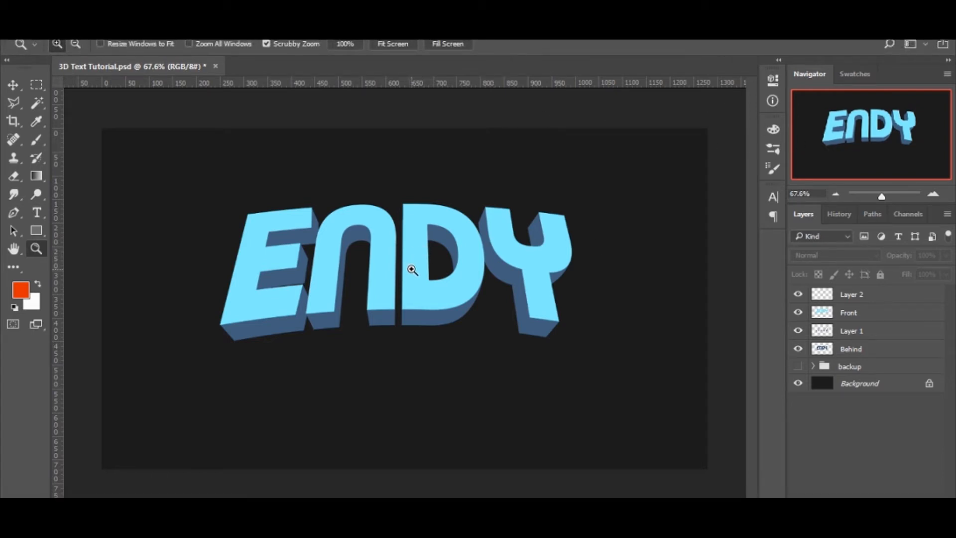
left_click_drag(412, 271, 386, 280)
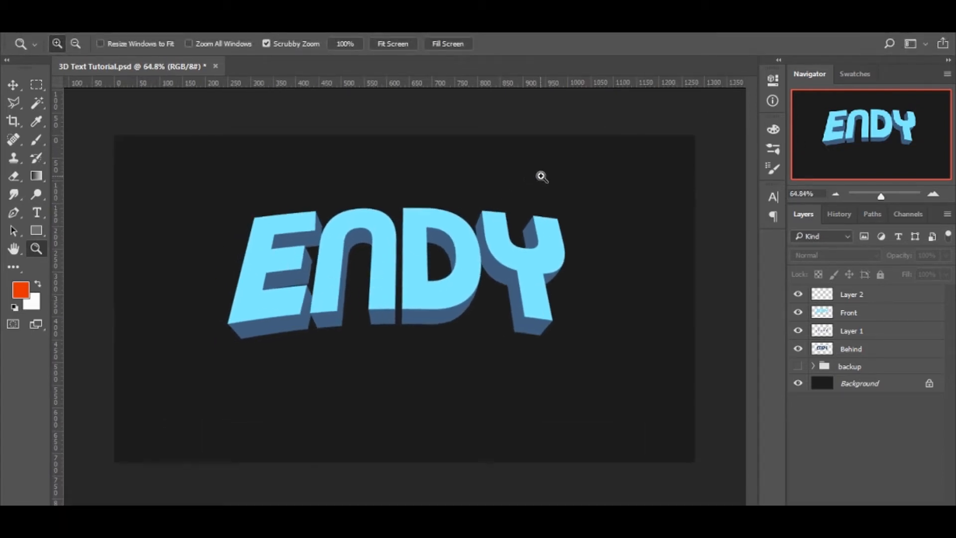
left_click_drag(394, 244, 406, 255)
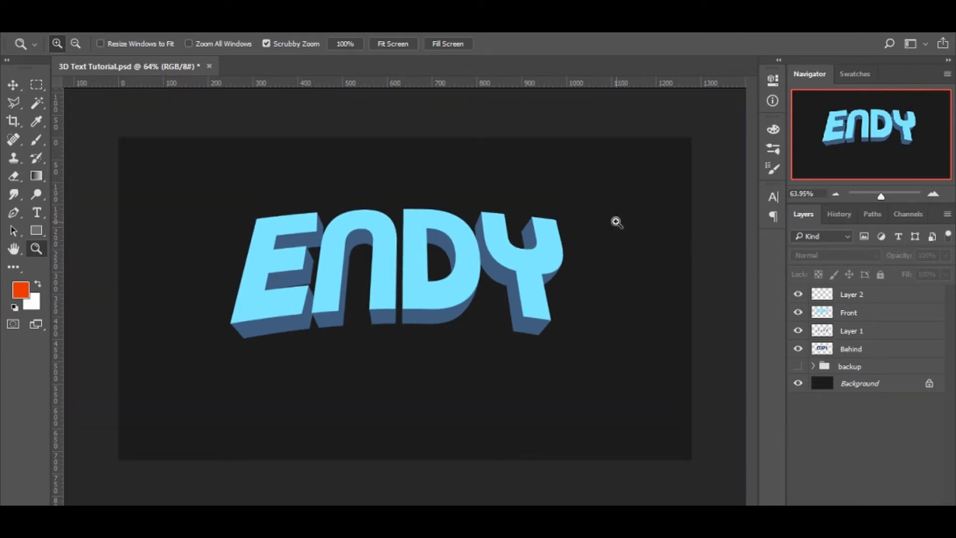
left_click_drag(467, 217, 431, 228)
left_click_drag(404, 262, 435, 268)
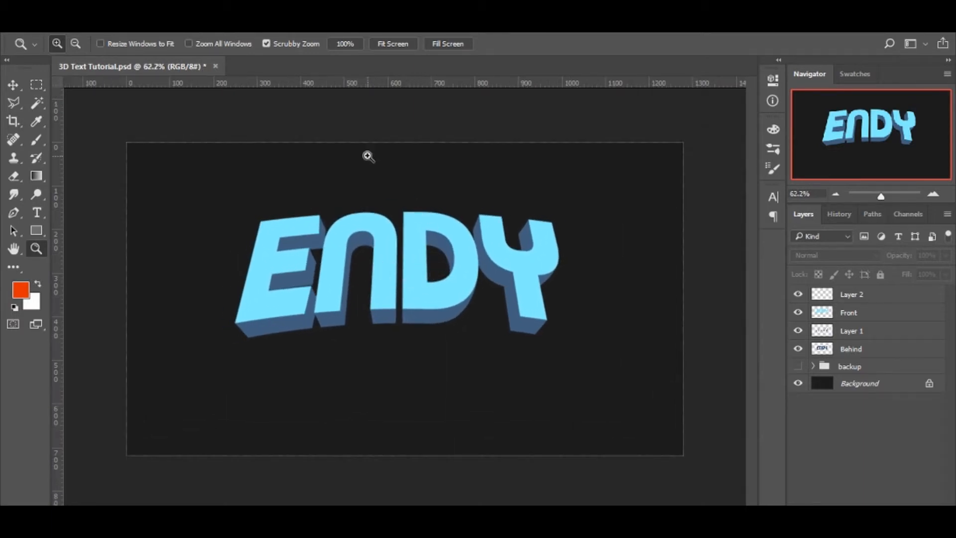
Examine the Y's extruded sides up close, comparing them with Layer 1 hidden and shown.
left_click_drag(294, 275, 342, 270)
key("space")
left_click_drag(470, 261, 251, 286)
left_click_drag(329, 271, 263, 264)
key("space")
left_click_drag(583, 314, 457, 303)
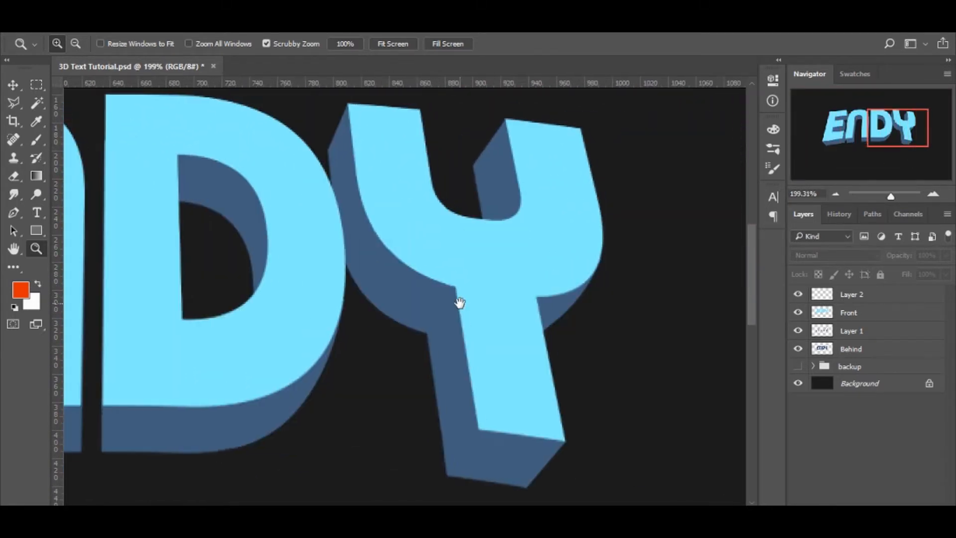
key("l")
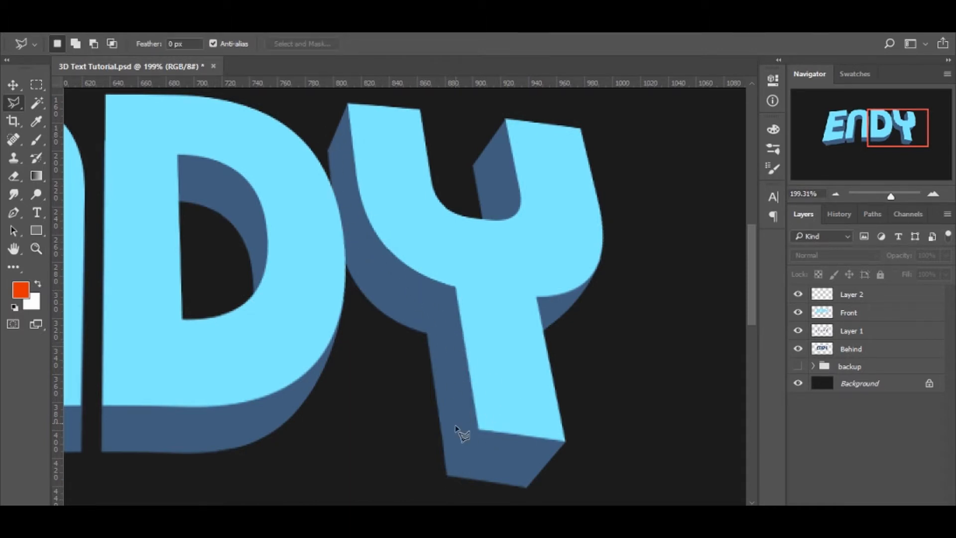
left_click(797, 330)
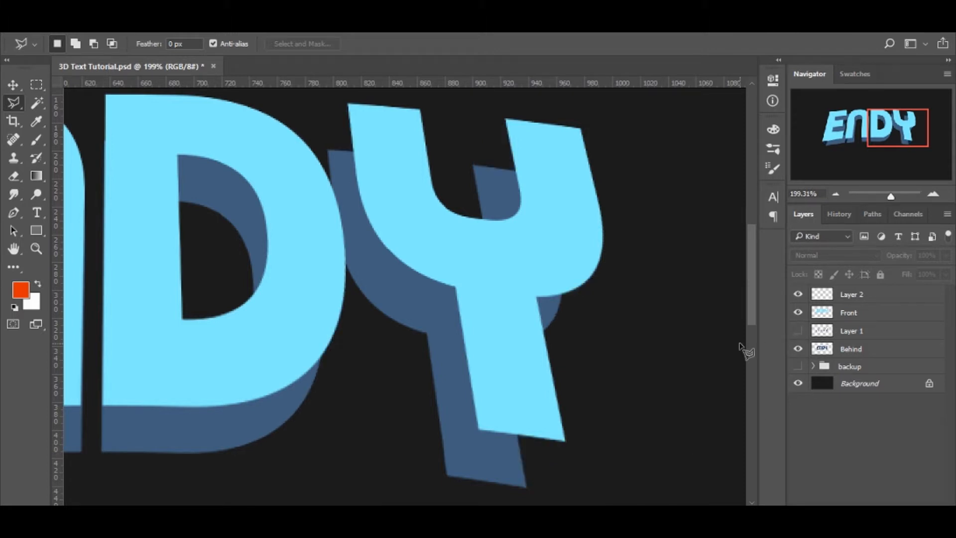
key("z")
left_click_drag(612, 373, 468, 293)
left_click_drag(413, 416, 436, 416)
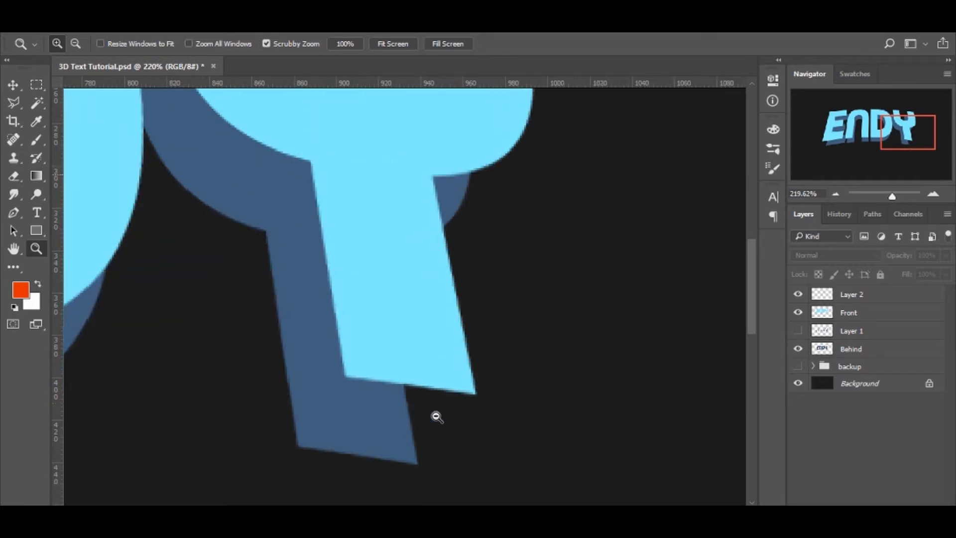
left_click_drag(471, 335, 435, 325)
left_click(798, 330)
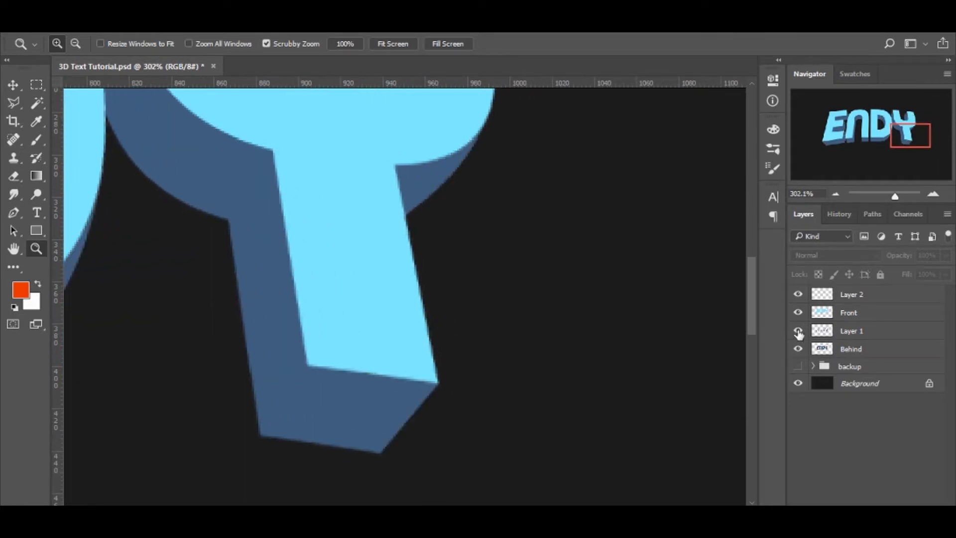
left_click(798, 332)
left_click(798, 331)
left_click_drag(508, 262, 399, 264)
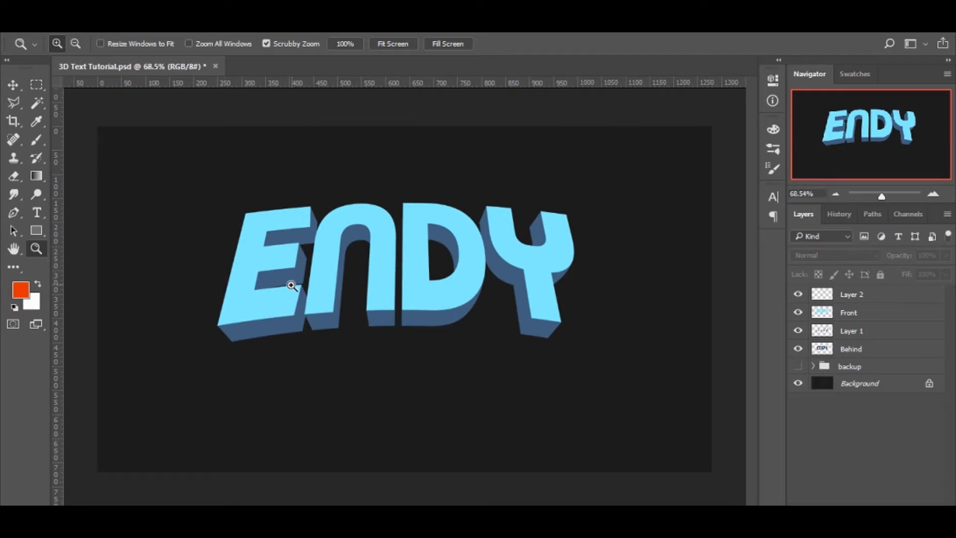
left_click_drag(293, 284, 412, 288)
left_click_drag(375, 241, 401, 241)
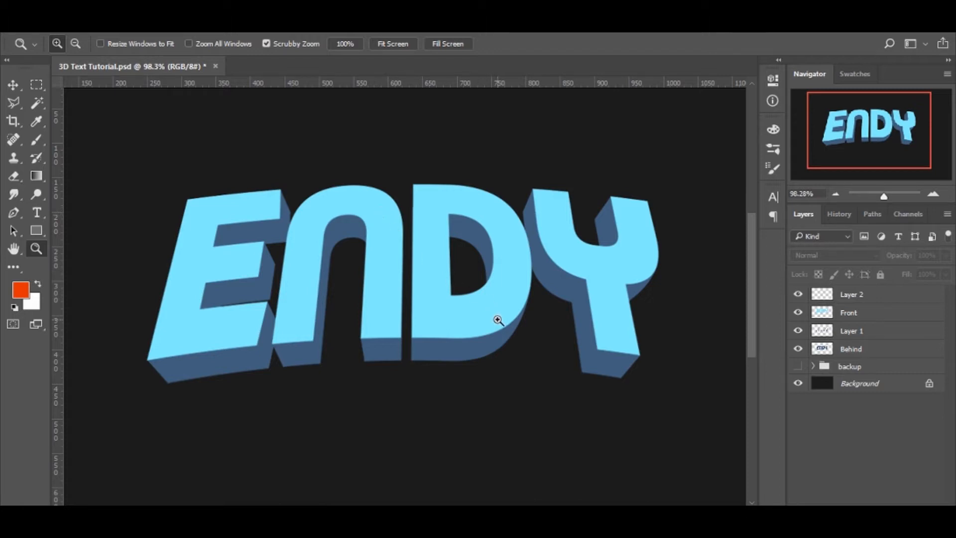
left_click_drag(498, 320, 441, 299)
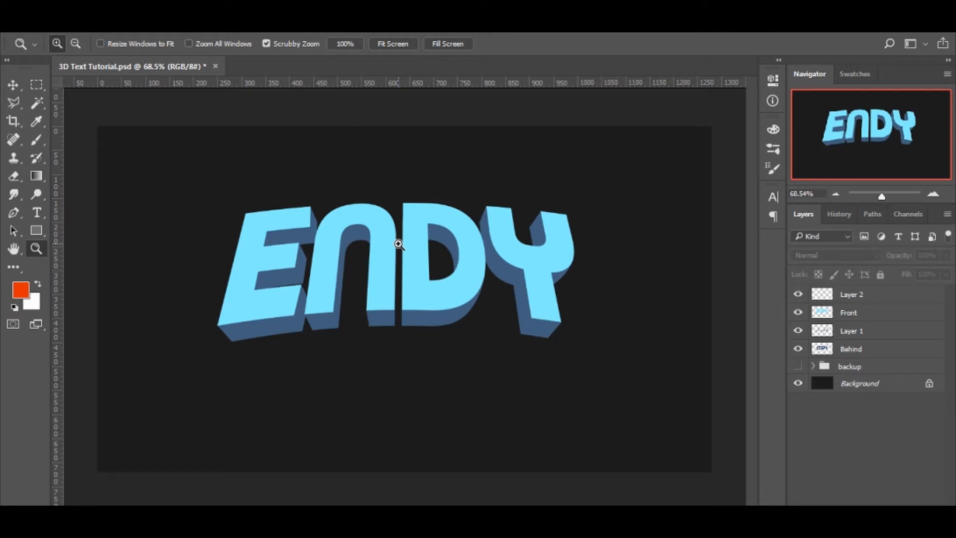
left_click(427, 252, "alt")
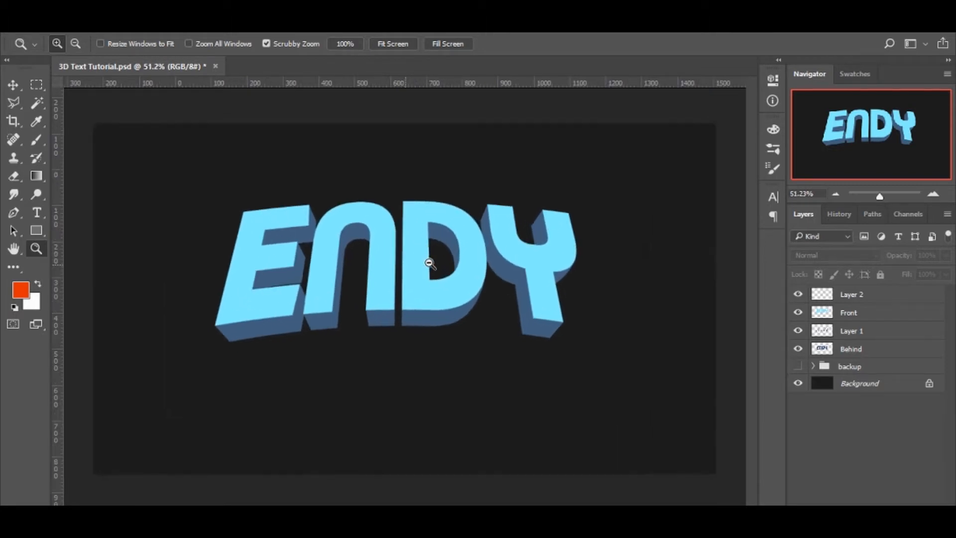
left_click(424, 259)
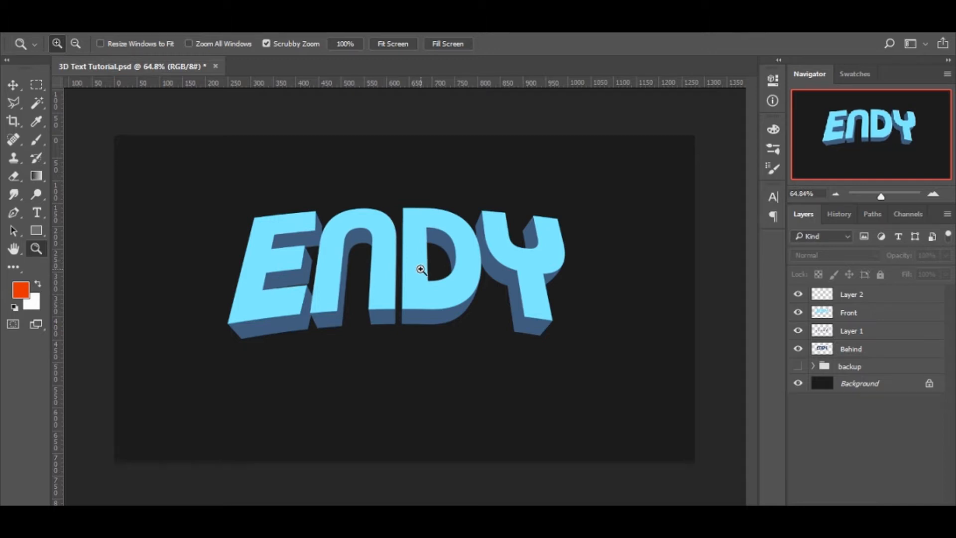
mouse_move(420, 269)
left_mouse_down()
mouse_move(399, 275)
mouse_move(427, 271)
left_mouse_up()
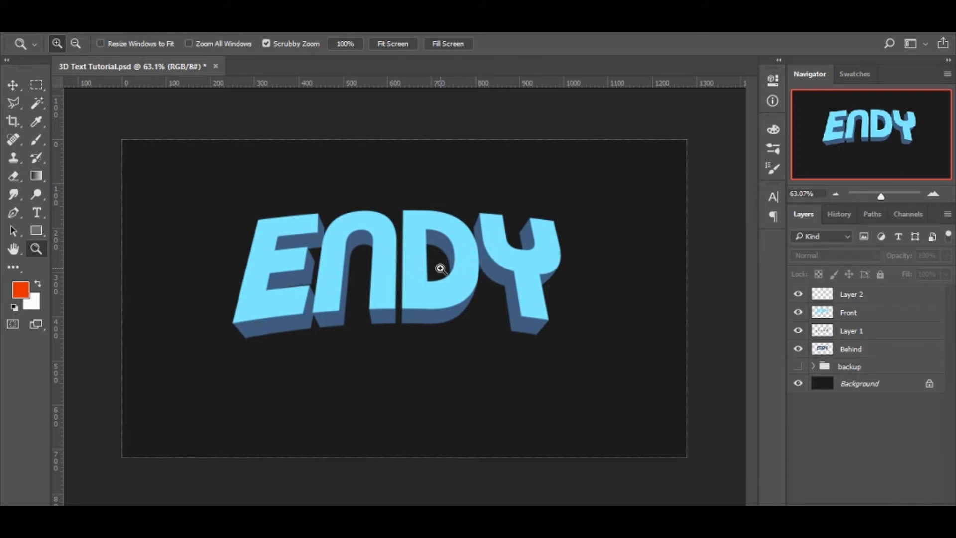
mouse_move(438, 268)
left_mouse_down()
mouse_move(405, 277)
mouse_move(423, 276)
left_mouse_up()
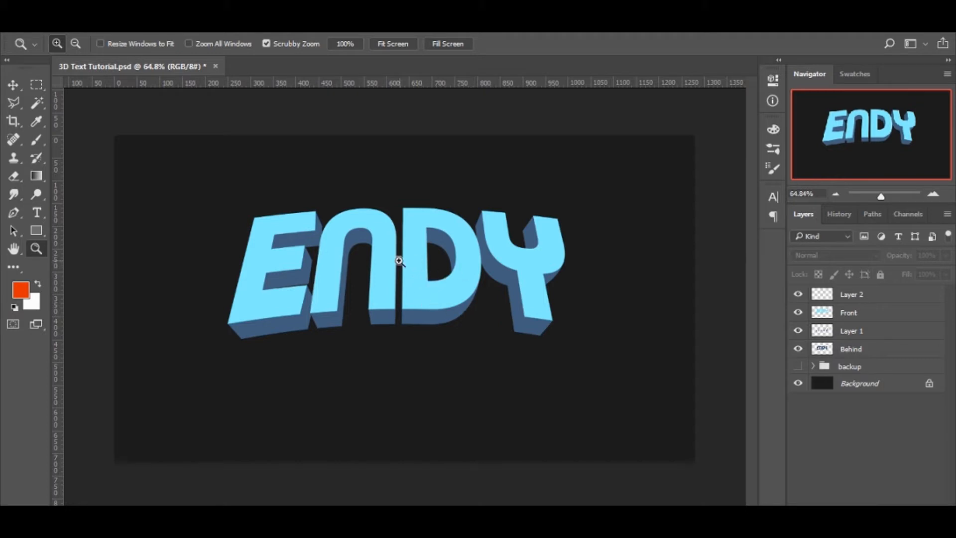
left_click_drag(374, 252, 432, 274)
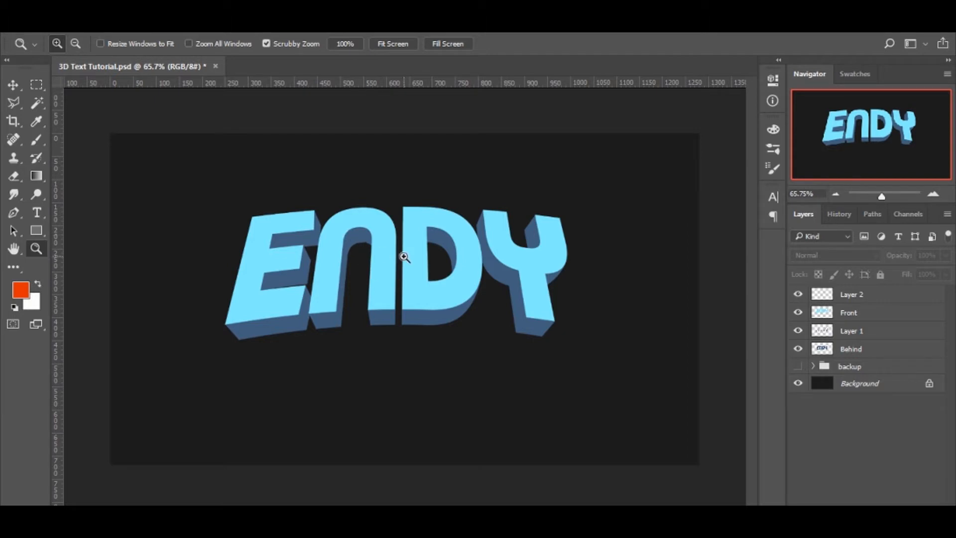
left_click_drag(403, 252, 433, 281)
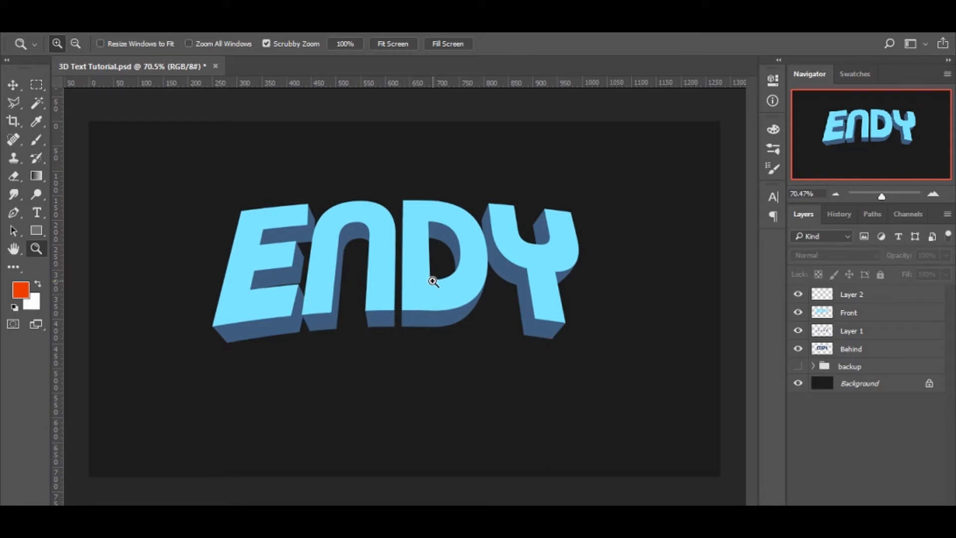
left_click_drag(506, 258, 530, 253)
left_click_drag(418, 294, 491, 272)
left_click_drag(444, 252, 418, 260)
left_click_drag(472, 280, 507, 280)
left_click_drag(373, 192, 305, 229)
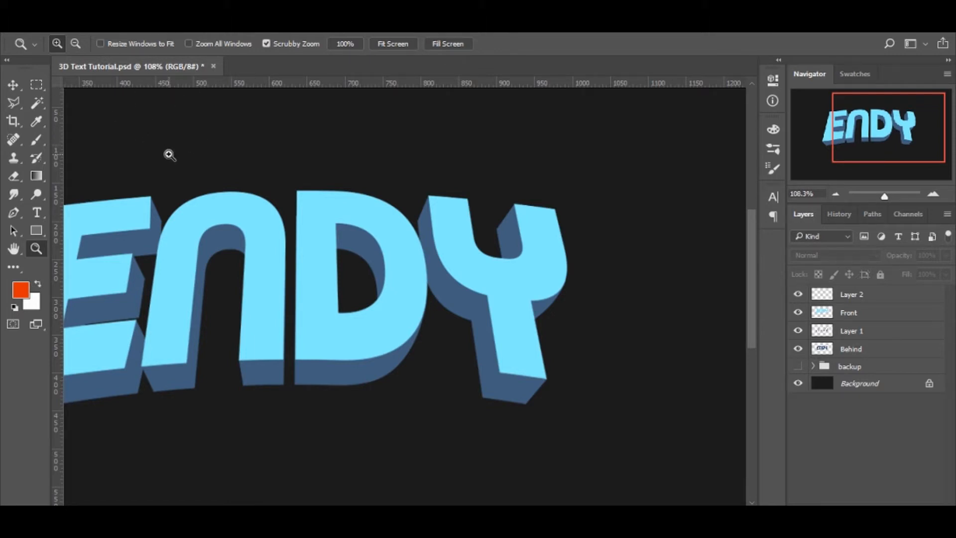
Create a new empty layer and place it directly beneath the Front layer.
key("l")
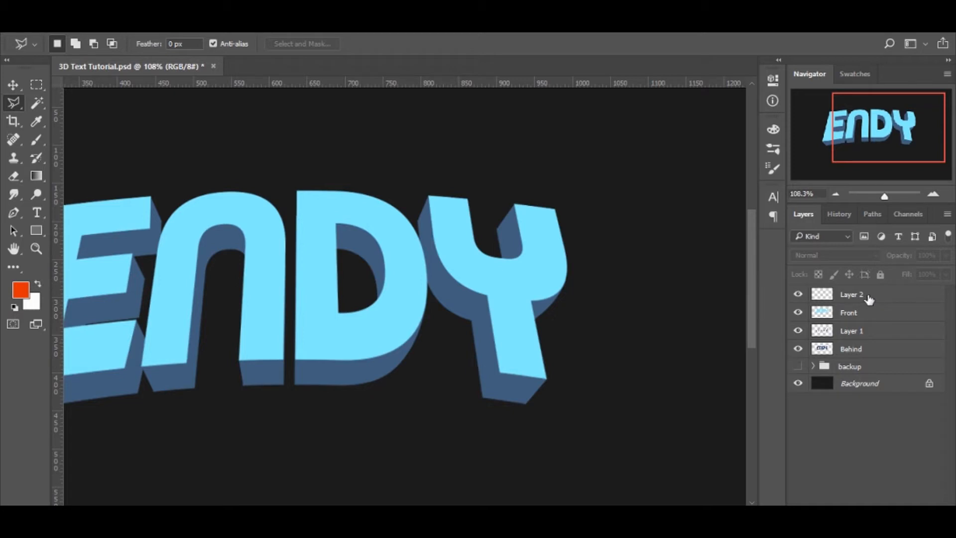
key("ctrl+s")
left_click(607, 169)
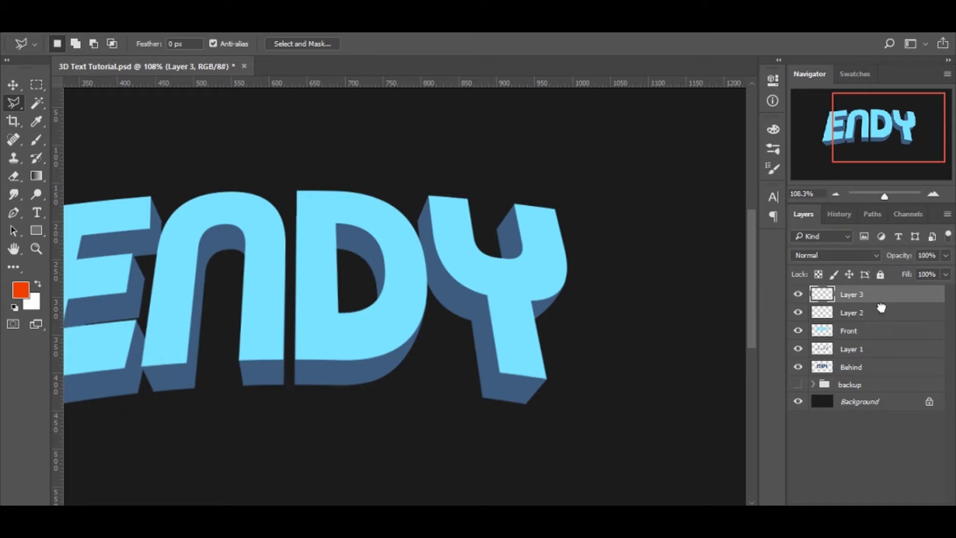
left_click_drag(881, 308, 875, 336)
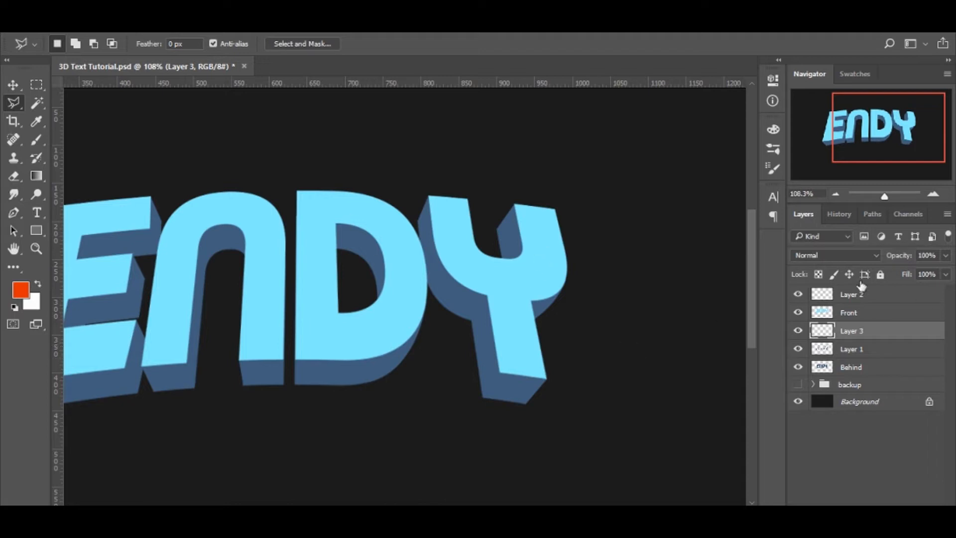
Toggle the Front layer's visibility to inspect the dark blue extrusion beneath it.
left_click(796, 312)
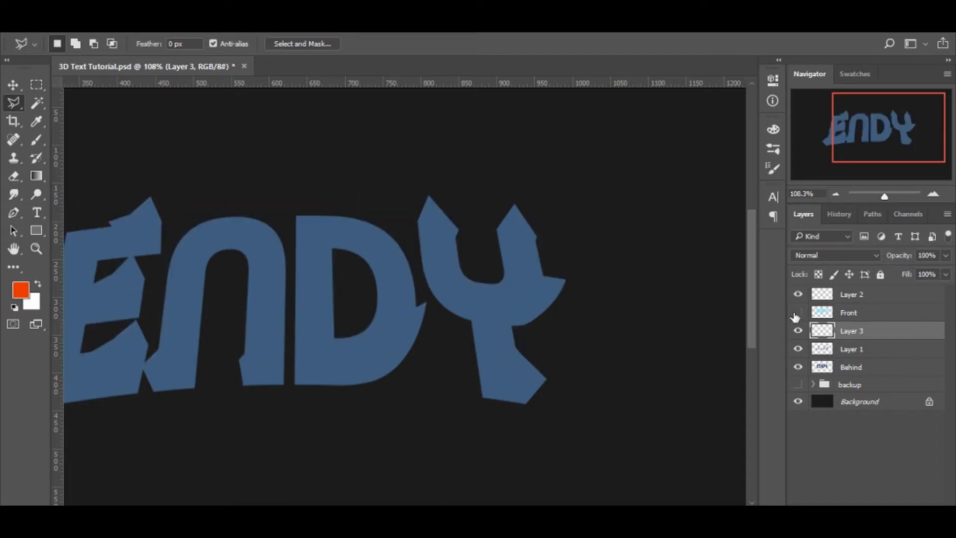
left_click(797, 313)
left_click(796, 313)
left_click(797, 312)
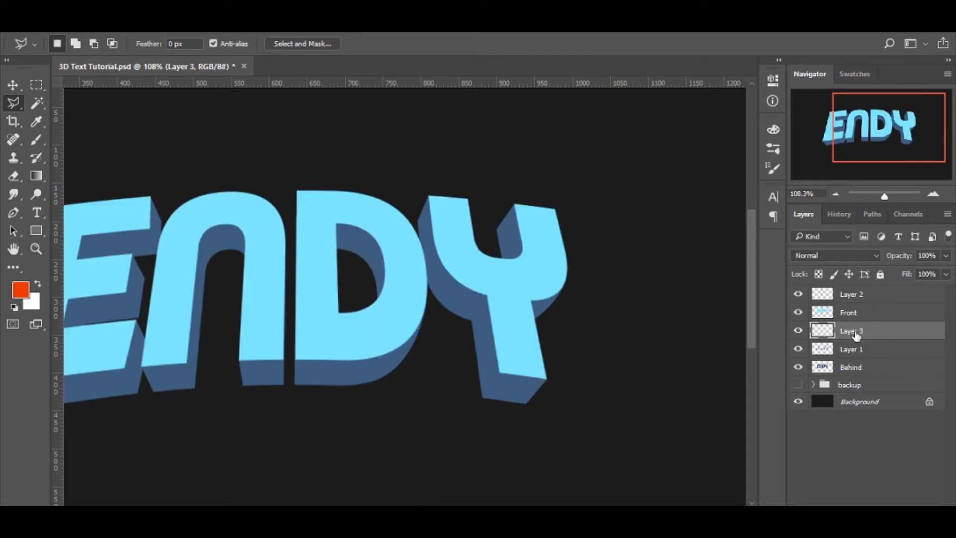
Duplicate the Behind layer and move the original into the backup group.
key("z")
left_click_drag(546, 349, 580, 356)
key("space")
left_click_drag(553, 266, 487, 283)
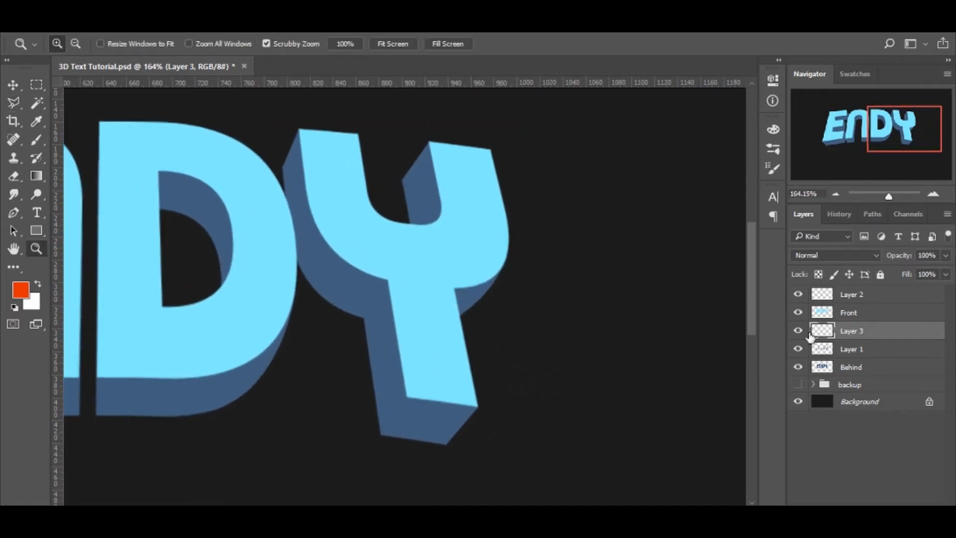
left_click(876, 353)
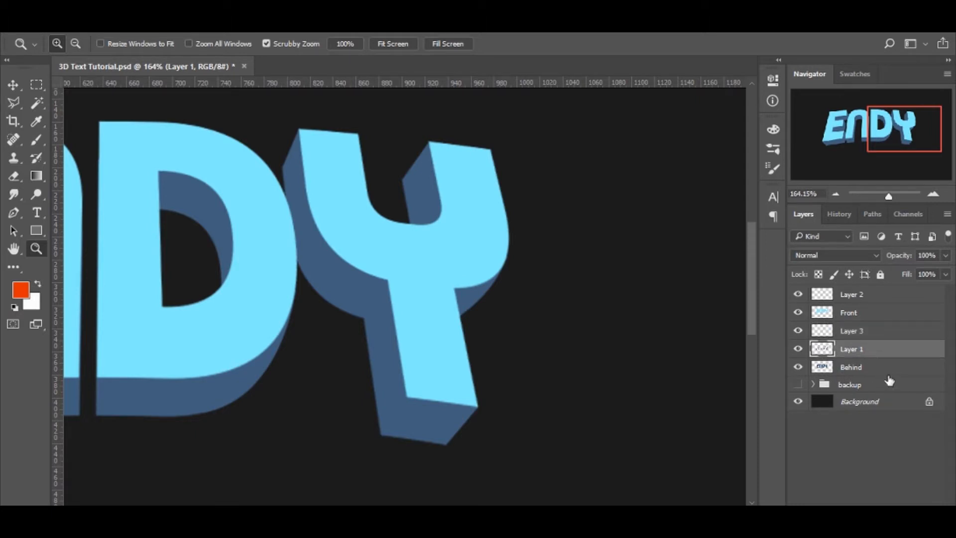
left_click(893, 367, "shift")
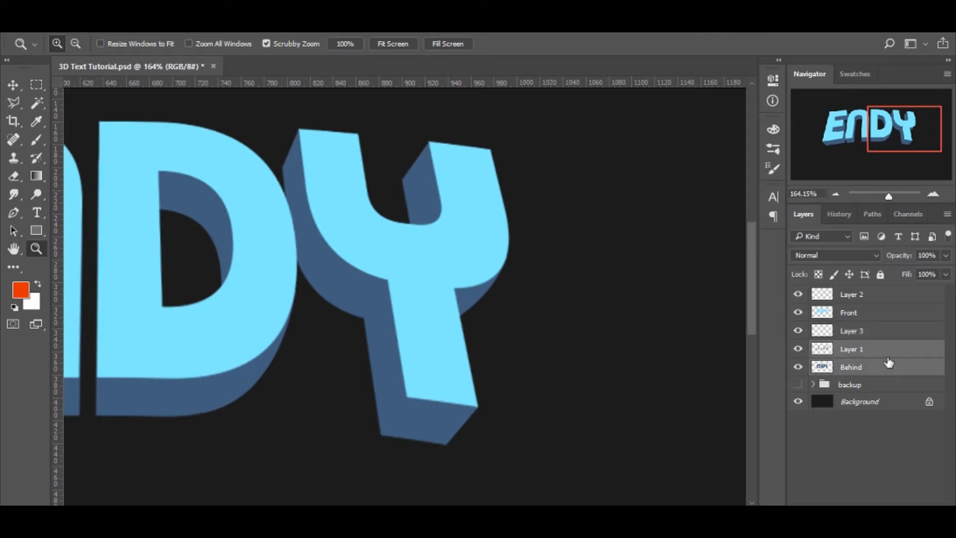
left_click(867, 356)
left_click(879, 370)
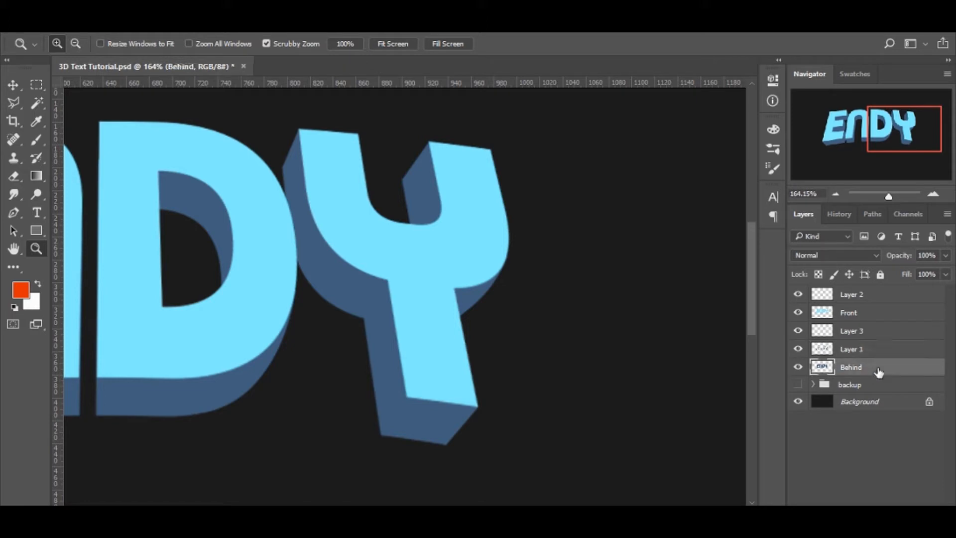
key("ctrl+j")
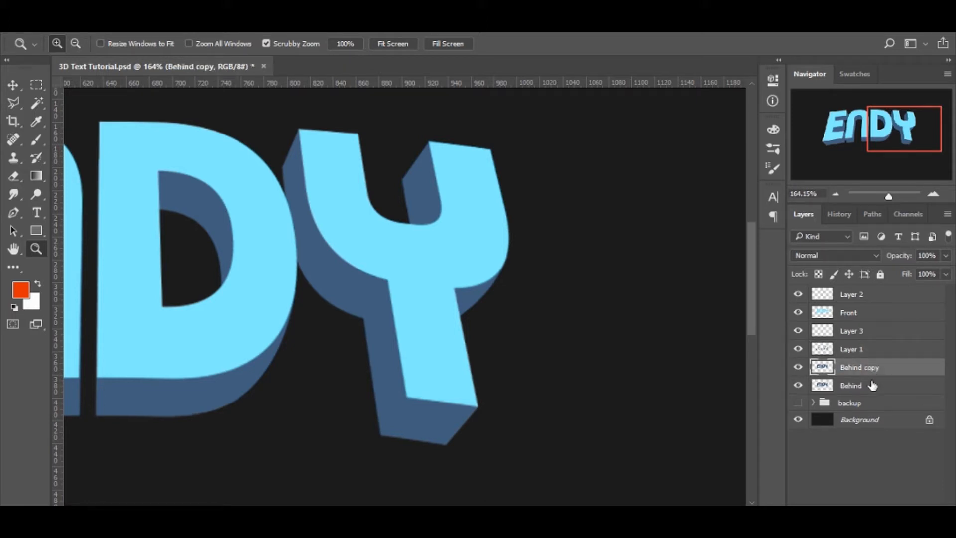
left_click_drag(874, 388, 868, 401)
Duplicate Layer 1 and move the original into the backup group.
left_click(888, 368)
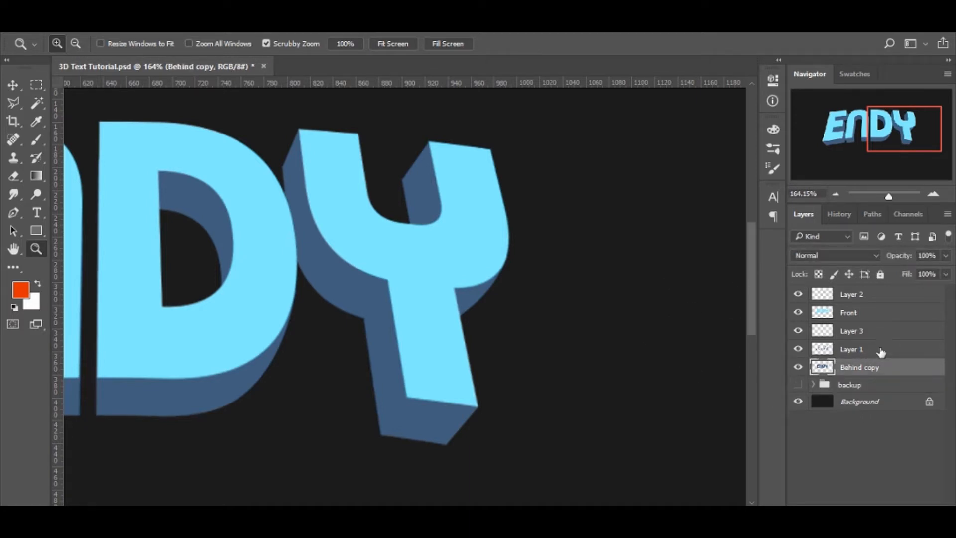
left_click(880, 351)
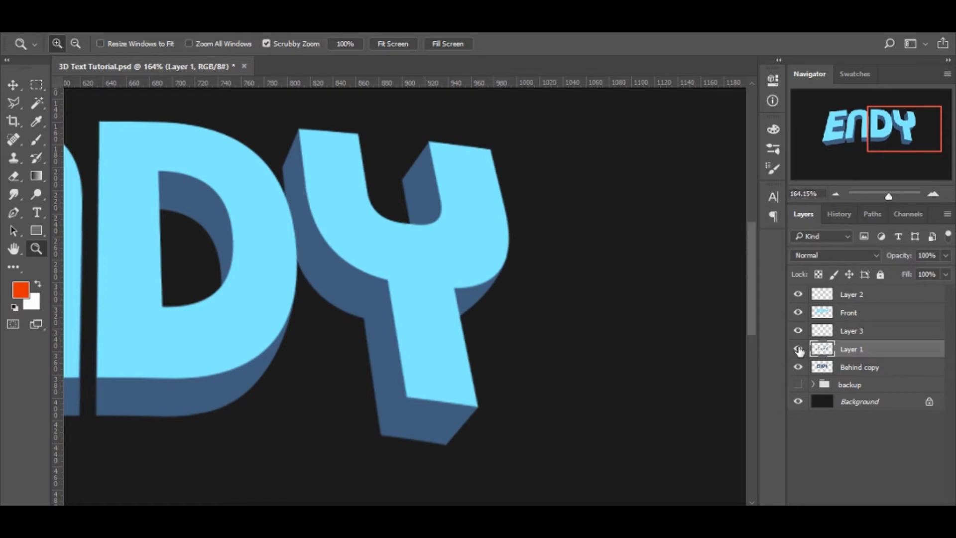
key("ctrl+j")
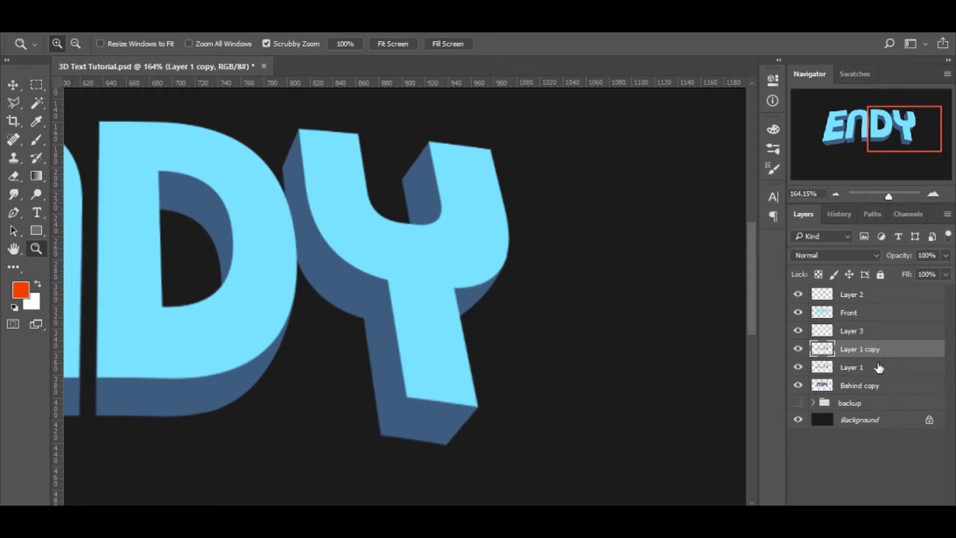
left_click(878, 367)
left_click_drag(891, 371, 888, 404)
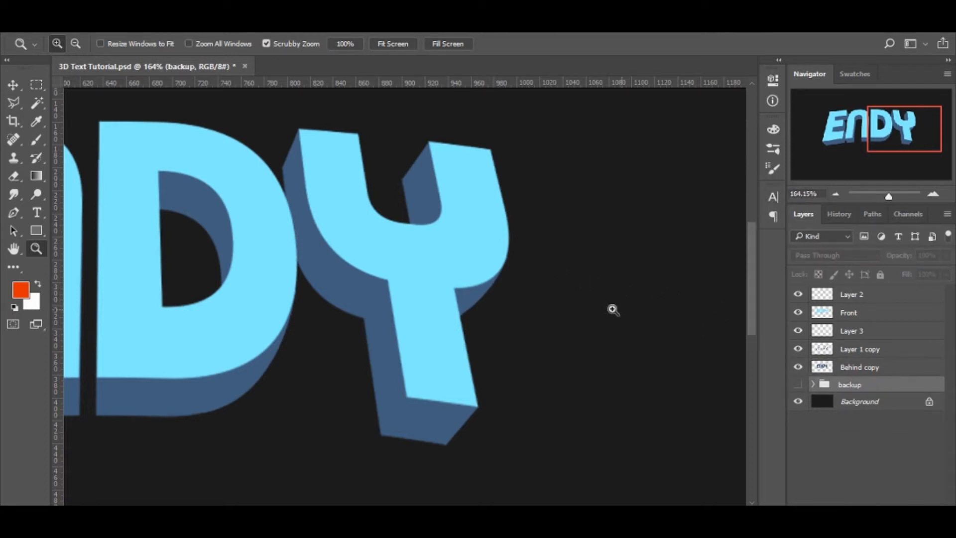
mouse_move(514, 277)
left_mouse_down()
mouse_move(482, 278)
mouse_move(496, 280)
left_mouse_up()
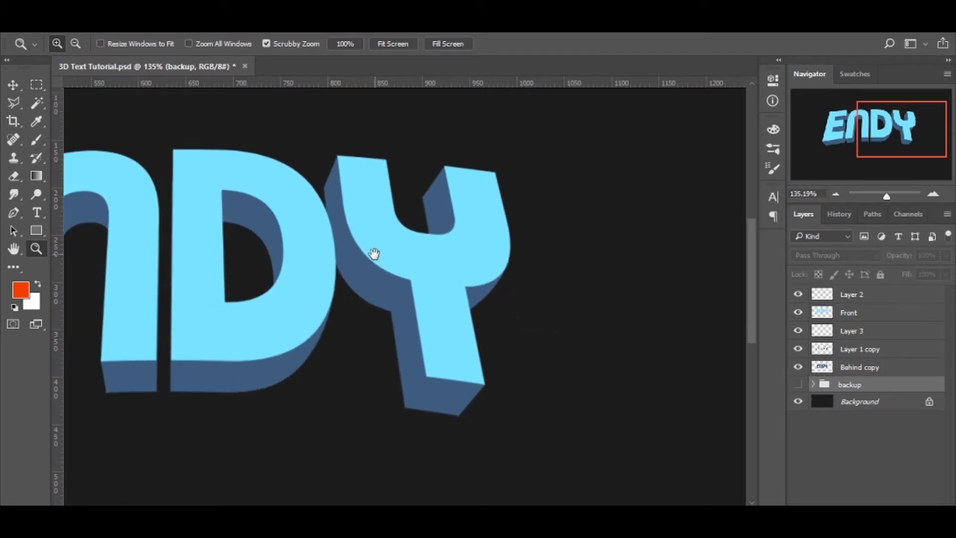
left_click_drag(373, 252, 512, 255)
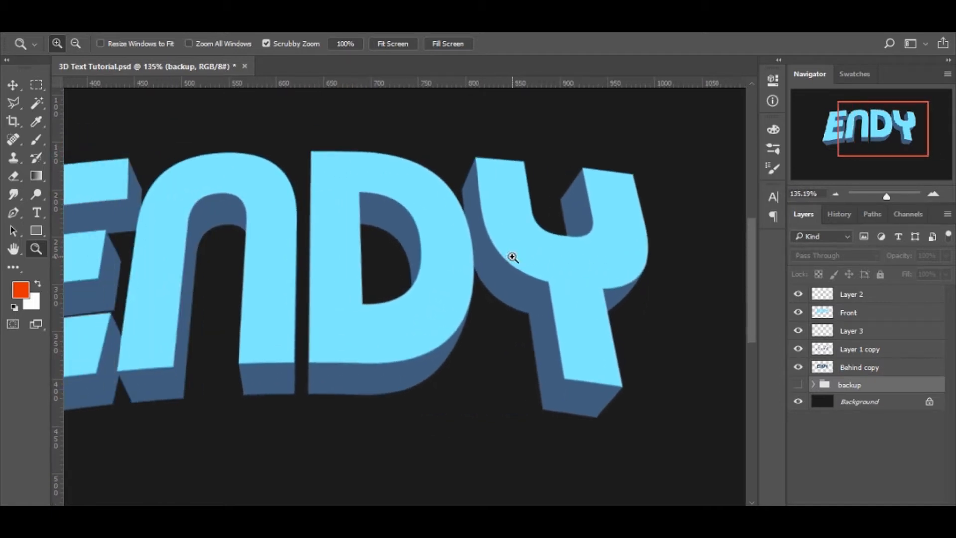
left_click_drag(579, 297, 567, 300)
left_click_drag(368, 241, 447, 245)
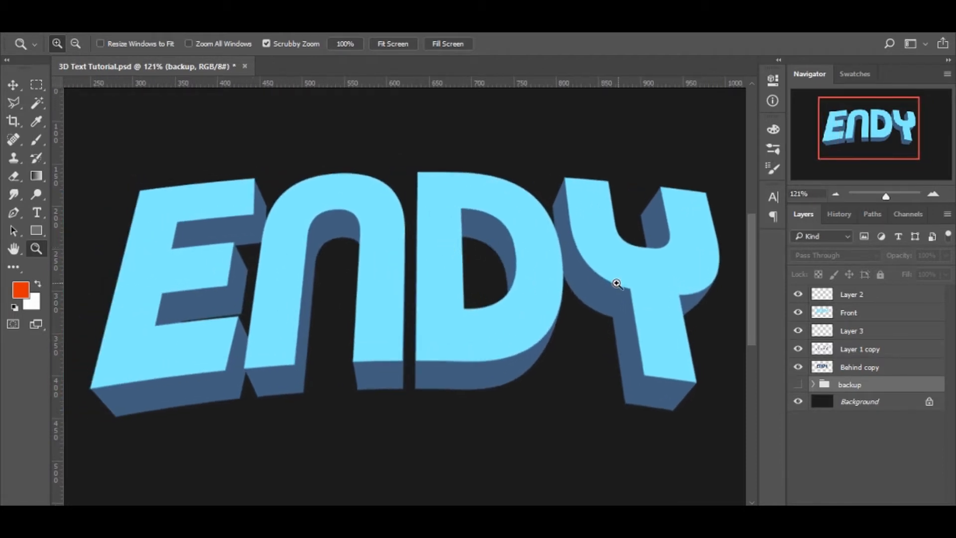
Merge the Layer 1 copy and Behind copy layers into a single extrusion layer.
left_click_drag(617, 277, 505, 277)
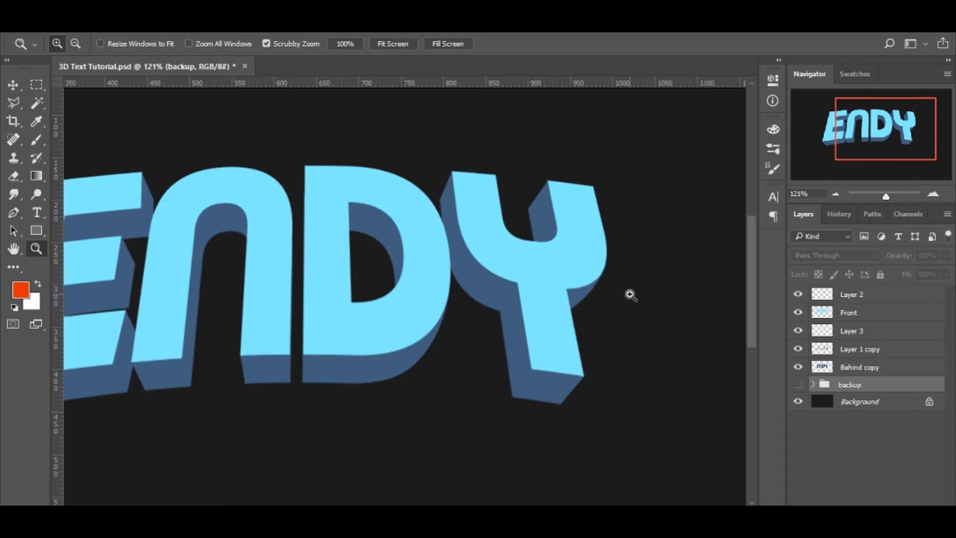
mouse_move(500, 308)
left_mouse_down()
mouse_move(526, 313)
mouse_move(503, 311)
left_mouse_up()
left_click_drag(467, 263, 513, 242)
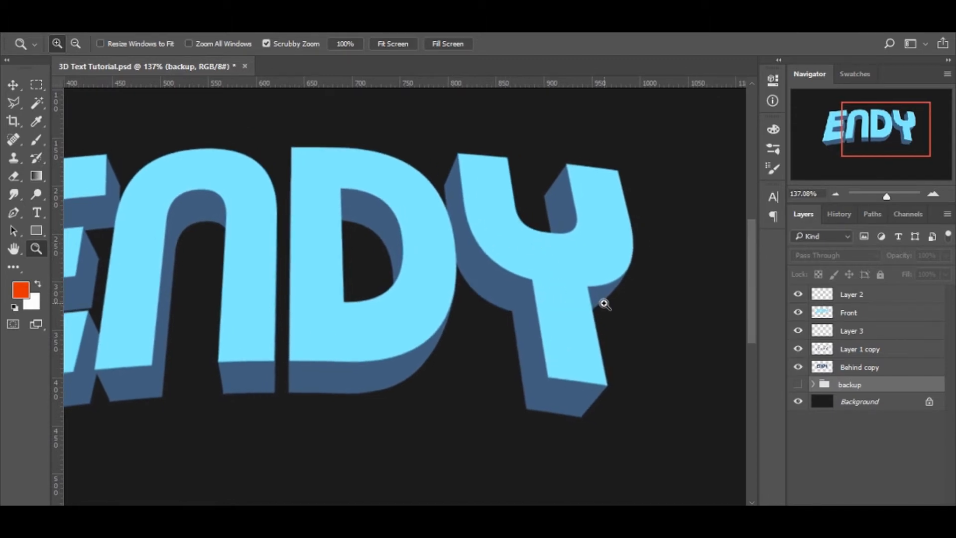
left_click(885, 350)
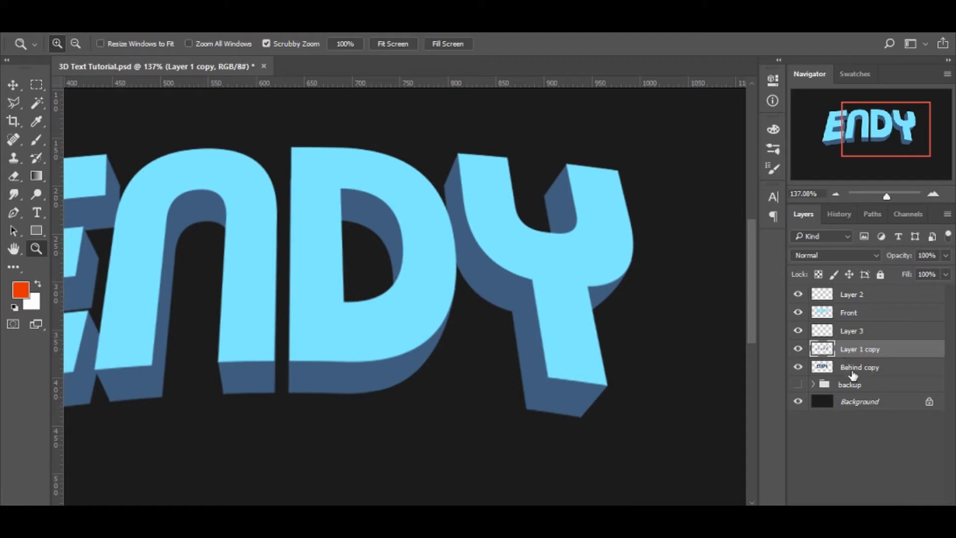
left_click(881, 368, "shift")
left_click(846, 353)
left_click(798, 350)
left_click(799, 350)
left_click(798, 349)
left_click(877, 372, "shift")
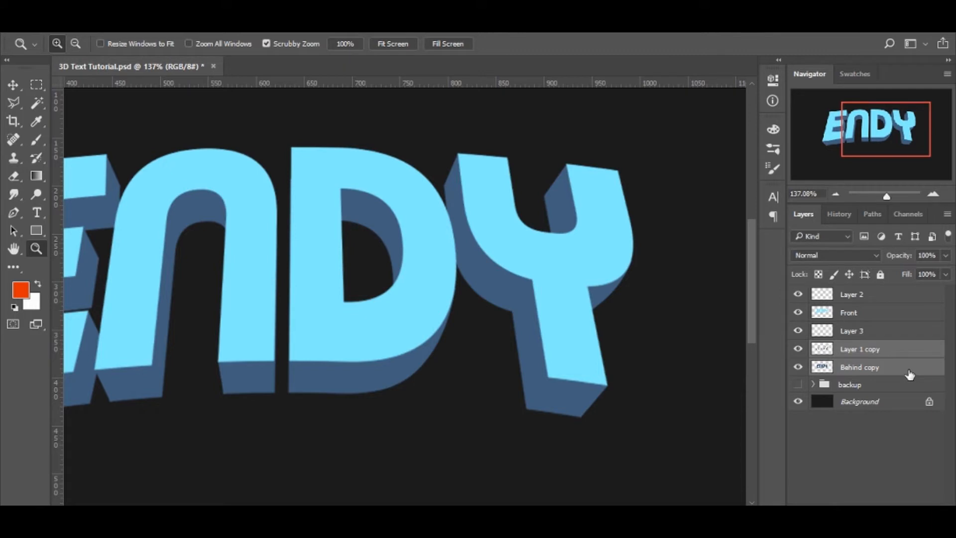
key("ctrl+e")
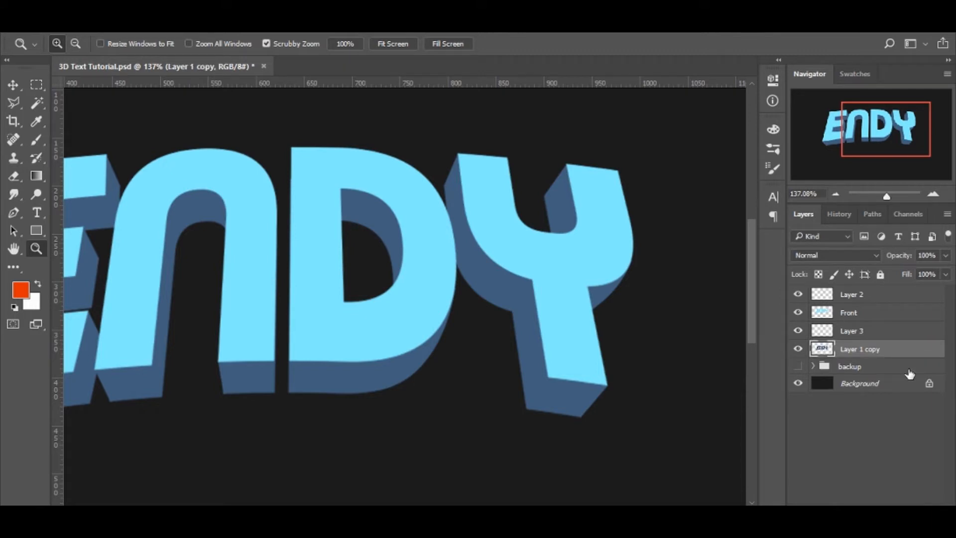
Rename the merged extrusion layer as Behind.
double_click(866, 350)
type("Behind")
key("Return")
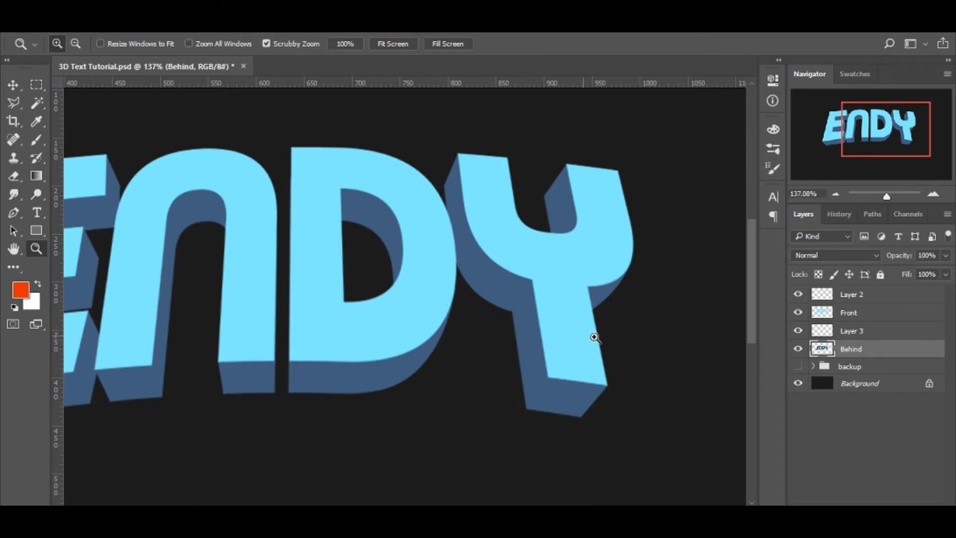
Make the empty Layer 3 the active layer and look over the extruded sides of the whole lettering.
scroll(595, 337, "up", 2)
left_click_drag(605, 250, 495, 288)
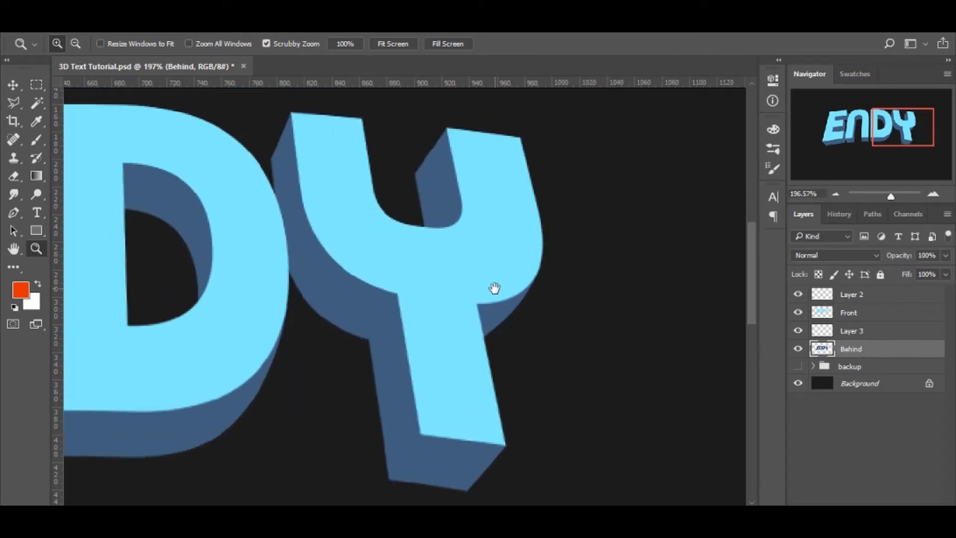
left_click(867, 331)
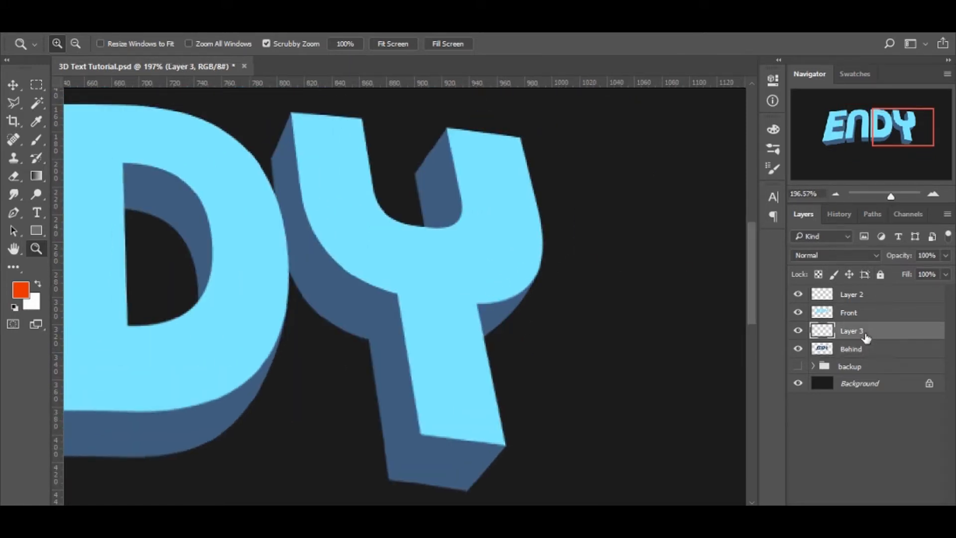
left_click_drag(465, 387, 523, 290)
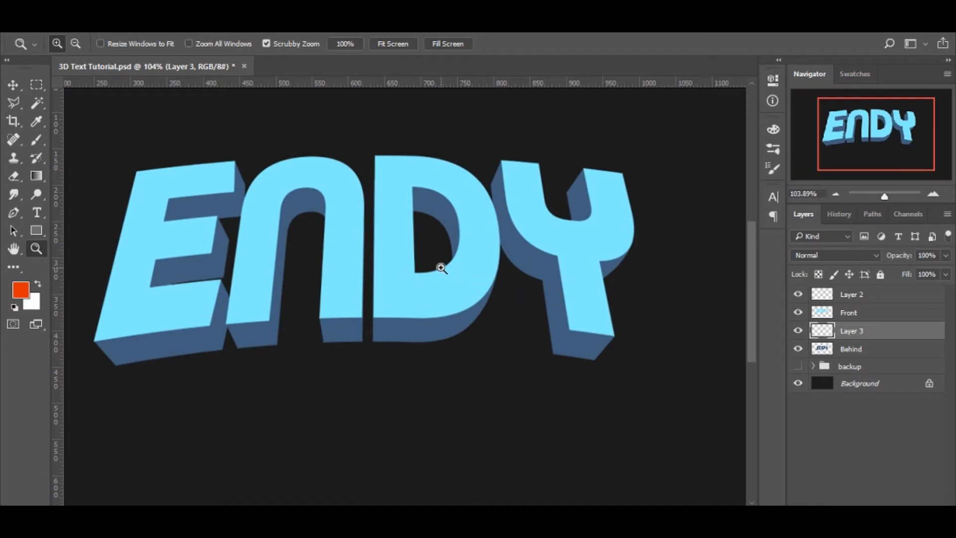
left_click_drag(438, 267, 415, 267)
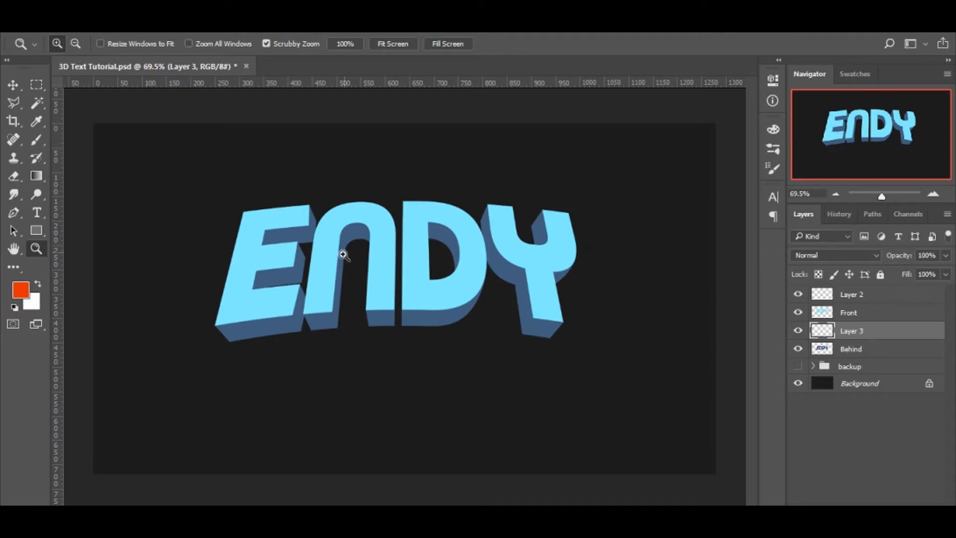
left_click_drag(435, 280, 379, 249)
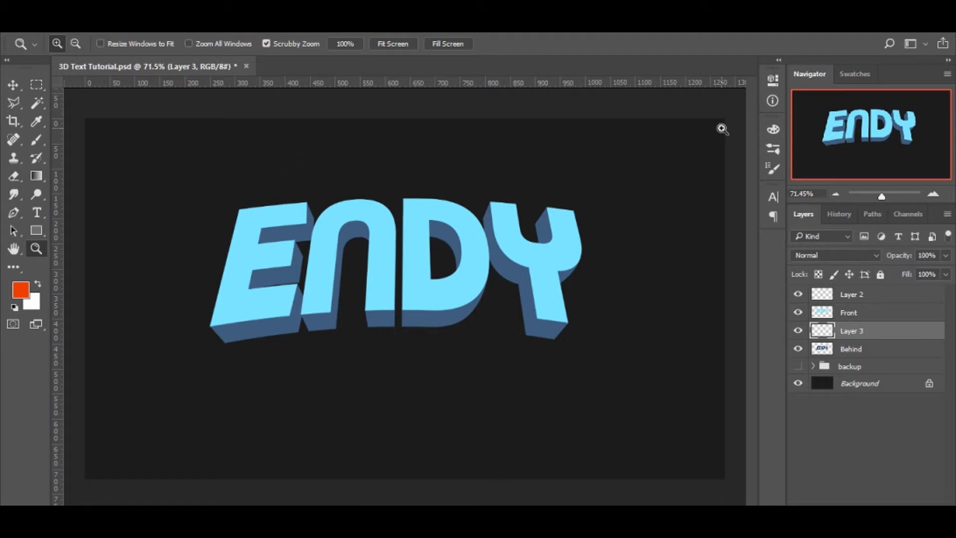
mouse_move(324, 241)
left_mouse_down()
mouse_move(345, 239)
mouse_move(331, 242)
left_mouse_up()
mouse_move(492, 274)
left_mouse_down()
mouse_move(446, 265)
mouse_move(483, 274)
left_mouse_up()
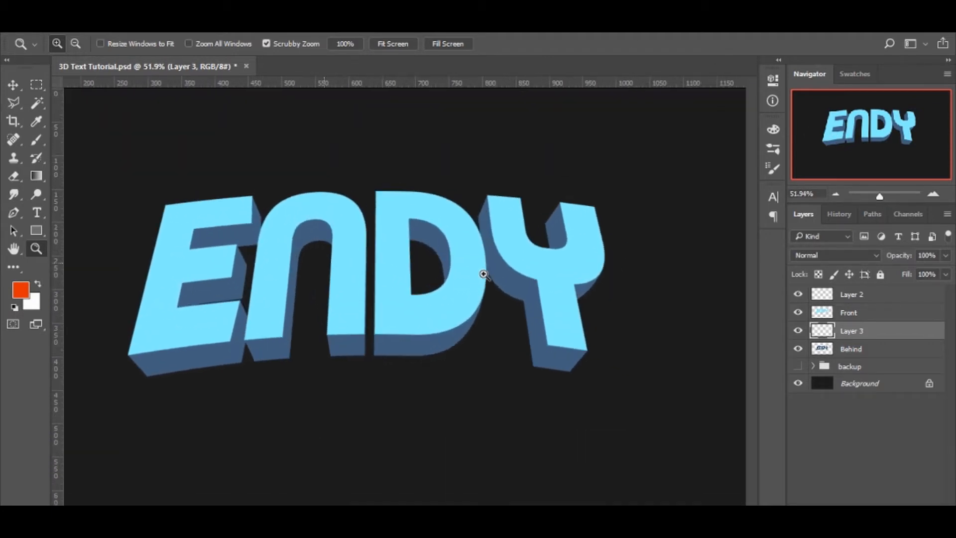
Outline the underside of the Y's stem with a polygonal lasso selection that follows the extrusion's corner edge.
left_click_drag(536, 295, 650, 368)
left_click_drag(660, 413, 401, 199)
left_click_drag(386, 270, 434, 257)
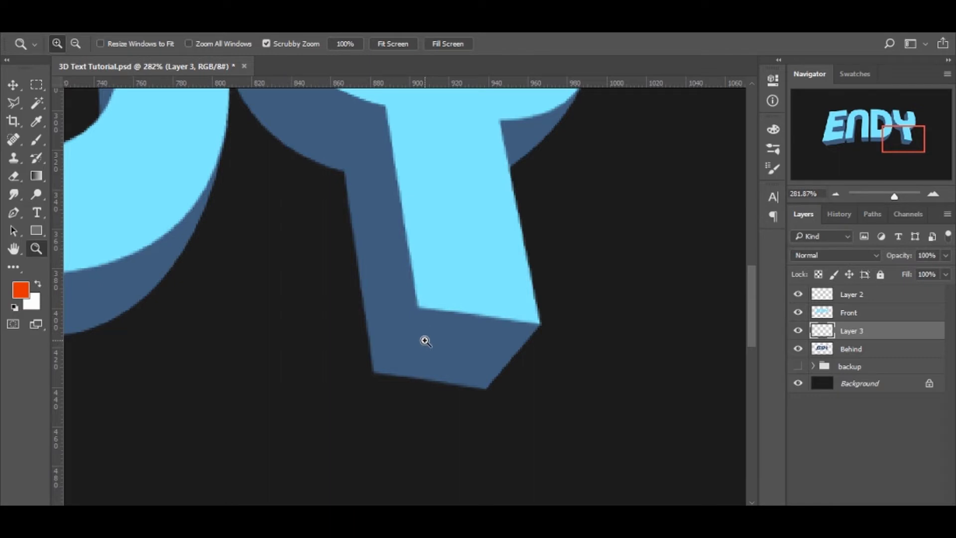
key("l")
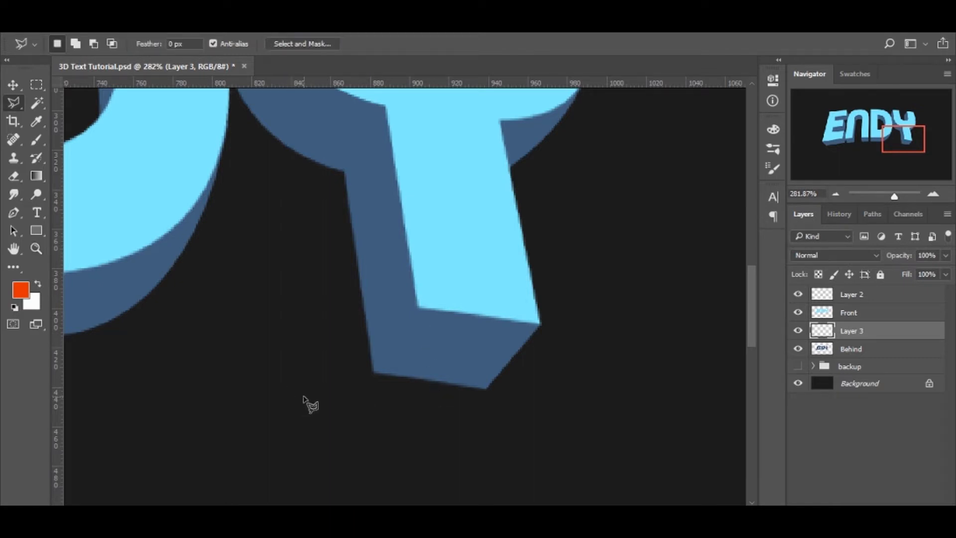
left_click(349, 396)
left_click(373, 372)
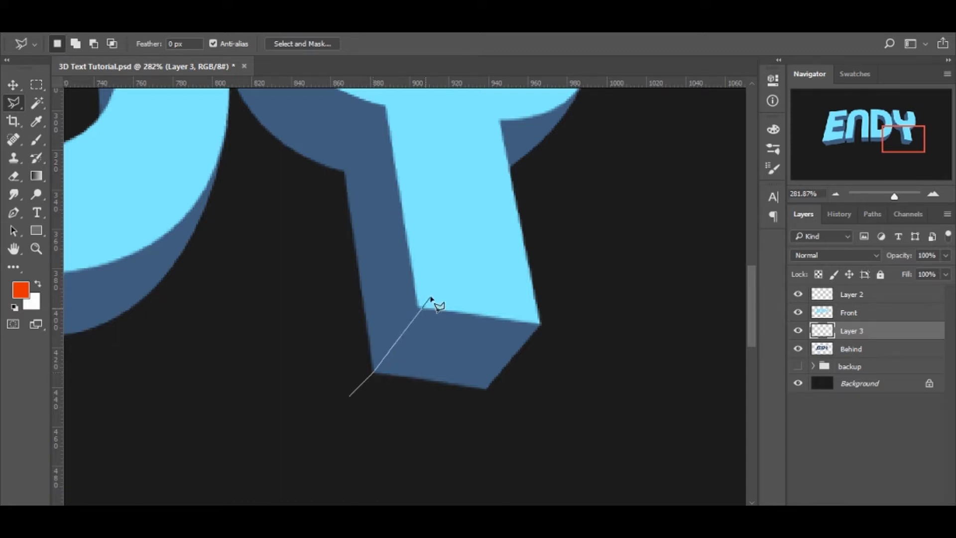
left_click(436, 283)
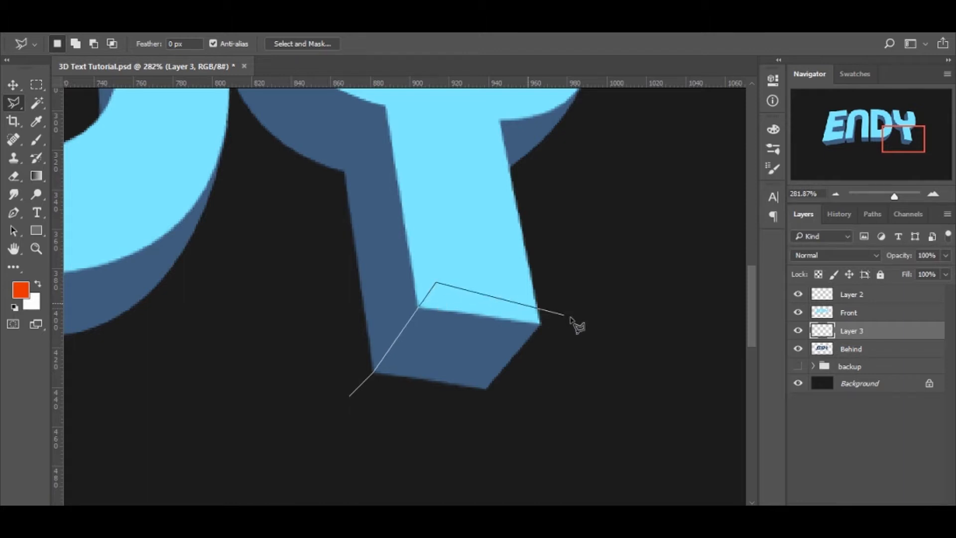
left_click(655, 311)
left_click(556, 482)
left_click(333, 458)
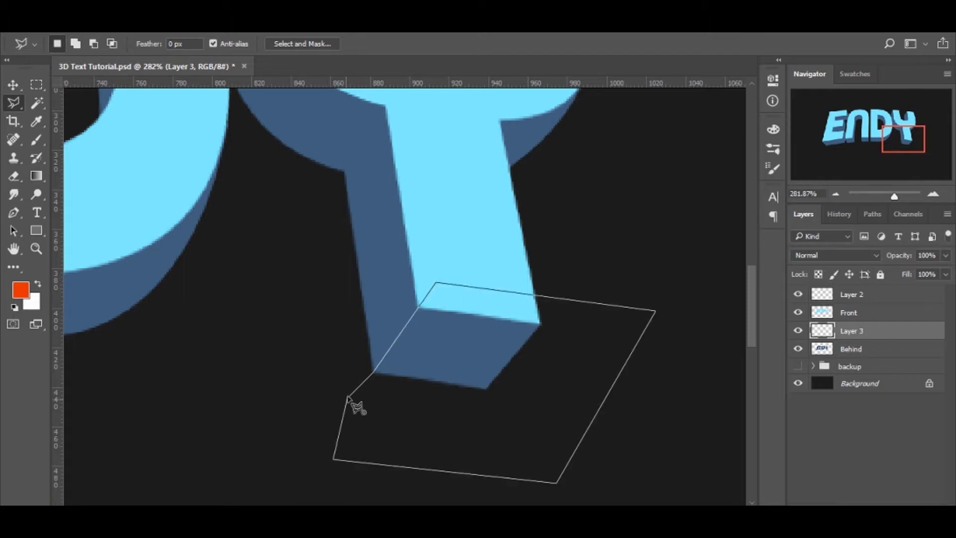
left_click(348, 398)
Sample the extrusion's blue from the Y's stem as the foreground colour and darken it to a deep navy.
key("z")
left_click_drag(463, 249, 425, 208)
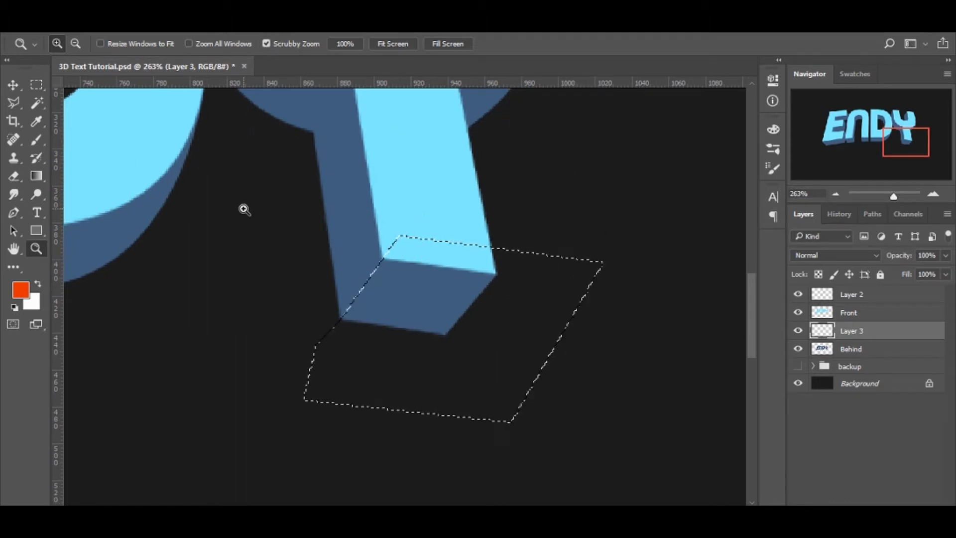
key("b")
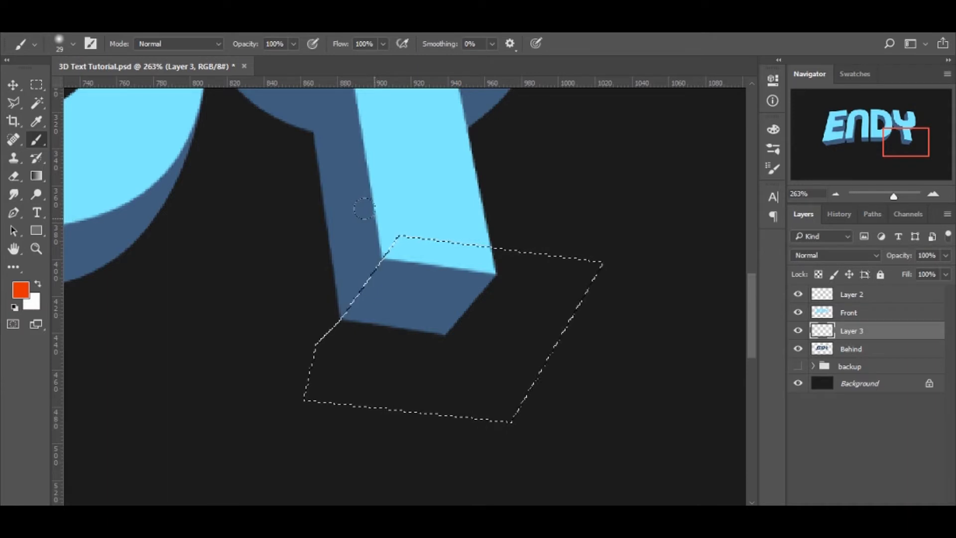
key("i")
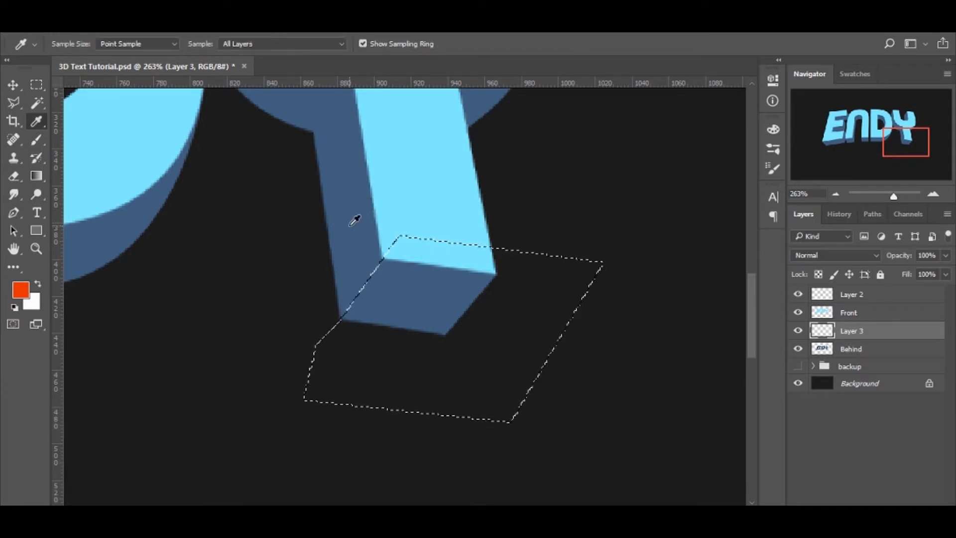
left_click(352, 190)
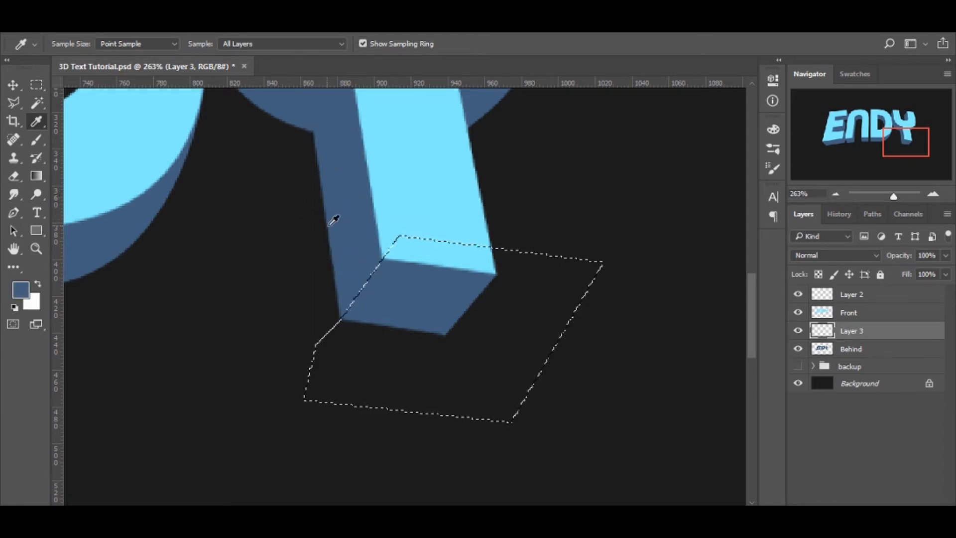
key("b")
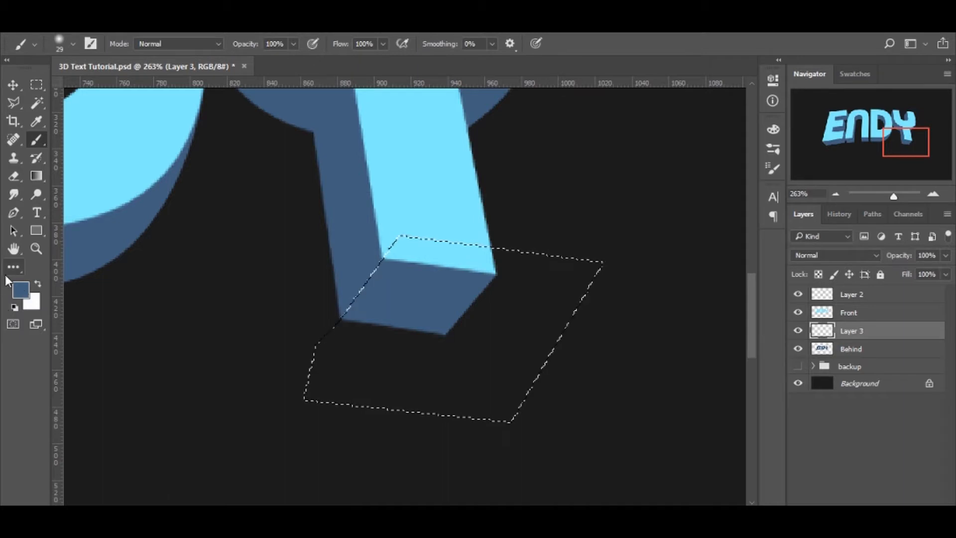
key("i")
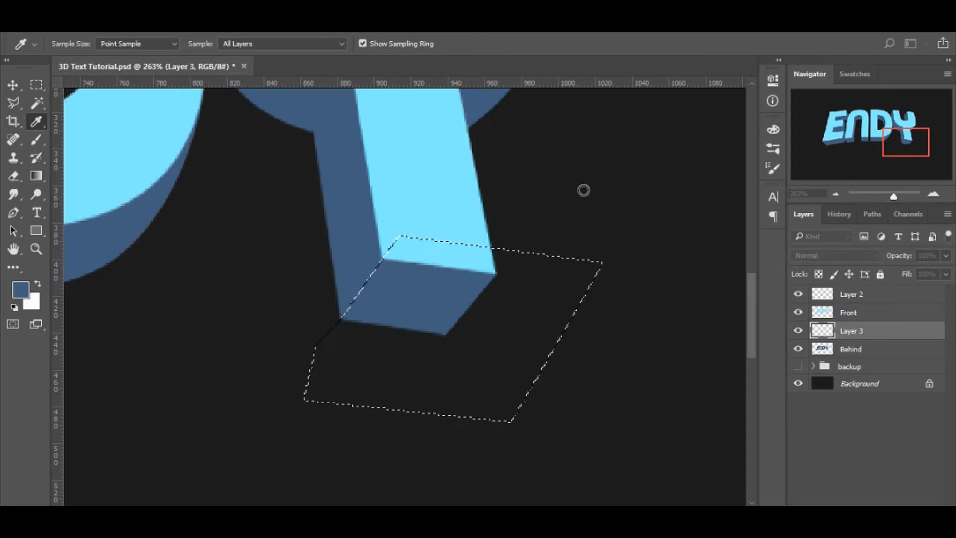
key("ctrl+d")
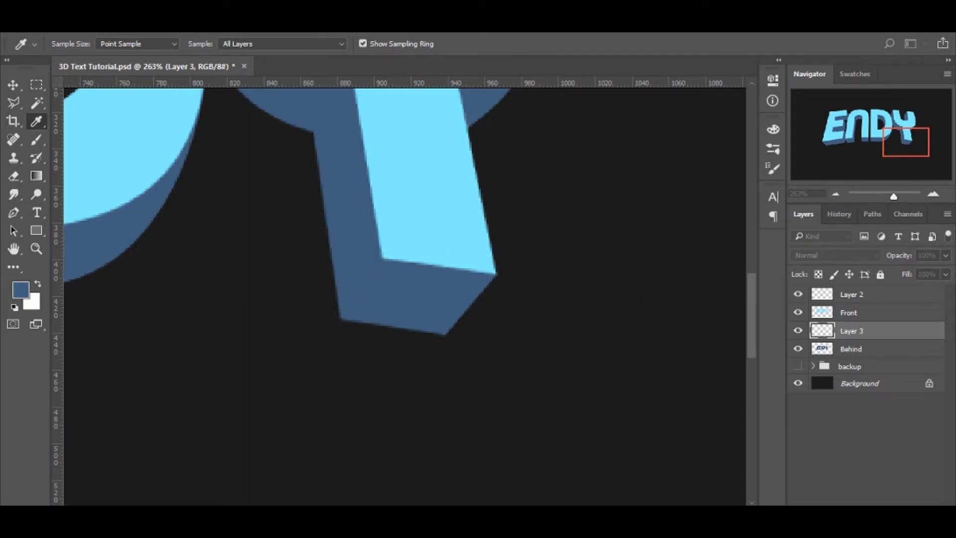
key("ctrl+z")
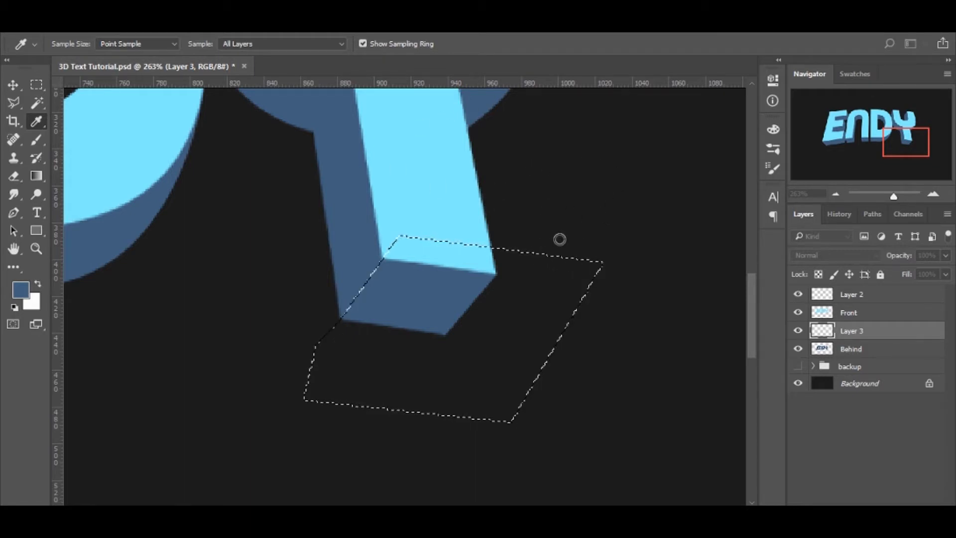
Set the soft brush to 100 px with 40% opacity and 40% flow.
key("b")
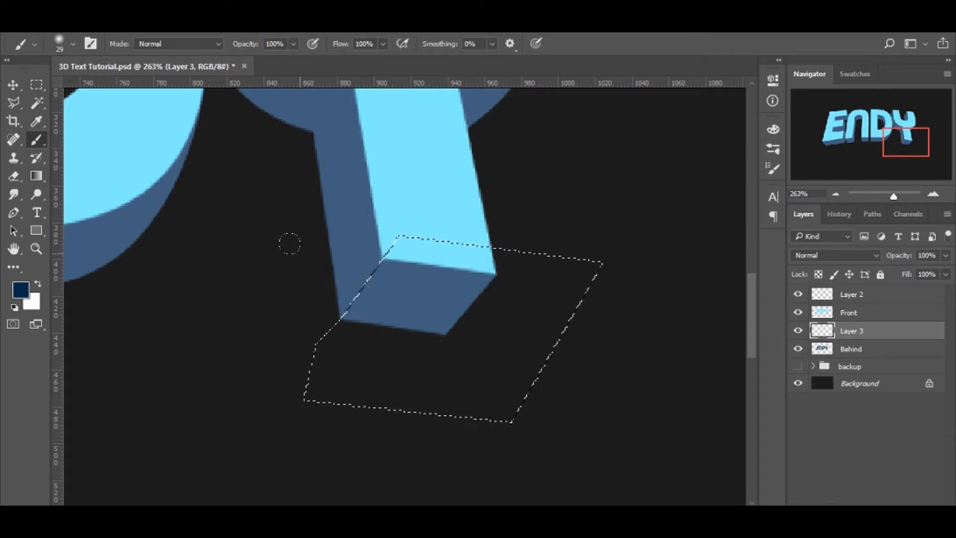
key("bracketright")
key("bracketright")
key("bracketright")
key("bracketright")
left_click(280, 42)
type("40")
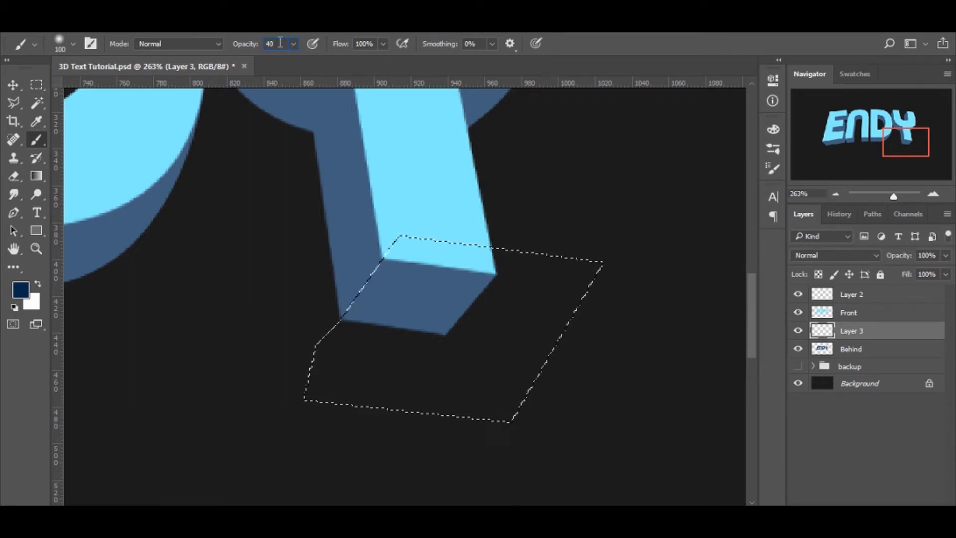
key("Tab")
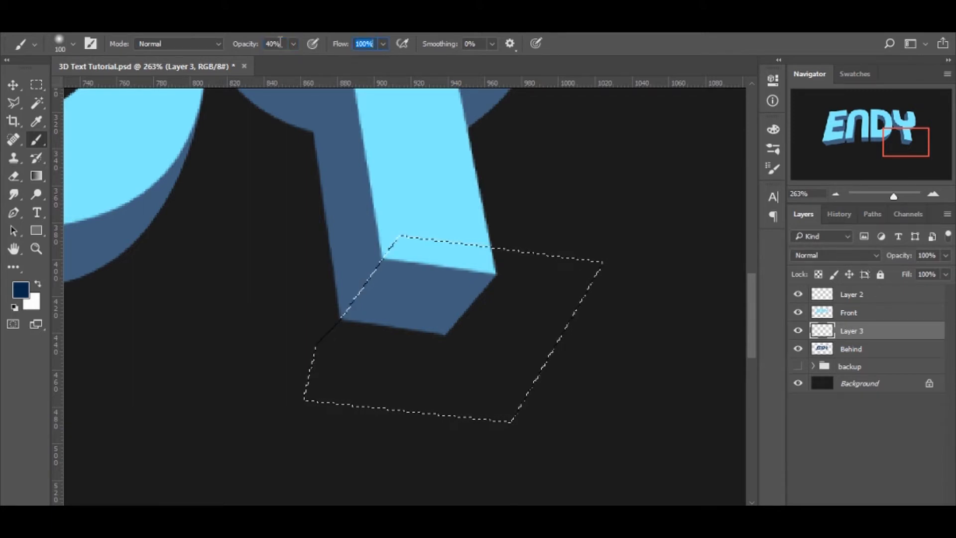
type("40")
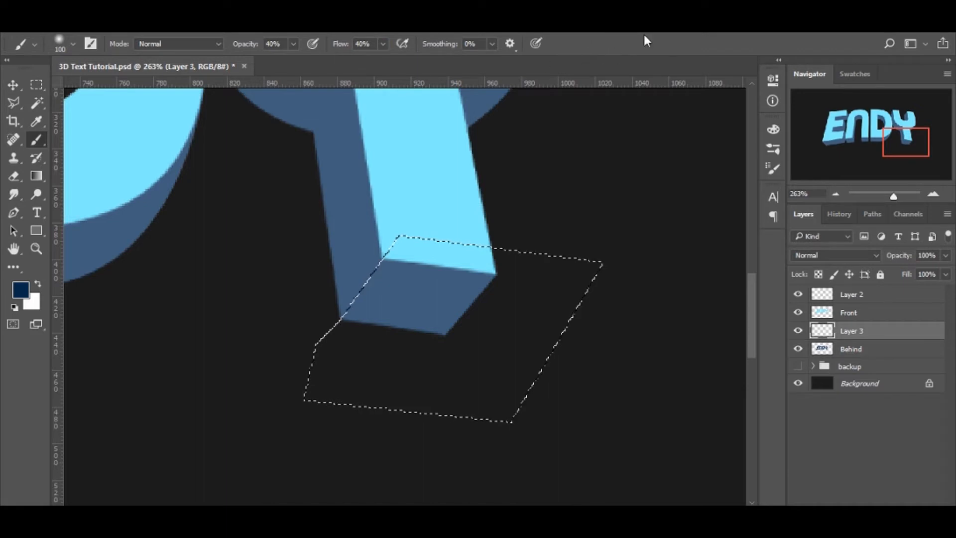
Paint deep navy over the underside of the Y's stem inside the selection on Layer 3, using a 60 px brush.
type("z")
mouse_move(401, 189)
left_mouse_down()
mouse_move(371, 189)
mouse_move(386, 186)
mouse_move(344, 227)
mouse_move(425, 207)
mouse_move(363, 252)
left_mouse_up()
left_click_drag(329, 313, 358, 238)
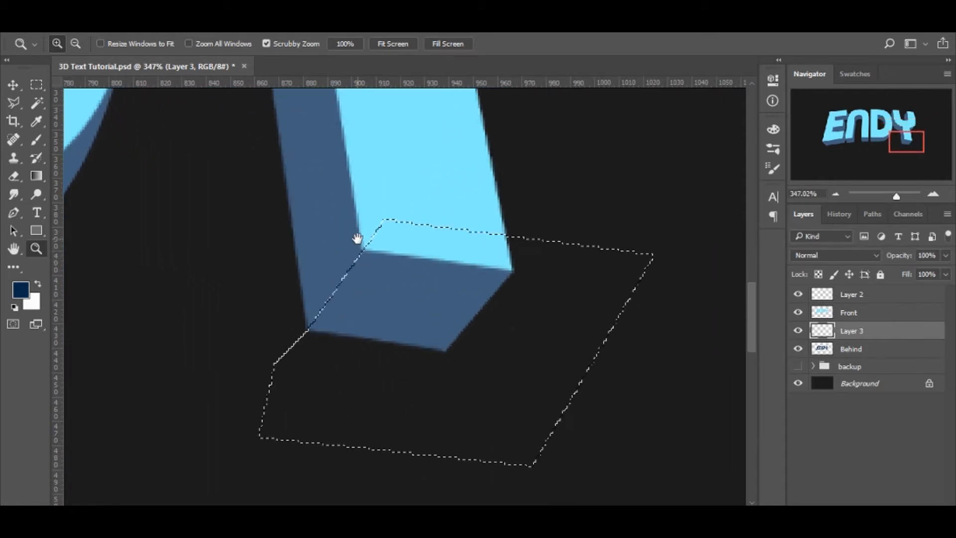
left_click_drag(414, 193, 394, 194)
key("b")
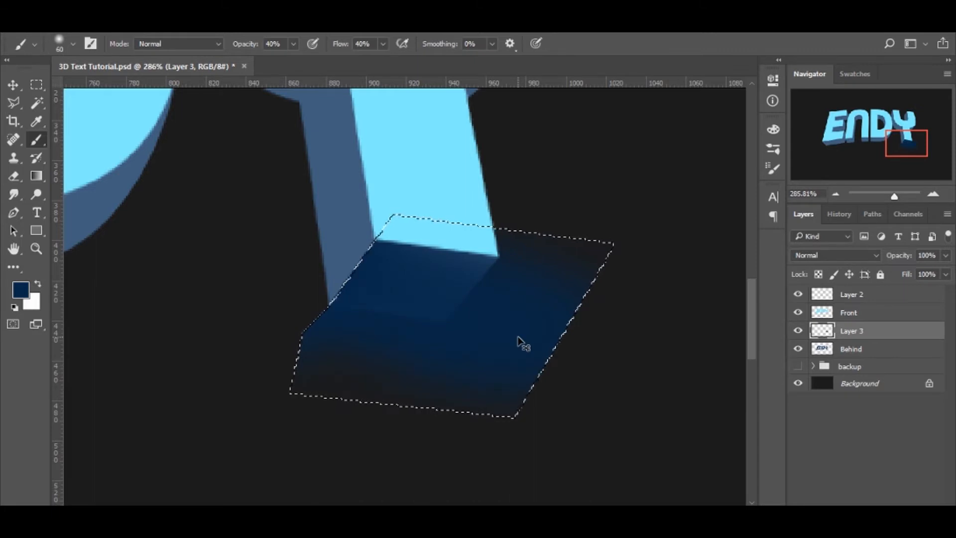
Set the eraser to Brush mode at 99 px, erase the navy paint inside the selection and return to the brush.
key("e")
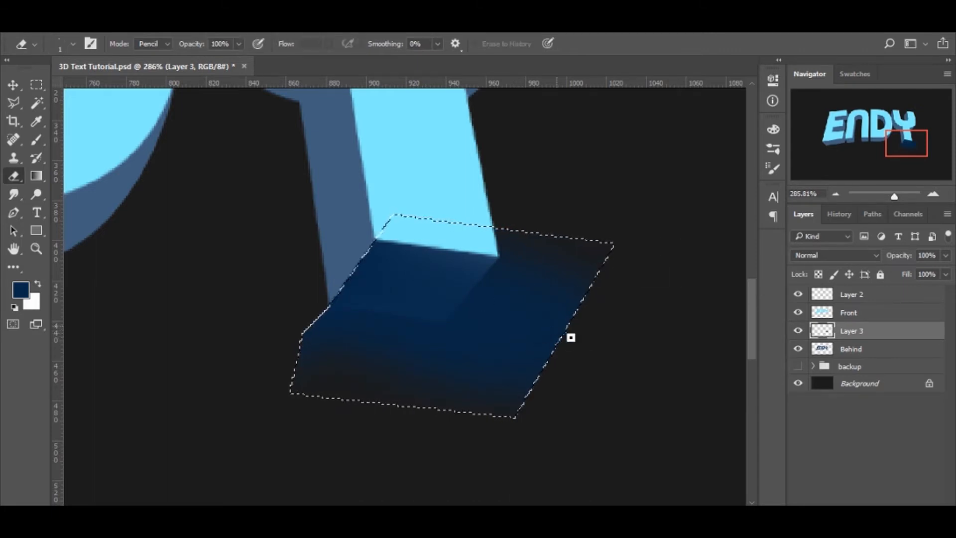
left_click_drag(528, 304, 617, 323)
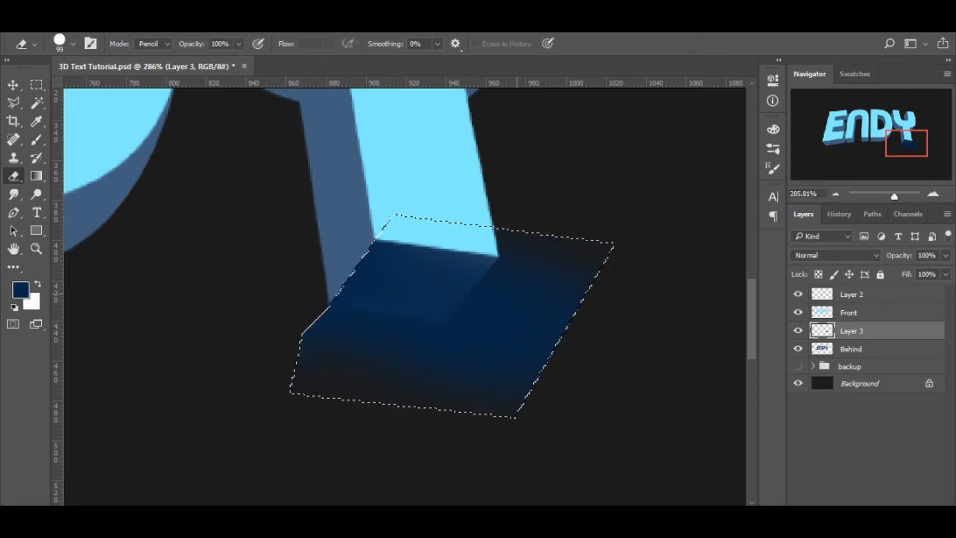
left_click(154, 44)
left_click(155, 56)
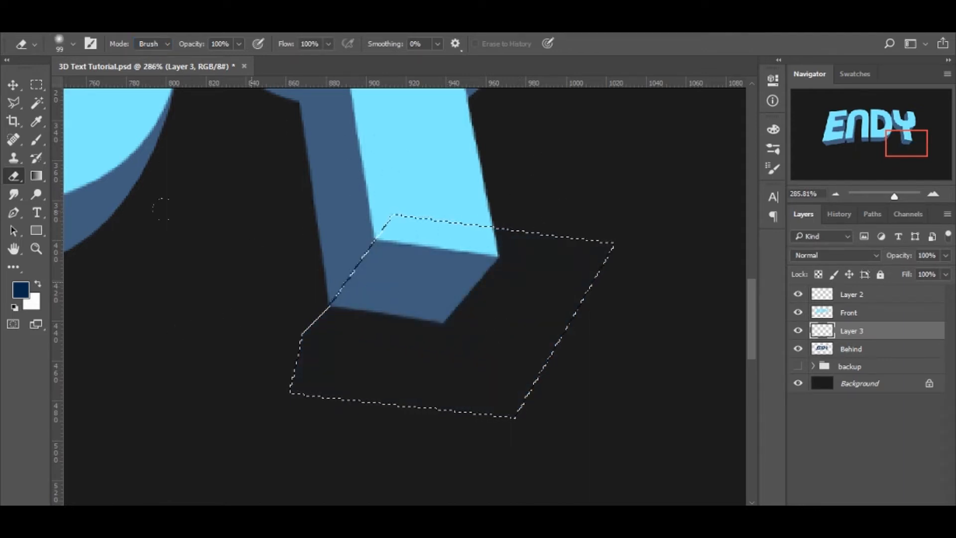
key("b")
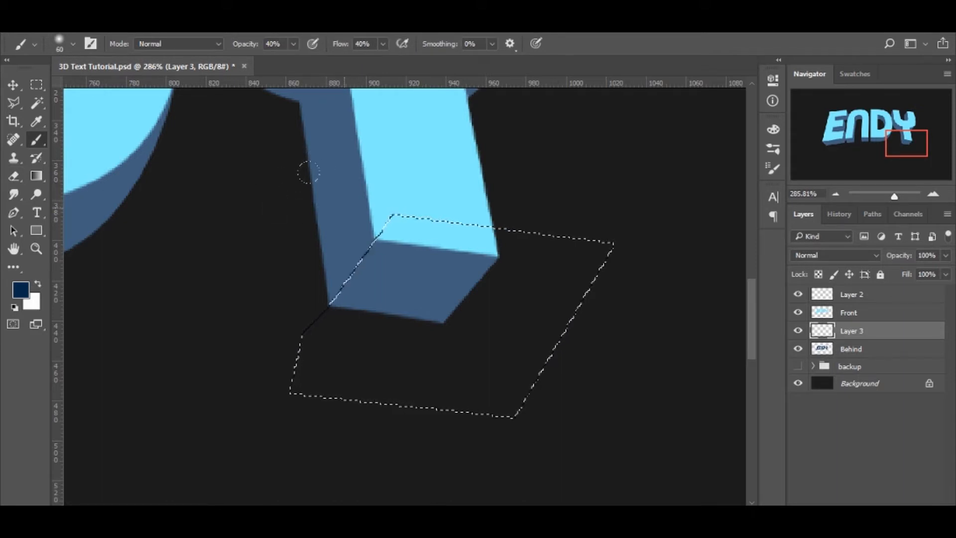
Paint deep navy over the underside of the Y's stem on Layer 3, fading toward its outer corner, and deselect.
mouse_move(295, 183)
left_mouse_down()
mouse_move(213, 310)
mouse_move(278, 217)
left_mouse_up()
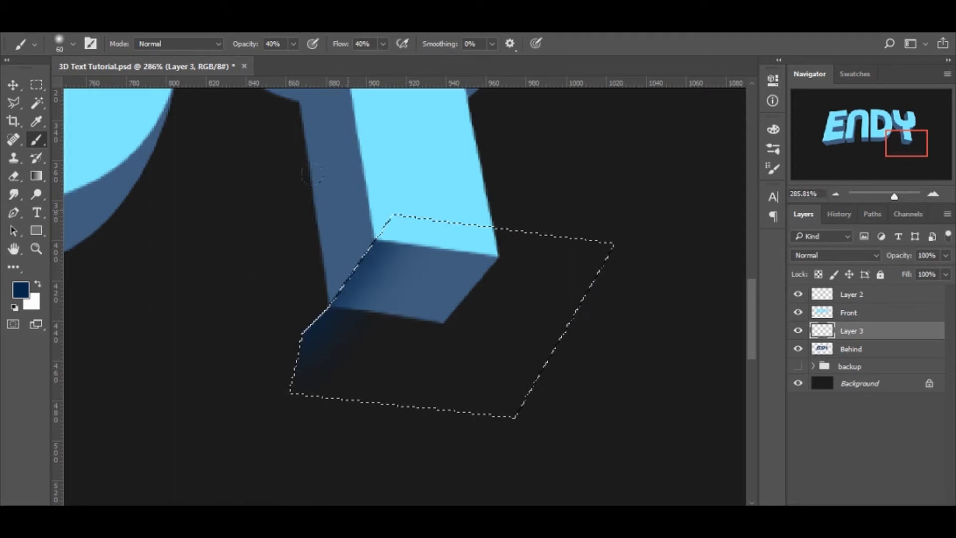
mouse_move(311, 174)
left_mouse_down()
mouse_move(246, 277)
mouse_move(291, 242)
left_mouse_up()
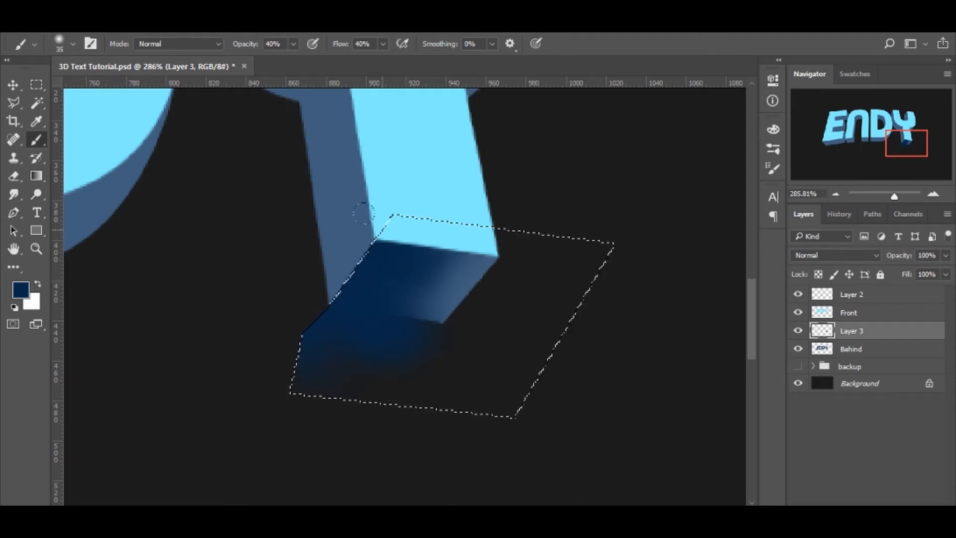
key("m")
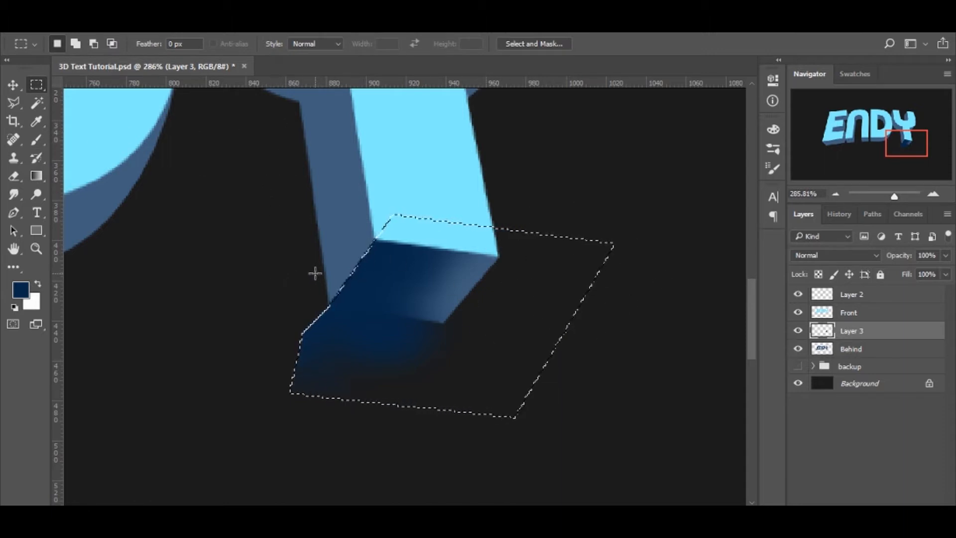
key("ctrl+d")
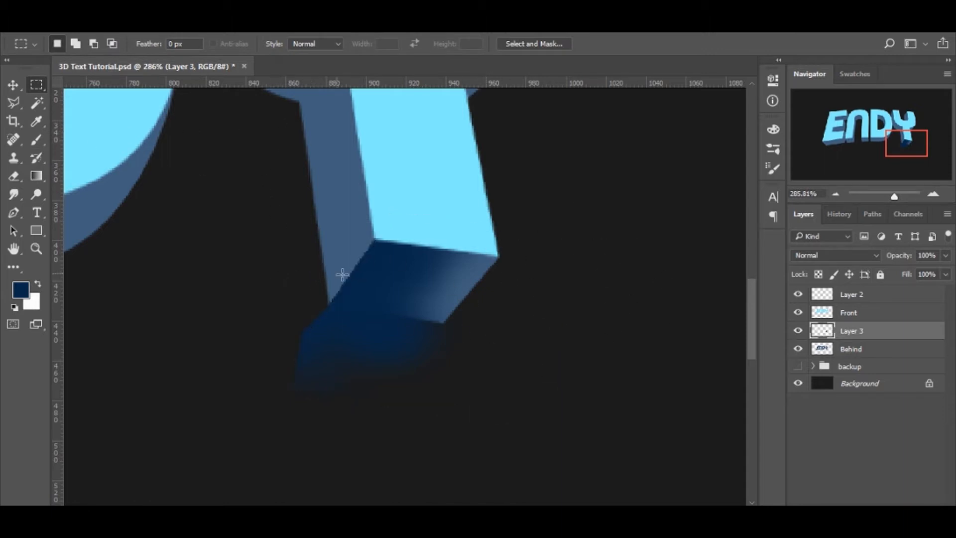
Load the Behind layer's outline as a selection, copy Layer 3's navy shading inside it to a new layer and deselect.
left_click(826, 332, "ctrl")
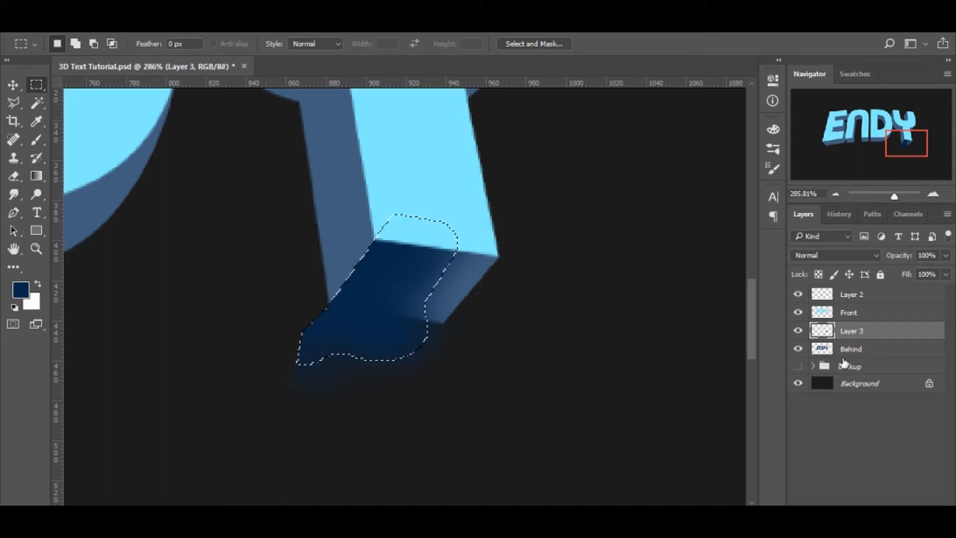
left_click(823, 351, "ctrl")
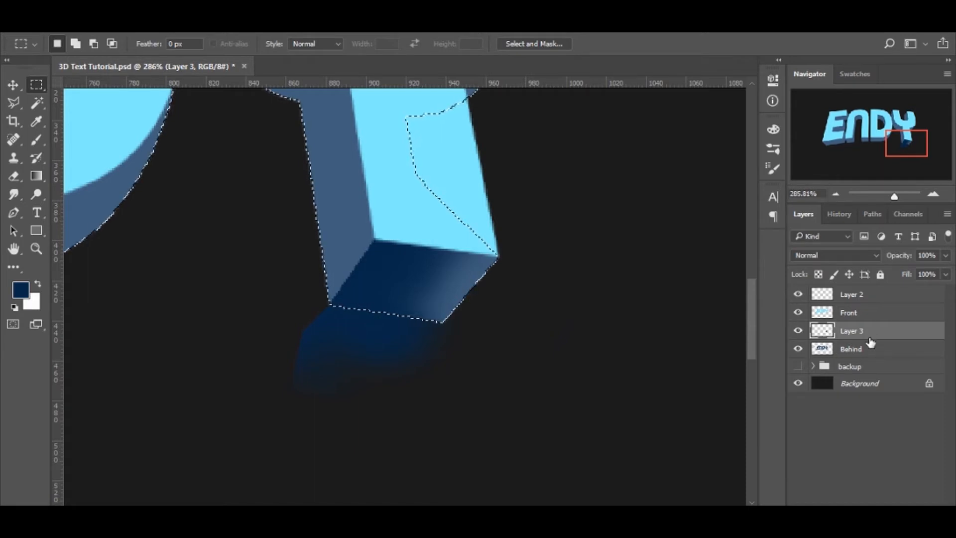
key("ctrl+j")
key("ctrl+d")
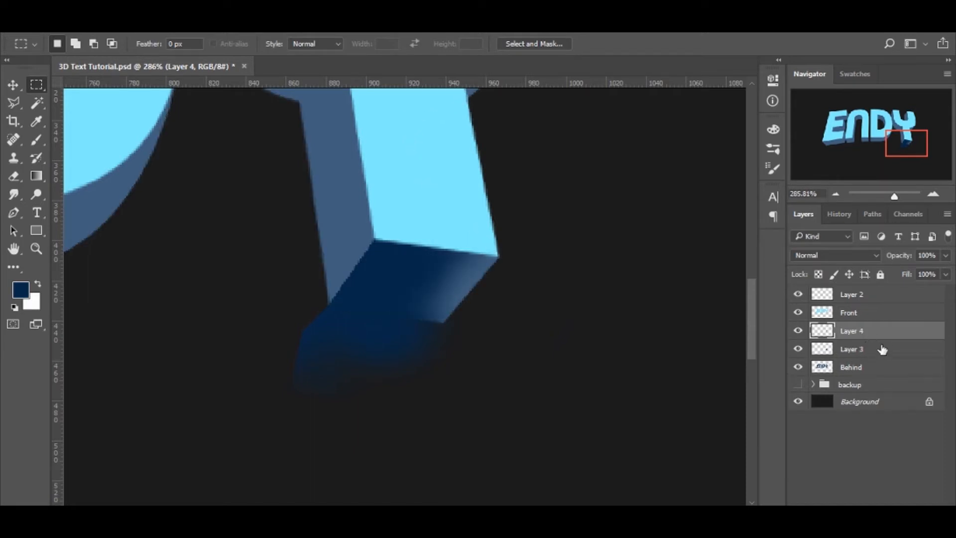
Delete the untrimmed Layer 3 and make Layer 4 active.
left_click(882, 349)
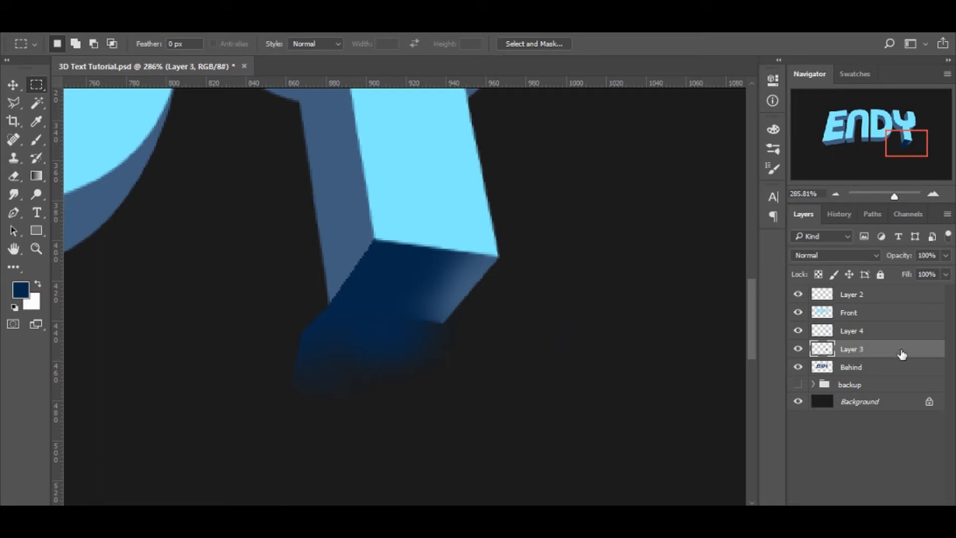
key("Delete")
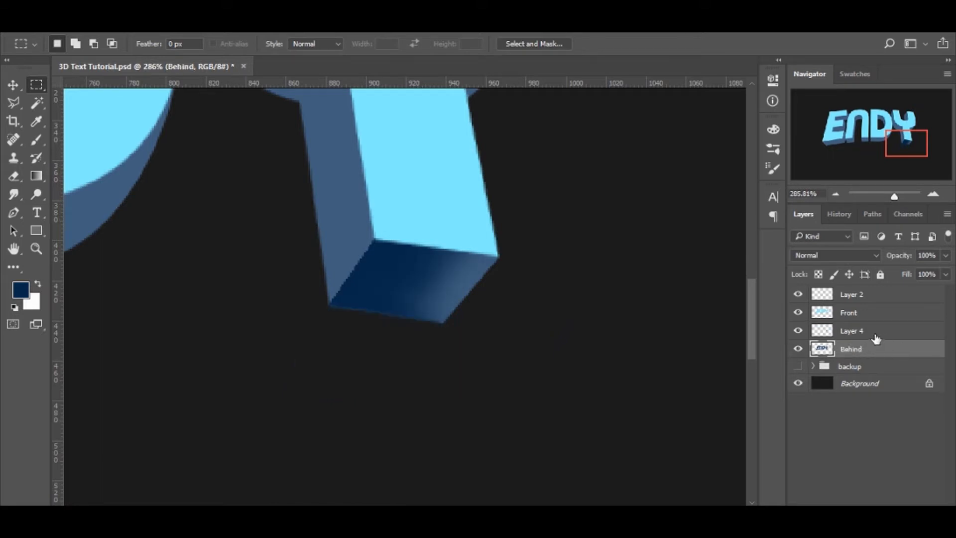
left_click(876, 332)
Examine the navy shading on the underside of the Y's stem up close and against the whole ENDY text.
key("z")
left_click_drag(582, 262, 470, 330)
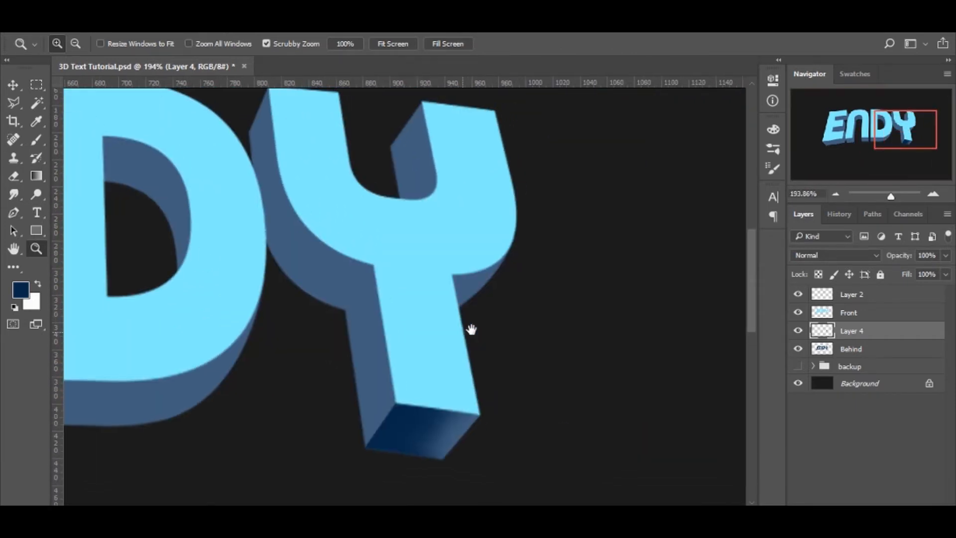
left_click_drag(438, 263, 454, 284)
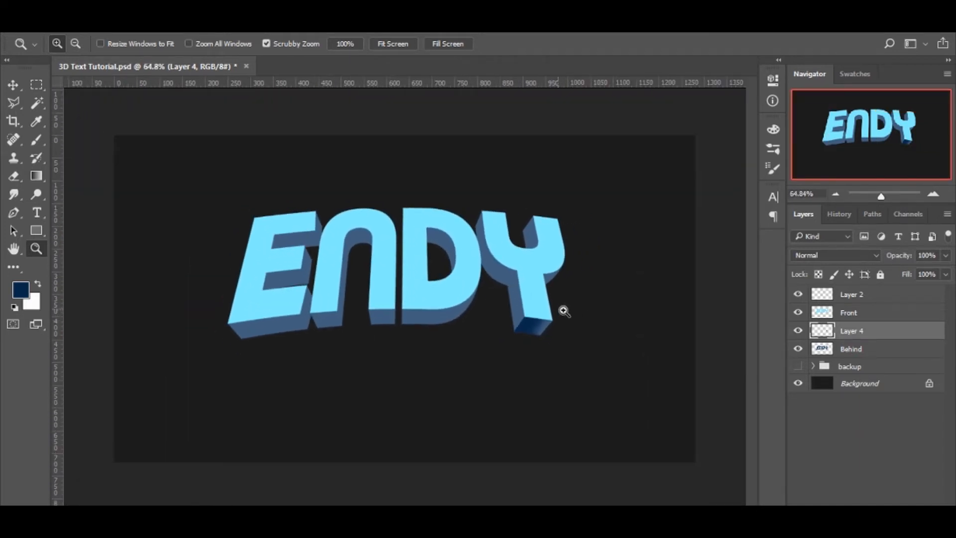
left_click_drag(564, 310, 617, 320)
left_click_drag(595, 284, 469, 313)
left_click_drag(439, 281, 508, 299)
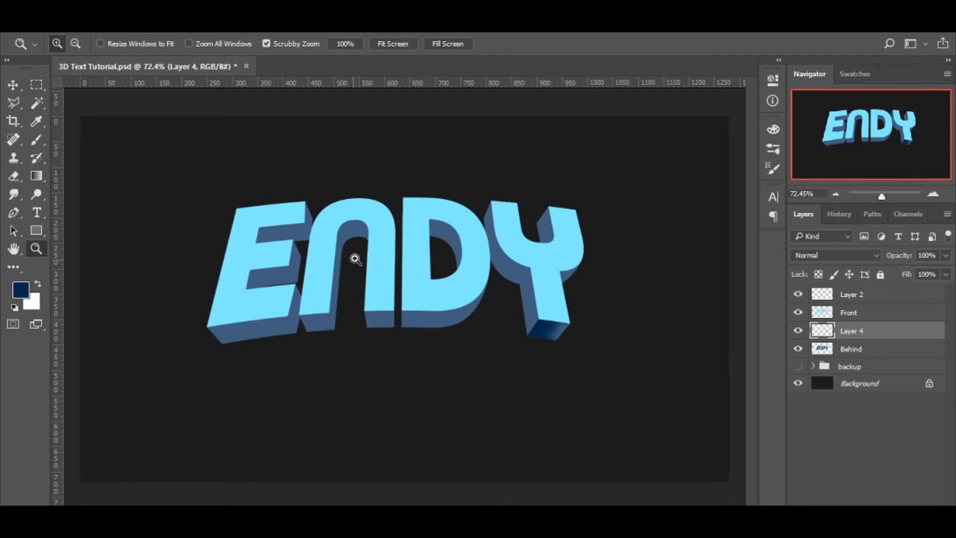
left_click_drag(354, 258, 447, 246)
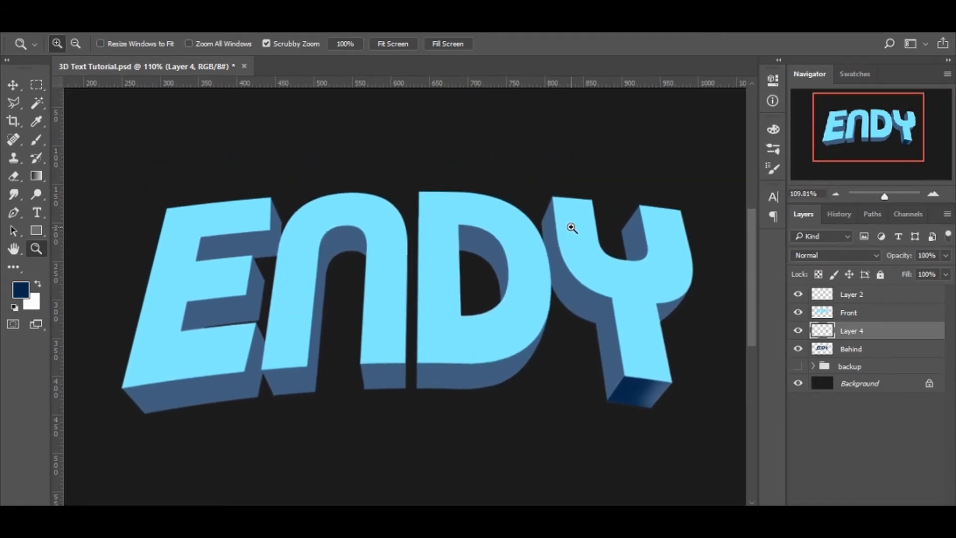
left_click_drag(457, 309, 453, 262)
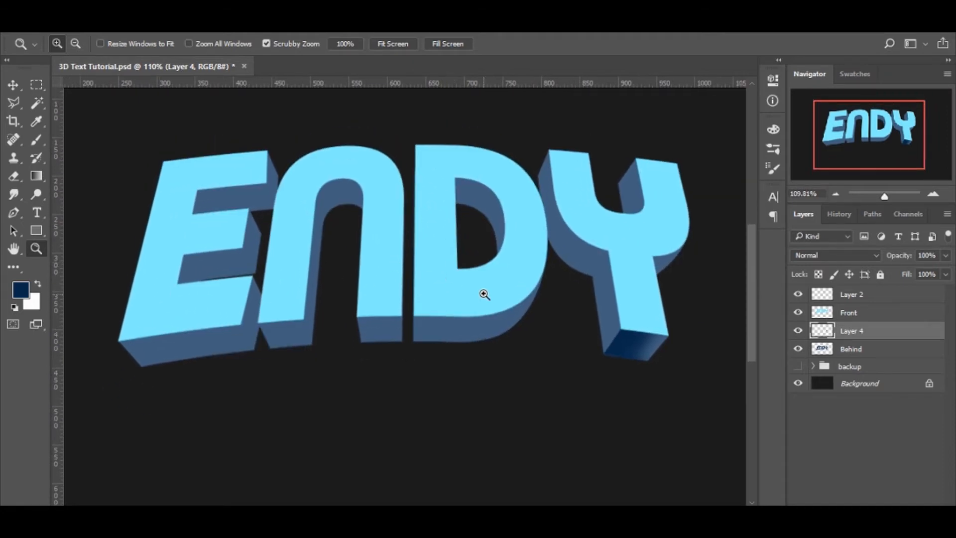
left_click_drag(586, 277, 405, 347)
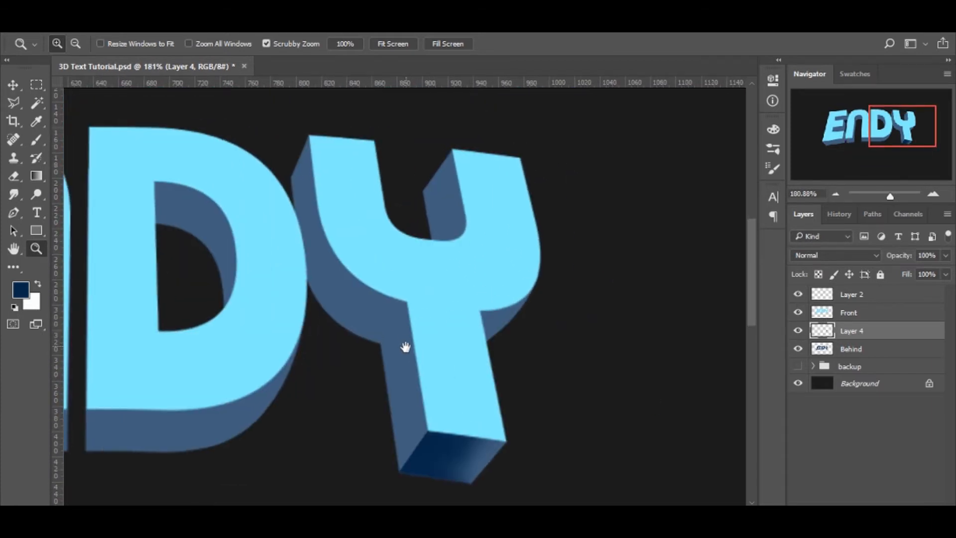
left_click_drag(437, 433, 420, 299)
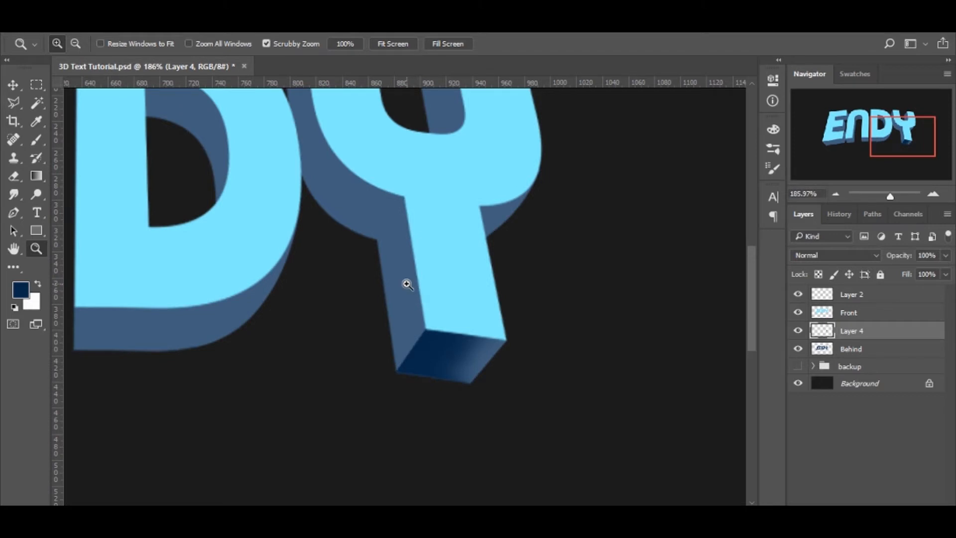
left_click_drag(374, 228, 358, 261)
left_click_drag(494, 247, 409, 269)
left_click_drag(412, 305, 449, 258)
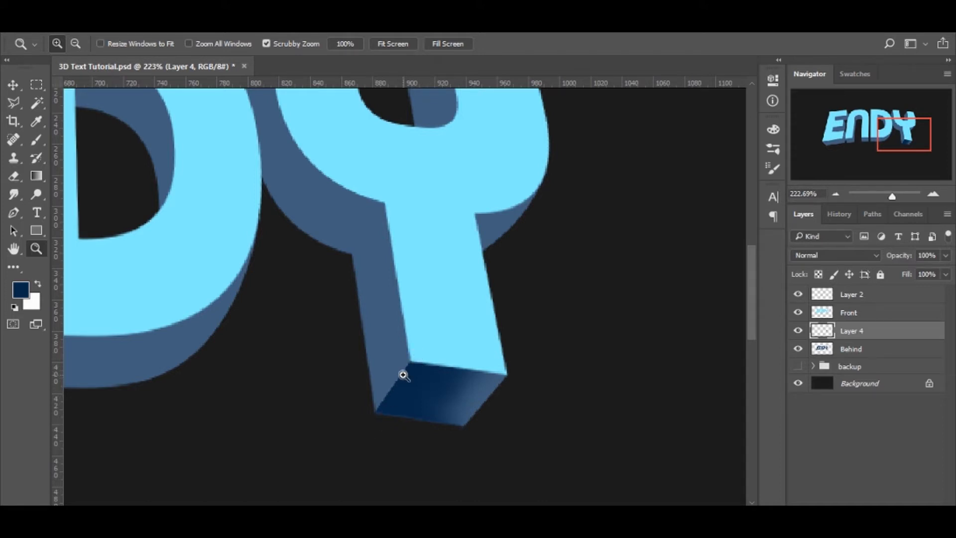
left_click_drag(442, 265, 461, 288)
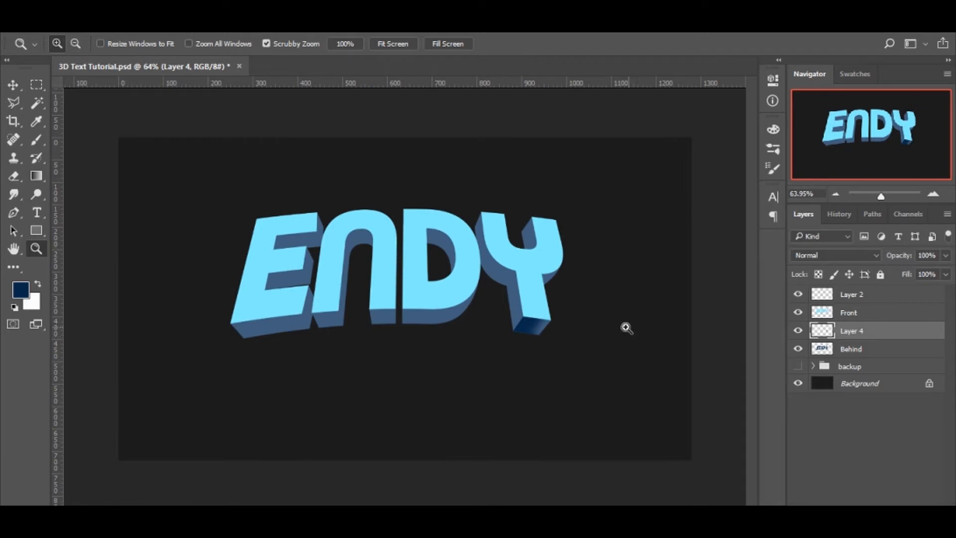
mouse_move(390, 284)
left_mouse_down()
mouse_move(412, 297)
mouse_move(401, 295)
left_mouse_up()
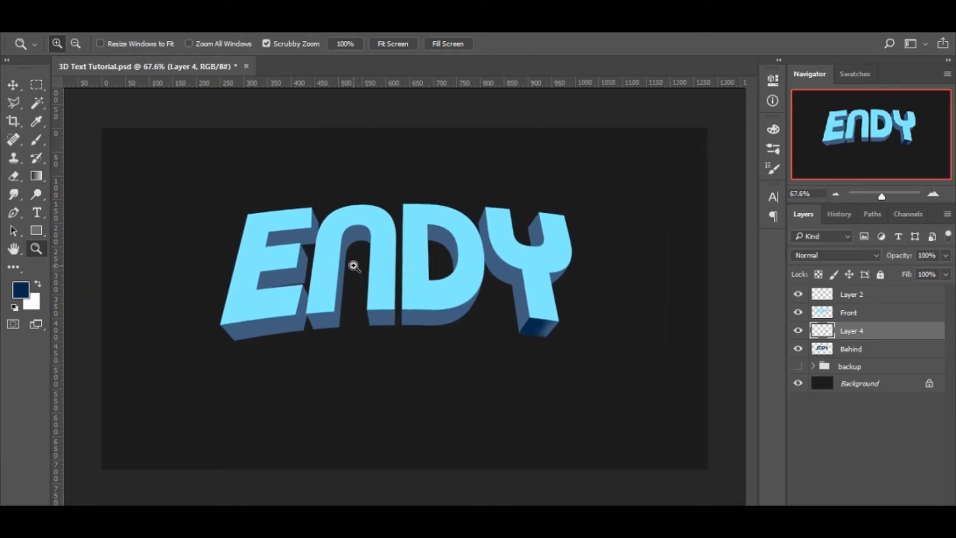
left_click_drag(352, 264, 450, 317)
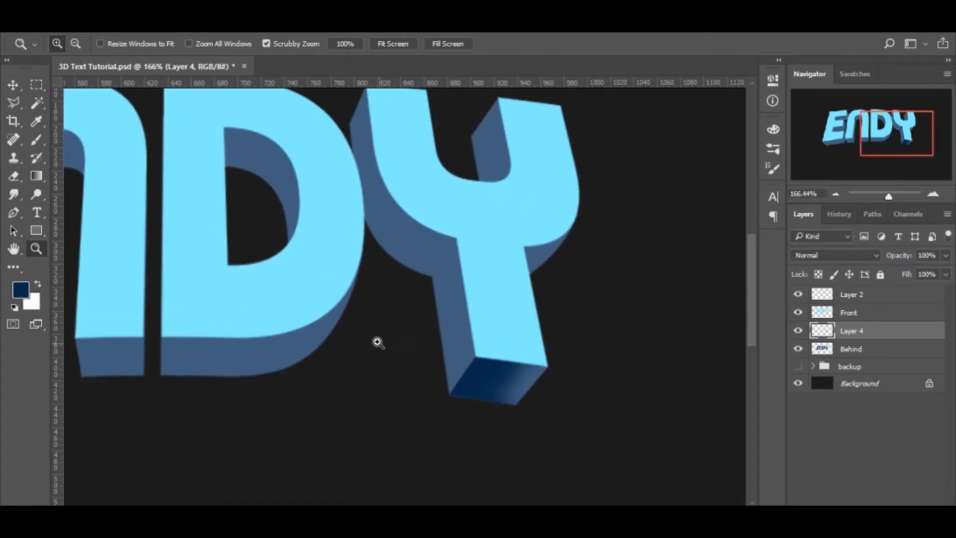
left_click_drag(358, 304, 465, 286)
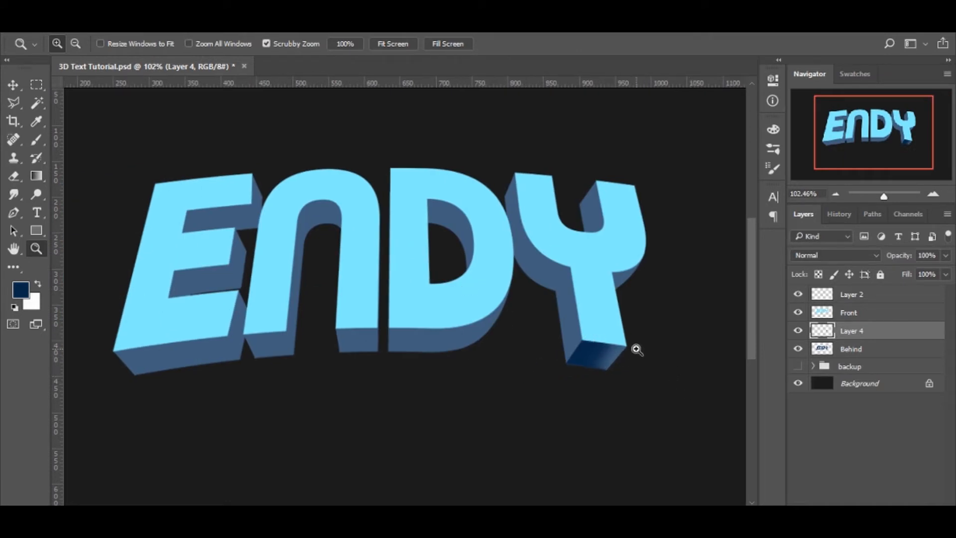
left_click_drag(512, 280, 439, 309)
left_click_drag(315, 286, 459, 295)
left_click_drag(587, 317, 489, 292)
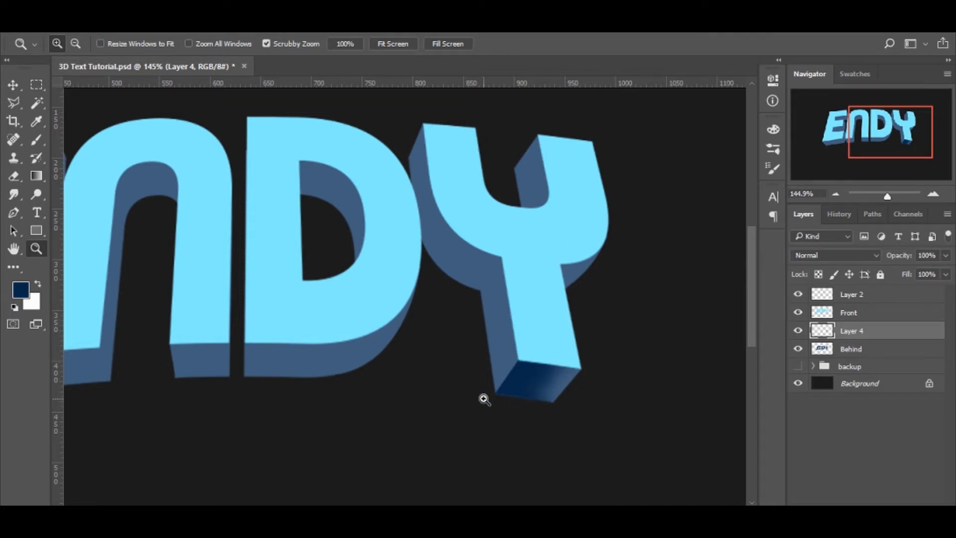
left_click_drag(565, 358, 583, 295)
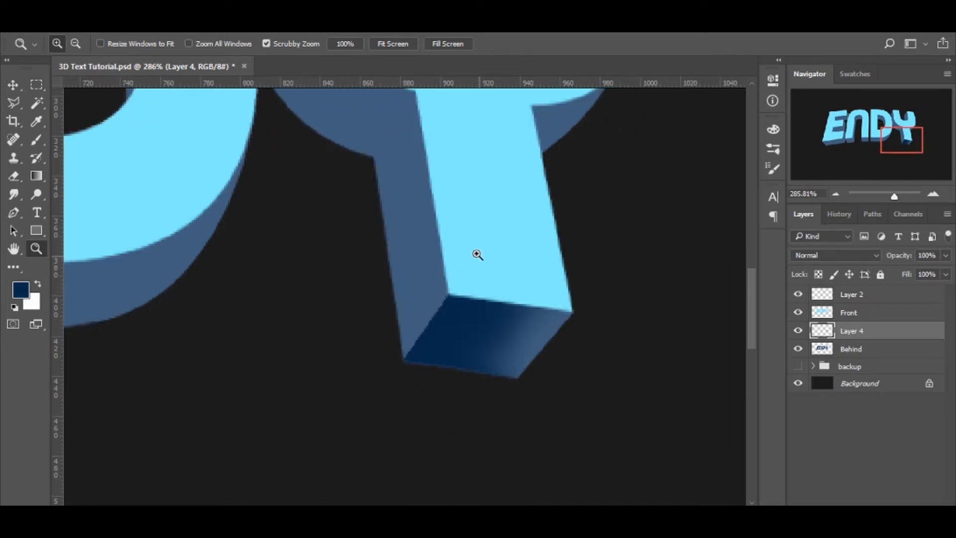
key("ctrl+0")
left_click_drag(438, 253, 430, 258)
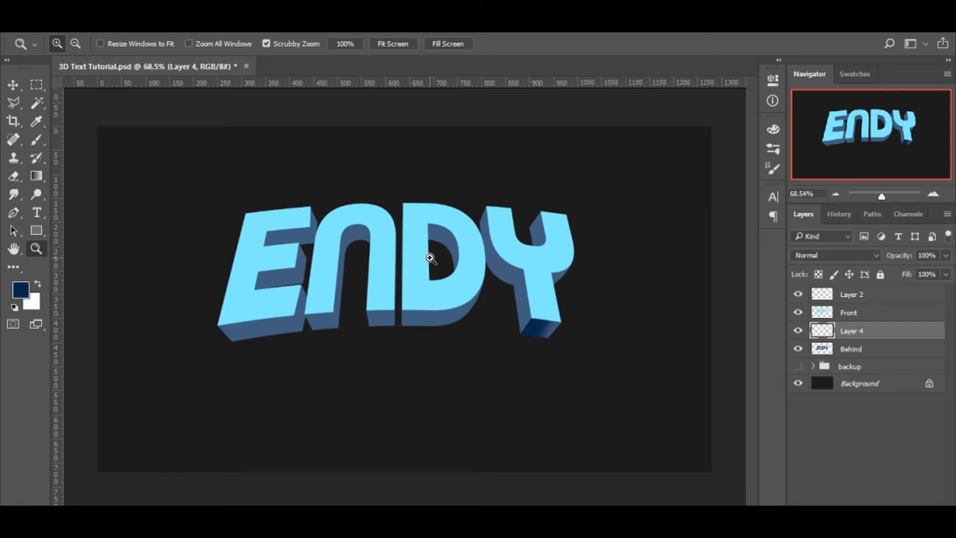
left_click_drag(398, 283, 401, 285)
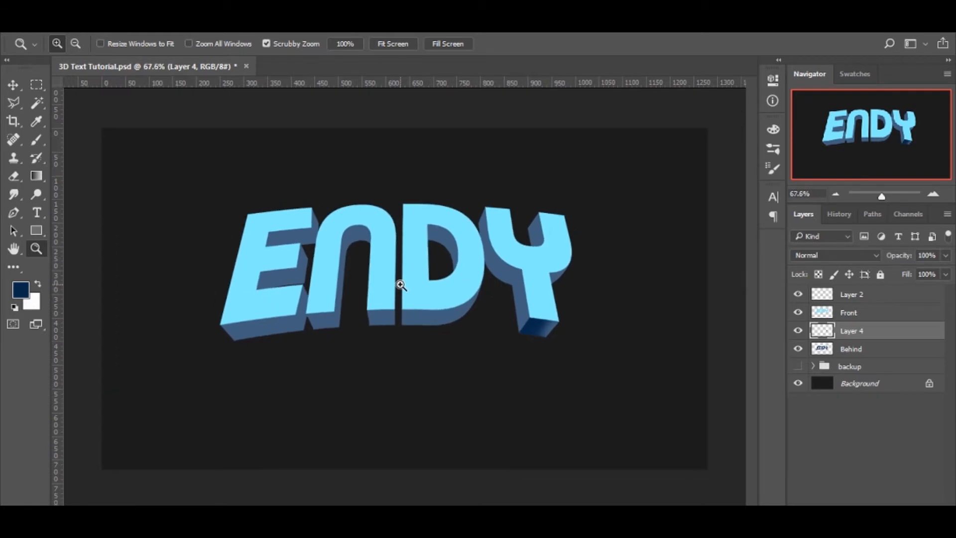
left_click_drag(488, 277, 516, 277)
left_click_drag(366, 262, 476, 280)
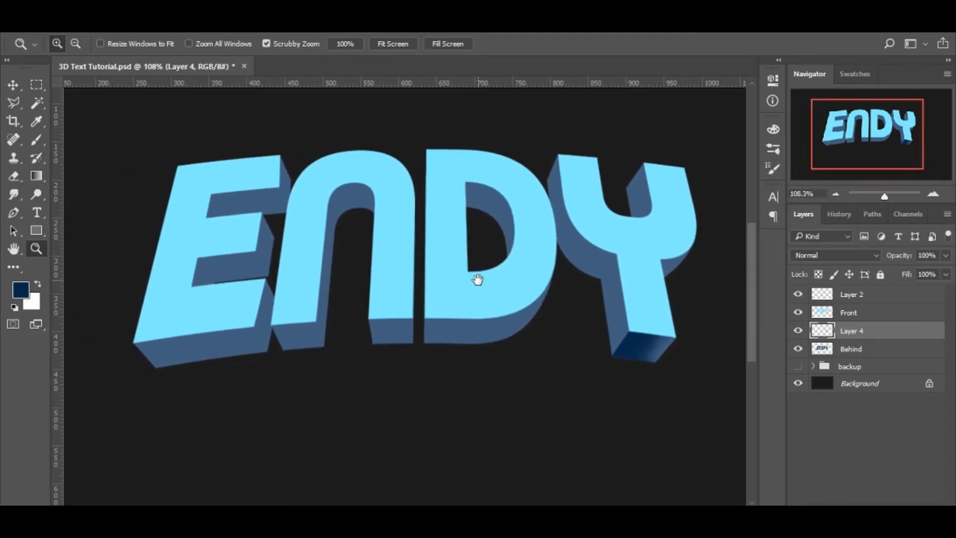
Draw a polygonal lasso selection around the Y's upper stem, following the corner where its side face meets the curved bowl.
left_click_drag(573, 272, 591, 267)
left_click_drag(582, 257, 491, 321)
left_click_drag(407, 327, 375, 327)
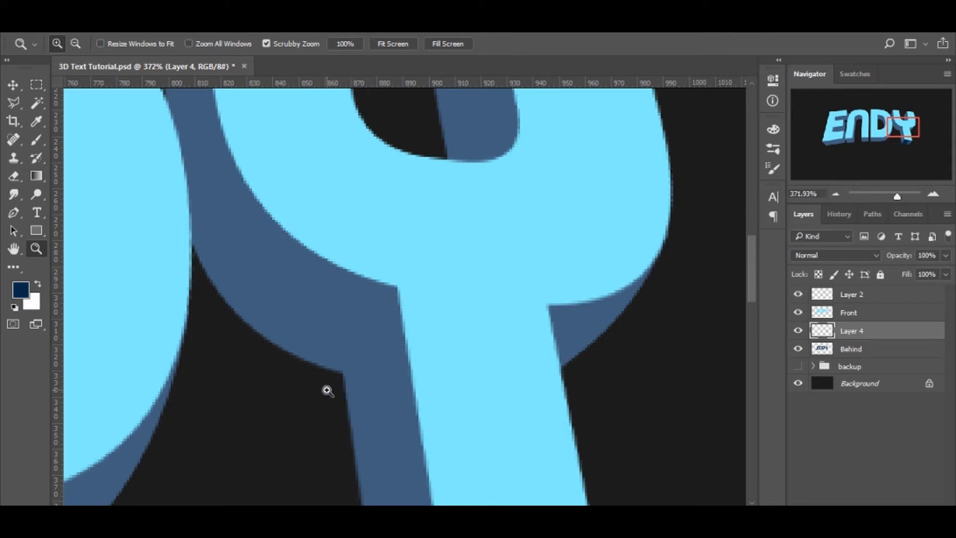
key("l")
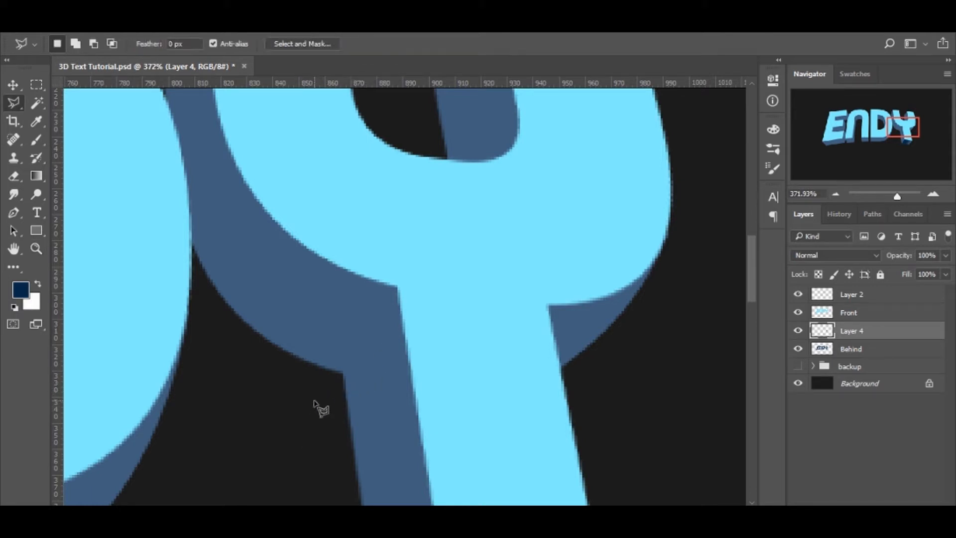
left_click(305, 419)
left_click(343, 371)
left_click(398, 288)
left_click(414, 259)
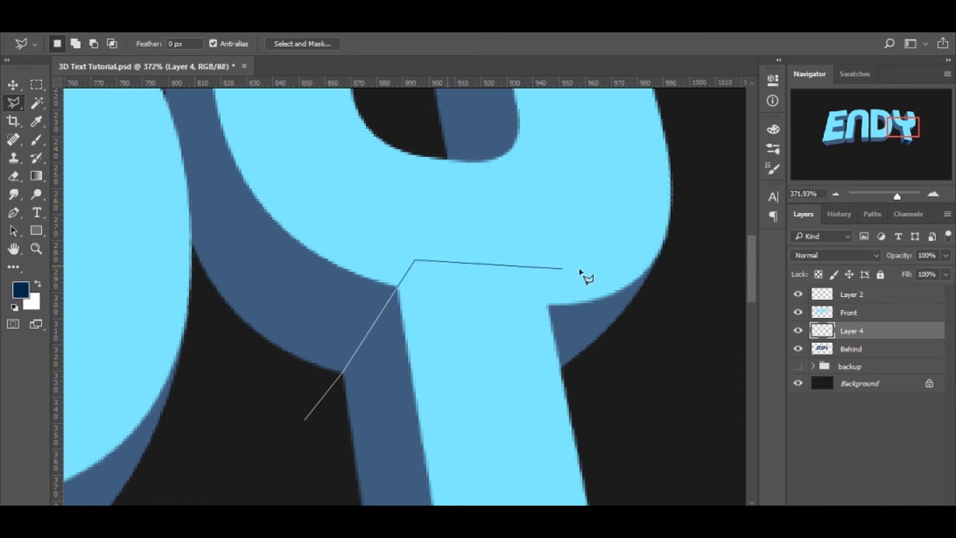
left_click(688, 200)
left_click(653, 418)
left_click(560, 484)
left_click(403, 488)
left_click(322, 466)
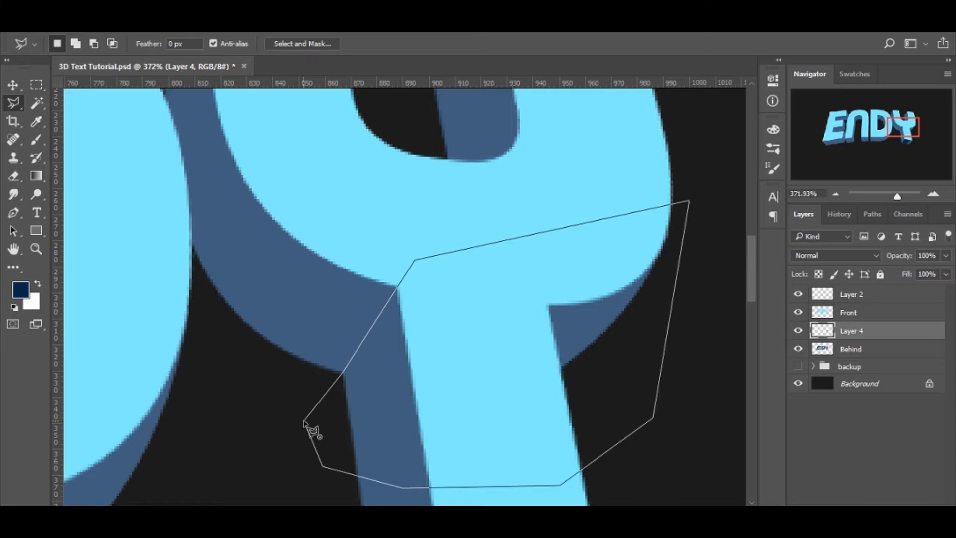
left_click(303, 422)
Paint deep navy on the upper side face of the Y's stem inside the selection on Layer 4, using a 35 px brush.
key("z")
left_click_drag(505, 367, 456, 341)
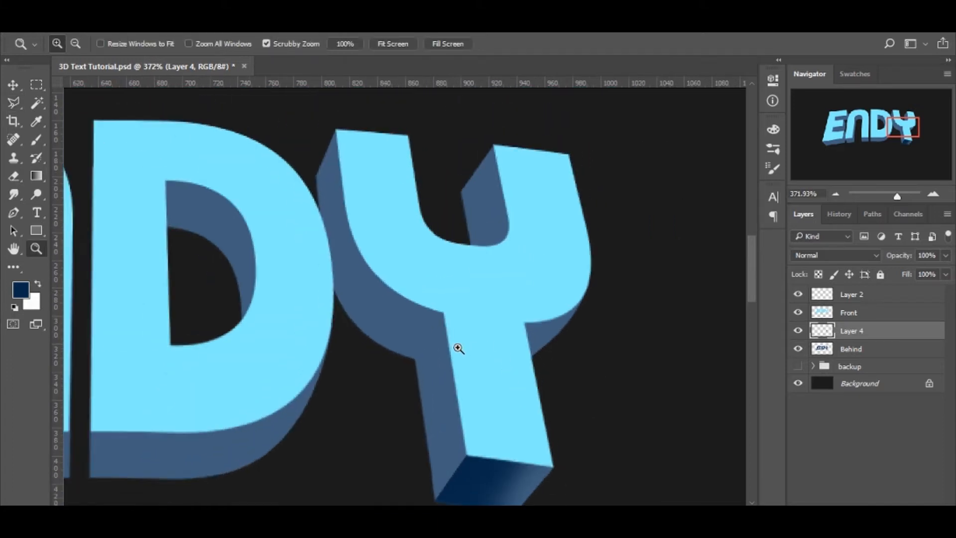
left_click_drag(480, 416, 456, 307)
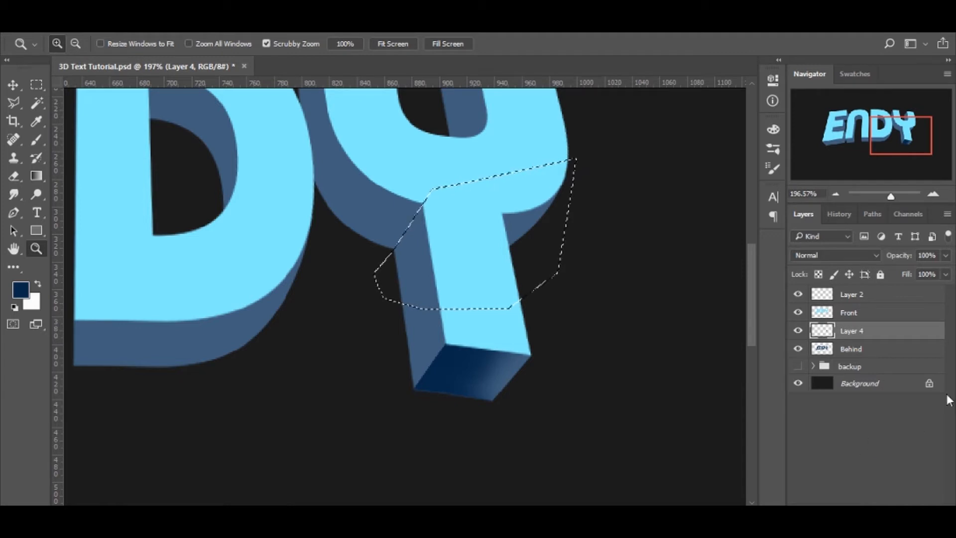
left_click_drag(438, 246, 492, 238)
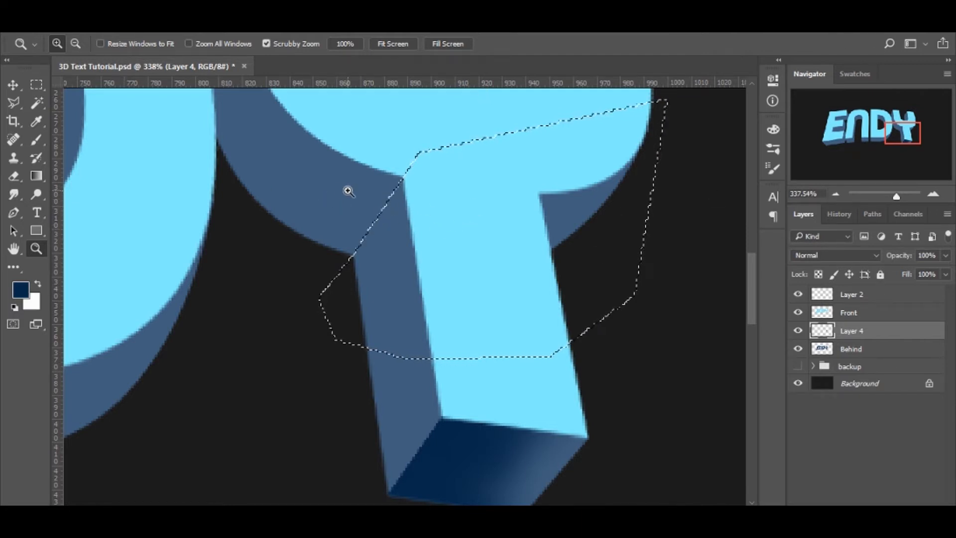
key("b")
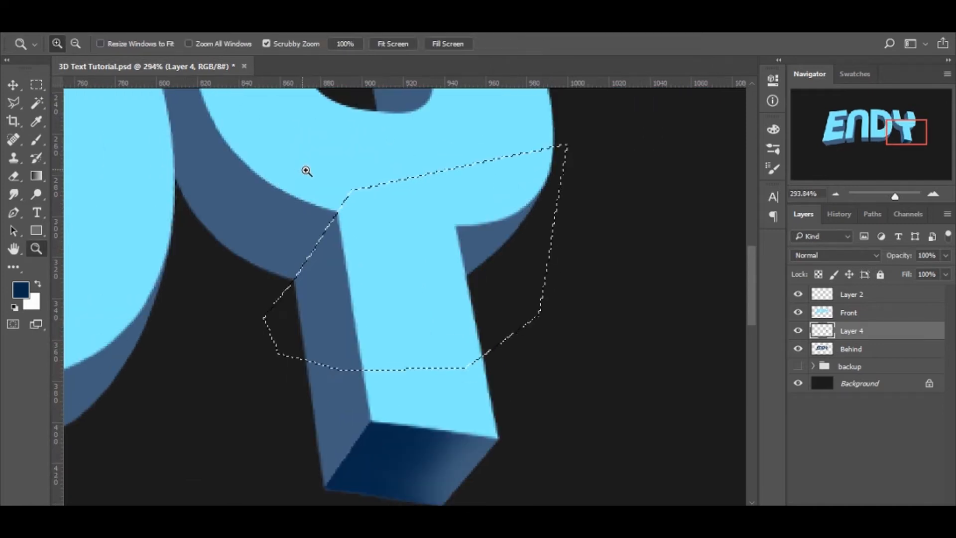
mouse_move(305, 171)
left_mouse_down()
mouse_move(320, 205)
mouse_move(383, 158)
left_mouse_up()
key("b")
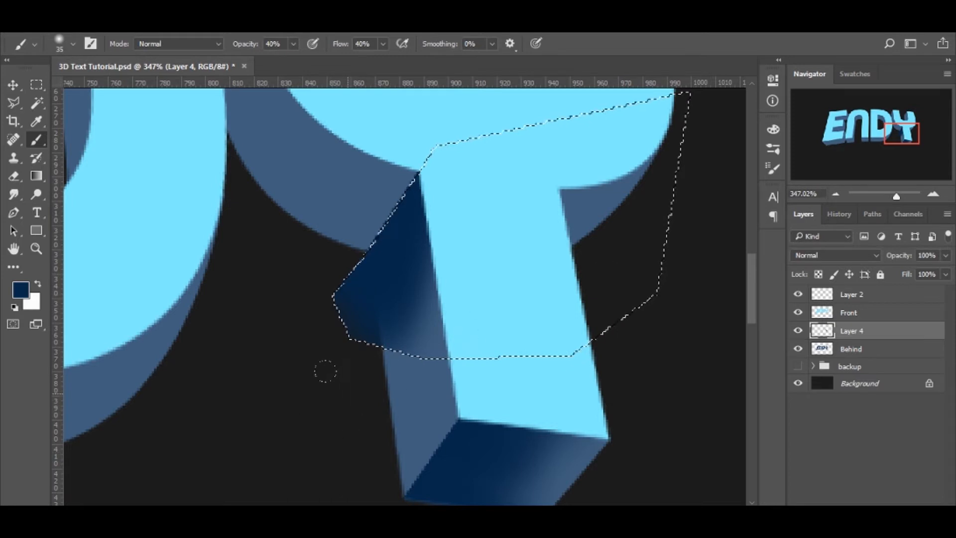
Trim the Y stem's shading to the Behind layer's outline by copying it from Layer 4 to a new layer, and delete Layer 4.
key("m")
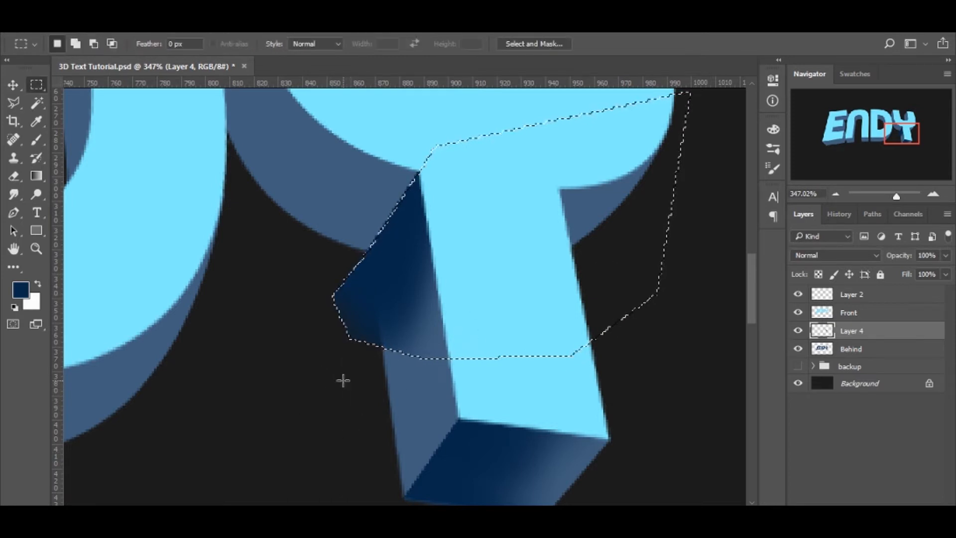
left_click(323, 365)
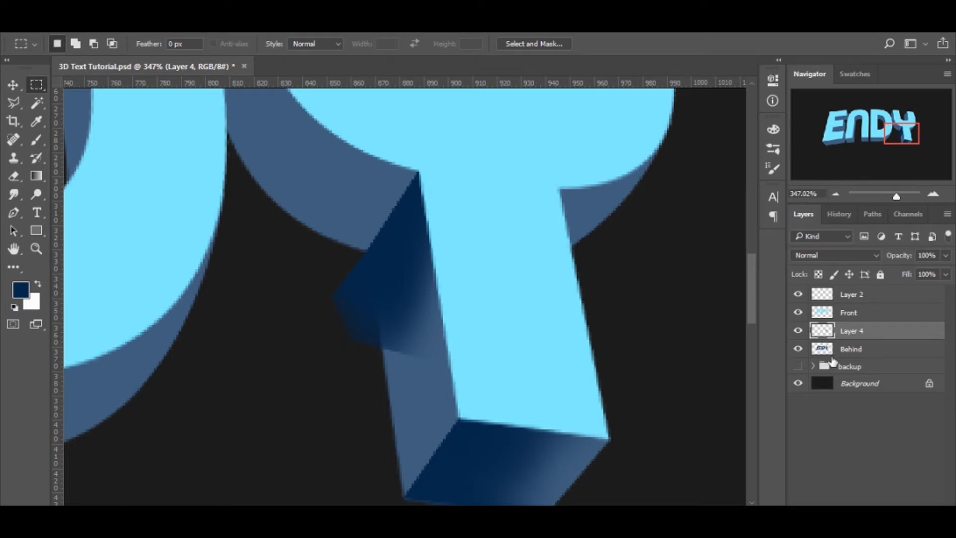
left_click(888, 352)
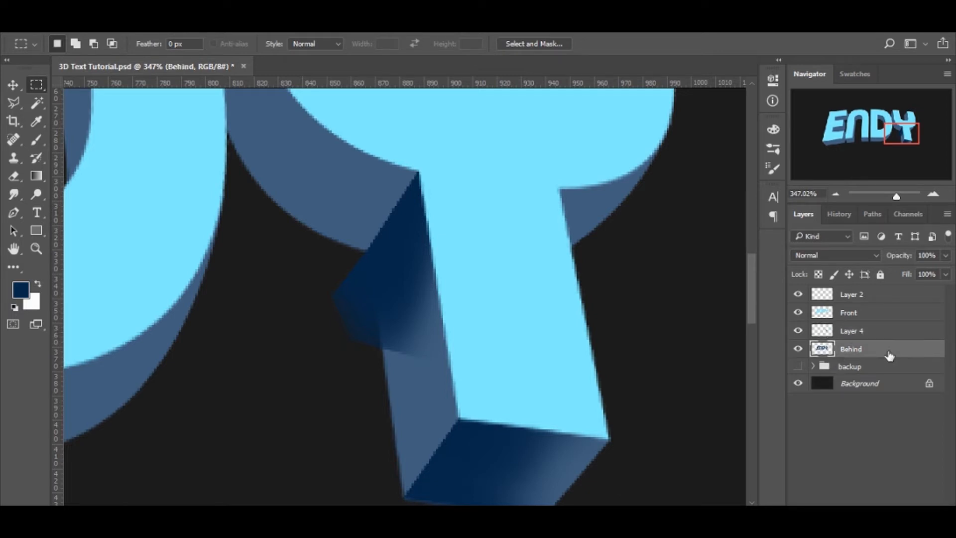
left_click(826, 352, "ctrl")
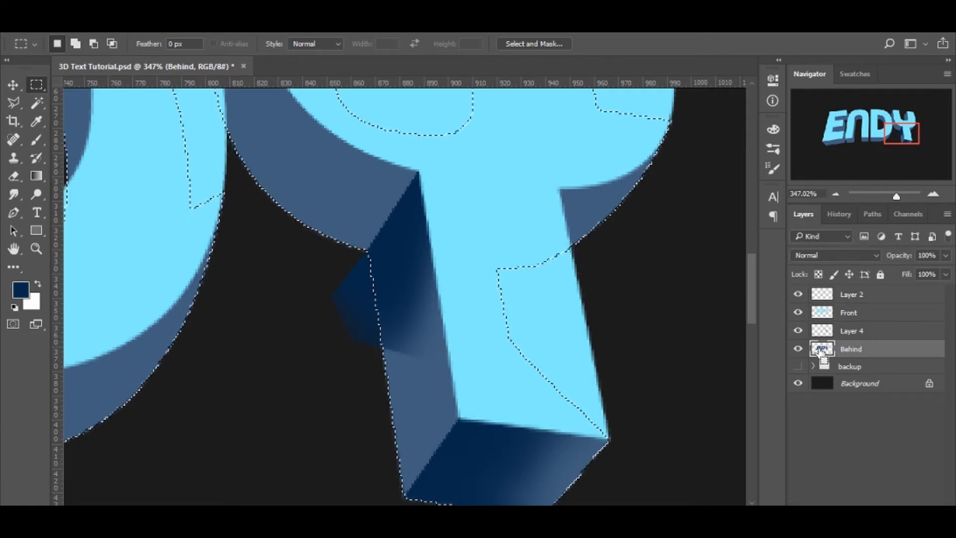
left_click(873, 335)
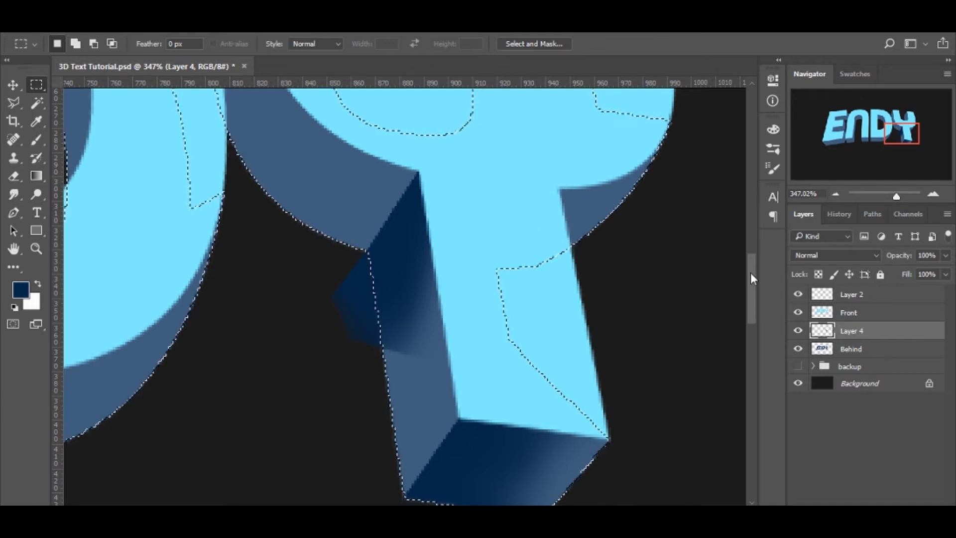
key("ctrl+j")
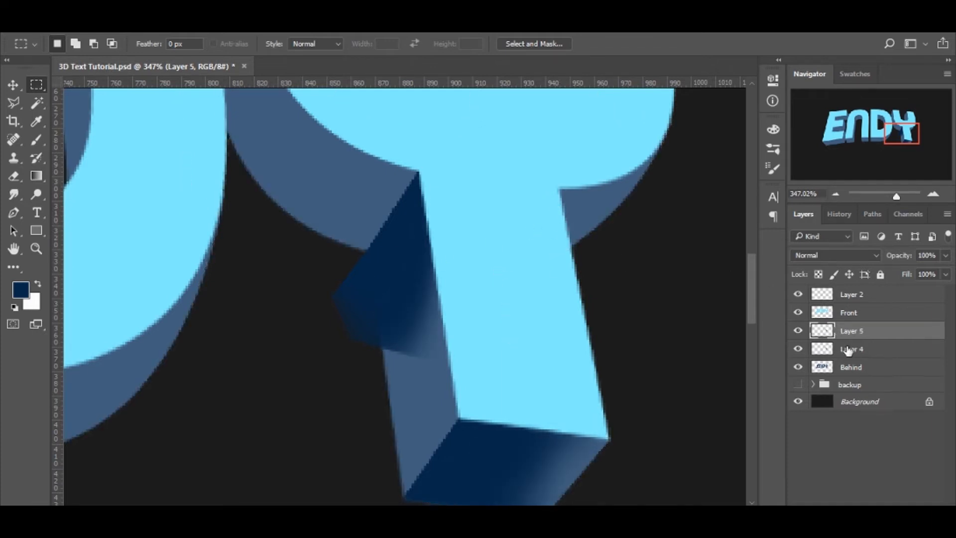
left_click(861, 353)
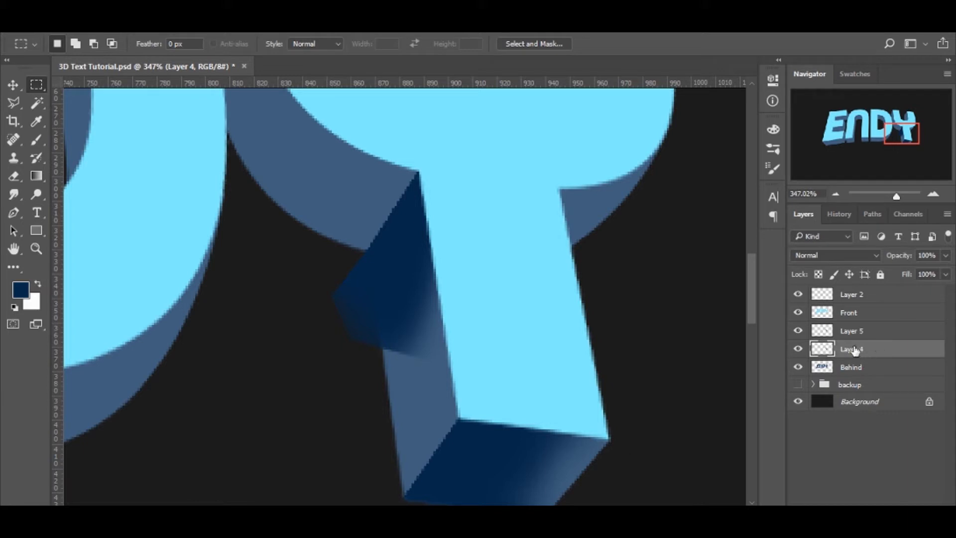
key("ctrl+e")
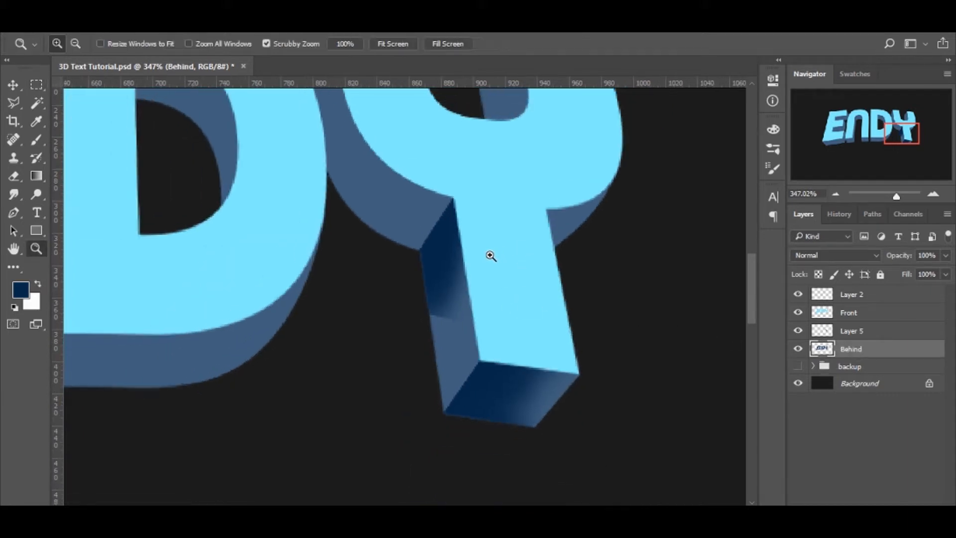
Soften the hard lower edge of the Y stem's upper side shading on Layer 5 with a 35 px eraser.
key("e")
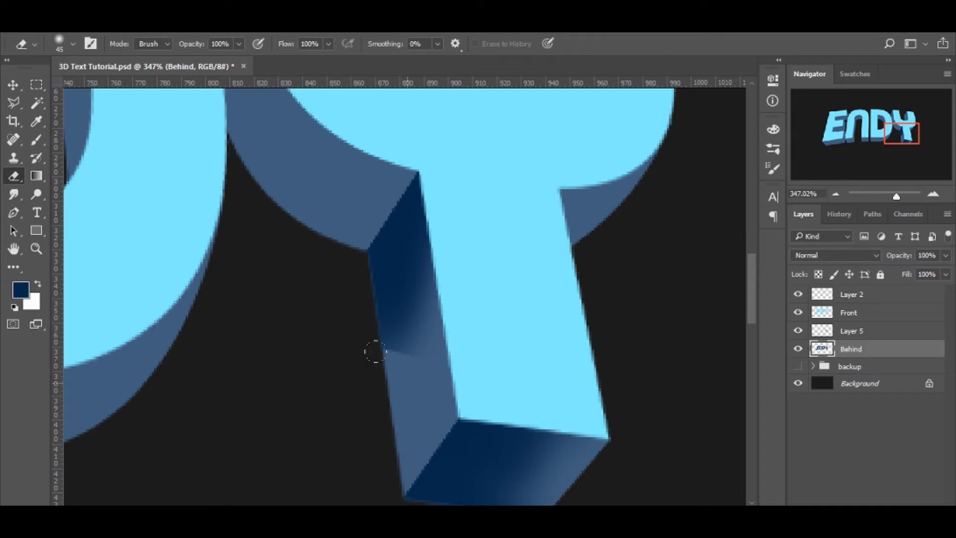
key("bracketleft")
left_click(411, 367)
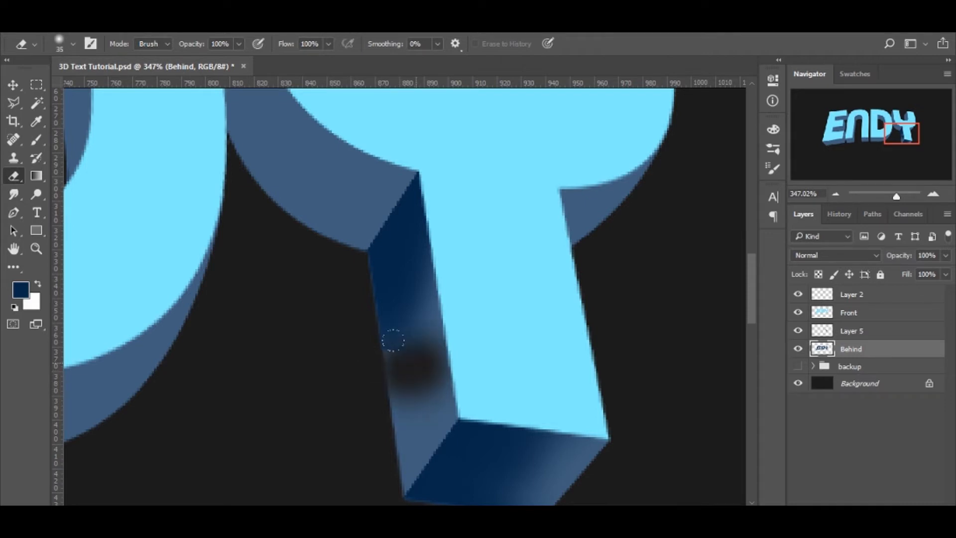
key("ctrl+z")
left_click(802, 336)
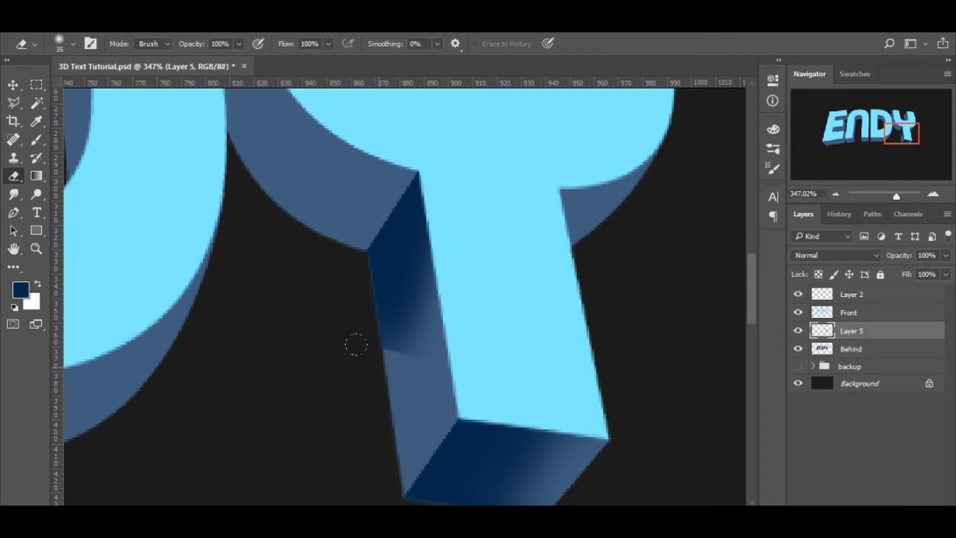
left_click_drag(356, 344, 372, 345)
Paint deep navy on Layer 5 over the small side face right of the Y's stem under the bowl, confined to the Behind layer's outline.
key("z")
left_click_drag(481, 273, 441, 282)
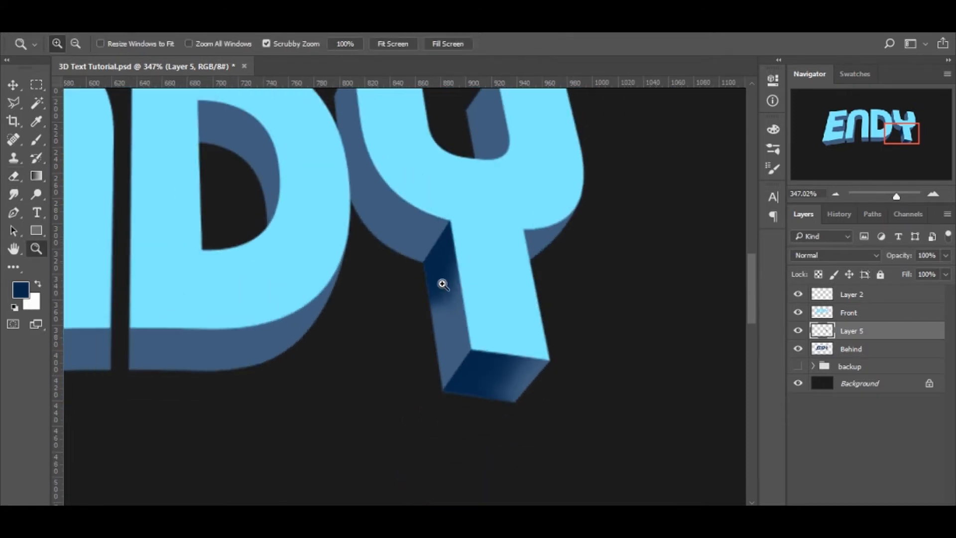
left_click_drag(450, 243, 312, 334)
left_click_drag(350, 326, 397, 327)
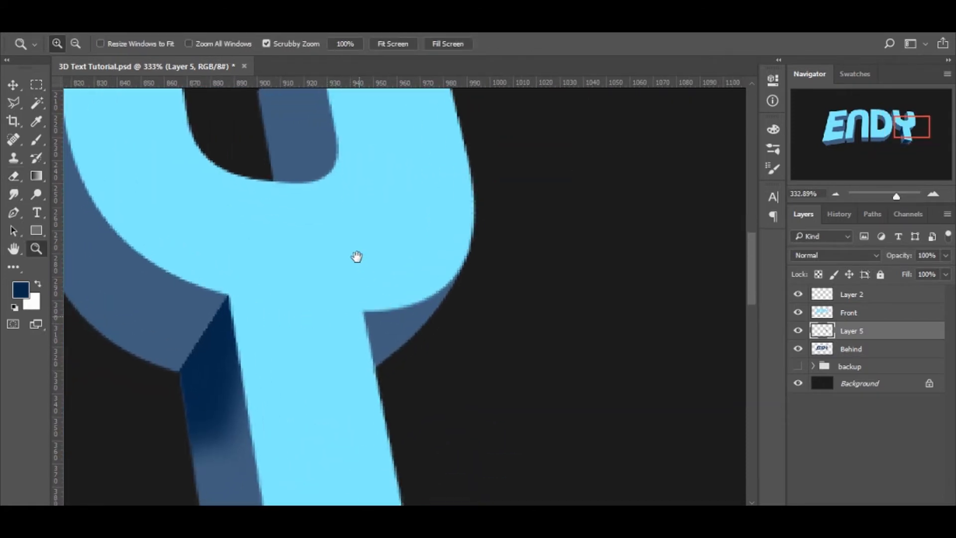
left_click_drag(356, 258, 376, 265)
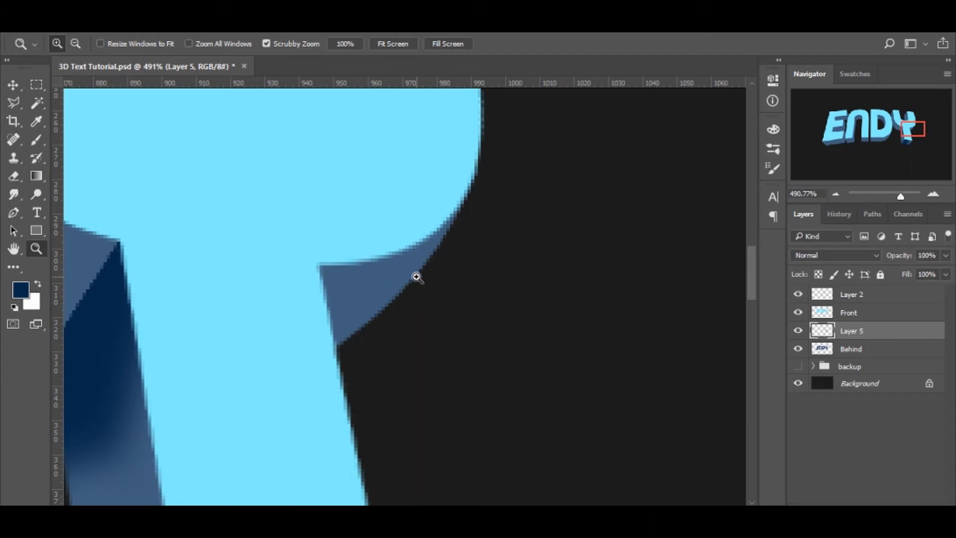
left_click(828, 347, "ctrl")
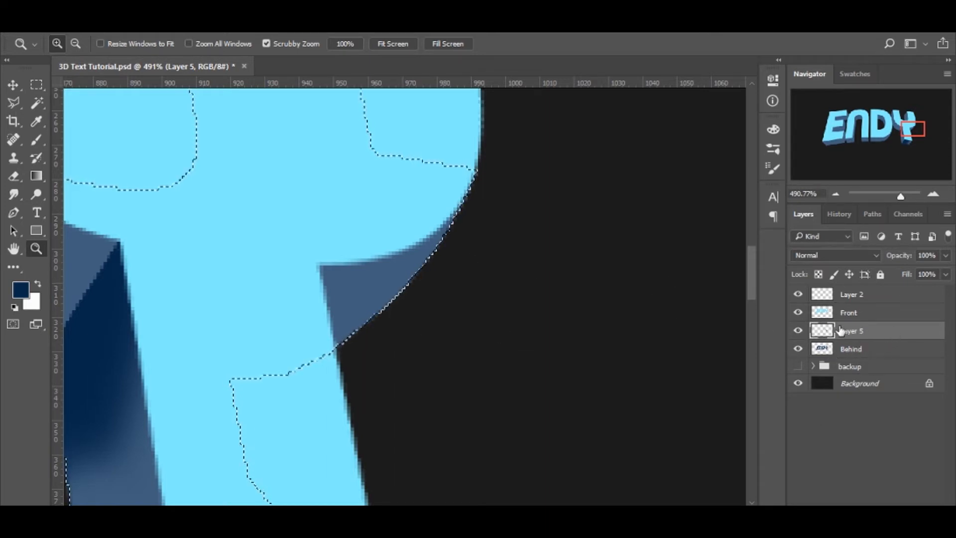
key("b")
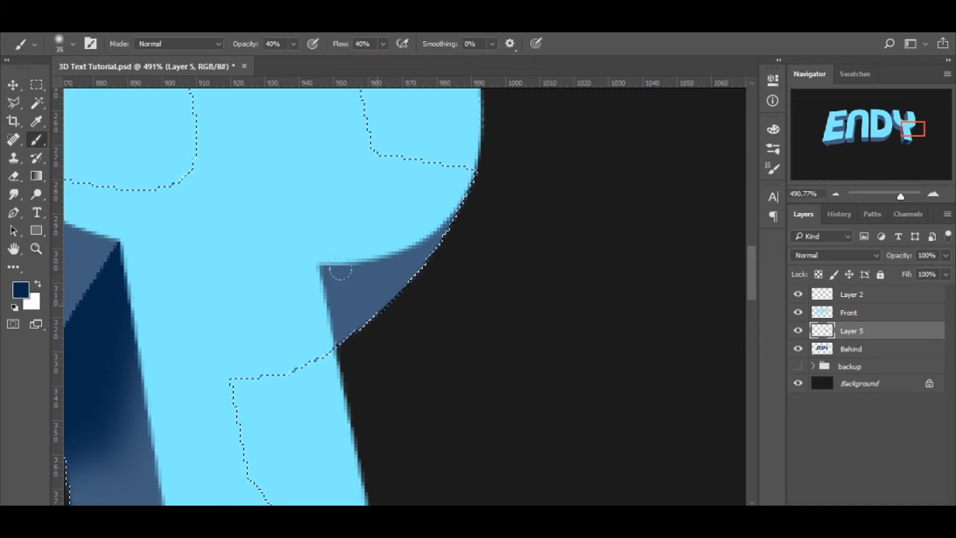
mouse_move(254, 226)
left_mouse_down()
mouse_move(253, 183)
mouse_move(264, 262)
mouse_move(290, 275)
mouse_move(255, 235)
mouse_move(248, 276)
mouse_move(340, 297)
left_mouse_up()
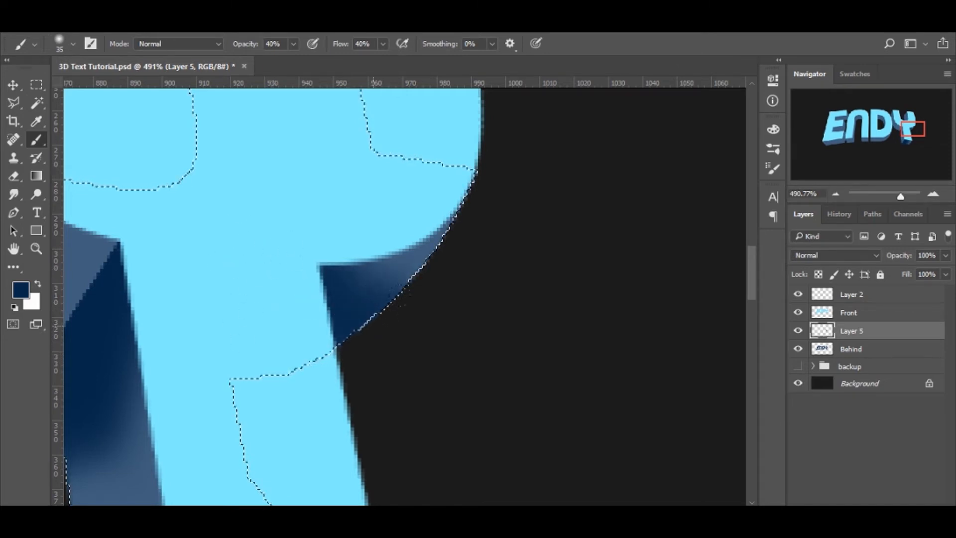
key("m")
left_click(401, 258)
key("z")
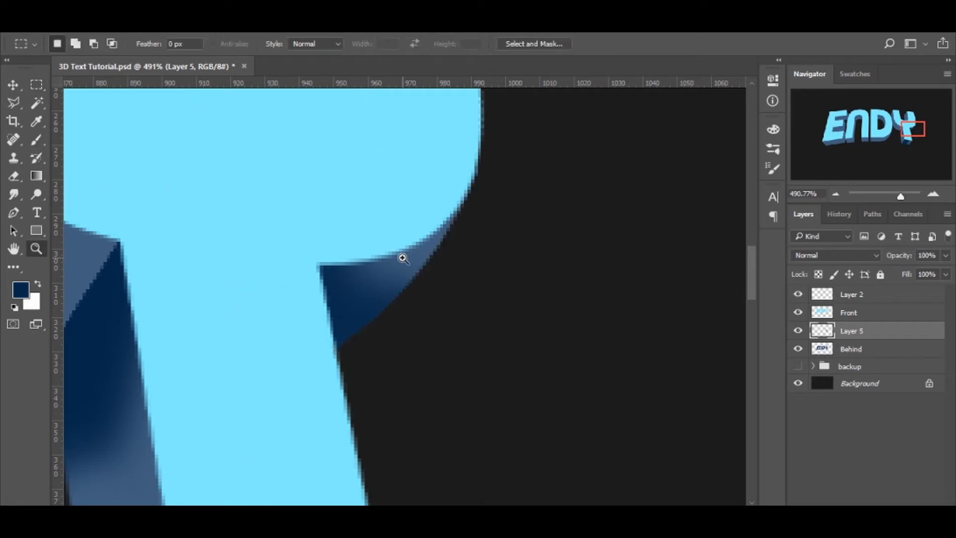
left_click_drag(401, 258, 328, 278)
left_click_drag(359, 317, 435, 399)
left_click_drag(344, 275, 314, 342)
left_click_drag(450, 344, 438, 297)
key("l")
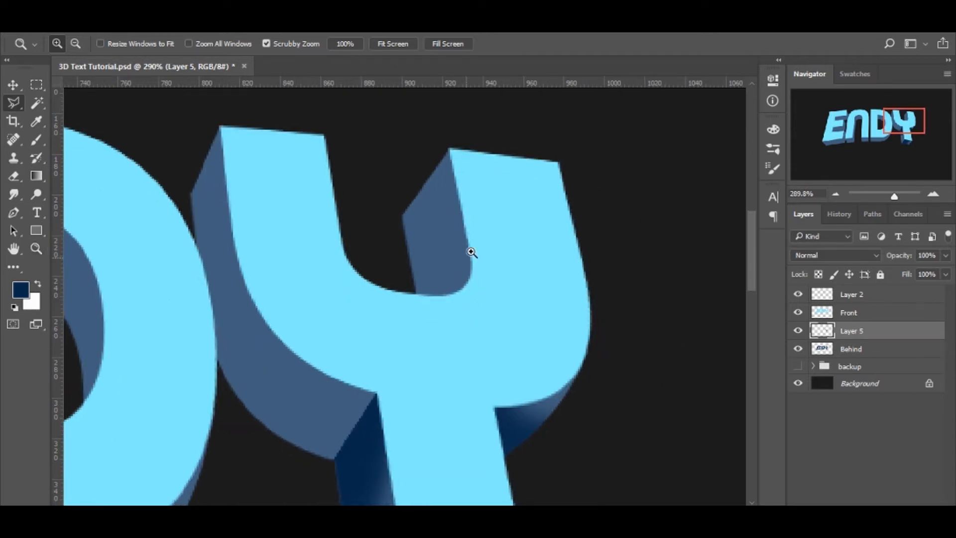
left_click(469, 146)
left_click(364, 231)
left_click(387, 332)
left_click(456, 354)
left_click(513, 225)
left_click(491, 154)
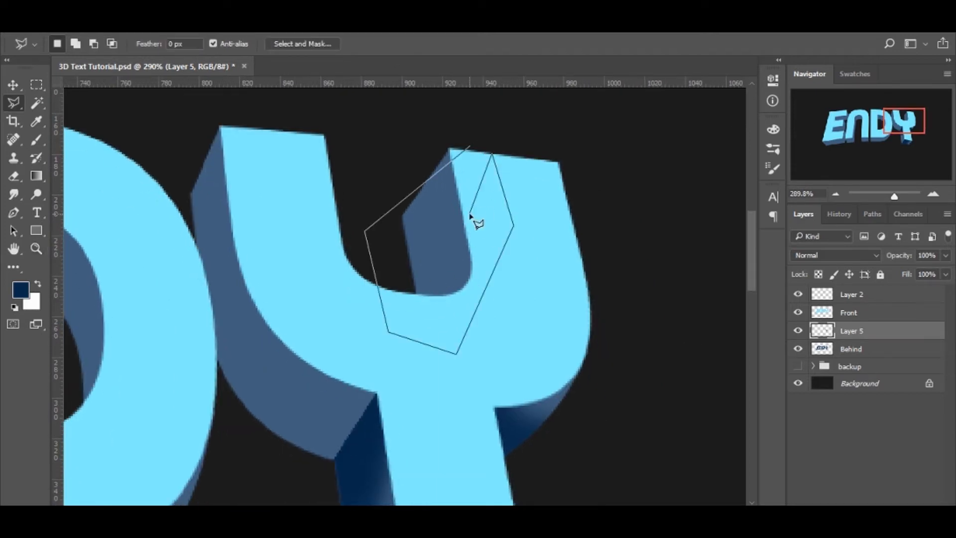
key("Escape")
Paint deep navy on Layer 5 over the lower inner side face of the Y's right arm, confined to the Behind layer's outline, and deselect.
mouse_move(425, 259)
left_mouse_down()
mouse_move(462, 249)
mouse_move(404, 338)
left_mouse_up()
left_click_drag(450, 271, 444, 232)
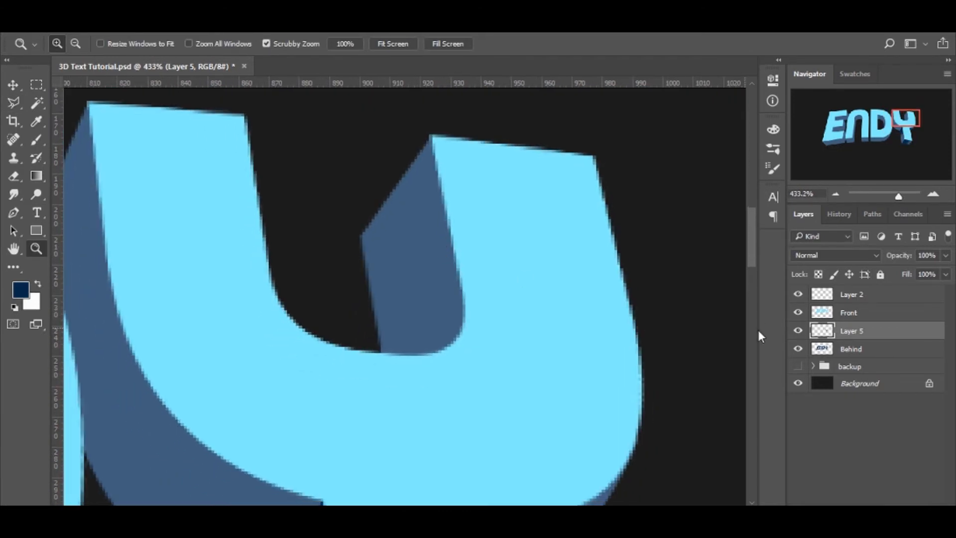
left_click(851, 349)
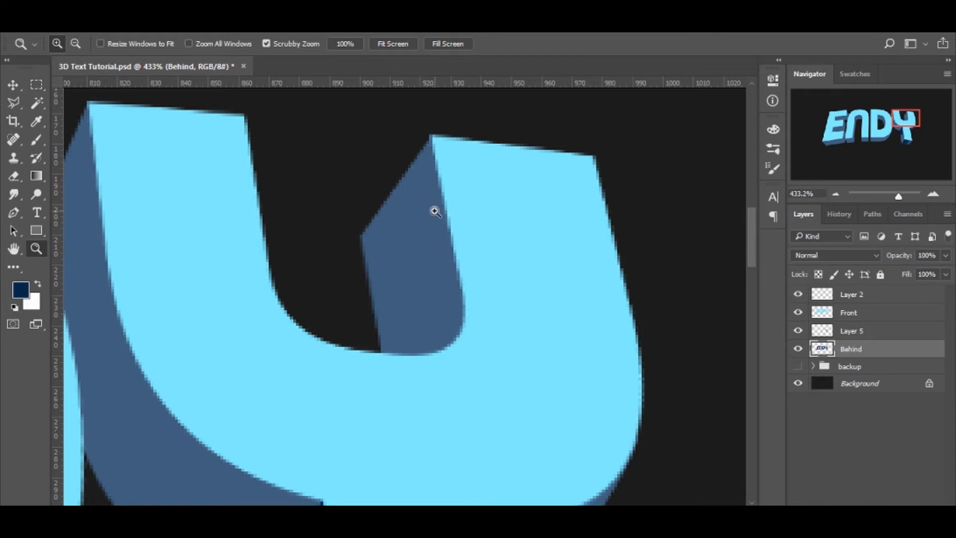
mouse_move(526, 233)
left_mouse_down()
mouse_move(487, 249)
mouse_move(528, 245)
left_mouse_up()
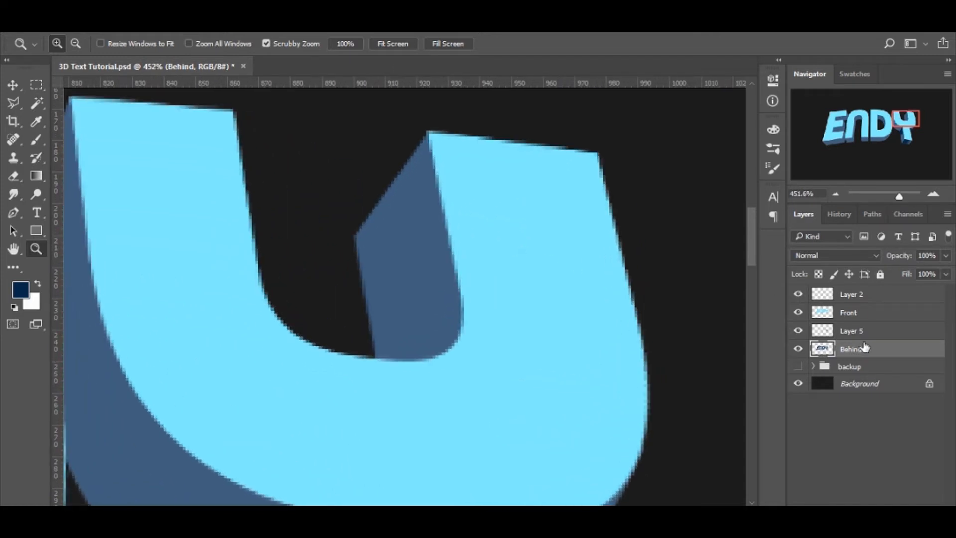
left_click(825, 351, "ctrl")
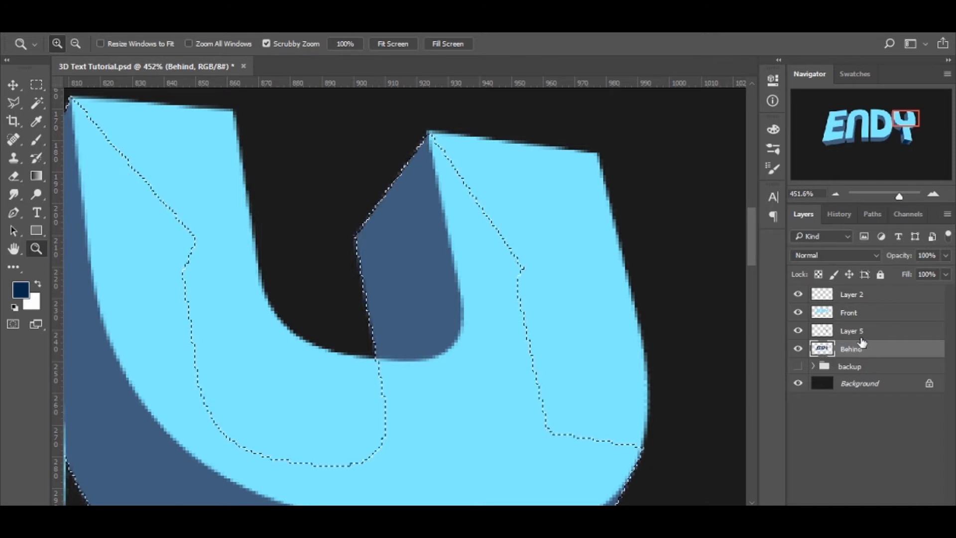
left_click(848, 331)
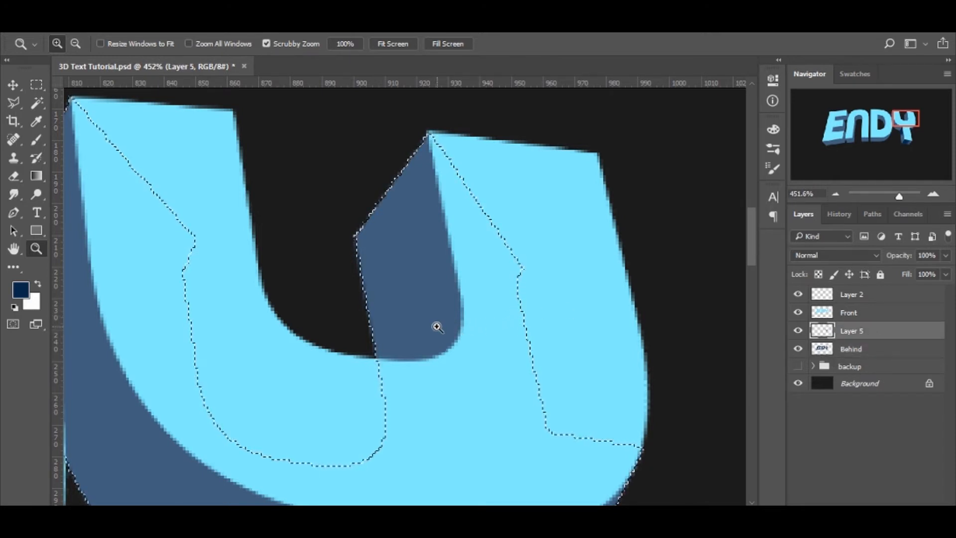
key("b")
mouse_move(398, 319)
left_mouse_down()
mouse_move(363, 278)
mouse_move(426, 322)
mouse_move(419, 229)
left_mouse_up()
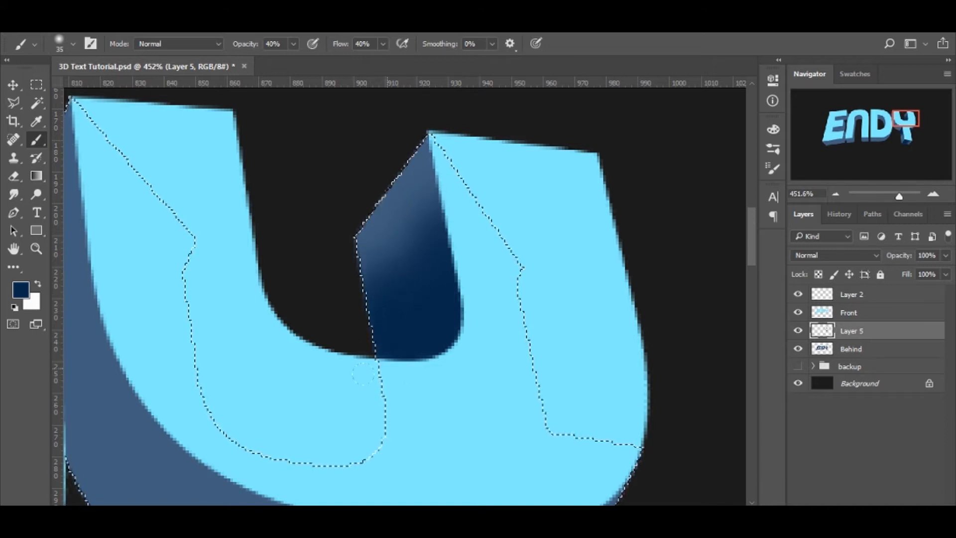
key("m")
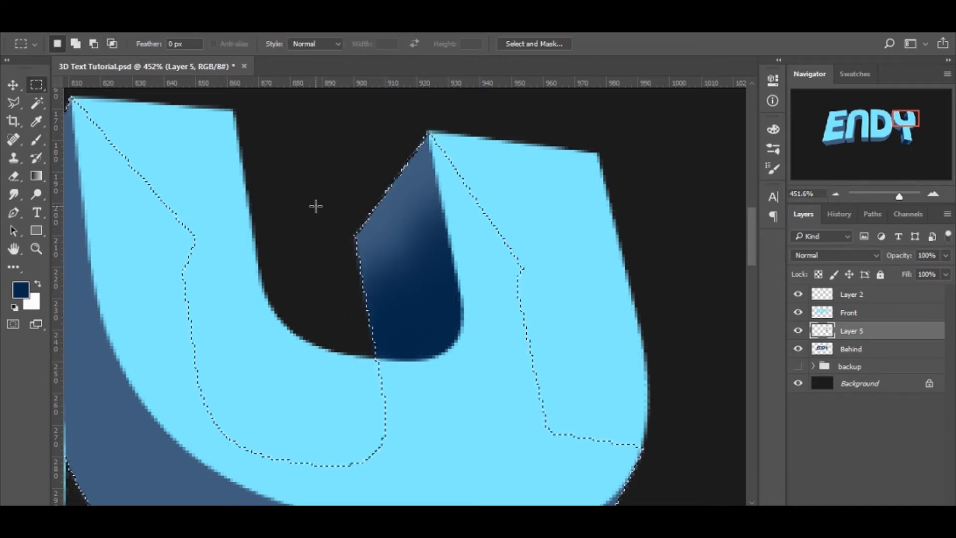
left_click(326, 180)
Paint deep navy on Layer 5 down the side face of the Y's left arm beside the D, within the Behind layer's outline, and deselect.
key("z")
left_click_drag(327, 221, 295, 224)
left_click_drag(341, 254, 538, 243)
left_click_drag(324, 166, 367, 163)
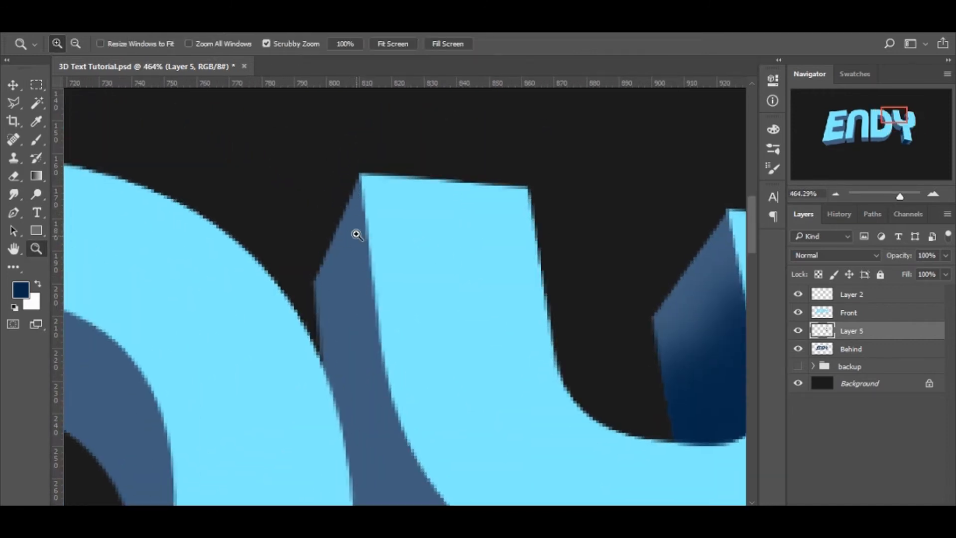
left_click(859, 351)
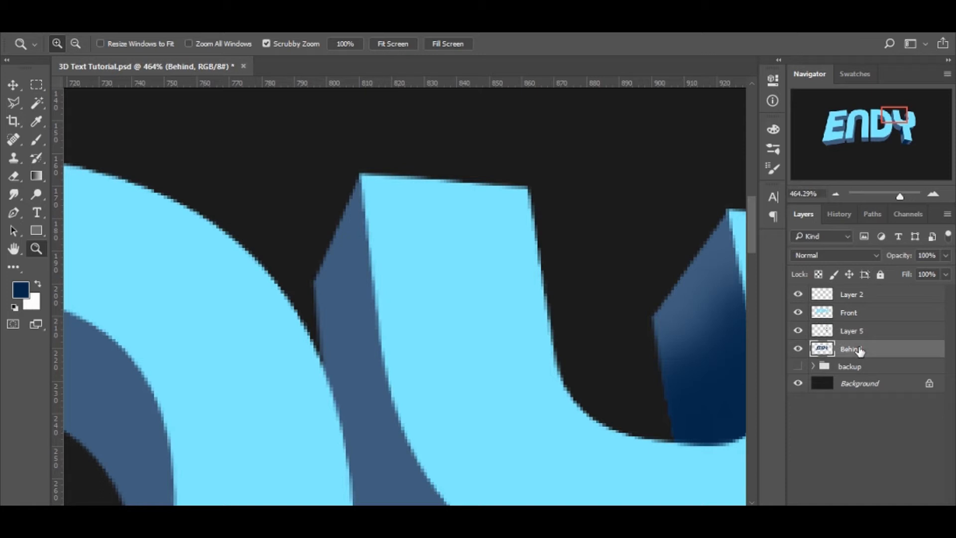
left_click(822, 350, "ctrl")
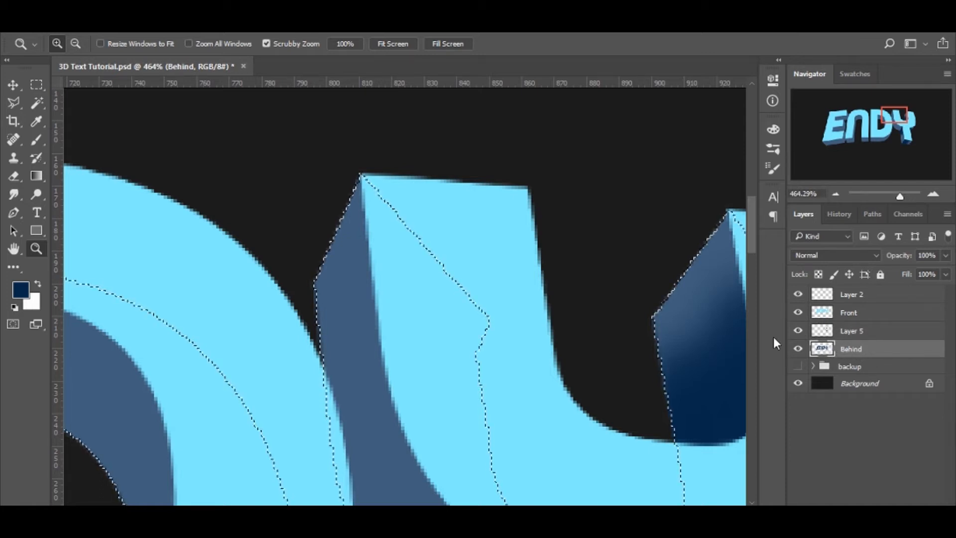
left_click(851, 332)
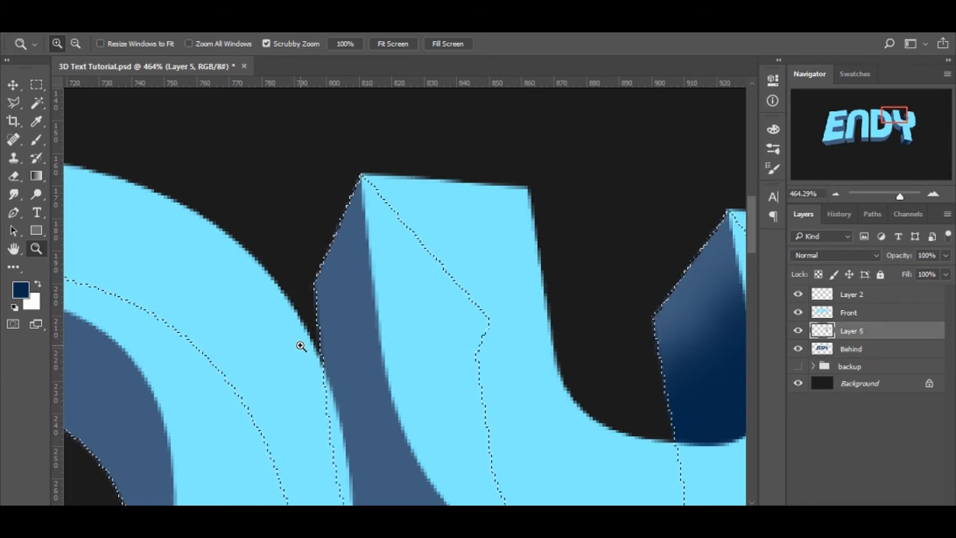
key("b")
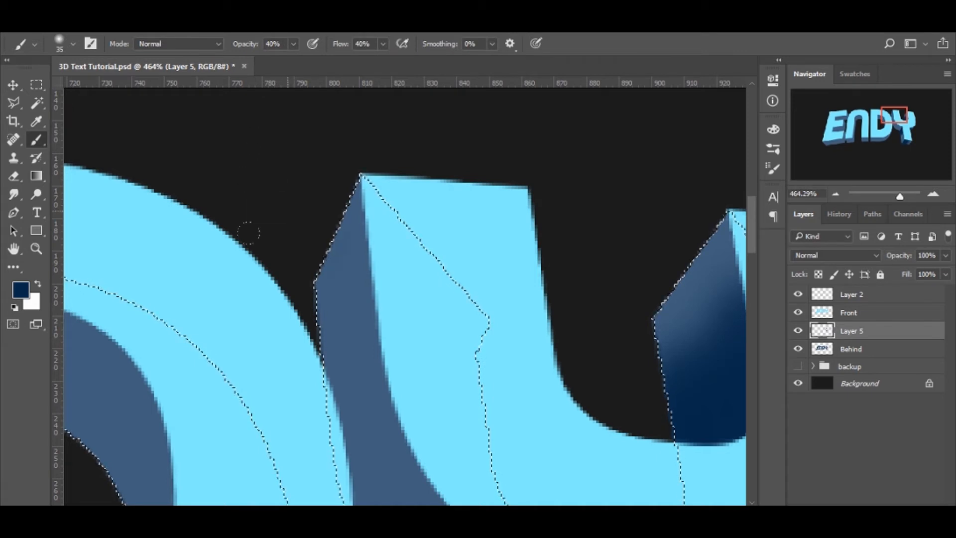
left_click_drag(253, 271, 268, 283)
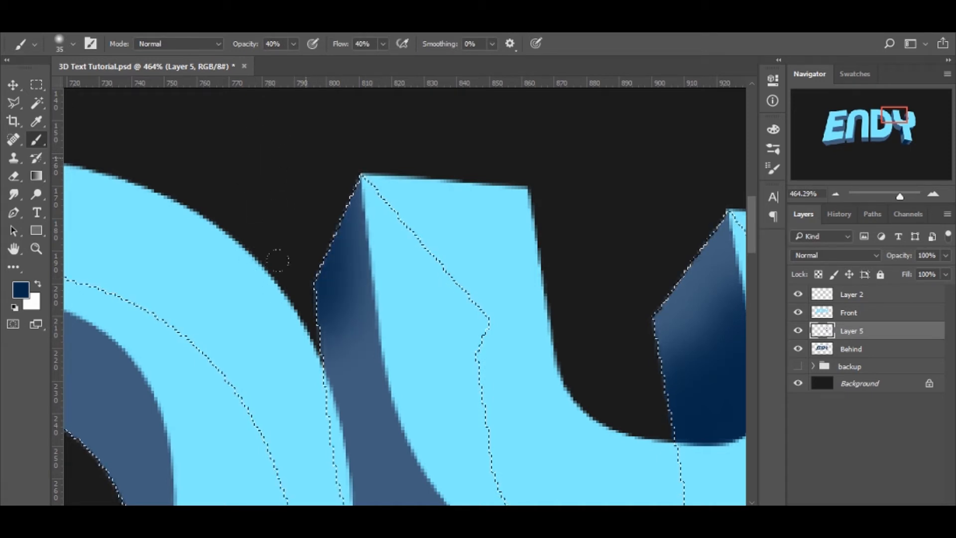
left_click_drag(397, 367, 410, 258)
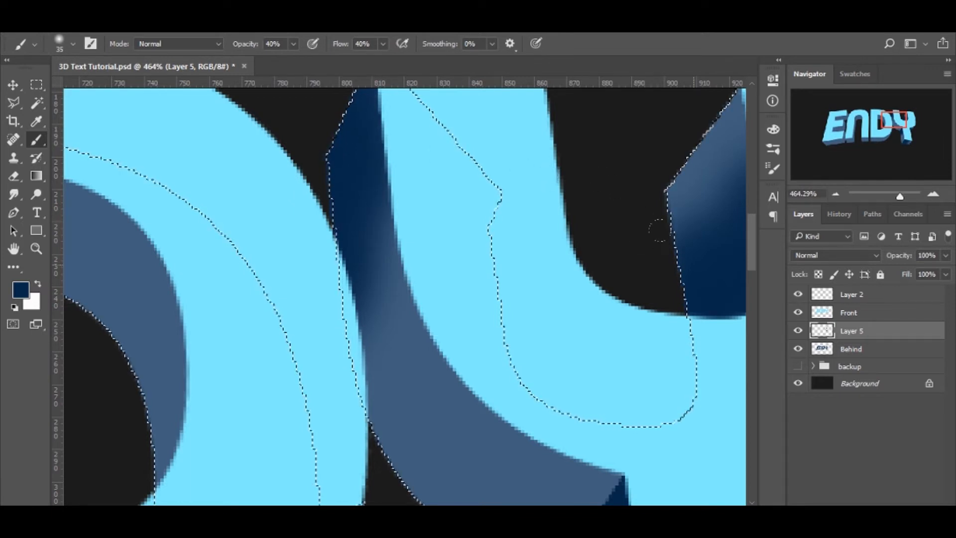
key("m")
left_click(612, 194)
Examine the shading across the whole ENDY lettering, comparing the finished Y with the unshaded E, N and D side faces.
key("z")
mouse_move(638, 302)
left_mouse_down()
mouse_move(536, 332)
mouse_move(525, 288)
mouse_move(576, 277)
mouse_move(474, 305)
mouse_move(441, 284)
mouse_move(482, 277)
mouse_move(406, 303)
mouse_move(635, 306)
left_mouse_up()
left_click_drag(369, 303, 534, 307)
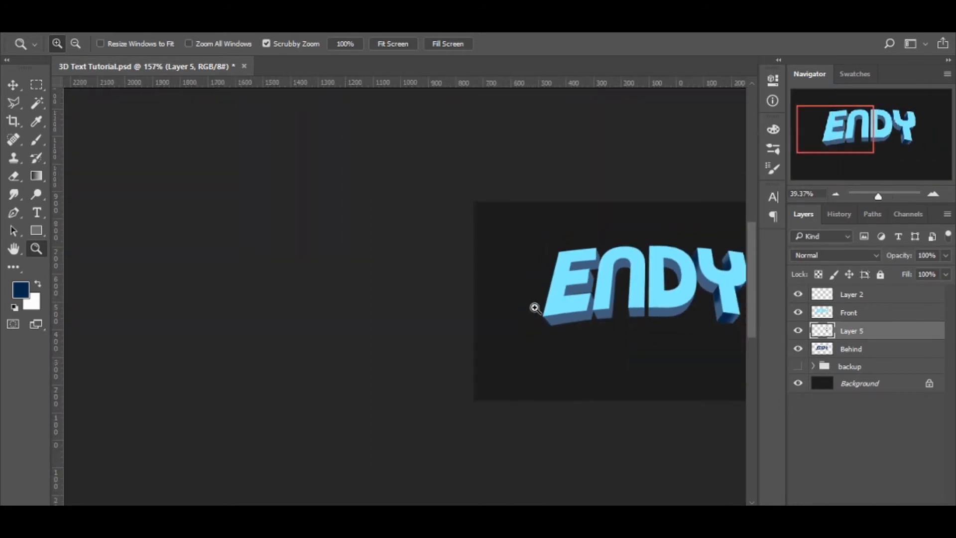
left_click_drag(423, 303, 449, 304)
left_click_drag(369, 278, 525, 279)
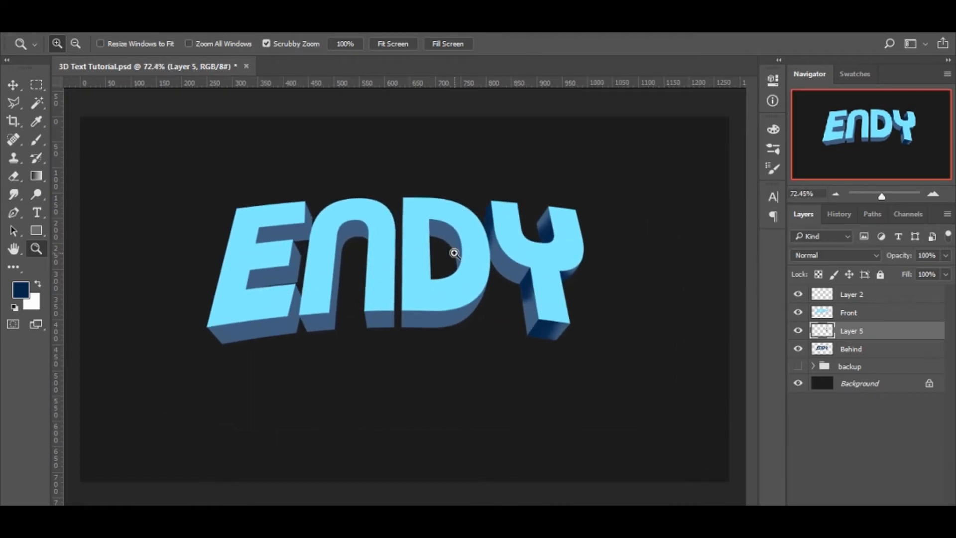
left_click_drag(356, 266, 401, 265)
left_click_drag(592, 273, 524, 258)
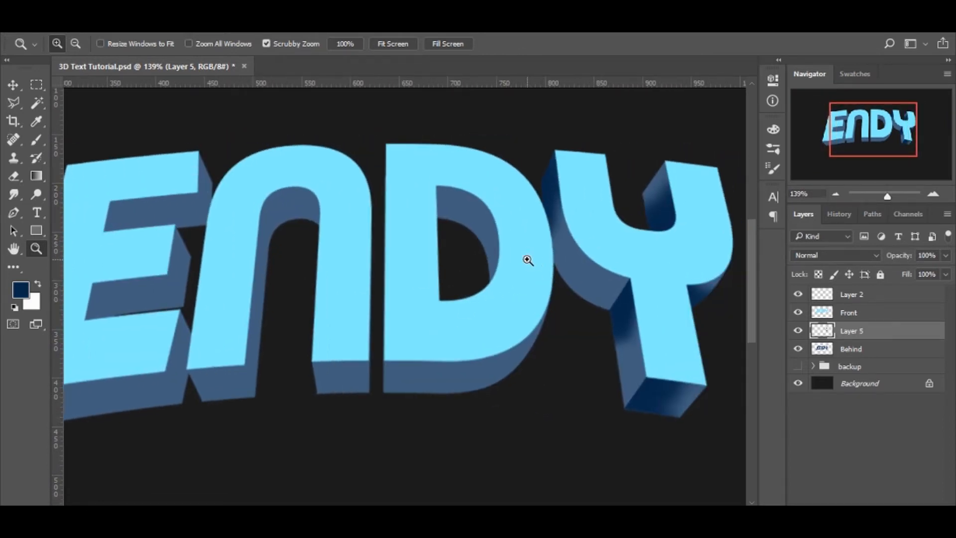
left_click_drag(390, 264, 482, 271)
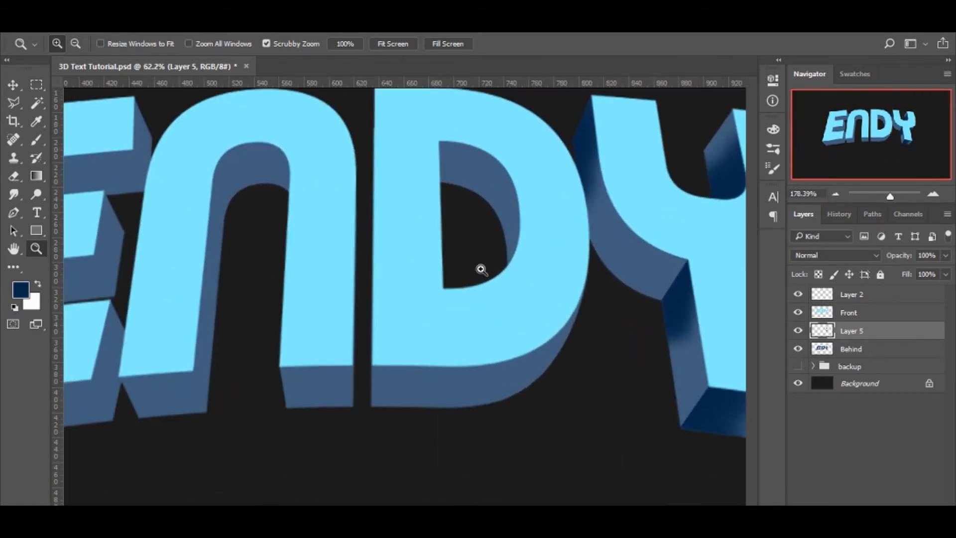
left_click_drag(508, 320, 366, 331)
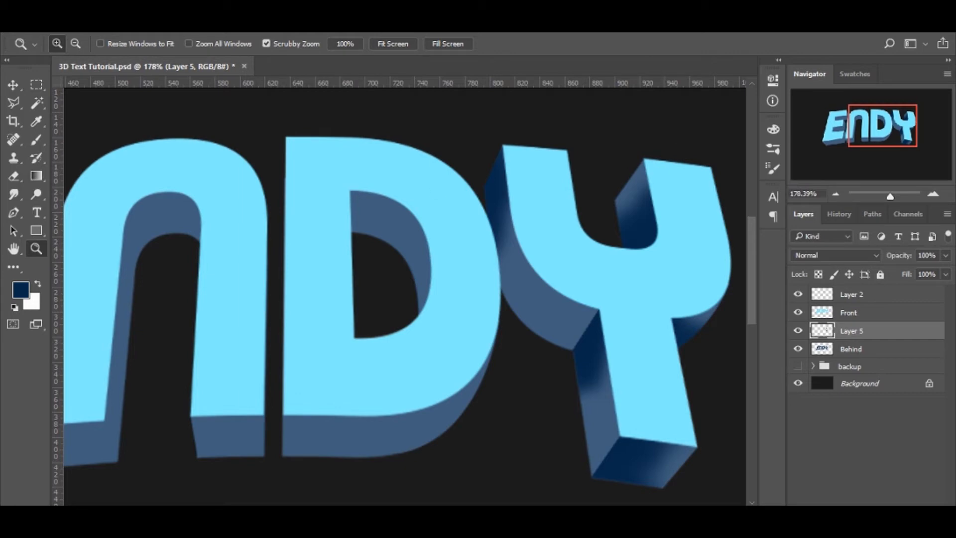
Paint deep navy on Layer 5 over the left part of the D's bottom side face, confined to the Behind layer's outline.
left_click(876, 351)
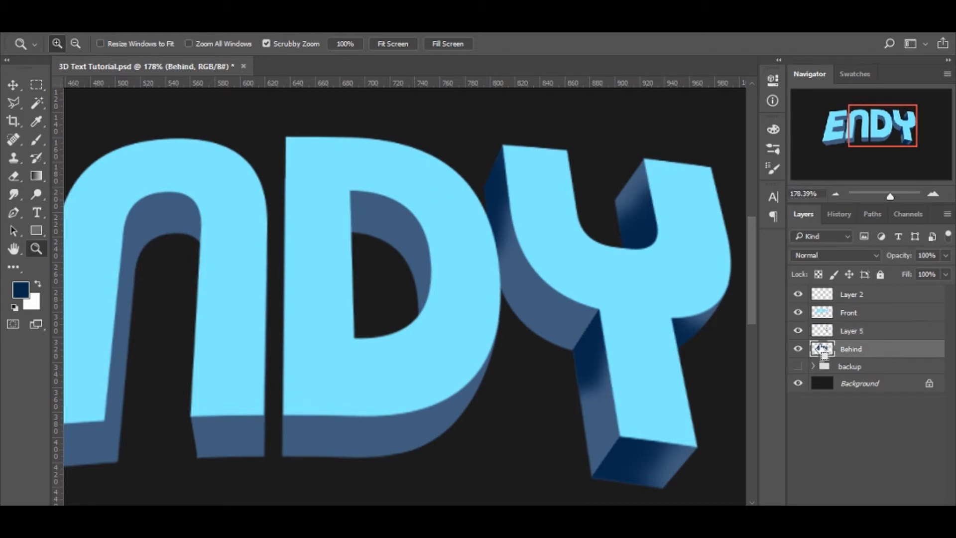
left_click(824, 351, "ctrl")
left_click(874, 335)
left_click_drag(406, 371, 457, 370)
left_click_drag(457, 371, 546, 245)
key("b")
mouse_move(309, 370)
left_mouse_down()
mouse_move(291, 324)
mouse_move(393, 377)
mouse_move(319, 355)
mouse_move(304, 322)
mouse_move(347, 348)
mouse_move(302, 298)
mouse_move(336, 385)
mouse_move(302, 334)
mouse_move(368, 310)
left_mouse_up()
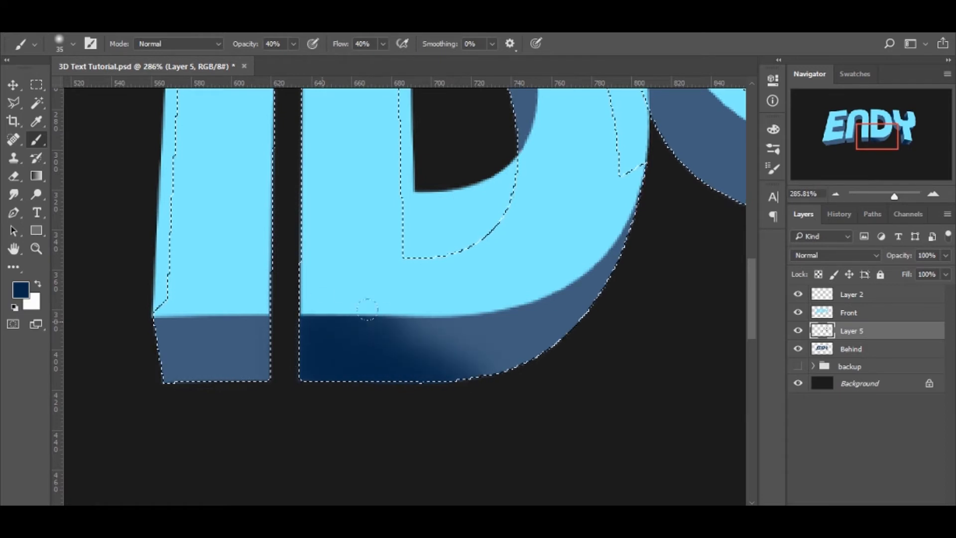
Paint deep navy on Layer 5 over the upper inner side face of the D's counter, within the Behind layer's outline.
left_click_drag(453, 219, 408, 376)
left_click_drag(403, 165, 352, 252)
mouse_move(301, 207)
left_mouse_down()
mouse_move(304, 254)
mouse_move(356, 230)
mouse_move(380, 239)
mouse_move(297, 256)
mouse_move(278, 282)
mouse_move(327, 223)
mouse_move(321, 242)
mouse_move(358, 227)
mouse_move(330, 238)
left_mouse_up()
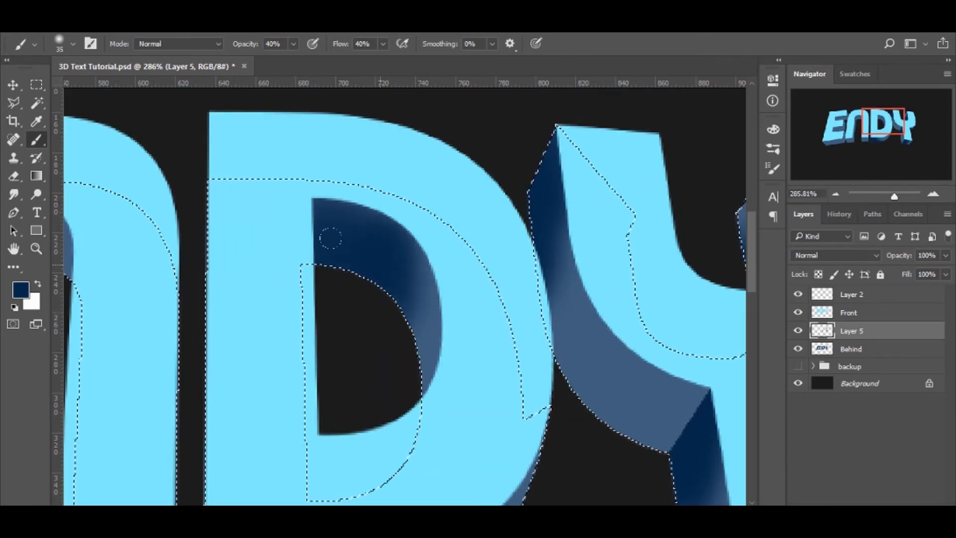
Paint deep navy on Layer 5 along the lower edge of the N's right leg bottom face, and deselect.
key("z")
mouse_move(404, 356)
left_mouse_down()
mouse_move(351, 378)
mouse_move(376, 380)
left_mouse_up()
mouse_move(331, 411)
left_mouse_down()
mouse_move(463, 258)
mouse_move(518, 269)
left_mouse_up()
key("b")
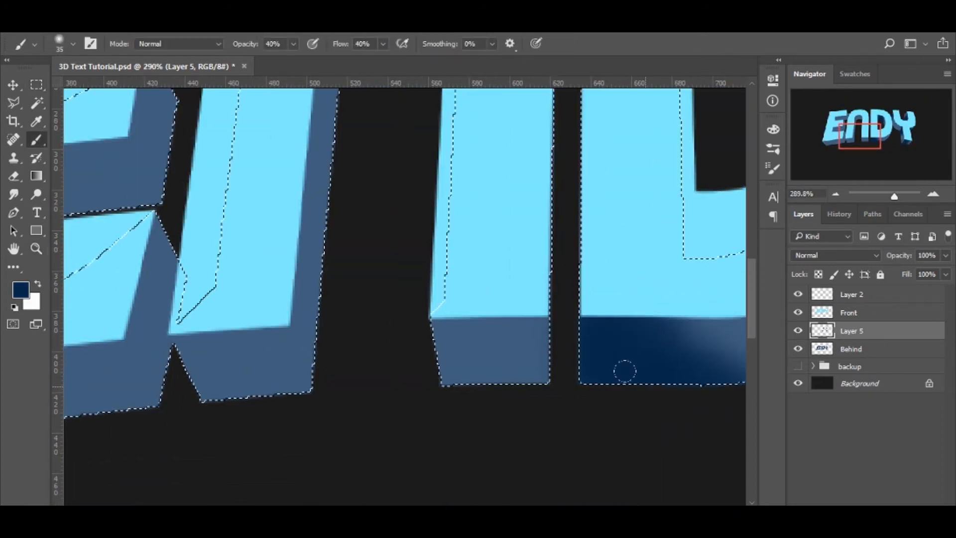
mouse_move(513, 376)
left_mouse_down()
mouse_move(457, 364)
mouse_move(474, 350)
mouse_move(529, 401)
mouse_move(436, 381)
left_mouse_up()
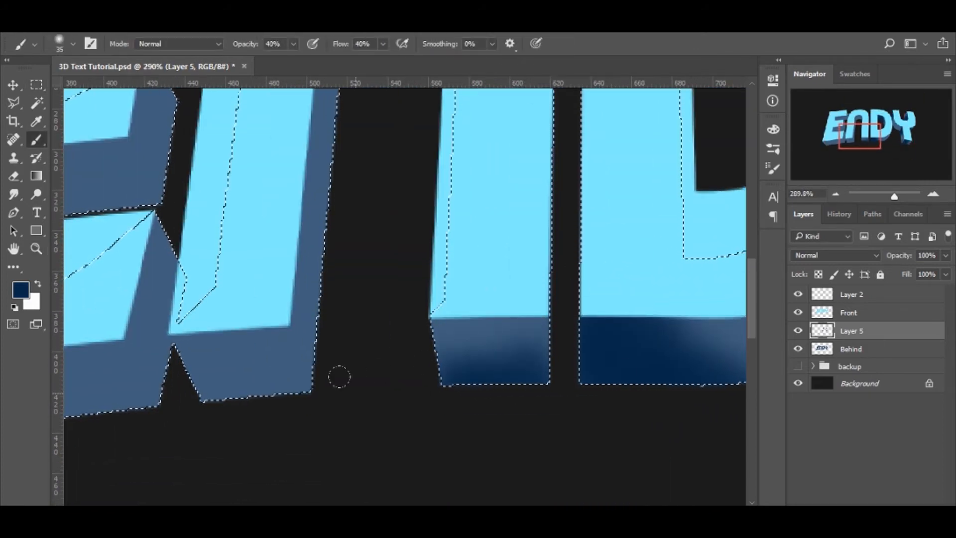
key("ctrl+d")
Select the bottom face of the N's left leg with the Polygonal Lasso and paint its right part deep navy on Layer 5.
key("z")
left_click_drag(341, 377, 364, 369)
left_click_drag(375, 328, 447, 311)
key("l")
left_click(348, 414)
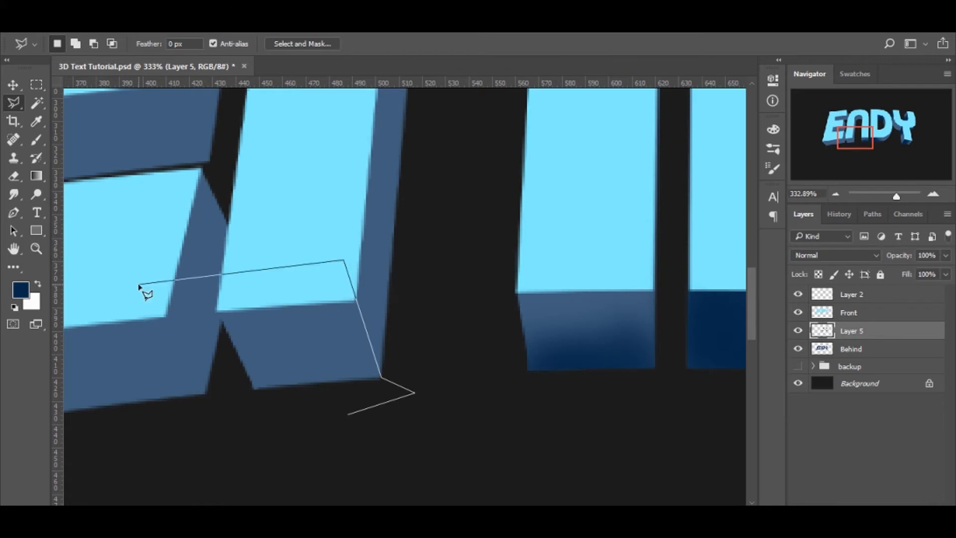
left_click(139, 286)
left_click(126, 434)
left_click(348, 414)
key("b")
mouse_move(352, 331)
left_mouse_down()
mouse_move(339, 319)
mouse_move(319, 349)
mouse_move(348, 374)
left_mouse_up()
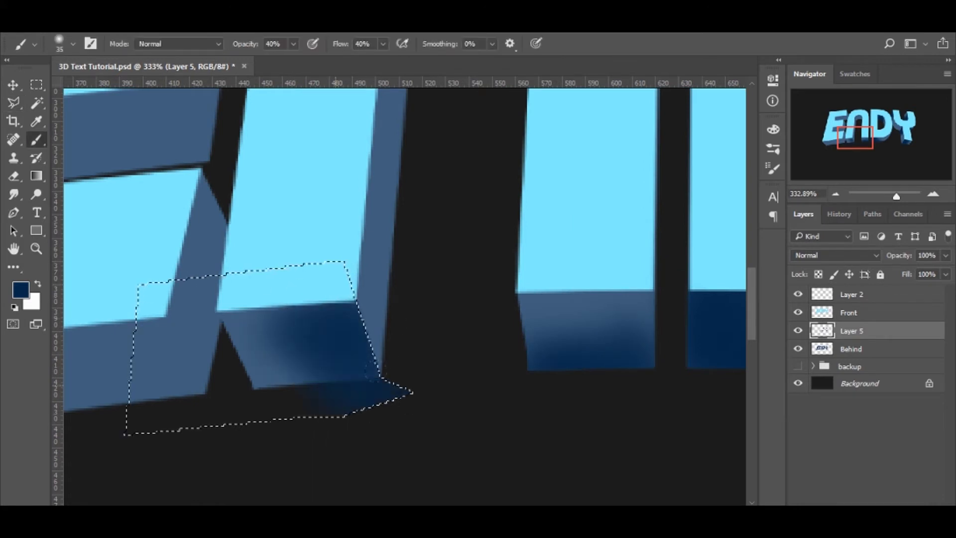
Trim the shading to the Behind layer's outline by copying it to a new layer and deleting Layer 5.
key("ctrl+d")
key("m")
left_click(822, 350, "ctrl")
key("ctrl+j")
left_click(866, 349)
key("Delete")
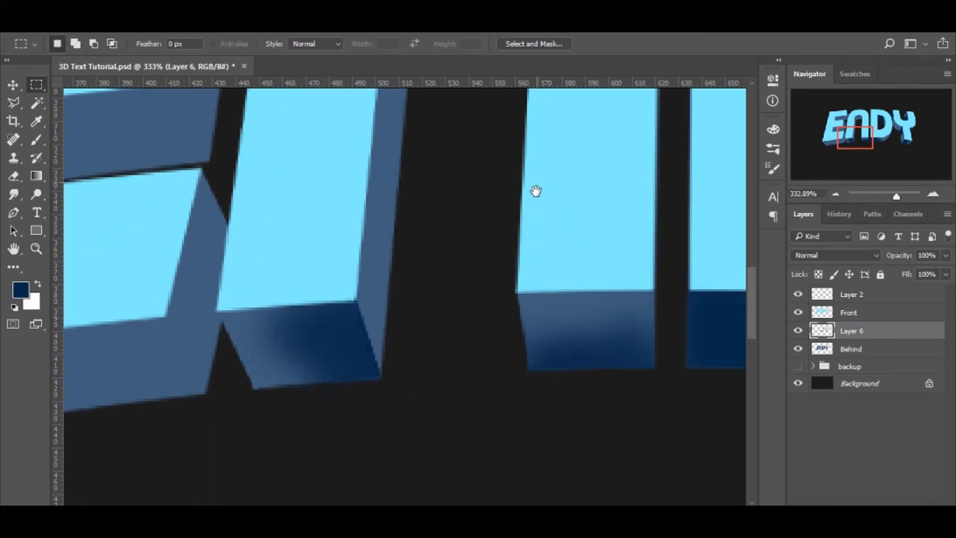
Paint deep navy on Layer 6 around the inner side face of the N's arch within the Behind layer's outline, and deselect.
left_click_drag(535, 192, 518, 305)
left_click(822, 349, "ctrl")
key("b")
mouse_move(520, 187)
left_mouse_down()
mouse_move(527, 107)
mouse_move(416, 217)
mouse_move(405, 279)
mouse_move(448, 127)
mouse_move(422, 269)
mouse_move(381, 269)
left_mouse_up()
key("ctrl+d")
Select the E's bottom side face with the Polygonal Lasso, paint its right end deep navy, and deselect.
key("z")
mouse_move(518, 246)
left_mouse_down()
mouse_move(672, 194)
mouse_move(398, 274)
left_mouse_up()
left_click_drag(398, 281, 446, 292)
key("l")
left_click(422, 447)
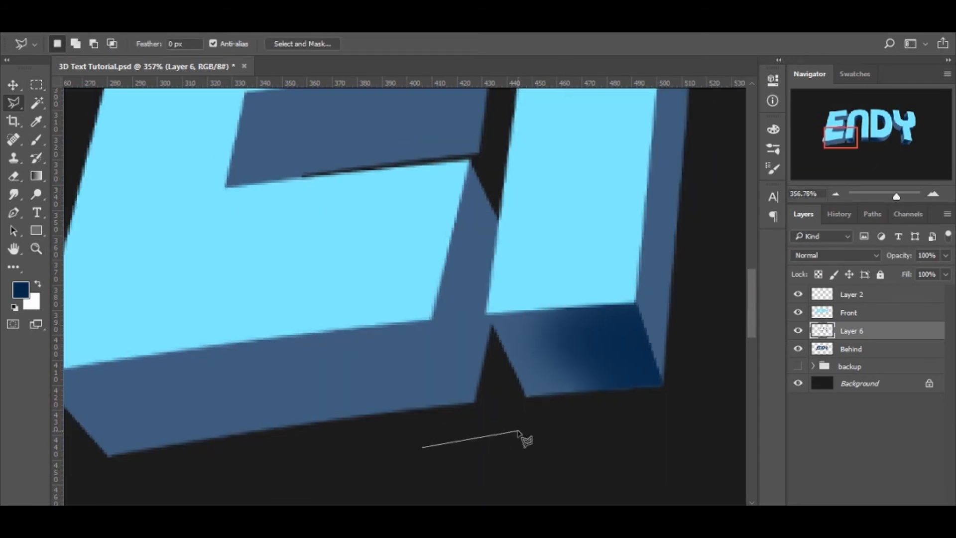
left_click(415, 286)
left_click(75, 366)
left_click(152, 482)
left_click(441, 466)
left_click(489, 447)
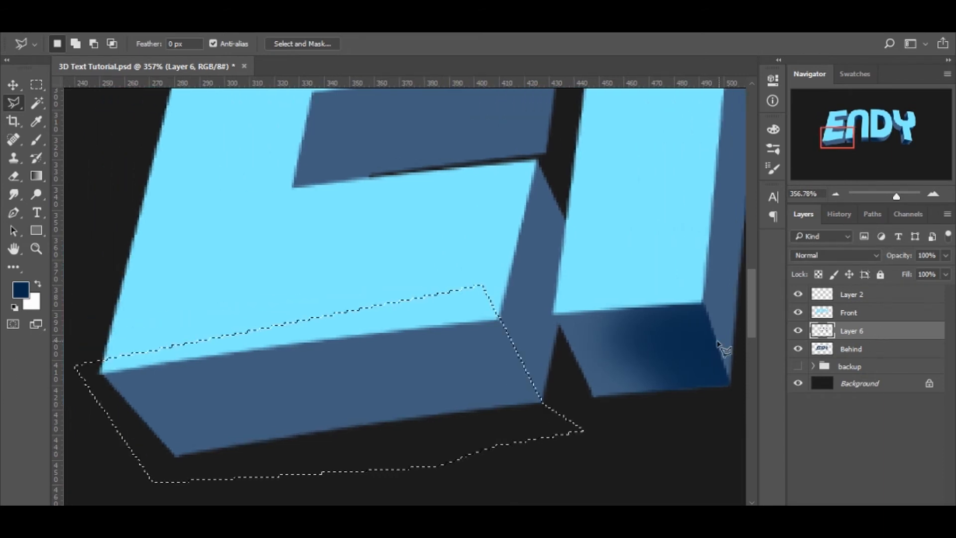
key("b")
mouse_move(490, 315)
left_mouse_down()
mouse_move(420, 307)
mouse_move(503, 390)
mouse_move(448, 388)
mouse_move(418, 358)
mouse_move(473, 329)
left_mouse_up()
key("ctrl+d")
Trim the E's bottom shading to the Behind layer's outline on a new layer that replaces Layer 6.
key("m")
left_click(874, 348)
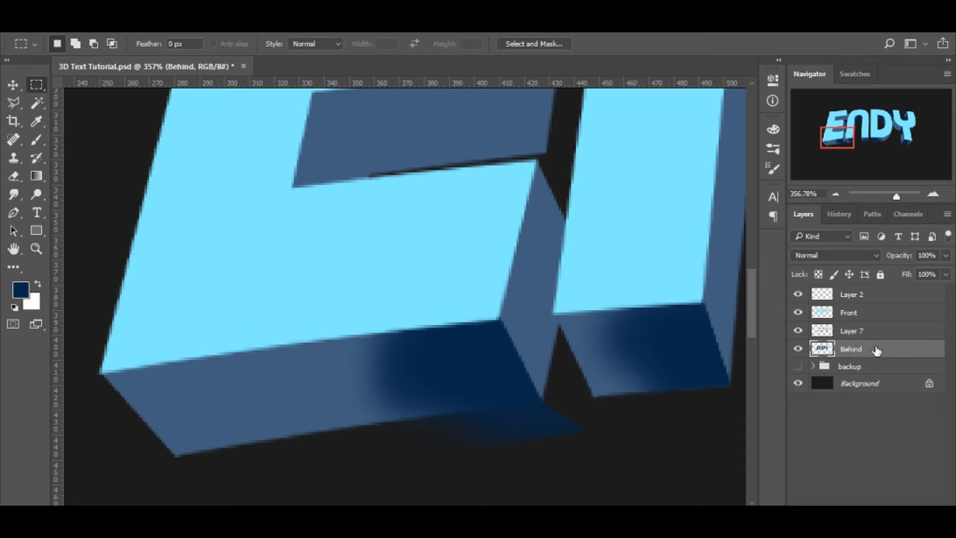
left_click(824, 326)
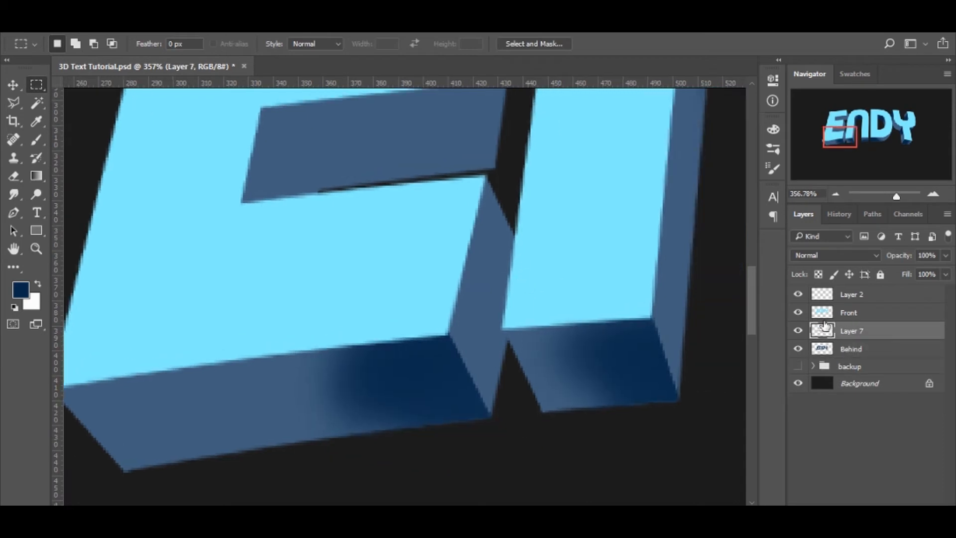
Paint deep navy on Layer 7 over the upper end face of the E's lower arm within the Behind layer's outline, and deselect.
left_click(822, 348, "ctrl")
key("b")
mouse_move(502, 195)
left_mouse_down()
mouse_move(495, 237)
mouse_move(507, 197)
mouse_move(471, 239)
mouse_move(473, 220)
mouse_move(452, 276)
left_mouse_up()
key("ctrl+d")
Select the underside face of the E's middle arm with the Polygonal Lasso and paint its right part deep navy on Layer 7.
key("z")
left_click_drag(537, 214, 514, 214)
left_click_drag(514, 214, 504, 351)
key("l")
left_click(461, 345)
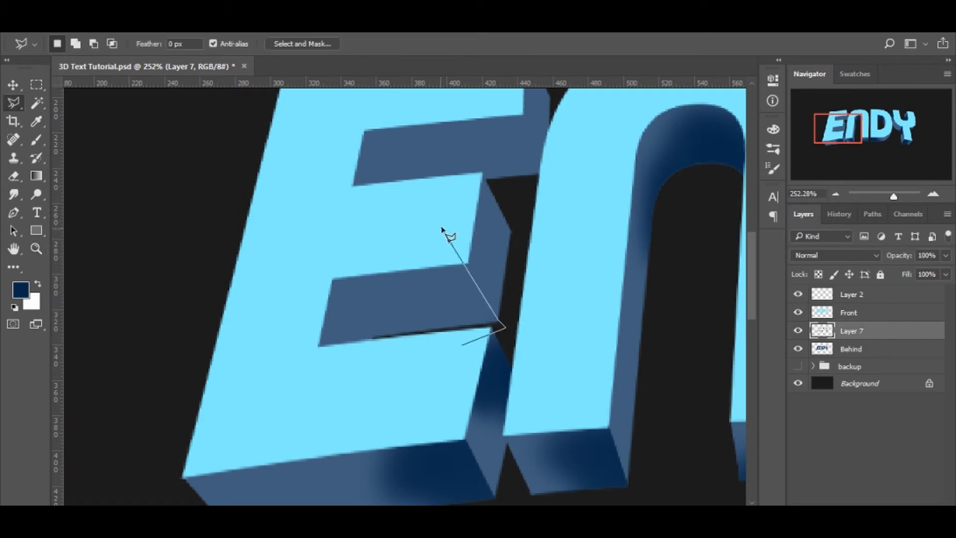
left_click(260, 274)
left_click(274, 380)
left_click(463, 345)
key("z")
left_click_drag(454, 302, 479, 302)
key("b")
mouse_move(470, 254)
left_mouse_down()
mouse_move(395, 267)
mouse_move(515, 303)
mouse_move(466, 260)
mouse_move(408, 318)
mouse_move(469, 278)
mouse_move(404, 292)
mouse_move(418, 314)
left_mouse_up()
Trim the shading to the Behind layer's outline by copying it to a new layer, deleting Layer 7 and activating the copy.
key("m")
left_click(519, 229)
left_click(825, 350, "ctrl")
key("ctrl+j")
left_click(858, 348)
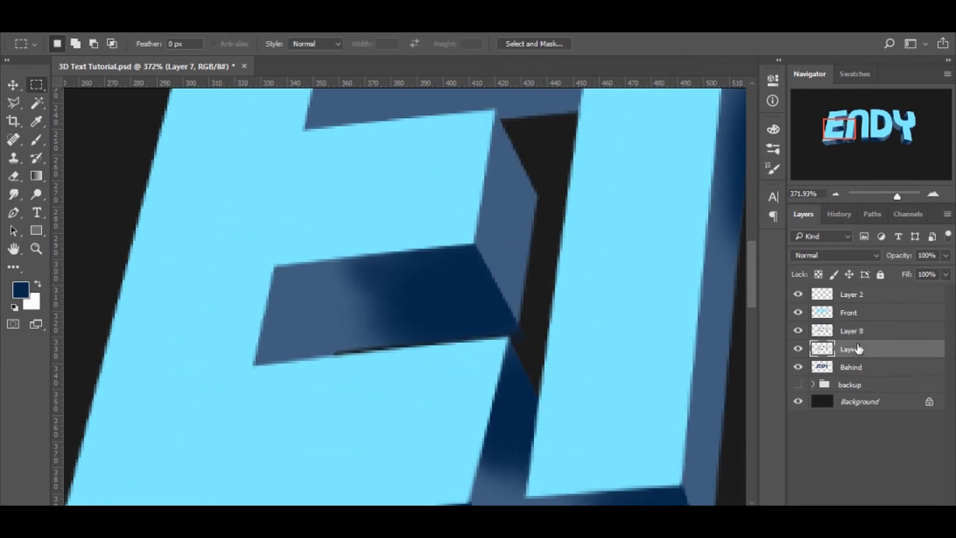
key("Delete")
left_click(870, 335)
Select the triangular inner face at the left of the E's lower gap, paint its top deep navy on the Behind layer, and deselect.
key("l")
left_click(357, 384)
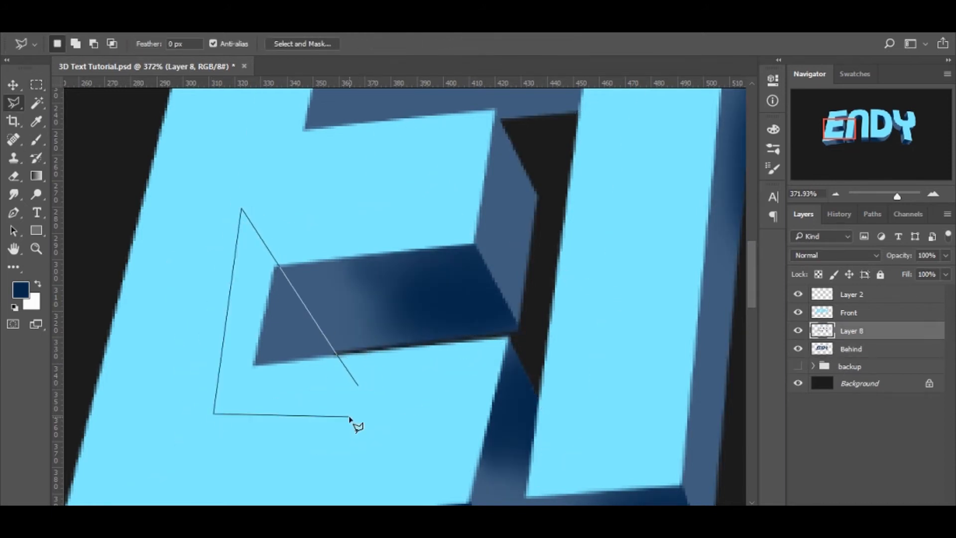
left_click(348, 417)
left_click(357, 385)
left_click(852, 349)
key("b")
mouse_move(303, 249)
left_mouse_down()
mouse_move(272, 291)
mouse_move(305, 290)
mouse_move(260, 297)
left_mouse_up()
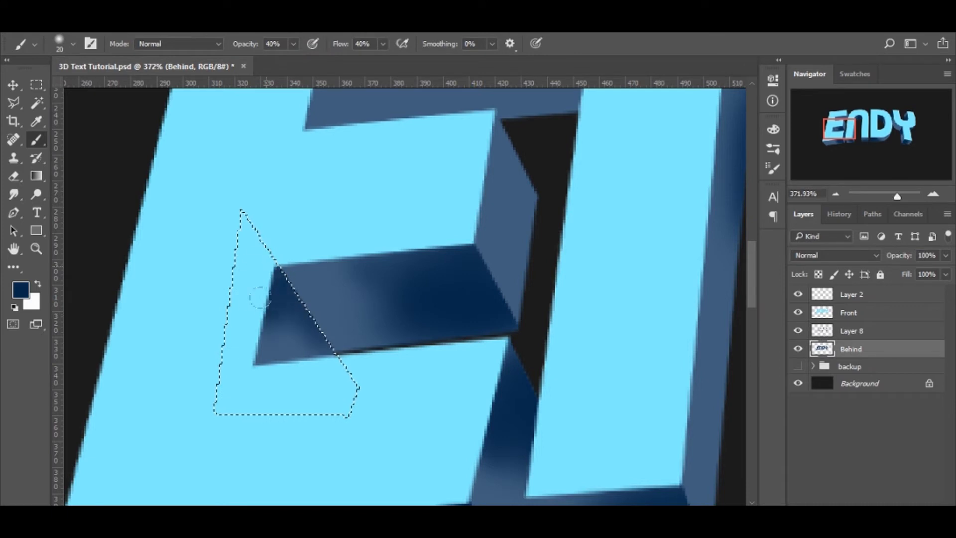
key("ctrl+d")
Select the underside face of the E's top arm with the Polygonal Lasso, paint its right part deep navy on Layer 8, and deselect.
key("z")
mouse_move(305, 249)
left_mouse_down()
mouse_move(275, 245)
mouse_move(304, 249)
left_mouse_up()
left_click_drag(503, 95, 306, 317)
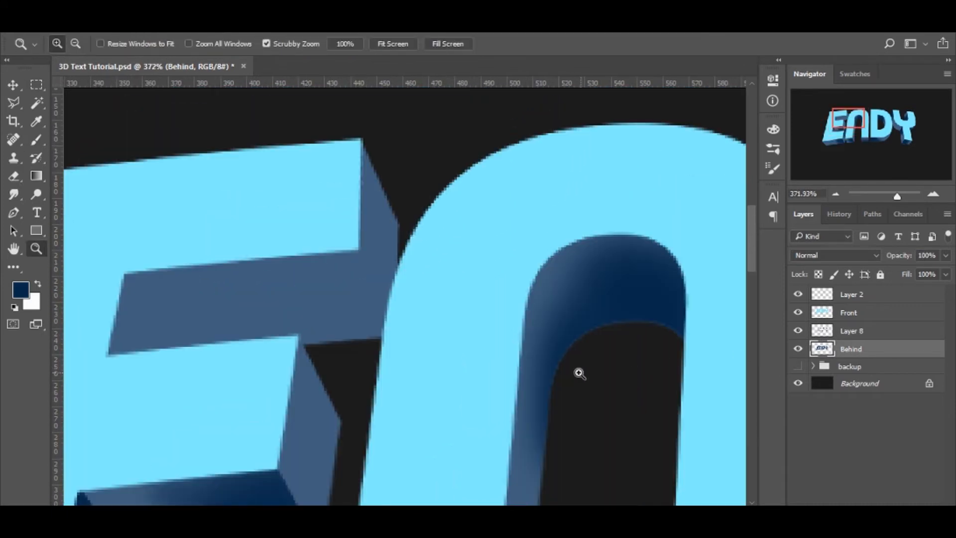
key("l")
left_click(393, 375)
left_click(91, 255)
left_click(74, 372)
left_click(198, 398)
double_click(371, 372)
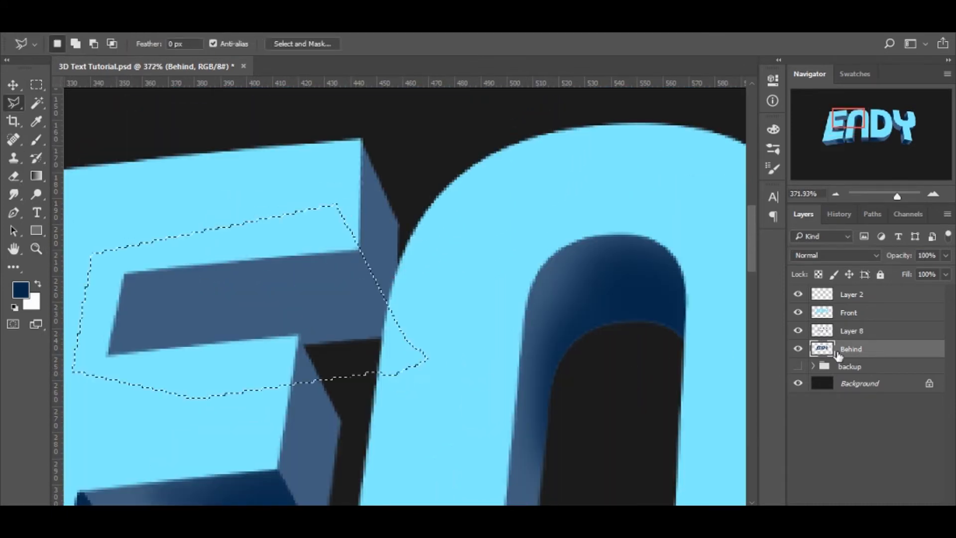
key("b")
left_click(852, 330)
mouse_move(300, 251)
left_mouse_down()
mouse_move(284, 284)
mouse_move(343, 314)
mouse_move(289, 257)
mouse_move(245, 280)
left_mouse_up()
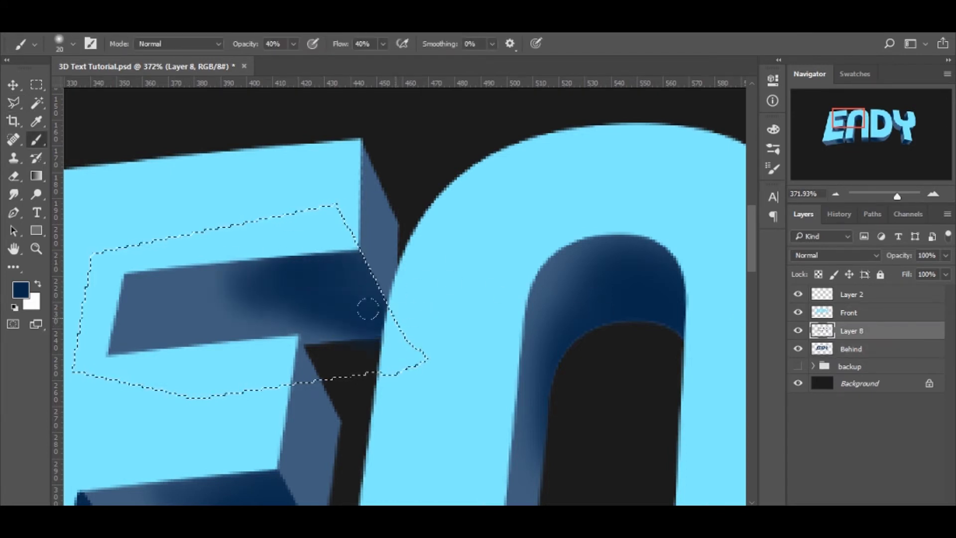
key("ctrl+d")
Erase the navy shading from the end face of the E's lower arm on Layer 8 with a 15 px eraser.
key("z")
left_click_drag(465, 280, 420, 286)
left_click_drag(404, 348, 461, 162)
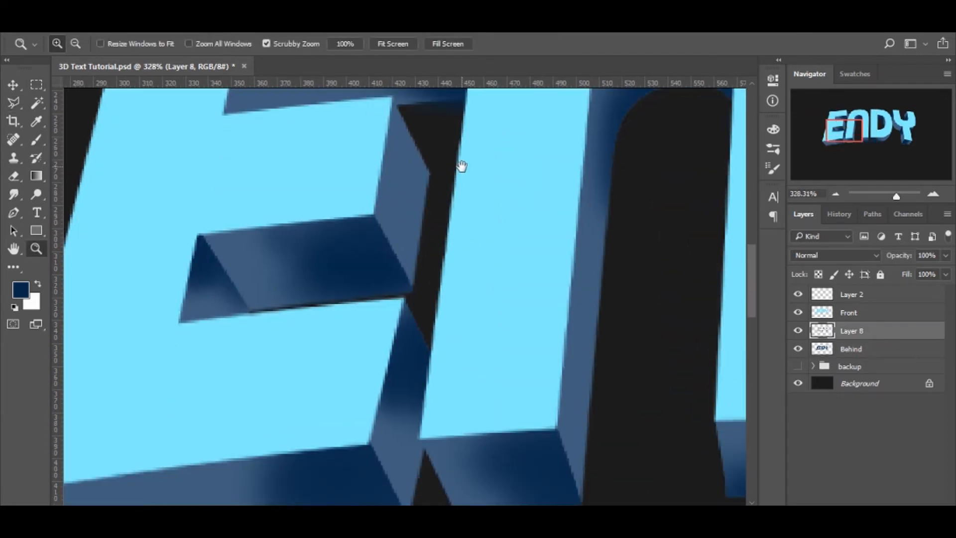
key("e")
mouse_move(393, 353)
left_mouse_down()
mouse_move(419, 358)
mouse_move(395, 417)
left_mouse_up()
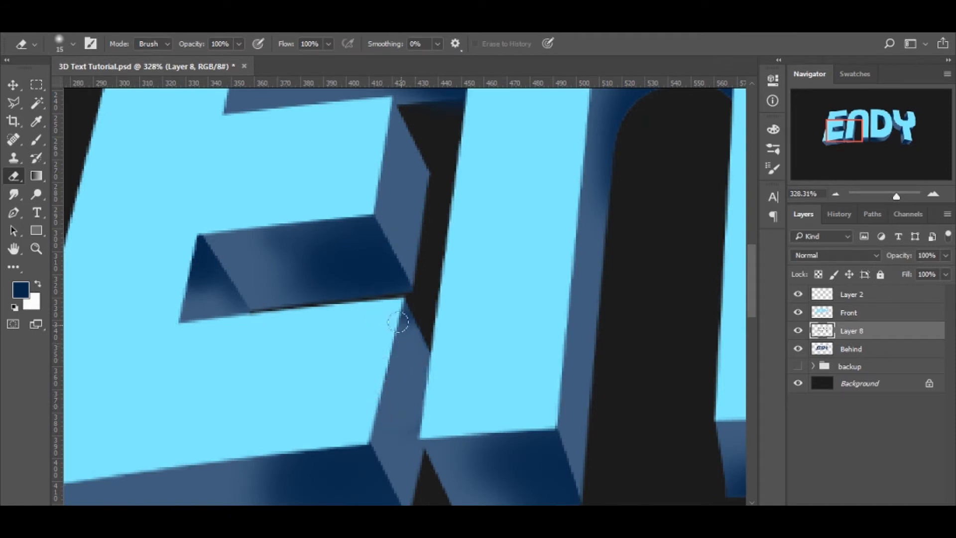
Lower the Front layer's opacity so the E's side faces show through, and make Layer 8 active again.
key("z")
left_click_drag(470, 305, 443, 224)
mouse_move(443, 224)
left_mouse_down()
mouse_move(403, 268)
mouse_move(386, 272)
left_mouse_up()
mouse_move(378, 272)
left_mouse_down()
mouse_move(324, 333)
mouse_move(397, 293)
left_mouse_up()
key("l")
left_click(848, 313)
left_click_drag(945, 255, 904, 270)
left_click(851, 330)
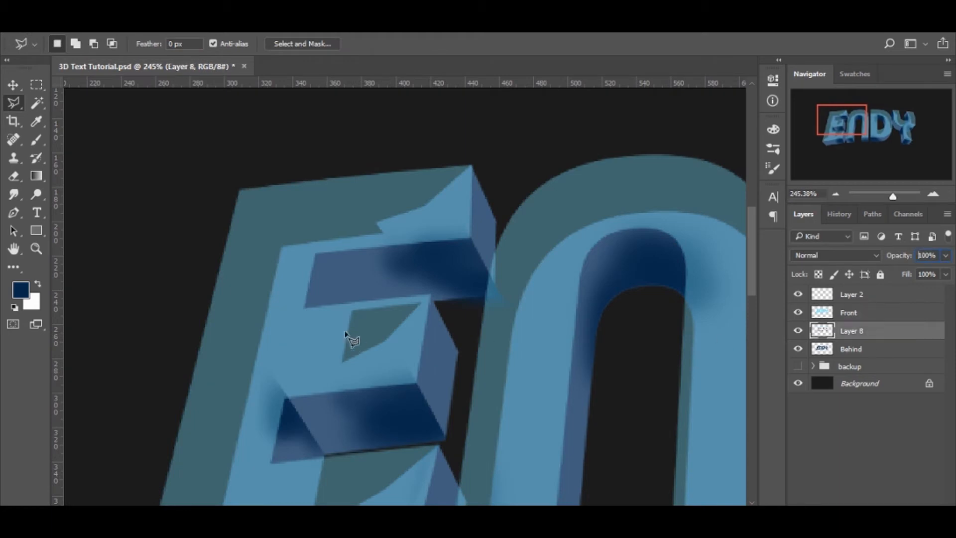
Outline the triangular inner face at the left of the E's upper gap with the Polygonal Lasso and restore the Front layer's opacity to 100%.
left_click(279, 198)
left_click(248, 369)
left_click(348, 363)
left_click(342, 330)
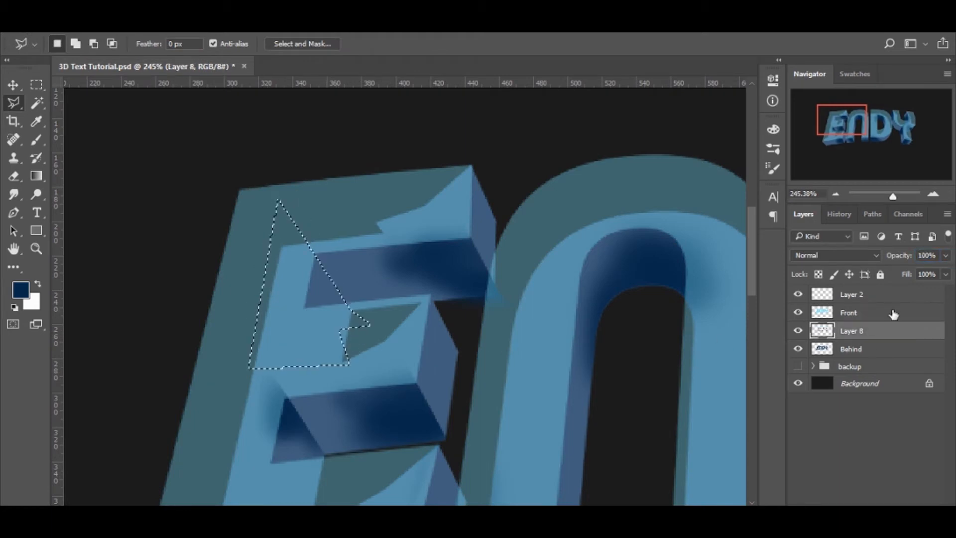
left_click(891, 313)
key("0")
Paint deep navy on Layer 8 over the top of the selected inner face in the E's upper gap, and deselect.
left_click(885, 330)
key("b")
mouse_move(314, 228)
left_mouse_down()
mouse_move(341, 283)
mouse_move(319, 273)
left_mouse_up()
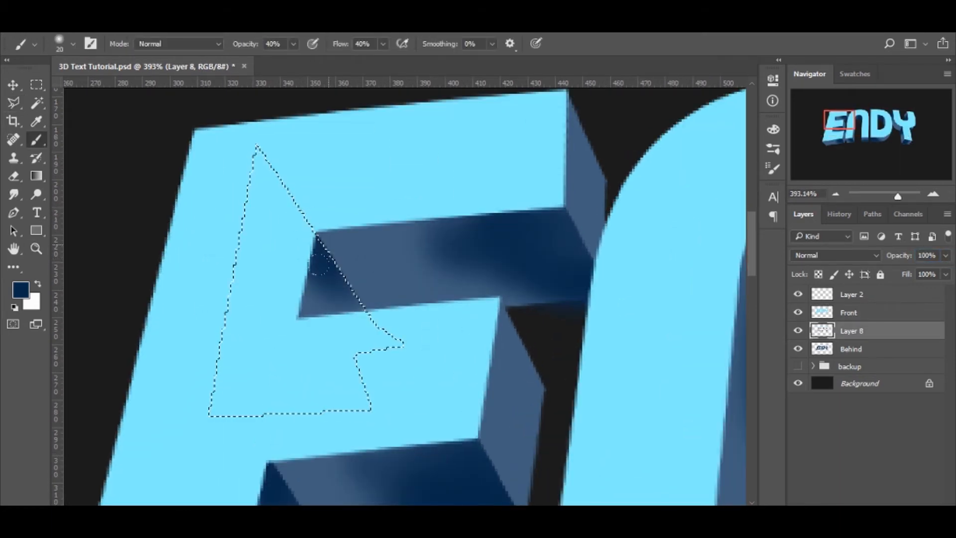
key("m")
left_click(476, 346)
Paint deep navy on Layer 8 at the lower left of the E's bottom face with a 40 px brush within the Behind layer's outline, and deselect.
key("z")
mouse_move(577, 279)
left_mouse_down()
mouse_move(556, 270)
mouse_move(572, 312)
mouse_move(288, 305)
mouse_move(391, 318)
mouse_move(617, 311)
left_mouse_up()
left_click(820, 349, "ctrl")
key("b")
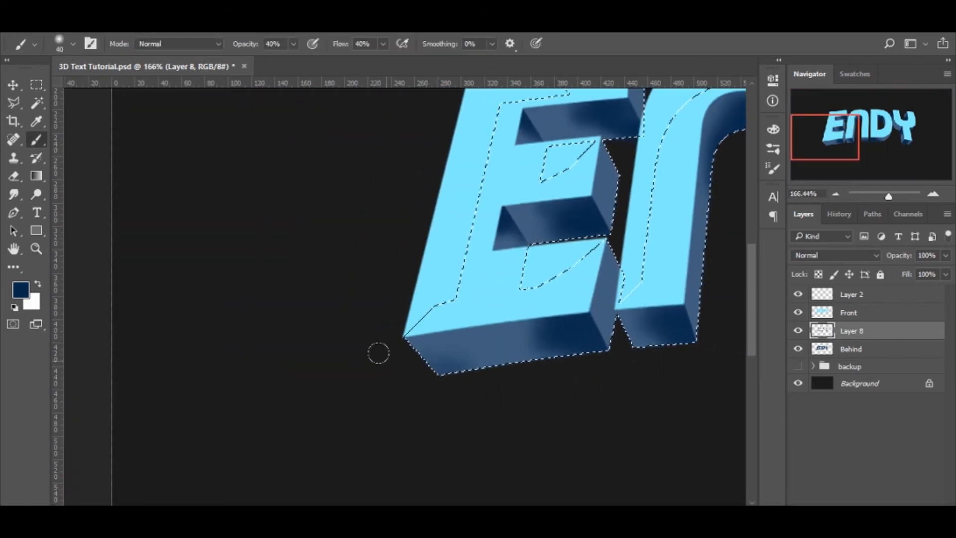
left_click_drag(417, 362, 497, 370)
key("m")
left_click(537, 378)
Paint deep navy on Layer 8 over the D's lower right outer side face within the Behind layer's outline, and deselect.
mouse_move(732, 214)
left_mouse_down()
mouse_move(512, 258)
mouse_move(311, 259)
left_mouse_up()
left_click(828, 350, "ctrl")
key("b")
left_click_drag(535, 318, 550, 327)
key("m")
left_click(580, 373)
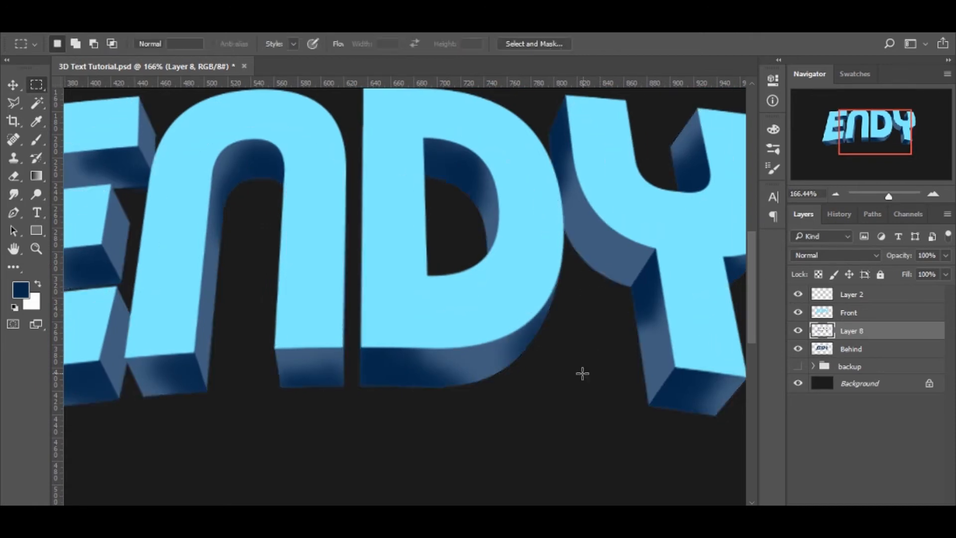
Examine the navy shading on the complete ENDY lettering at several zoom levels.
key("z")
mouse_move(581, 374)
left_mouse_down()
mouse_move(436, 269)
mouse_move(450, 275)
left_mouse_up()
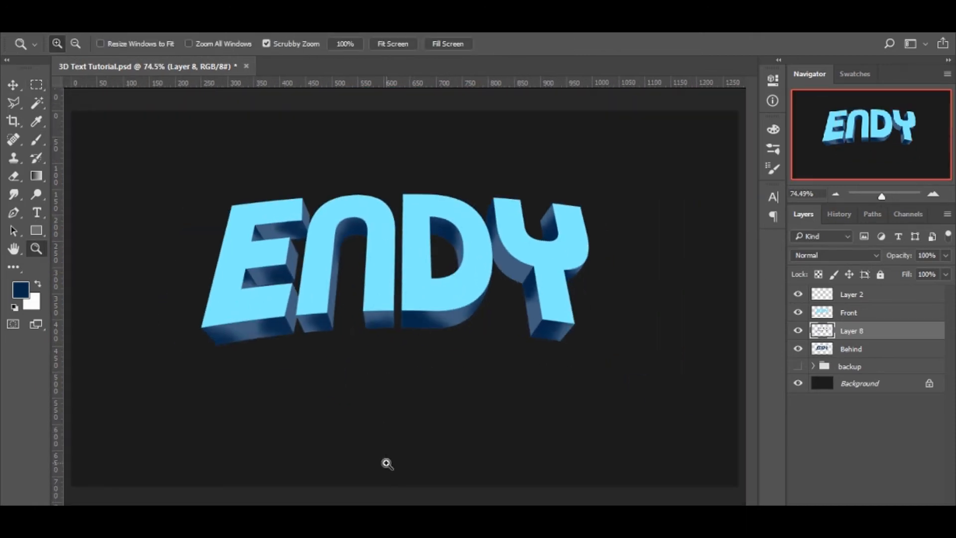
left_click_drag(476, 236, 427, 235)
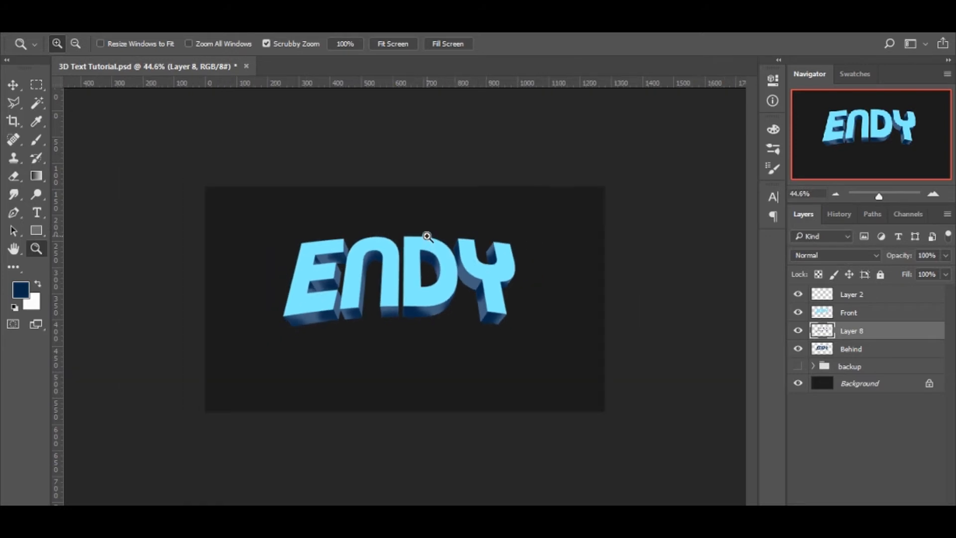
left_click_drag(400, 268, 431, 251)
left_click_drag(377, 264, 380, 264)
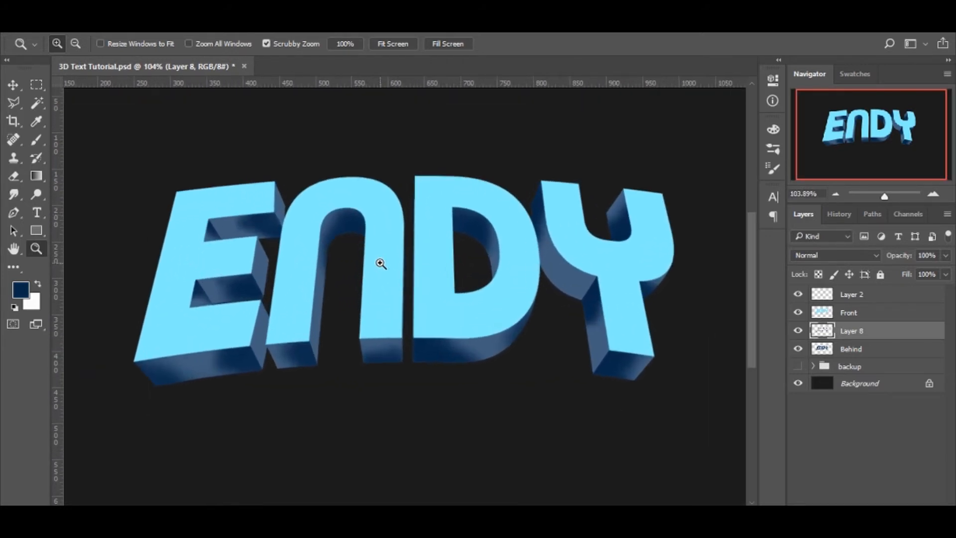
left_click_drag(439, 272, 443, 300)
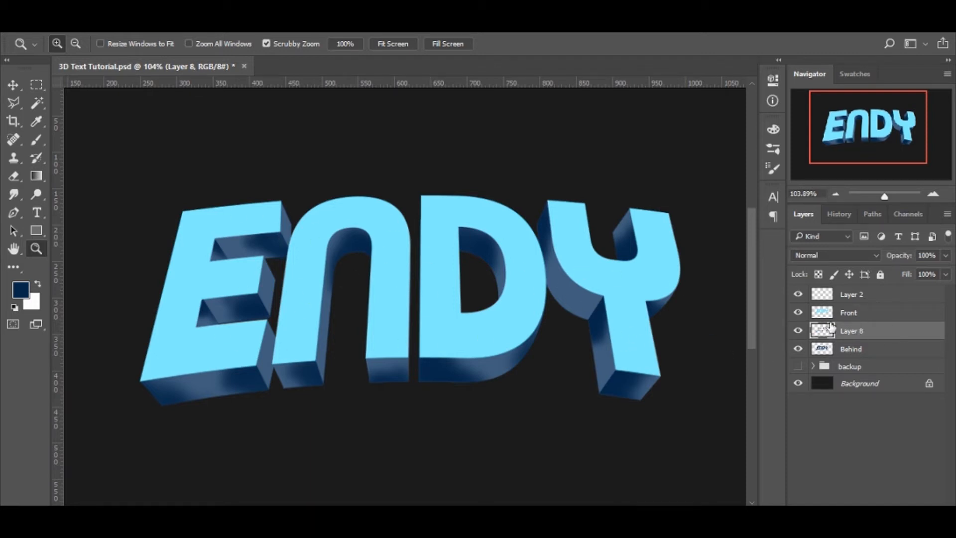
Rename Layer 8 as Shade and lower its opacity to 58%.
left_click(798, 330)
left_click(798, 330)
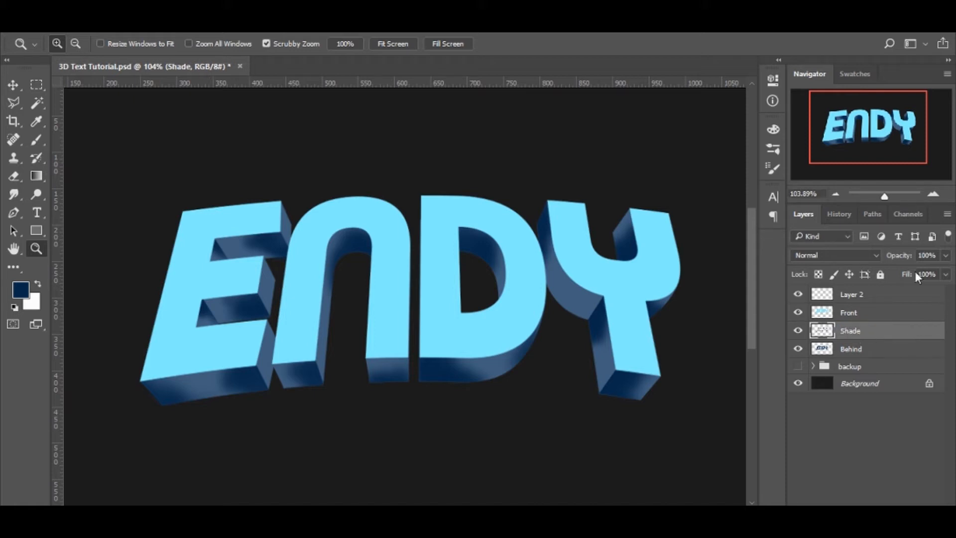
left_click_drag(505, 281, 520, 285)
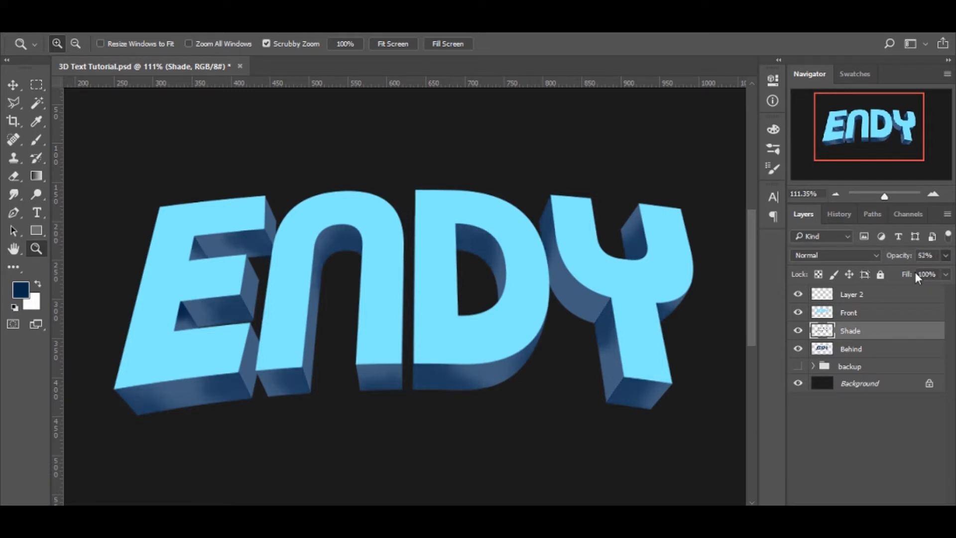
key("7")
mouse_move(884, 196)
left_mouse_down()
mouse_move(874, 198)
mouse_move(885, 201)
left_mouse_up()
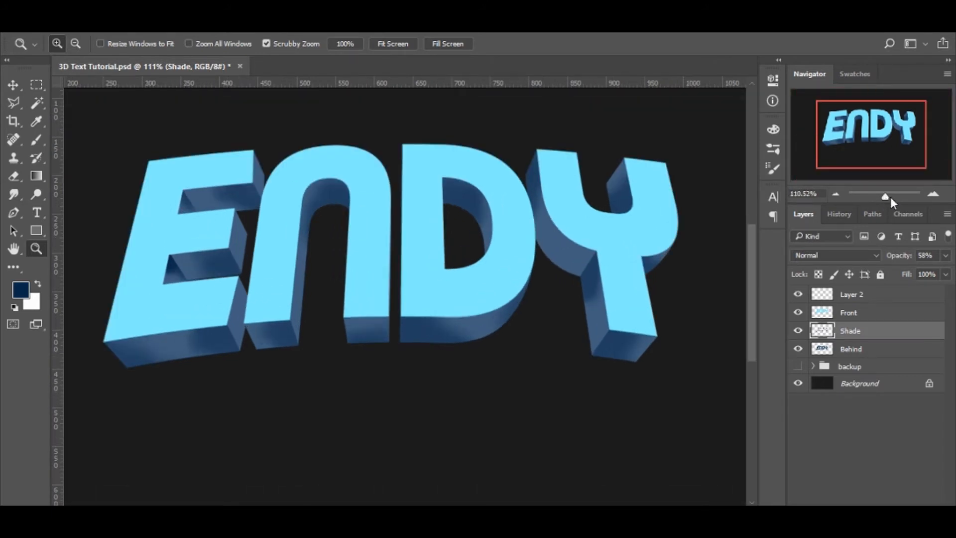
left_click_drag(507, 268, 490, 271)
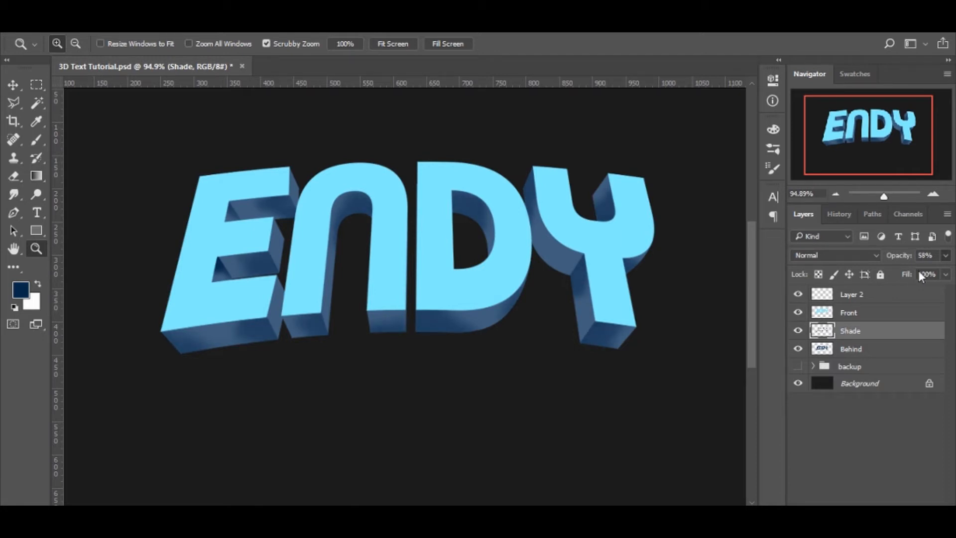
left_click(946, 258)
Examine the softened shading across the ENDY lettering at several zoom levels.
left_click_drag(548, 282, 465, 273)
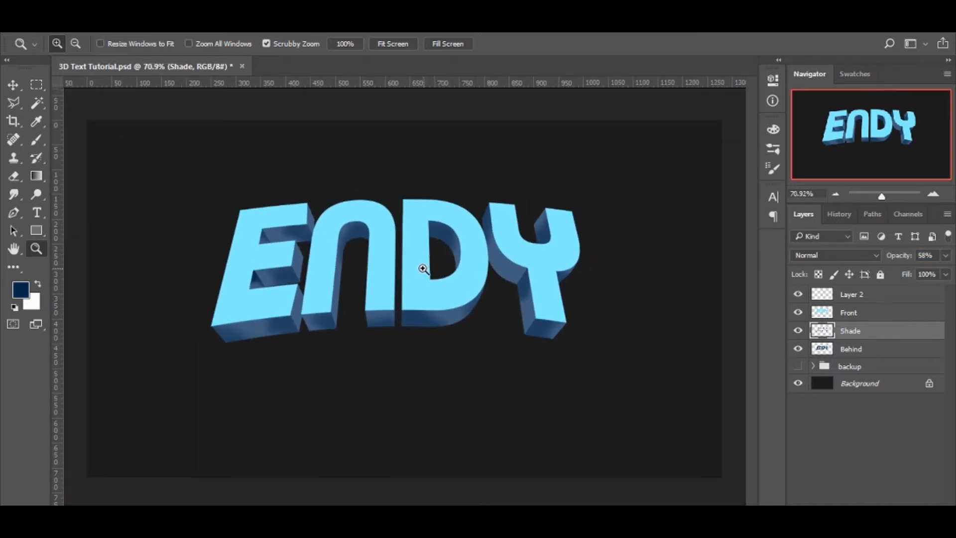
left_click_drag(343, 251, 369, 250)
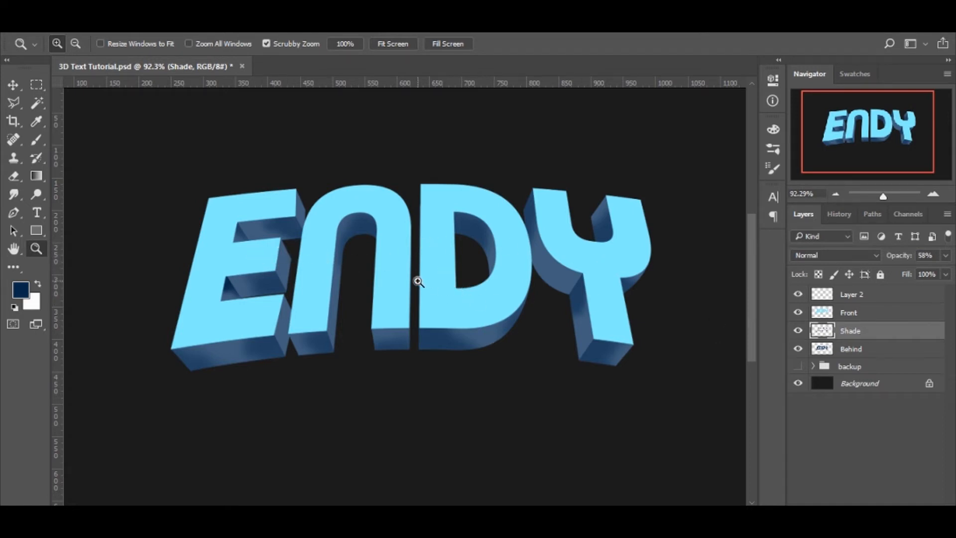
left_click_drag(366, 241, 374, 244)
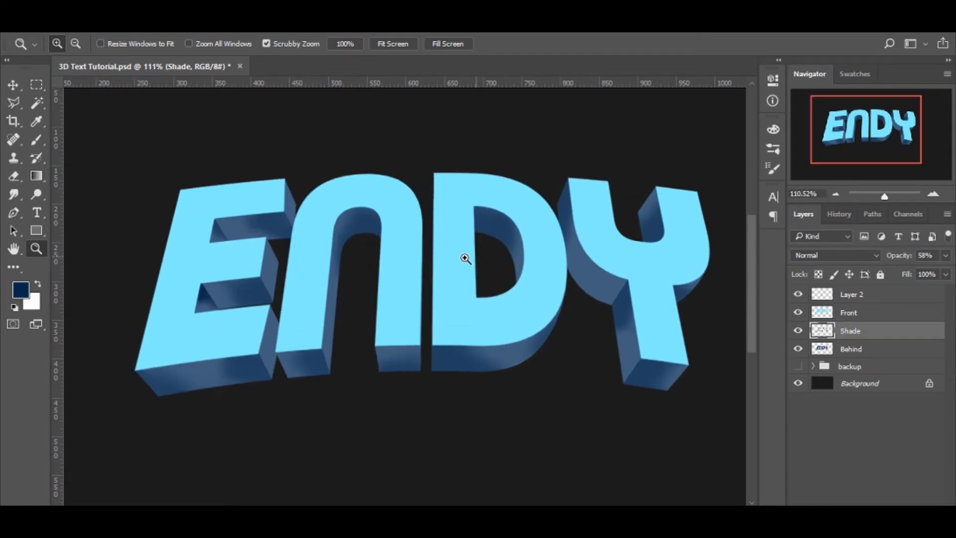
left_click_drag(465, 258, 442, 305)
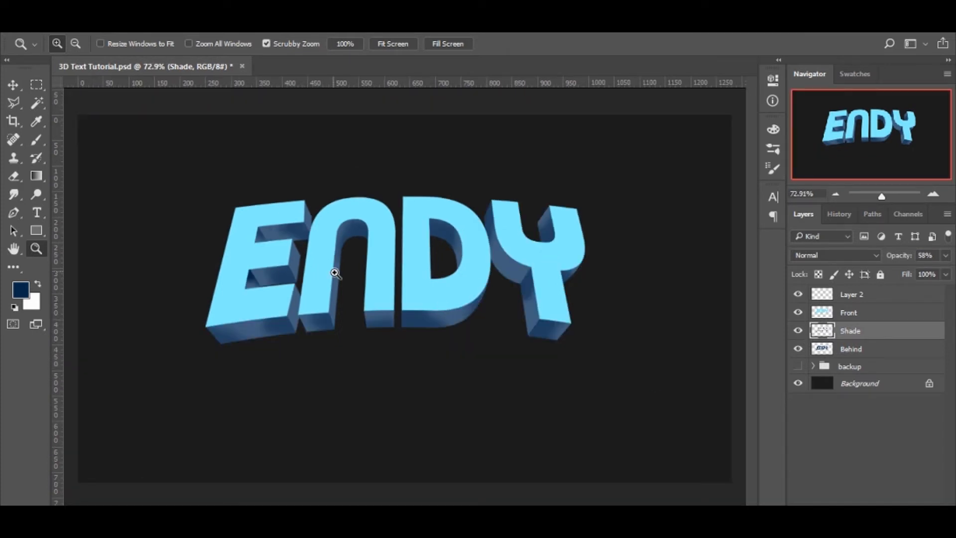
left_click_drag(335, 273, 454, 176)
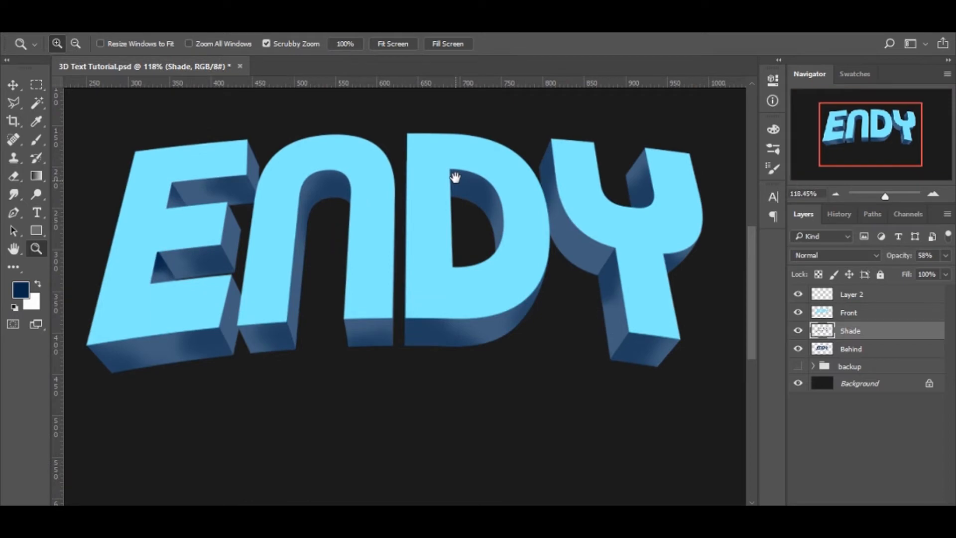
Hide the Shade layer and toggle the Front, backup and Behind layers to check which one holds navy in the E's lower gap.
left_click(798, 331)
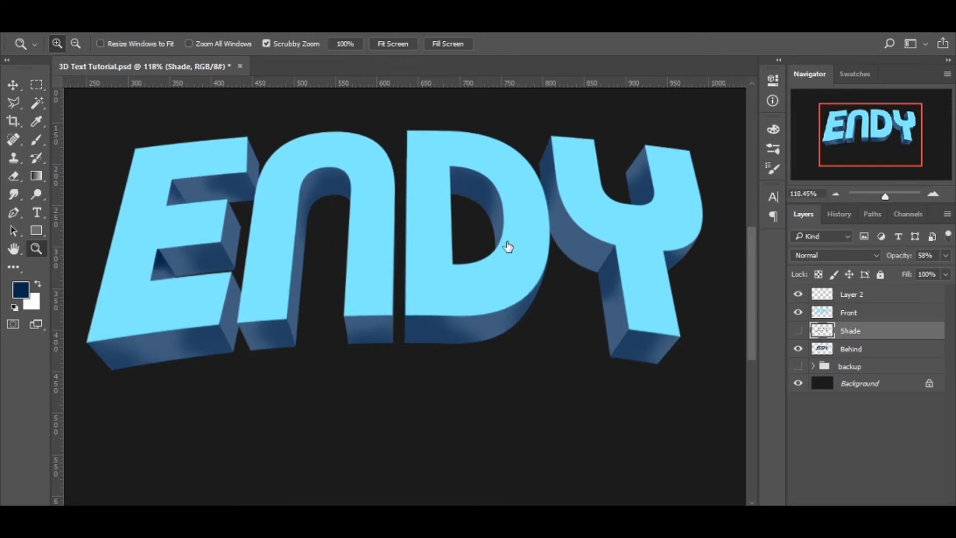
left_click_drag(495, 247, 454, 222)
left_click_drag(250, 243, 293, 241)
left_click(798, 312)
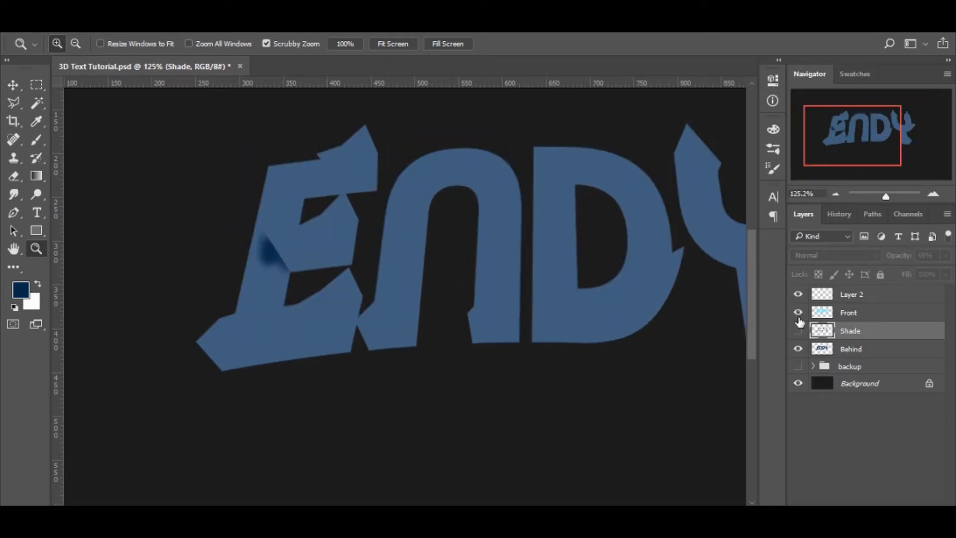
left_click(799, 366)
left_click(799, 366)
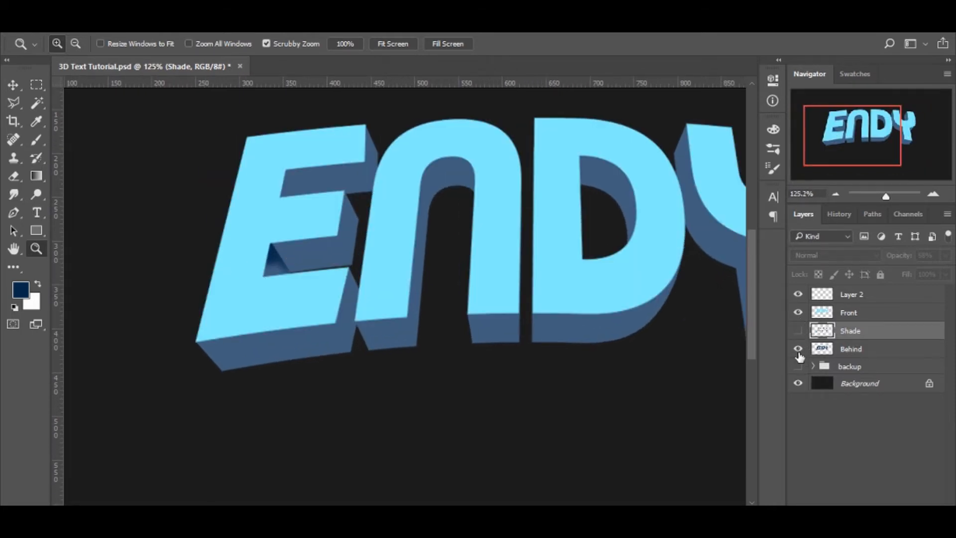
left_click(798, 348)
left_click(798, 348)
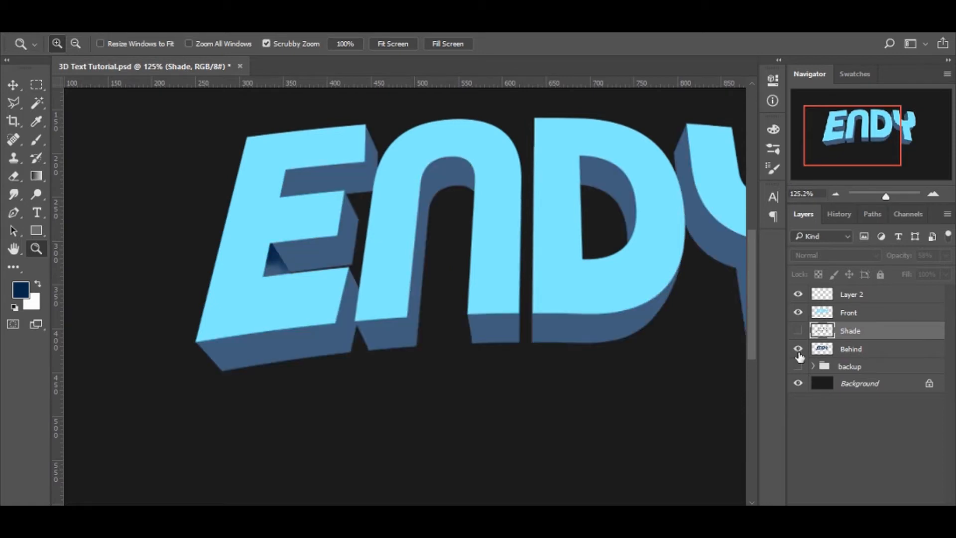
Outline the navy patch in the E's lower gap with the Polygonal Lasso and add a new layer above Behind.
left_click(884, 353)
left_click_drag(294, 281, 481, 333)
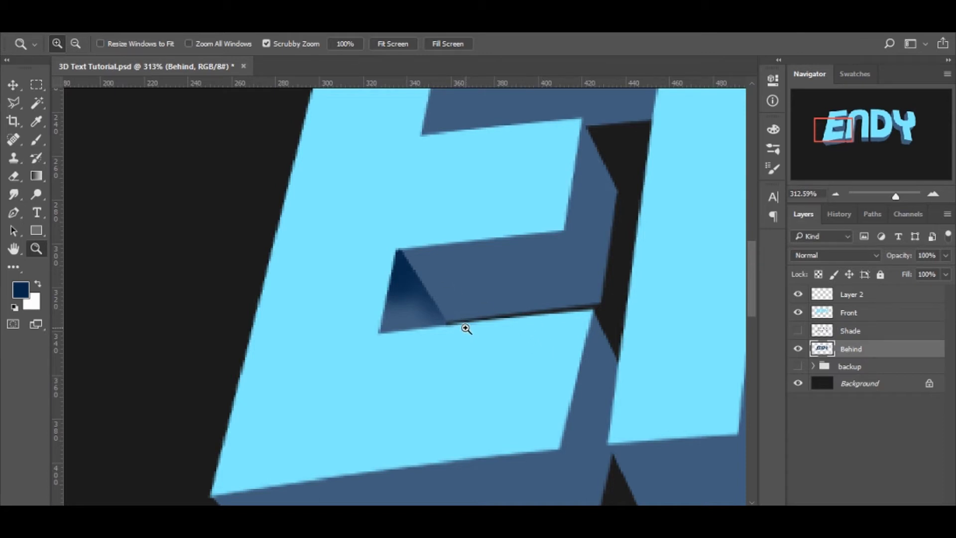
key("l")
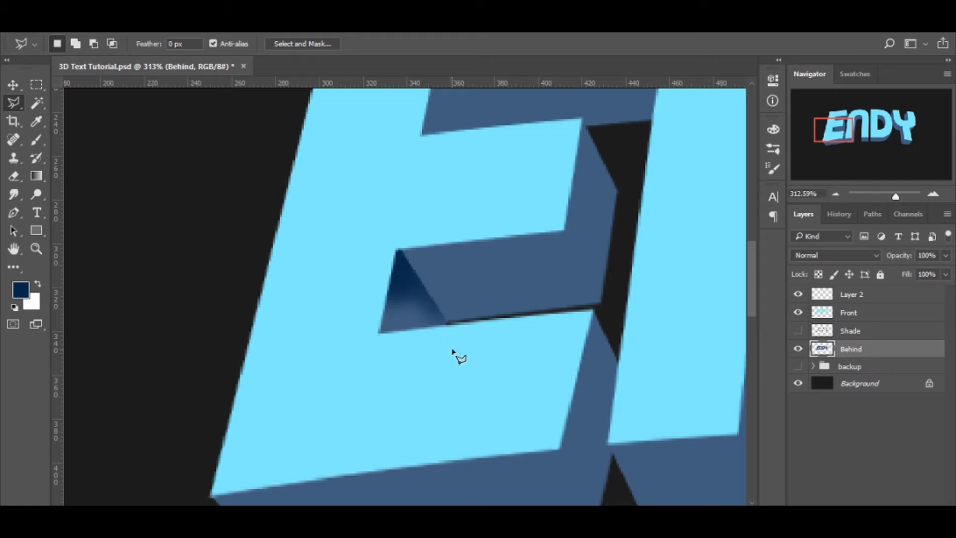
left_click(422, 341)
left_click(484, 336)
left_click(448, 261)
left_click(355, 226)
left_click(360, 362)
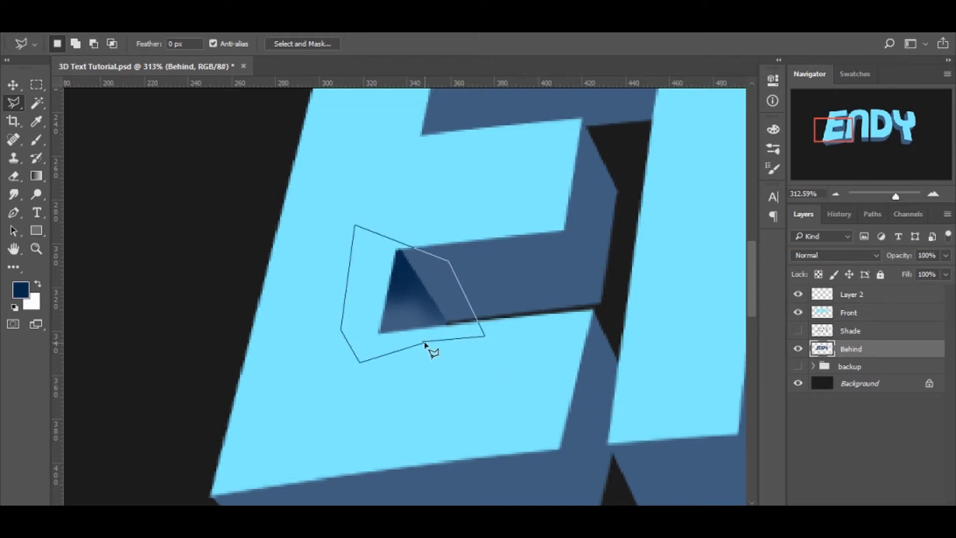
left_click(425, 343)
key("ctrl+shift+alt+n")
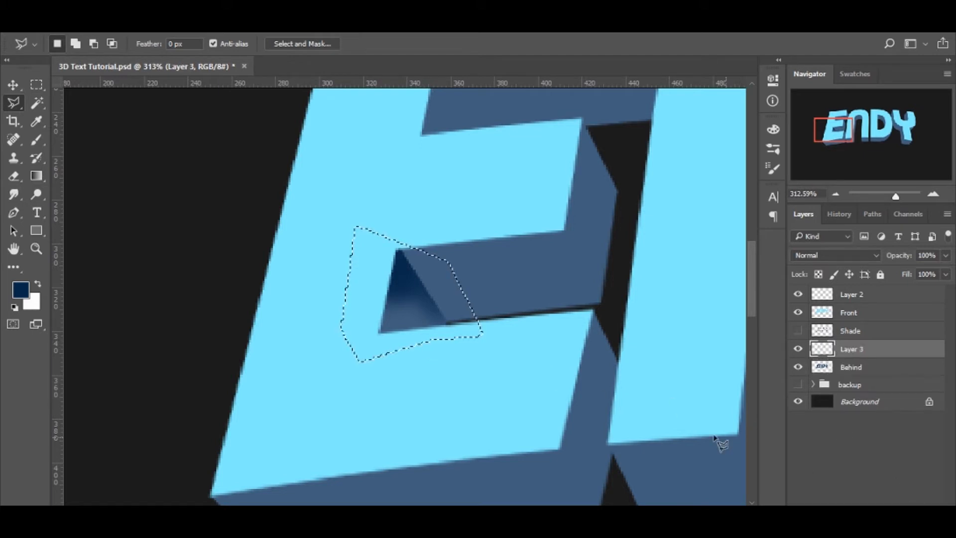
Fill the selected patch on Layer 3 with the slate blue of the side faces, and deselect.
key("i")
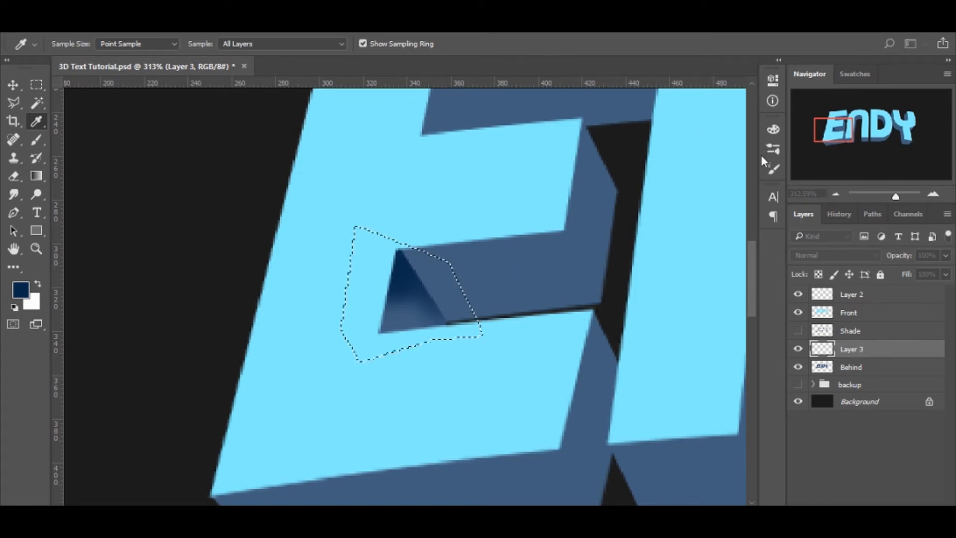
key("l")
key("Delete")
key("ctrl+d")
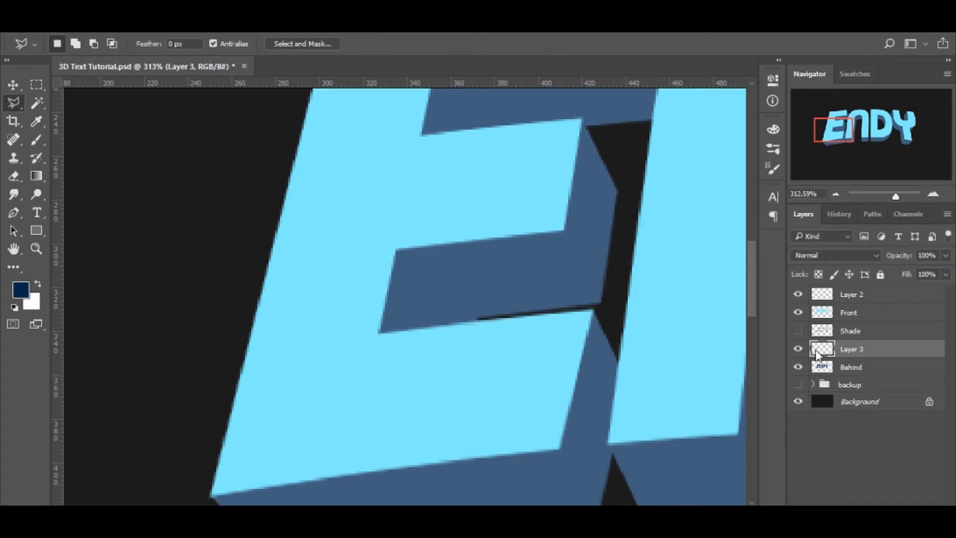
Load the Behind layer's outline as a selection and keep only the part of the slate blue patch inside it, on its own layer.
left_click(818, 368, "ctrl")
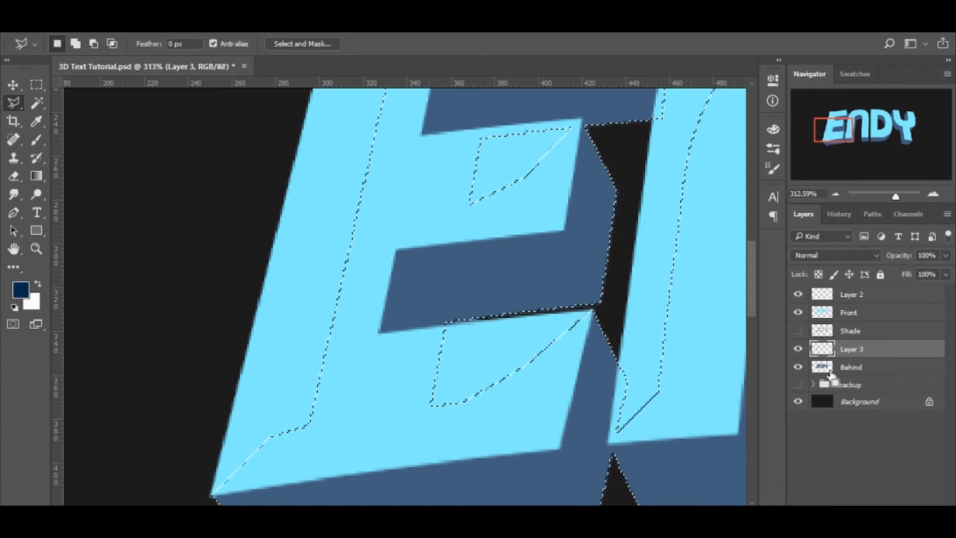
key("ctrl+j")
left_click(894, 370)
key("ctrl+e")
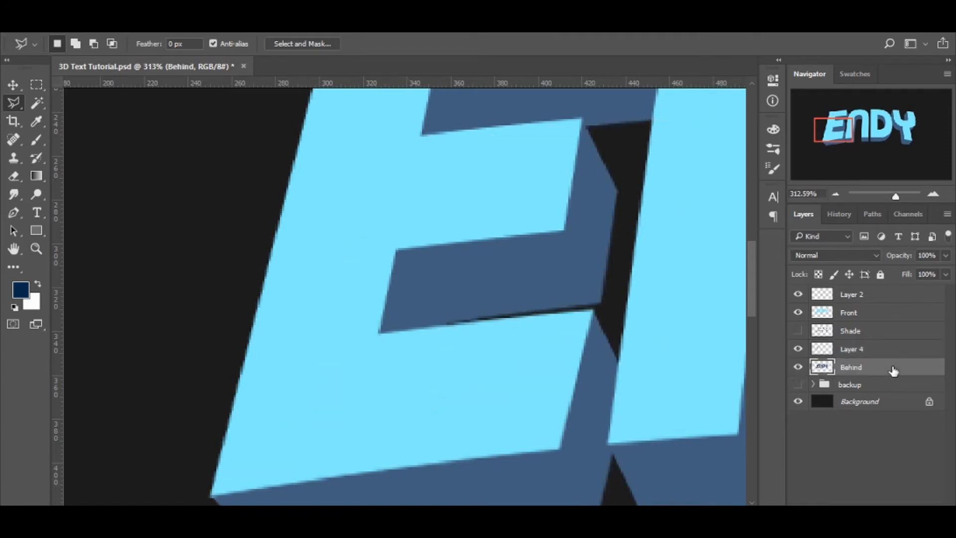
Show the Shade layer again over the corrected slate blue face in the E's lower gap.
left_click(879, 351)
key("z")
left_click_drag(437, 329, 474, 349)
left_click(855, 331)
left_click(797, 331)
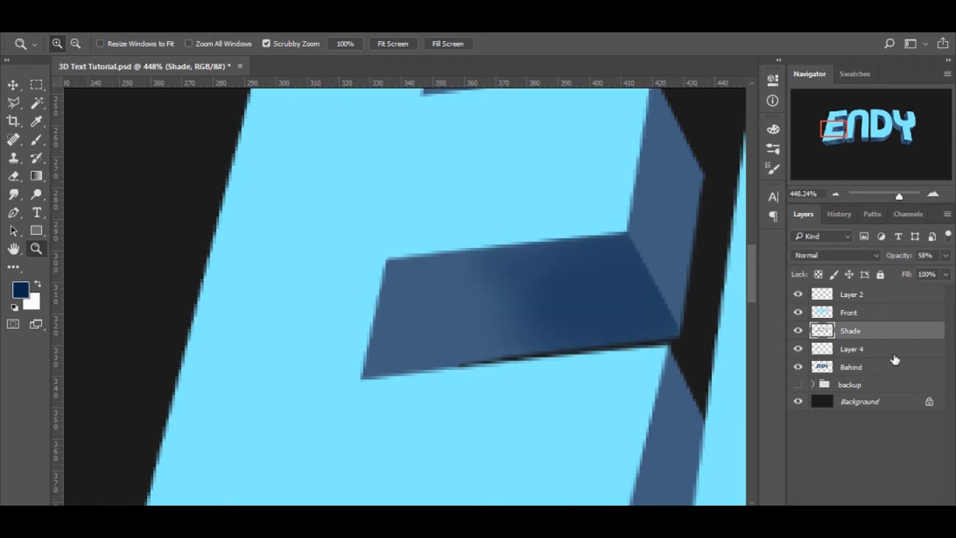
Merge the slate blue patch layer with the Behind layer and name the merged layer Behind.
left_click(877, 354)
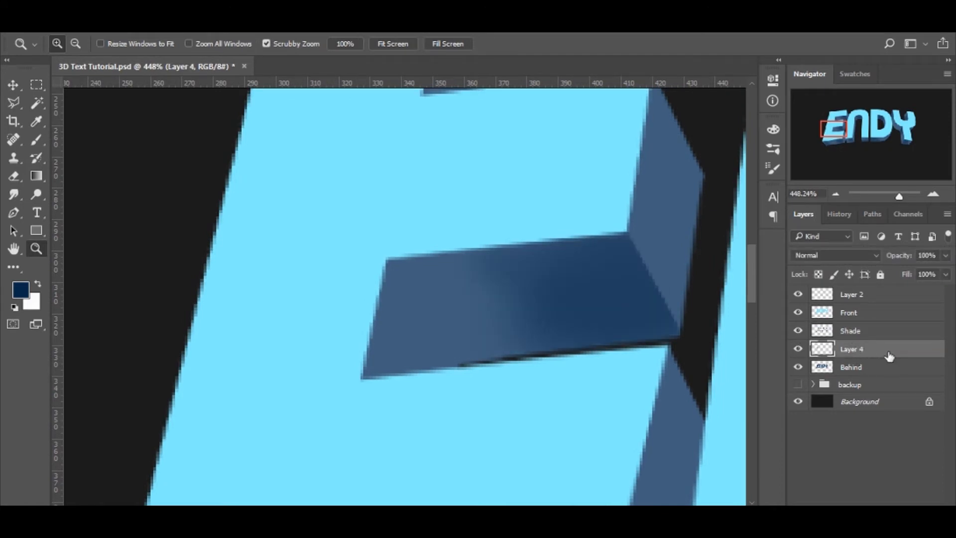
left_click(798, 349)
left_click(799, 350)
left_click(835, 367, "shift")
key("ctrl+e")
double_click(849, 349)
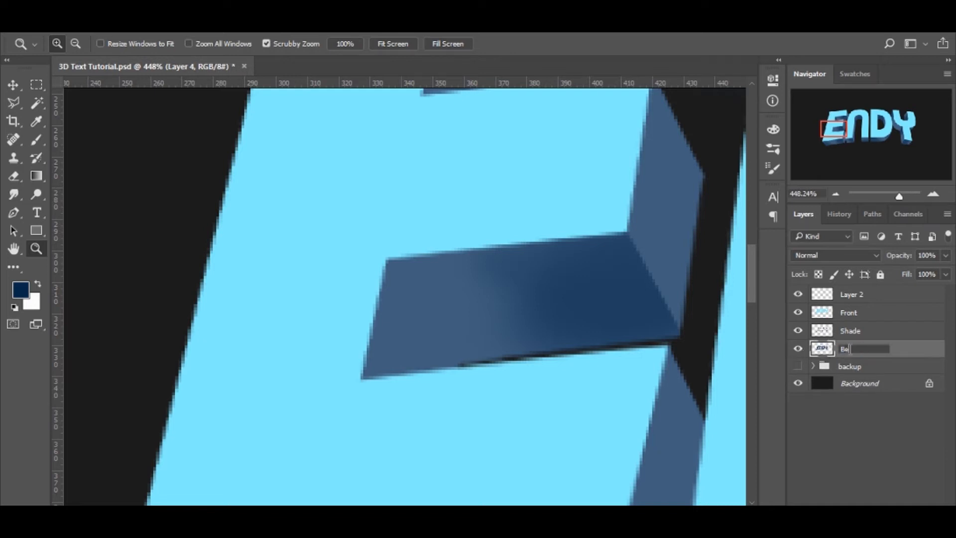
type("Behind")
key("Return")
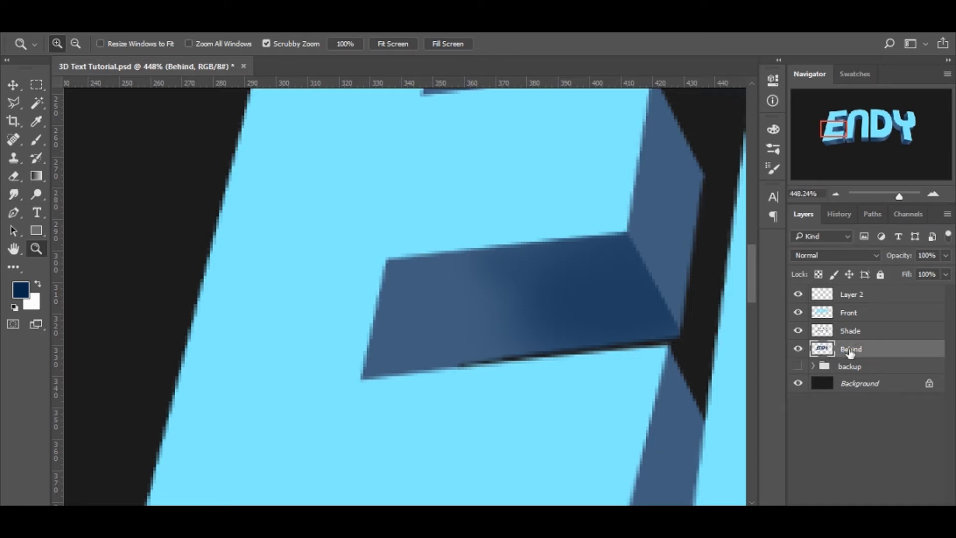
Select the triangular inner side face in the E's lower gap with the Polygonal Lasso on the Shade layer.
left_click(864, 333)
key("l")
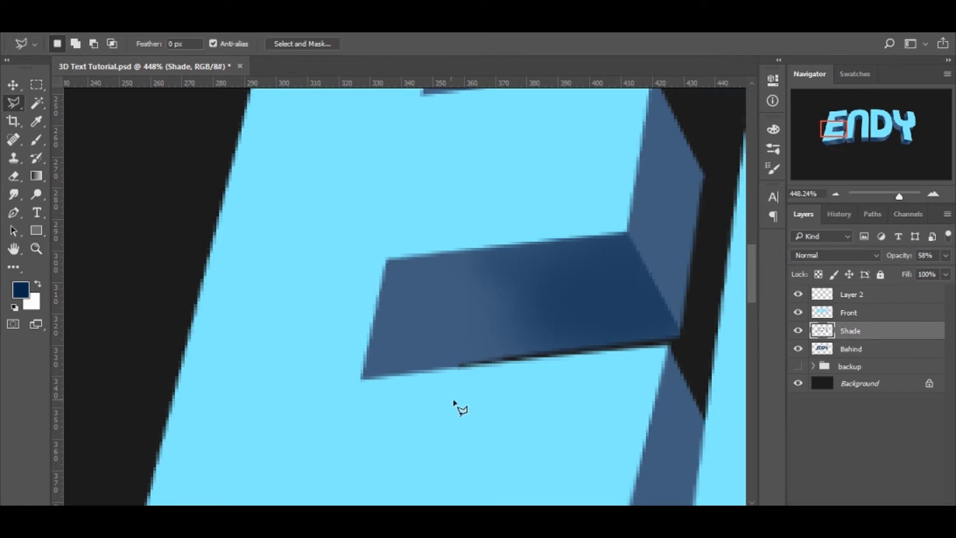
left_click(449, 397)
left_click(480, 383)
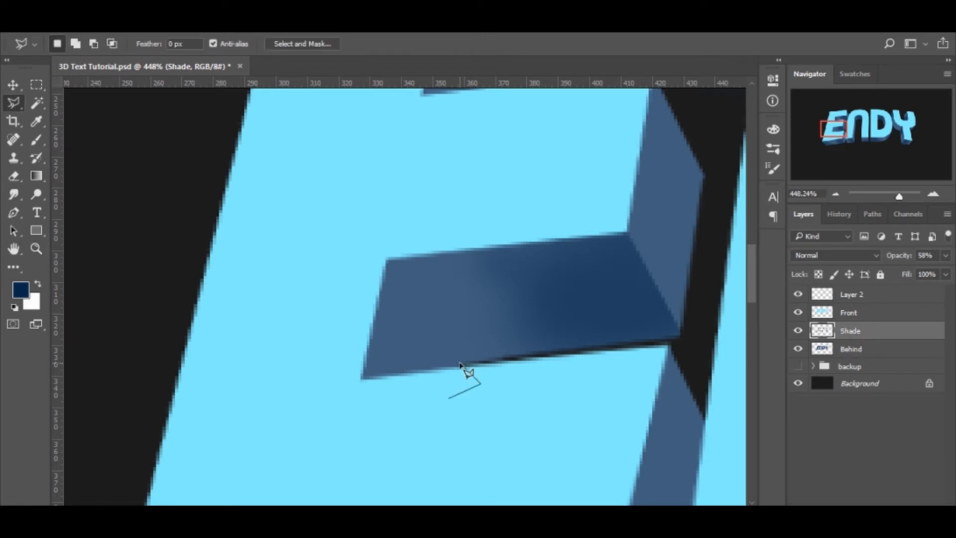
left_click(343, 191)
left_click(305, 413)
left_click(394, 436)
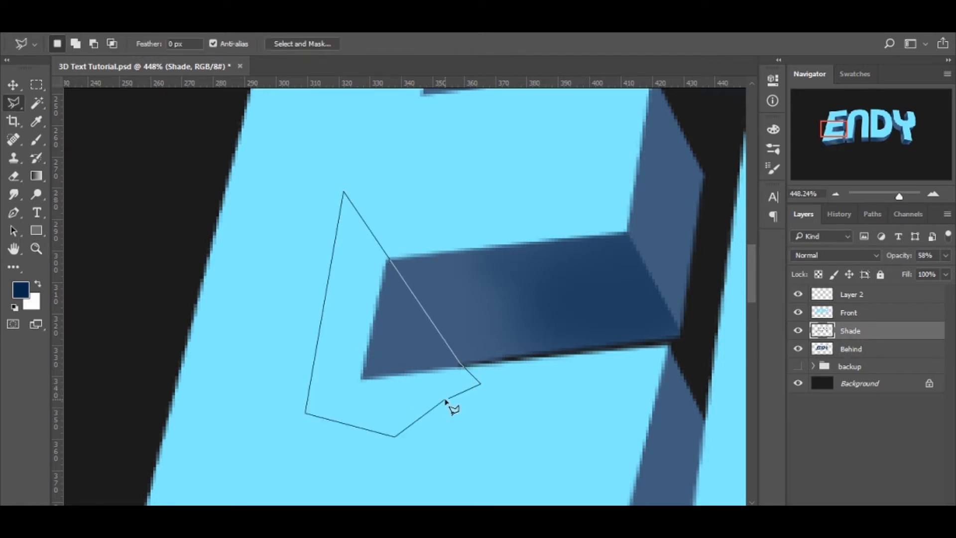
left_click(447, 400)
Paint navy over the top of the selected face on the Shade layer with a 25 px brush, and deselect.
key("b")
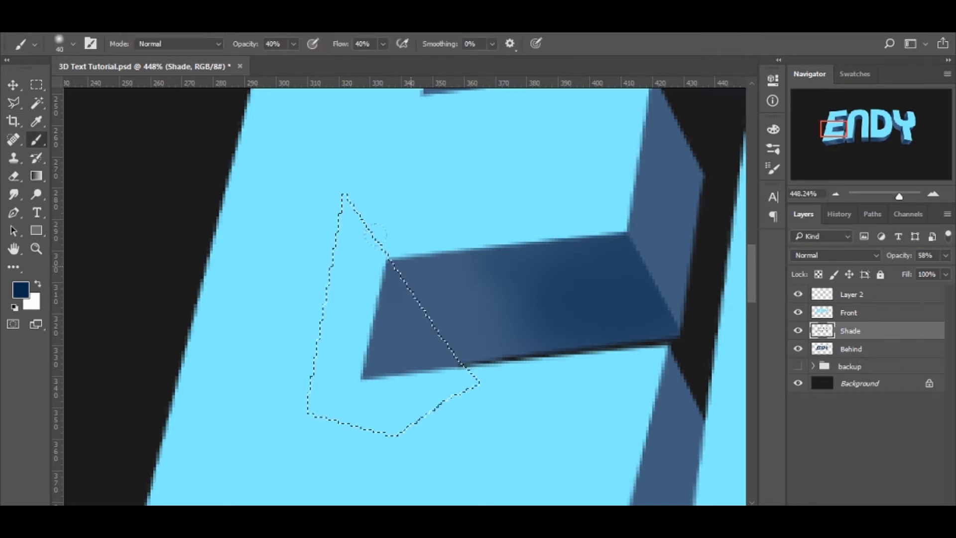
key("[")
key("[")
key("[")
mouse_move(354, 214)
left_mouse_down()
mouse_move(381, 242)
mouse_move(395, 272)
mouse_move(408, 252)
mouse_move(402, 279)
mouse_move(362, 288)
mouse_move(350, 238)
mouse_move(380, 292)
left_mouse_up()
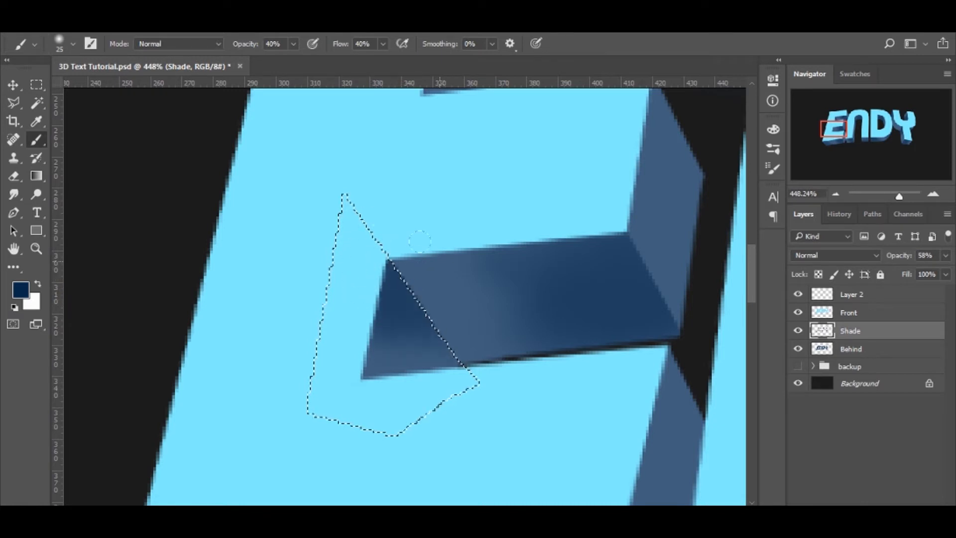
key("ctrl+d")
Hide the Shade layer and examine the whole ENDY lettering without shading at several zoom levels.
key("z")
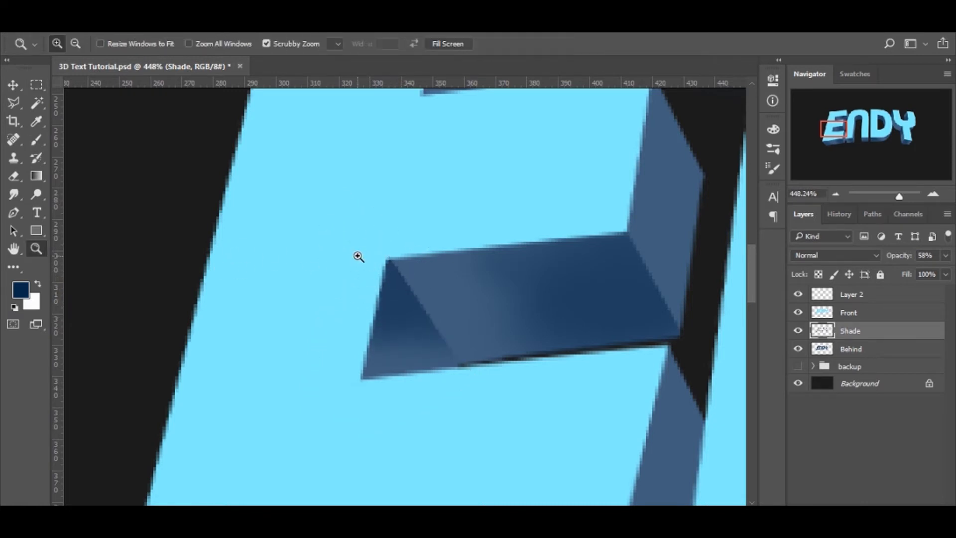
left_click_drag(356, 258, 297, 269)
left_click_drag(515, 265, 495, 276)
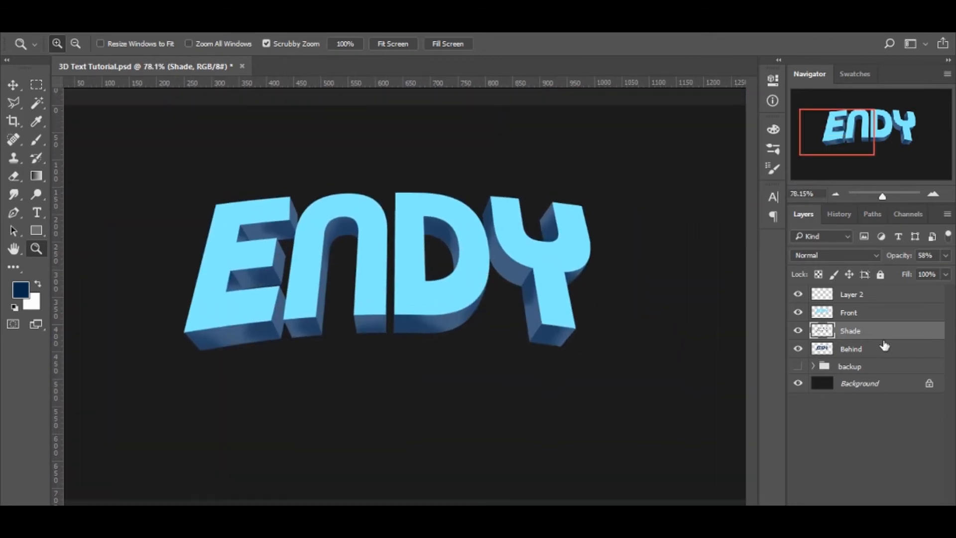
left_click(797, 331)
left_click_drag(344, 265, 414, 273)
left_click_drag(488, 252, 481, 273)
left_click(475, 275)
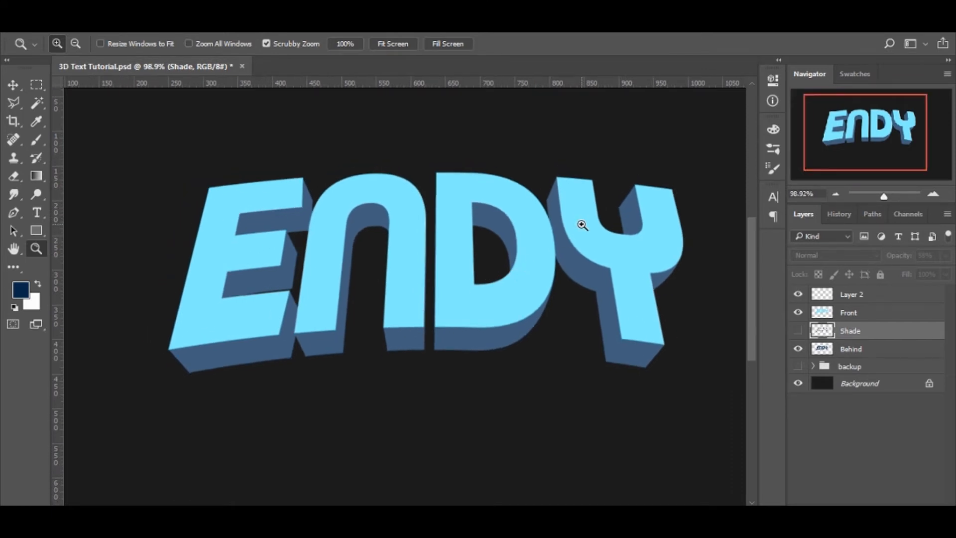
left_click_drag(581, 224, 566, 230)
left_click_drag(478, 249, 469, 228)
left_click_drag(301, 240, 307, 258)
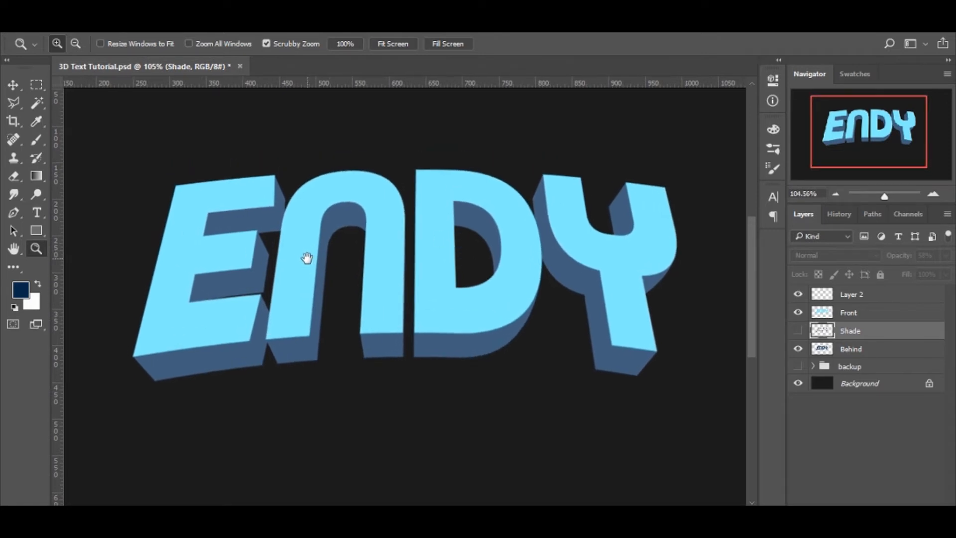
left_click_drag(482, 261, 458, 265)
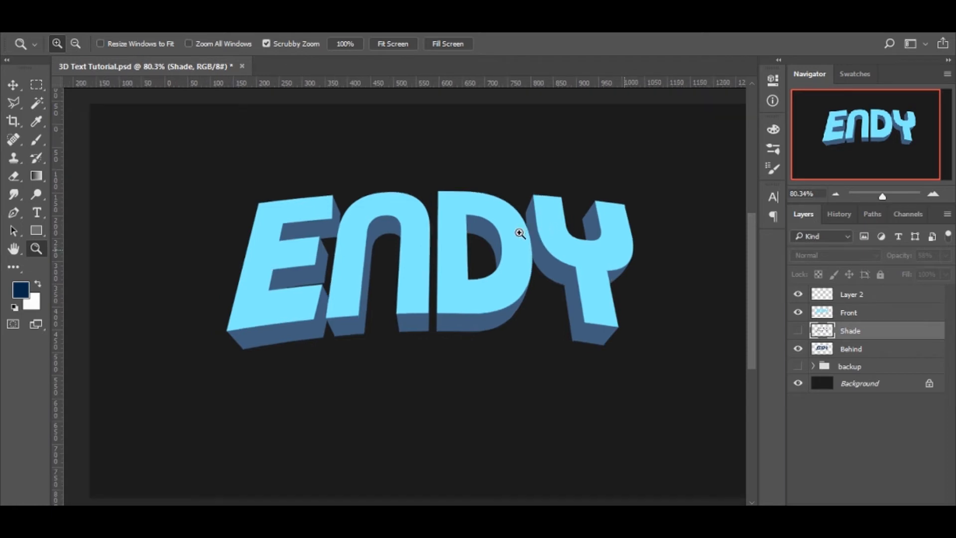
Add the text FULL in navy Piximisa Regular at 272.37 pt below the ENDY lettering, on a layer above Front.
left_click_drag(518, 235, 454, 284)
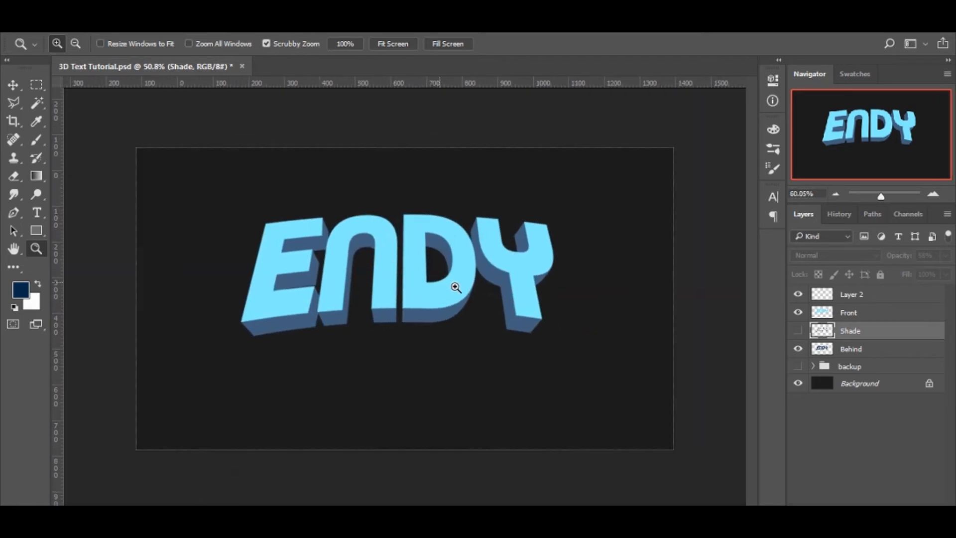
left_click(856, 313)
key("t")
left_click(363, 391)
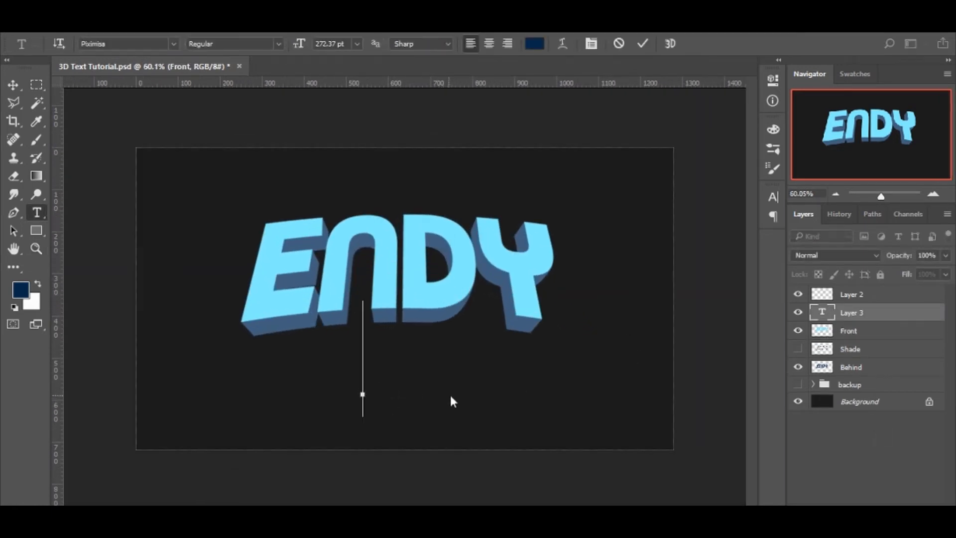
type("F")
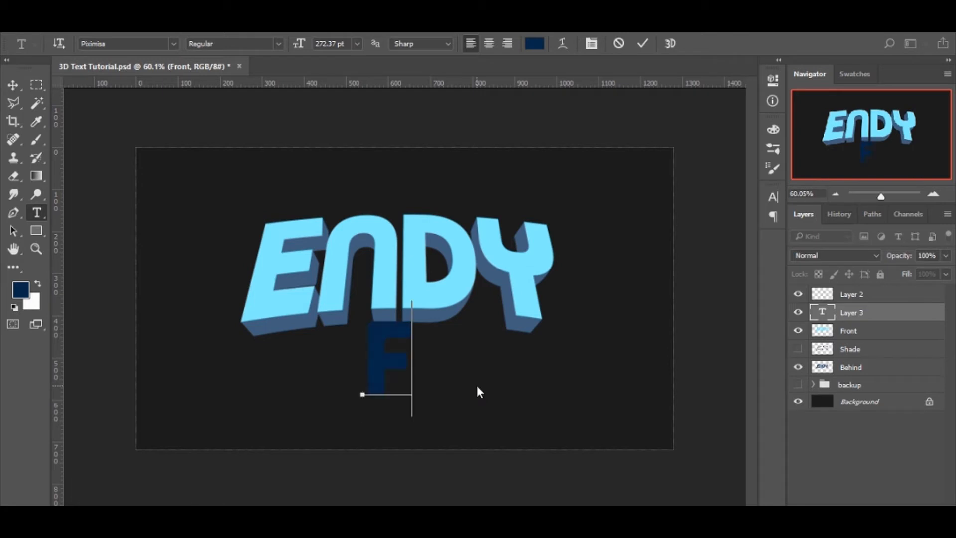
type("ULL")
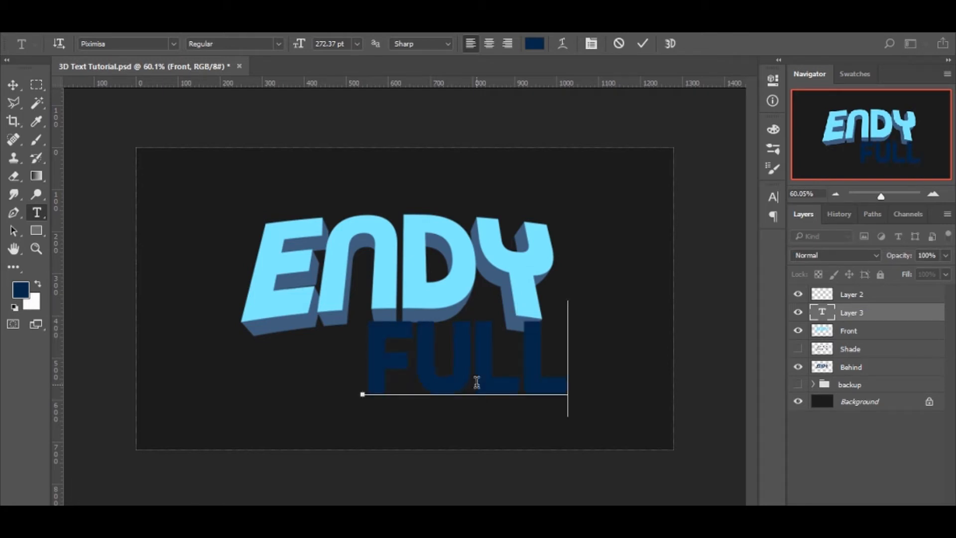
left_click(641, 43)
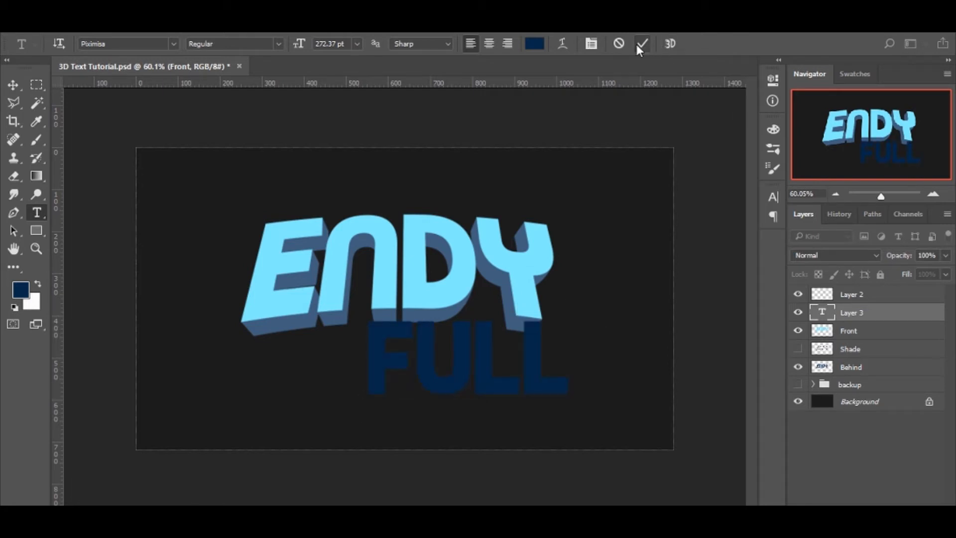
Recolour the whole FULL text white.
left_click(461, 361)
key("ctrl+a")
left_click(532, 45)
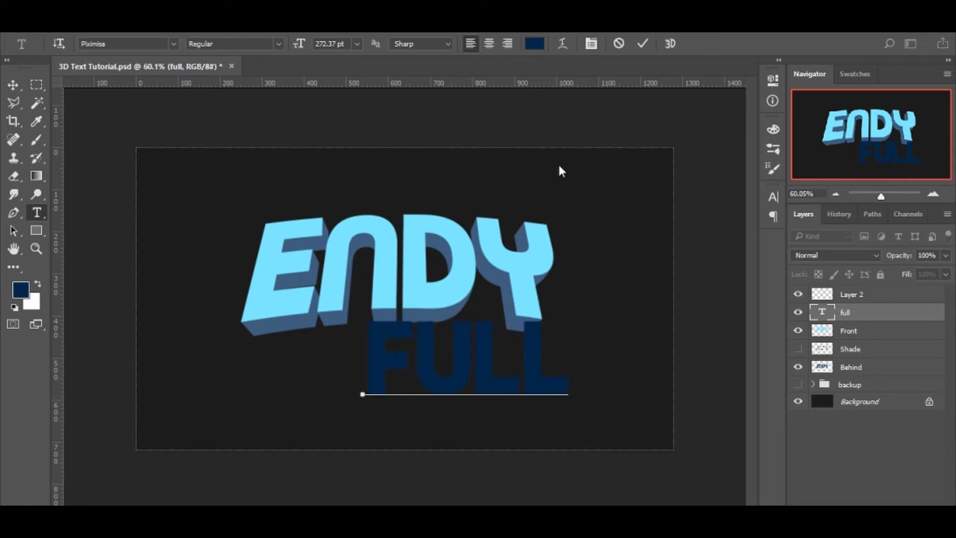
left_click(642, 43)
Move the FULL text clear of the ENDY lettering and scale it down proportionally with Free Transform.
key("v")
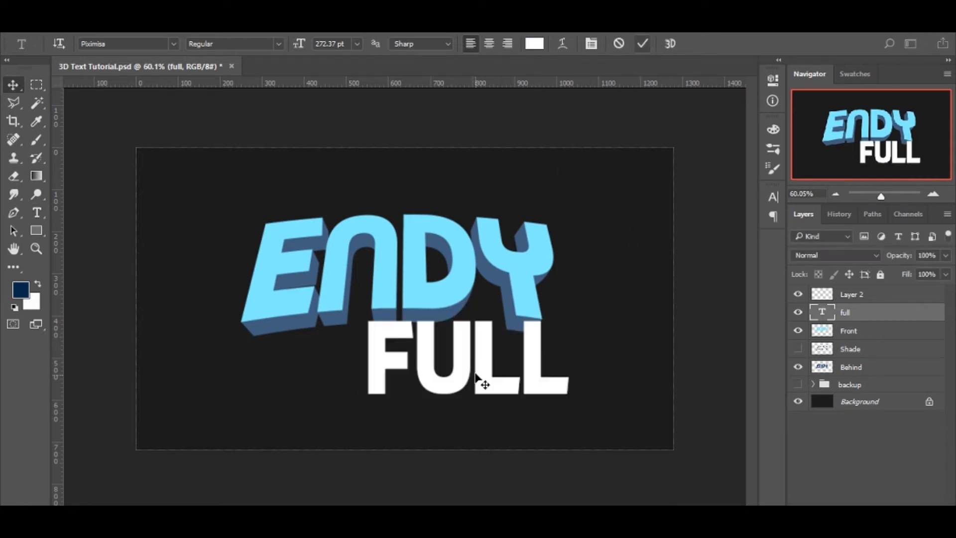
left_click_drag(475, 376, 453, 373)
key("ctrl+t")
left_click_drag(332, 313, 357, 321)
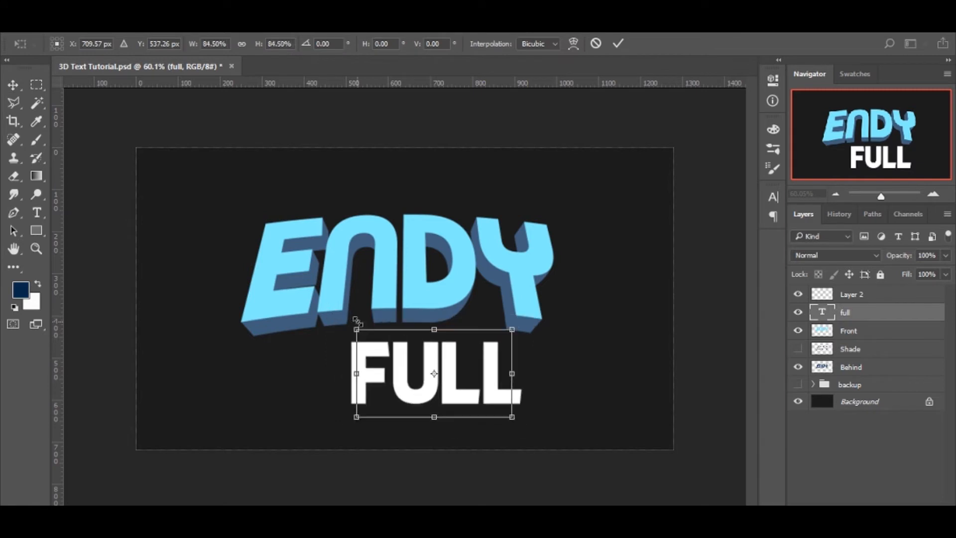
left_click(619, 44)
Examine the flat white FULL text below the ENDY lettering at several zoom levels.
key("z")
left_click_drag(479, 352, 518, 257)
left_click_drag(472, 293, 486, 302)
left_click_drag(487, 254, 450, 281)
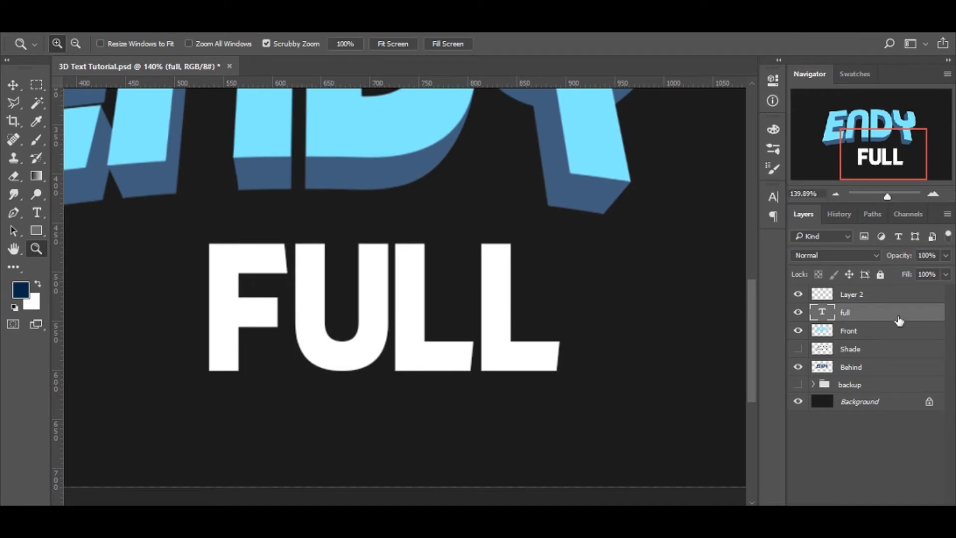
left_click_drag(421, 266, 395, 271)
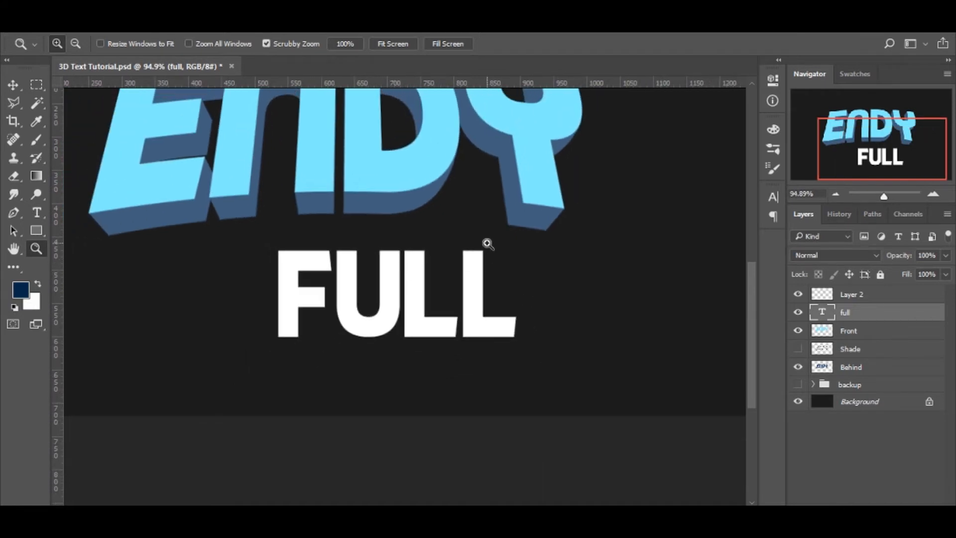
left_click_drag(487, 244, 455, 246)
left_click_drag(440, 314, 450, 321)
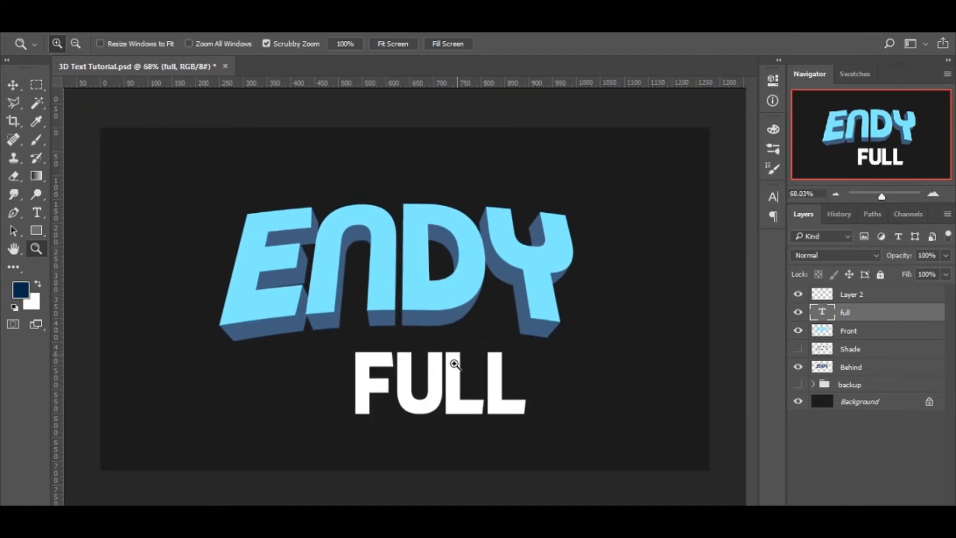
left_click_drag(455, 363, 459, 274)
left_click_drag(419, 317, 434, 320)
left_click_drag(408, 274, 432, 291)
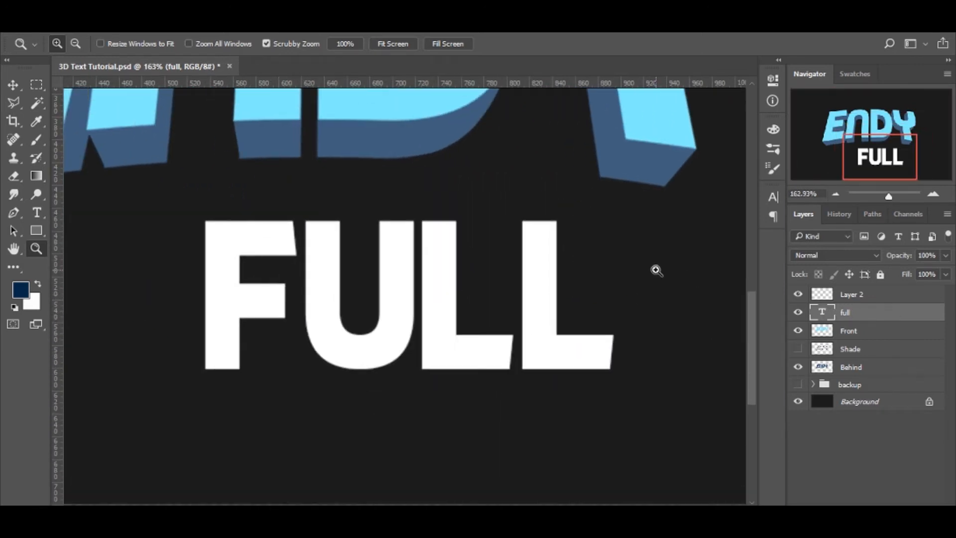
left_click_drag(595, 239, 509, 269)
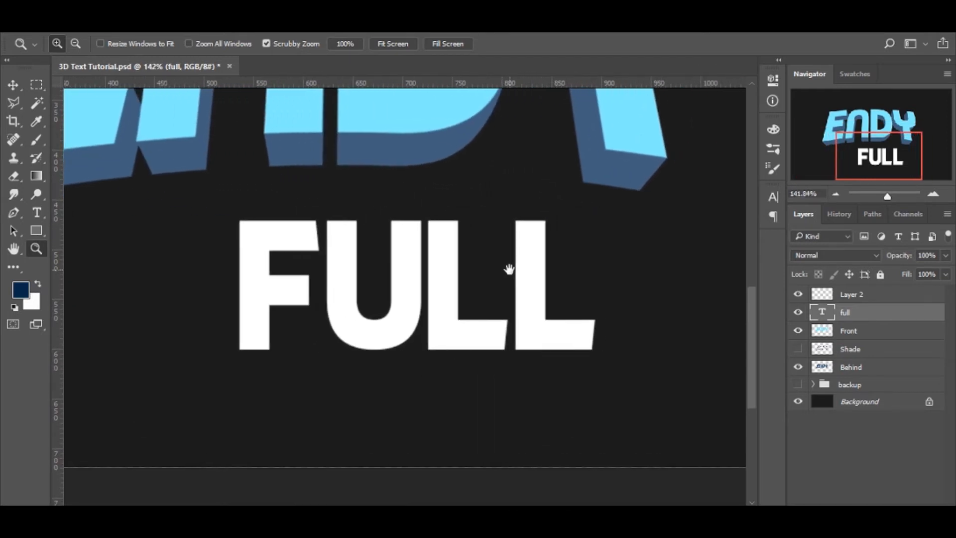
left_click_drag(540, 220, 519, 210)
left_click_drag(513, 210, 490, 265)
left_click_drag(528, 292, 488, 257)
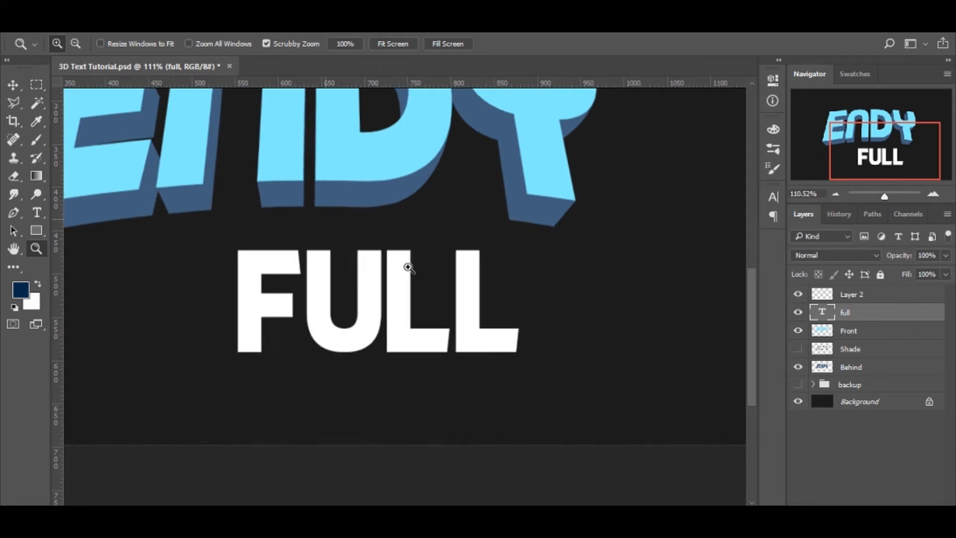
left_click_drag(405, 264, 459, 235)
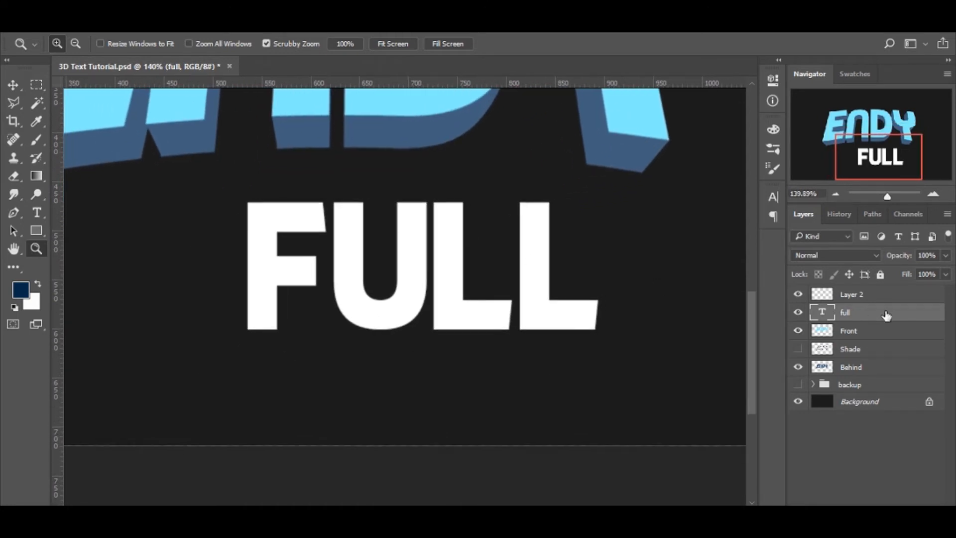
Rasterize and duplicate the full text layer, and shift the lower copy straight down by about 15 px.
left_click(641, 300)
key("ctrl+j")
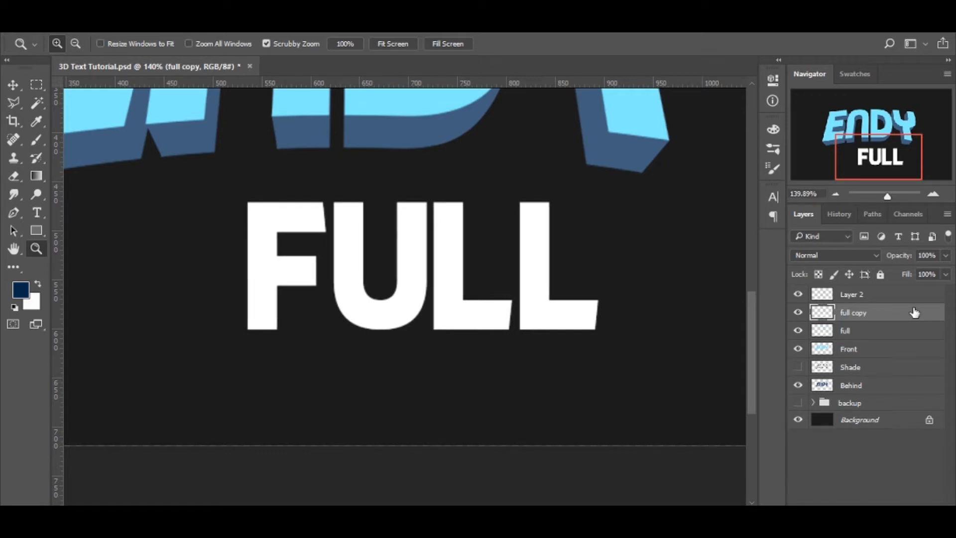
left_click(891, 330)
key("v")
key("shift+Down")
key("shift+Down")
key("shift+Down")
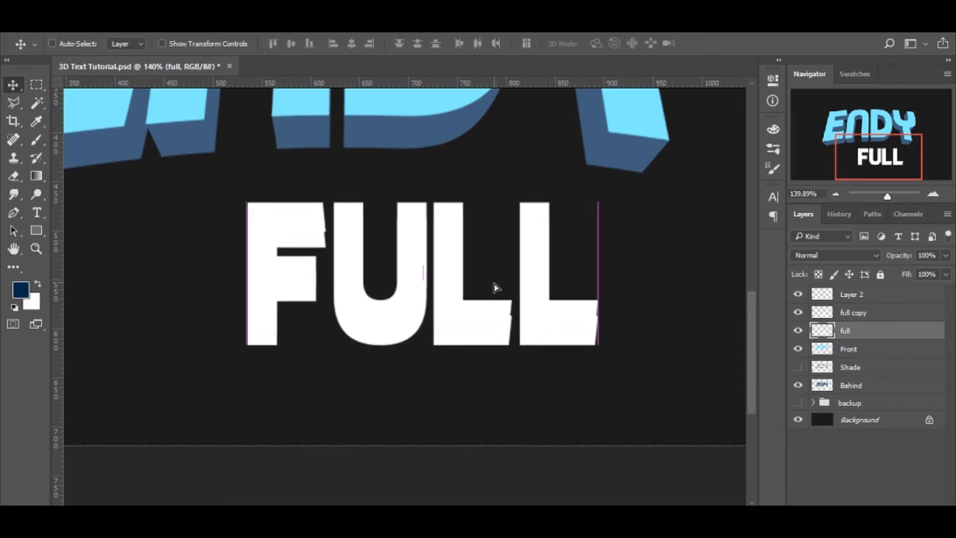
Darken the downward-shifted full layer from white to light grey as a simple extrusion.
key("i")
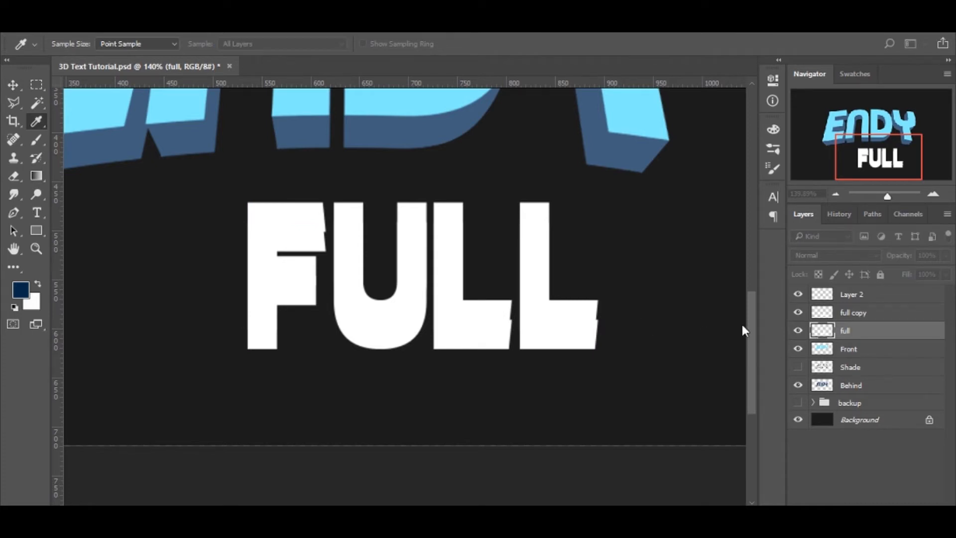
left_click_drag(742, 324, 722, 324)
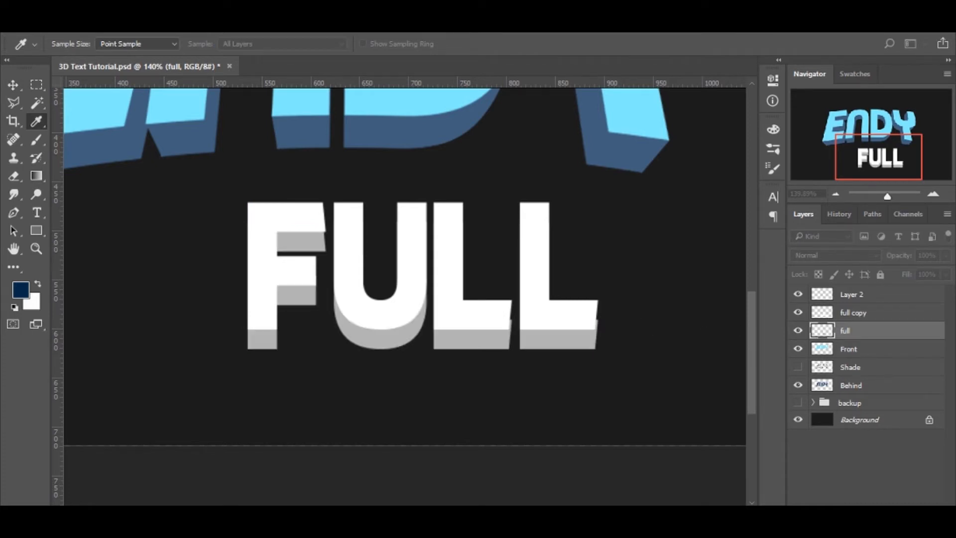
left_click(894, 233)
Compare the straight-down extrusion of FULL with the perspective extrusion of ENDY at several zoom levels.
key("z")
left_click_drag(482, 295, 434, 332)
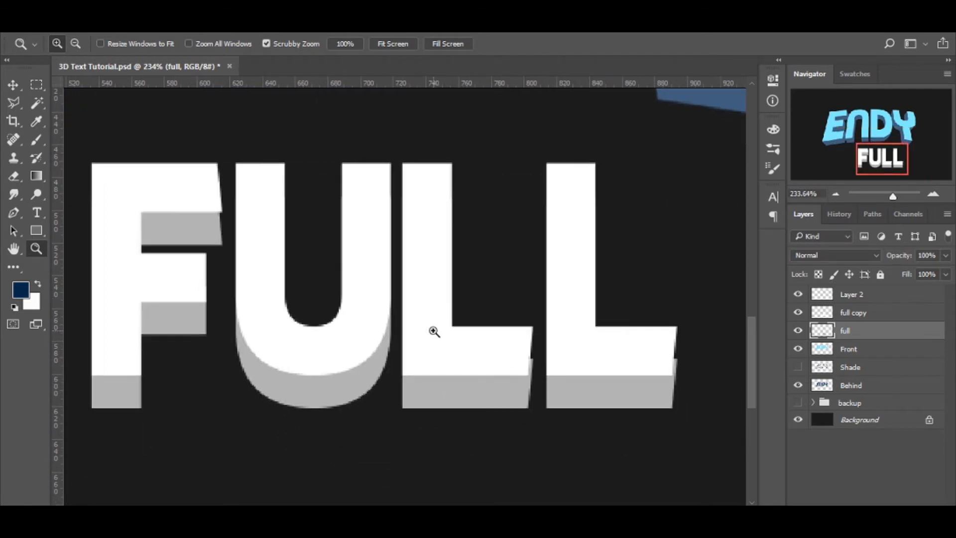
left_click_drag(486, 312, 447, 253)
left_click_drag(446, 334, 463, 287)
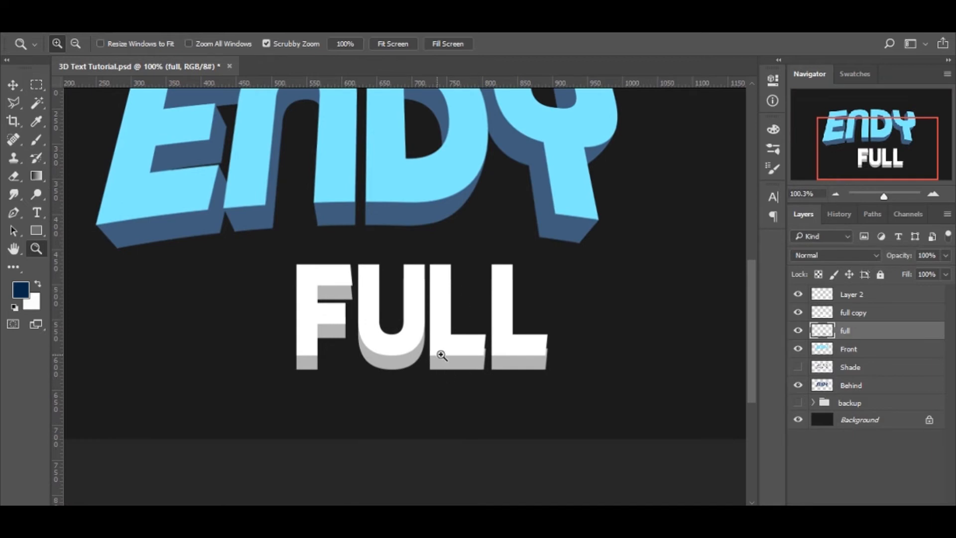
left_click_drag(442, 355, 477, 328)
left_click_drag(459, 304, 521, 389)
left_click(521, 388)
left_click_drag(457, 378, 467, 290)
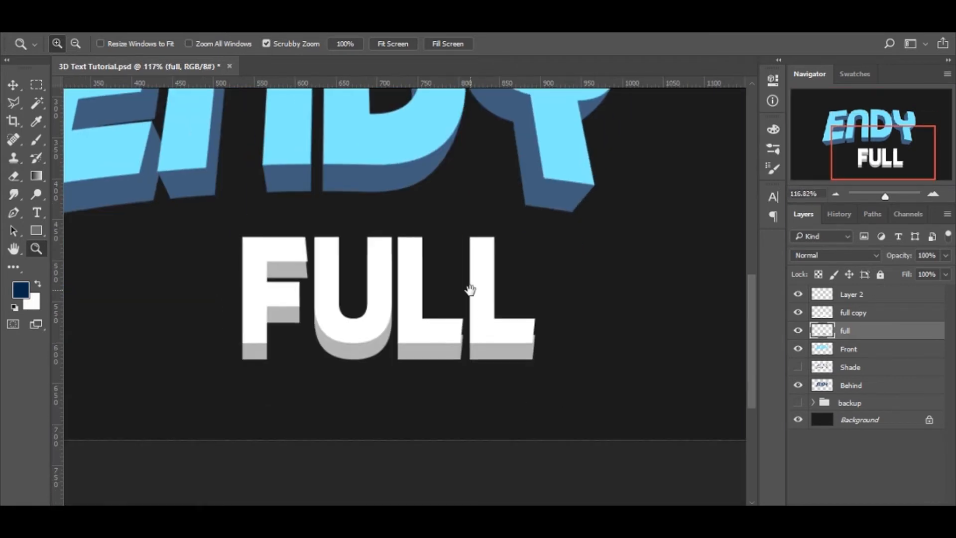
left_click_drag(380, 294, 439, 299)
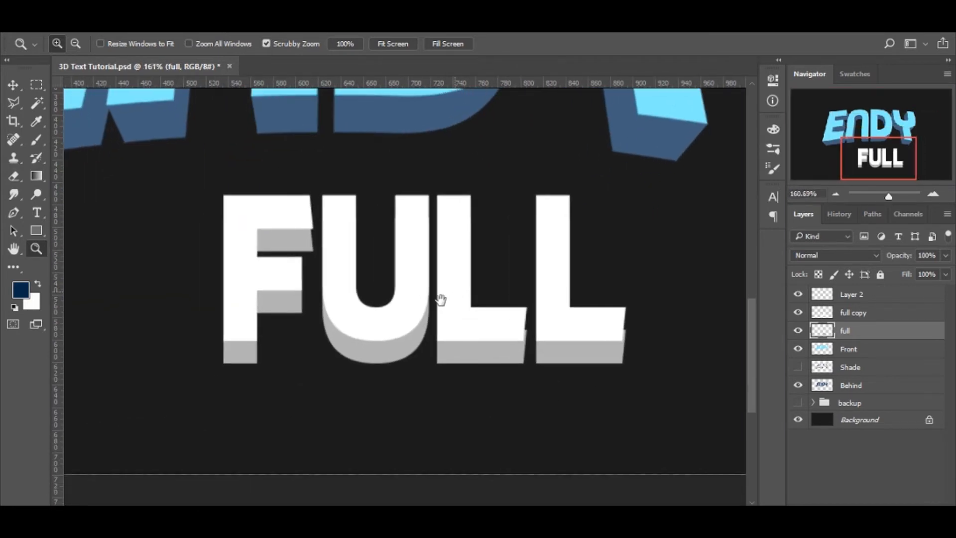
left_click_drag(390, 264, 418, 316)
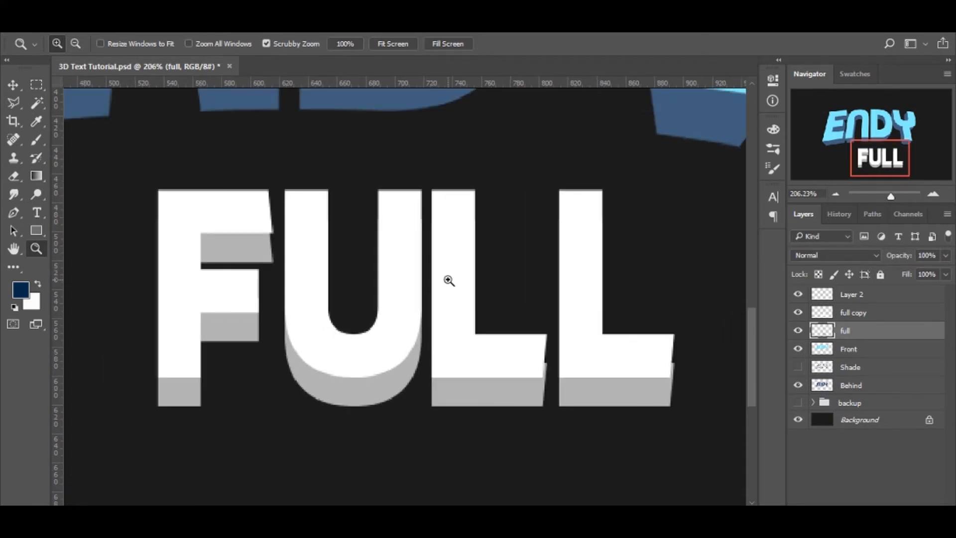
left_click_drag(469, 263, 390, 252)
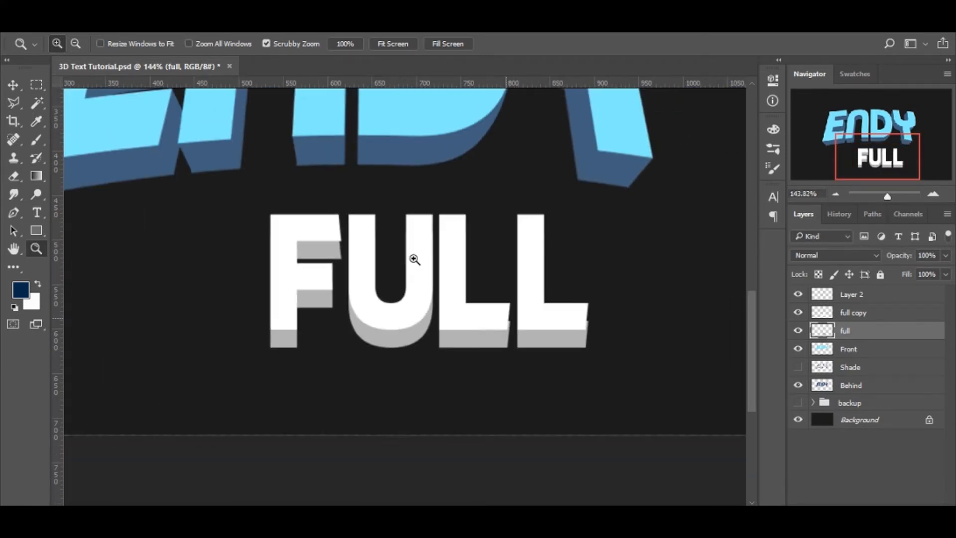
left_click_drag(482, 253, 508, 232)
left_click_drag(492, 313, 436, 296)
left_click_drag(424, 248, 446, 354)
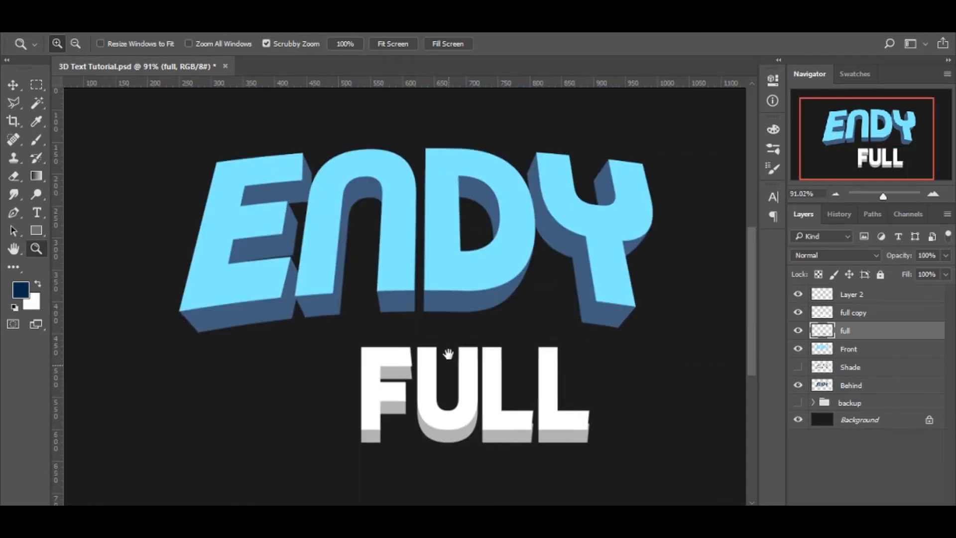
left_click_drag(547, 274, 433, 328)
left_click_drag(426, 234, 470, 339)
left_click_drag(524, 286, 489, 286)
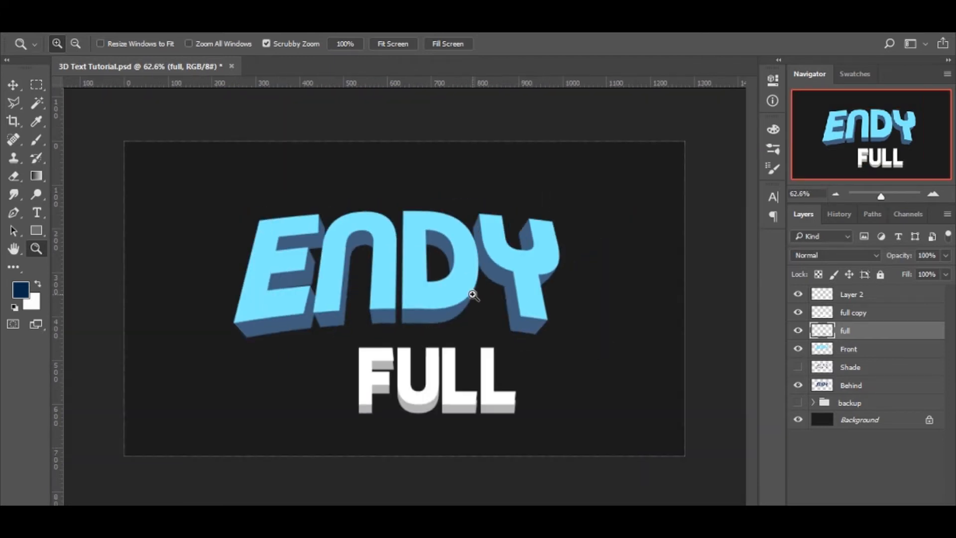
left_click_drag(463, 345, 496, 357)
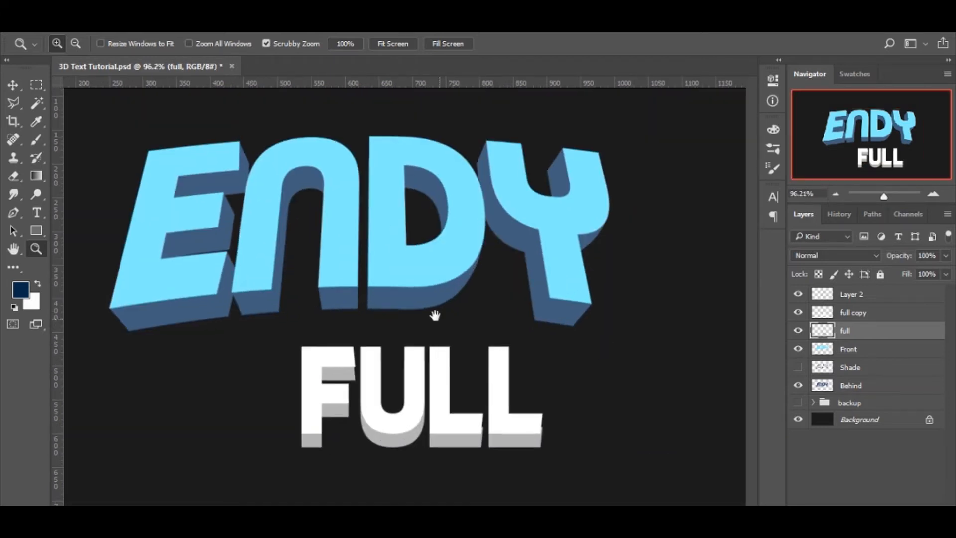
left_click_drag(410, 289, 443, 375)
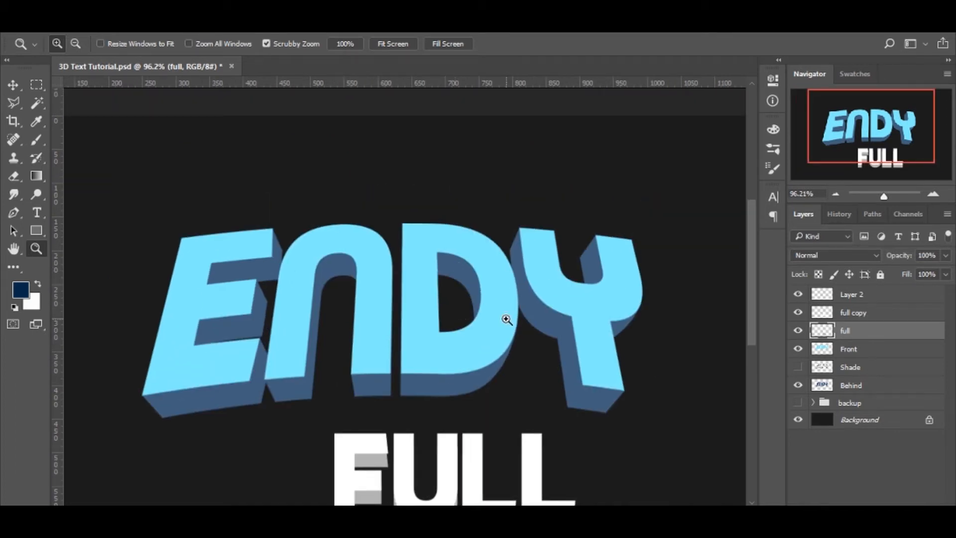
left_click_drag(506, 320, 435, 310)
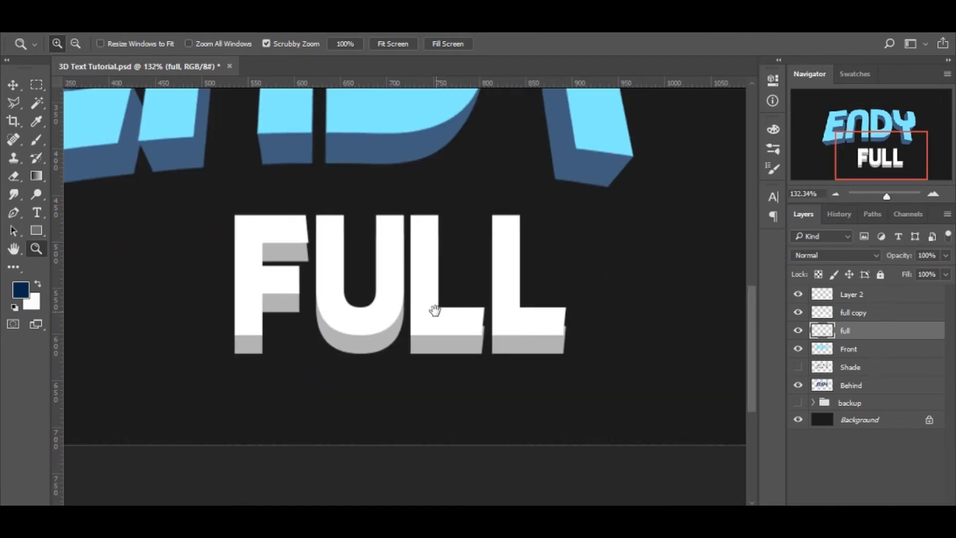
left_click_drag(397, 230, 438, 296)
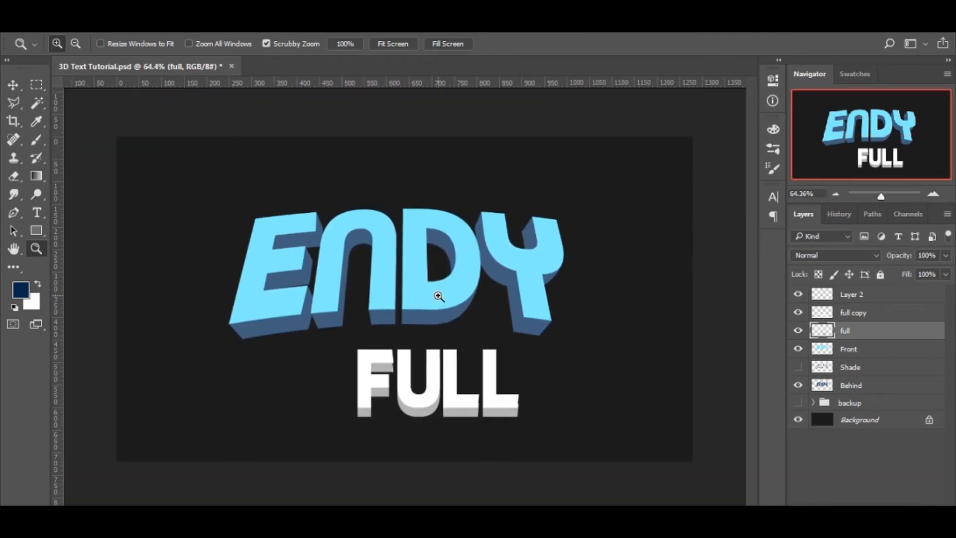
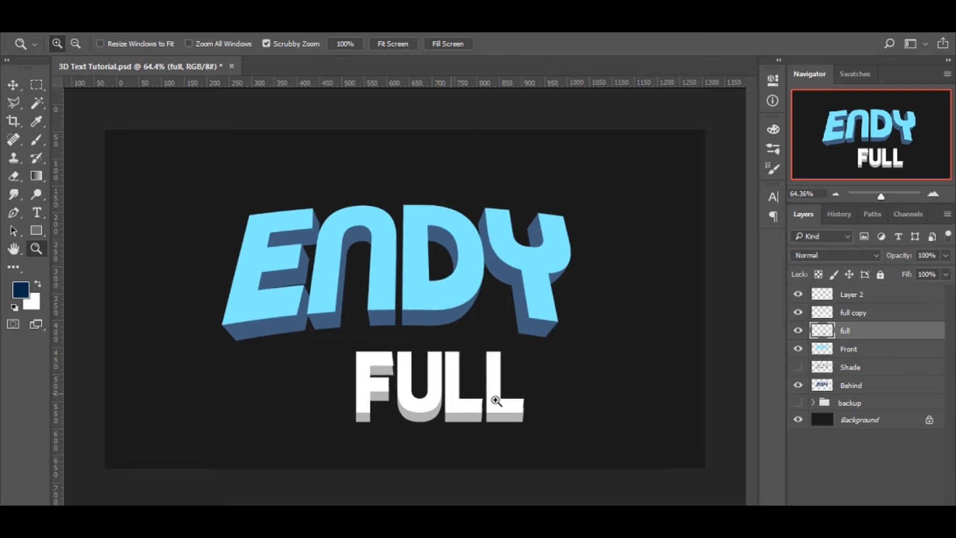
Delete both the full and full copy layers.
left_click_drag(493, 398, 466, 267)
left_click_drag(386, 279, 390, 286)
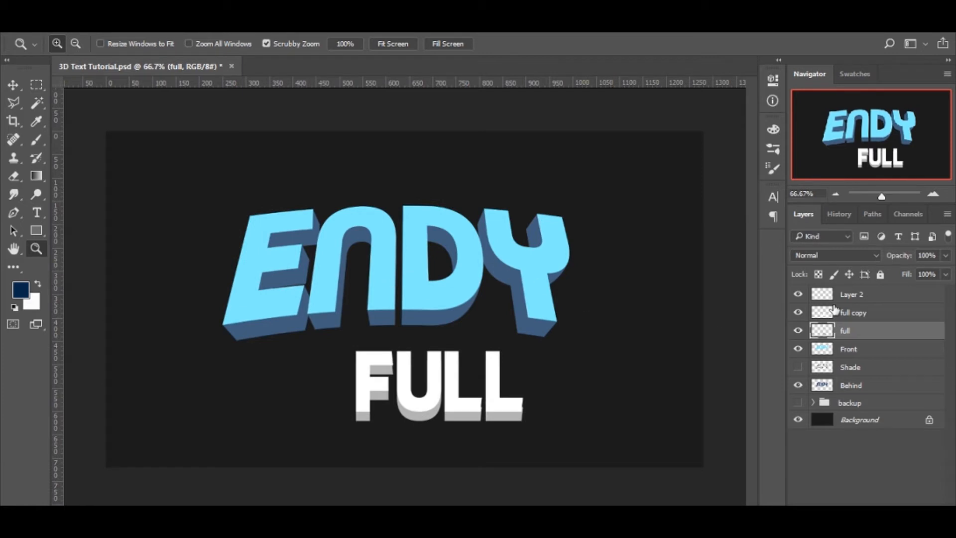
left_click(885, 318, "shift")
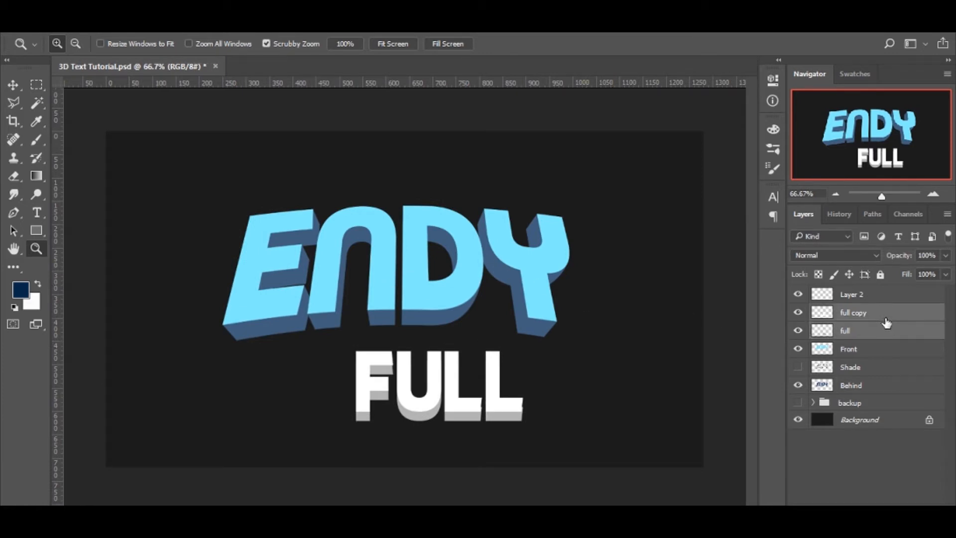
key("Delete")
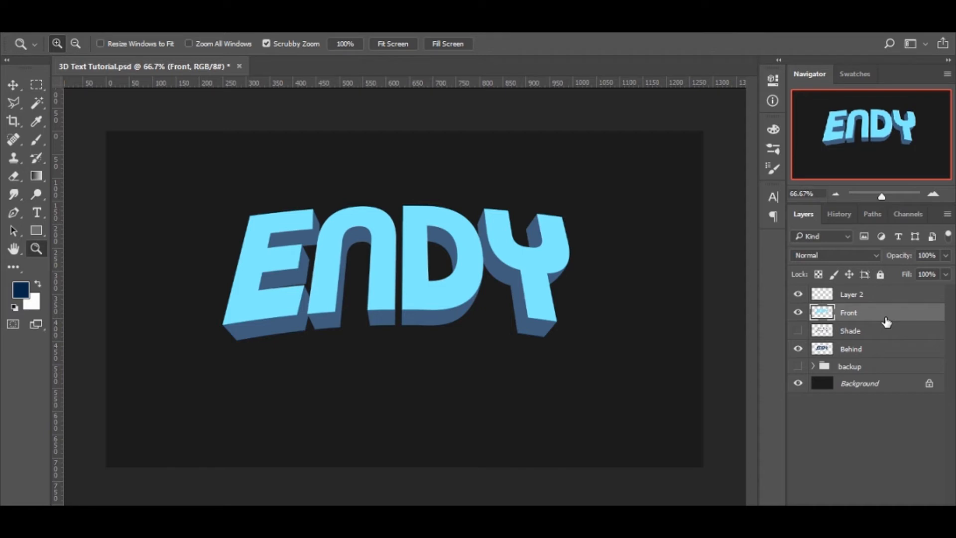
Make the hidden Shade layer visible again so the navy shading covers the extrusion of the ENDY text.
left_click(877, 333)
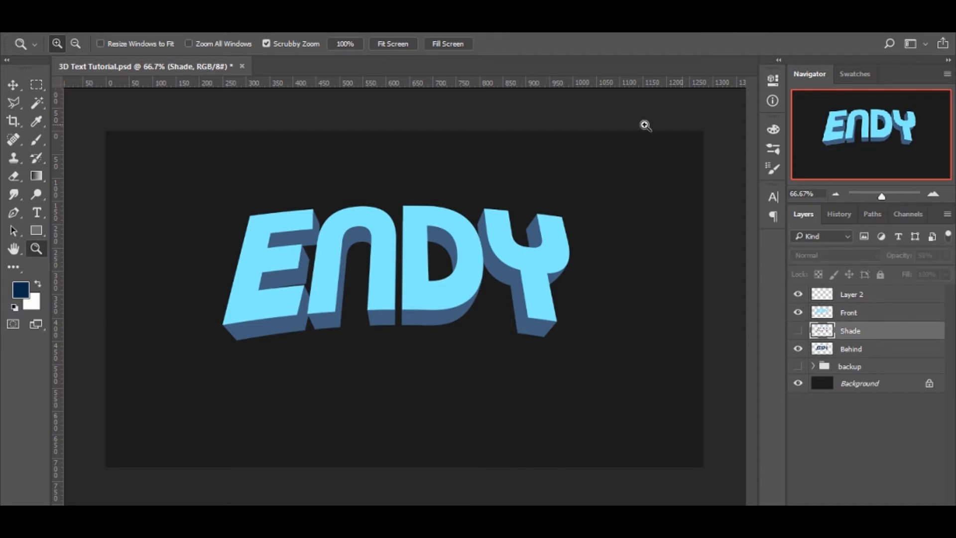
mouse_move(350, 269)
left_mouse_down()
mouse_move(361, 269)
mouse_move(341, 274)
left_mouse_up()
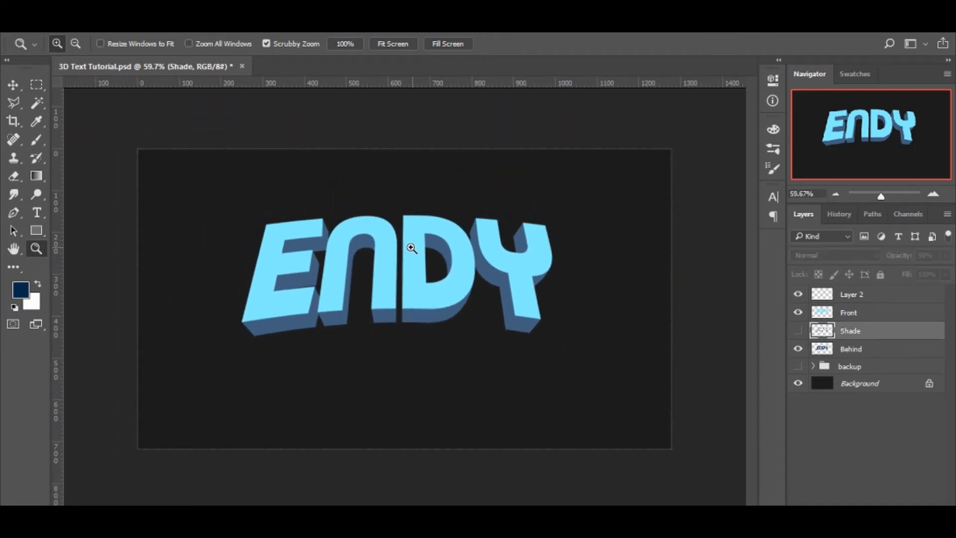
left_click_drag(412, 246, 424, 248)
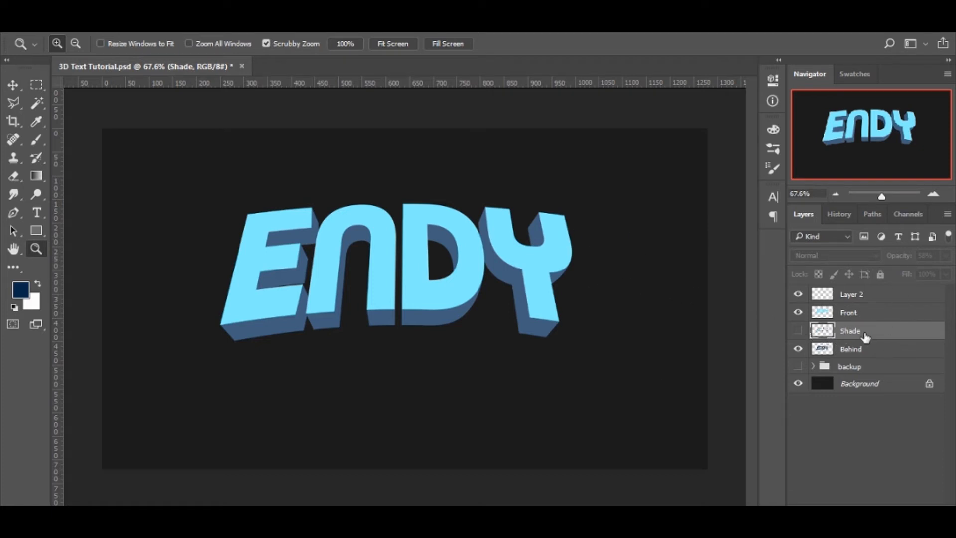
left_click(798, 330)
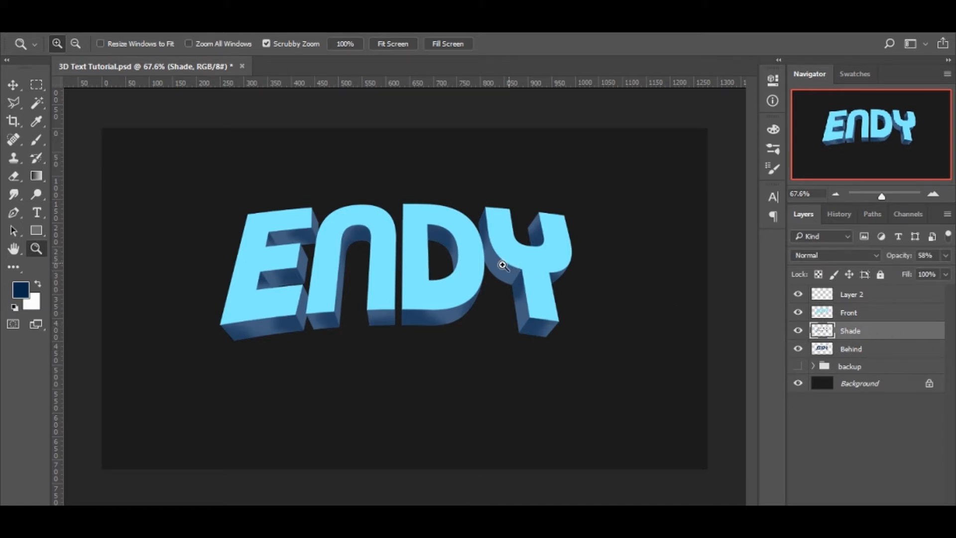
mouse_move(501, 264)
left_mouse_down()
mouse_move(419, 275)
mouse_move(493, 280)
left_mouse_up()
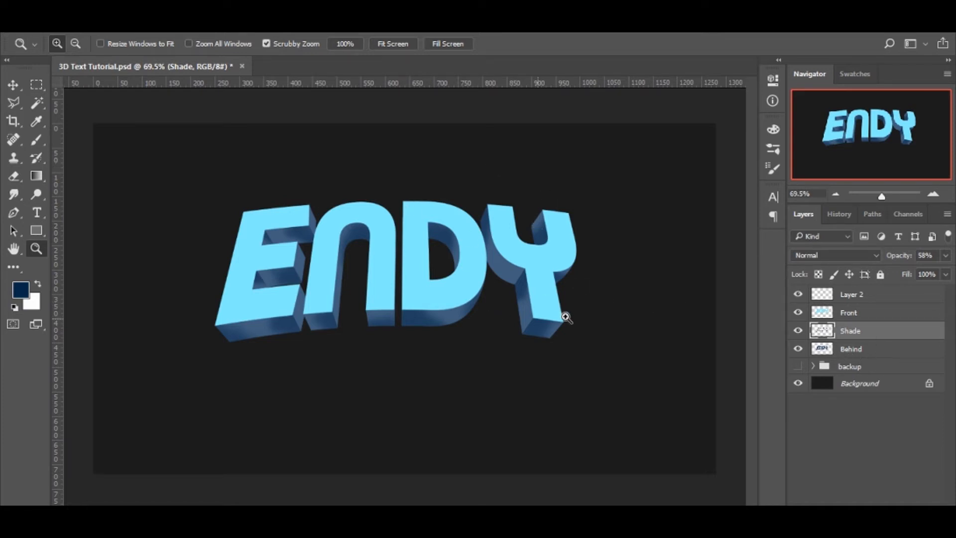
Group the Shade and Behind layers together, name the group Behind, and leave no layer selected.
left_click(896, 354, "shift")
key("ctrl+g")
double_click(854, 330)
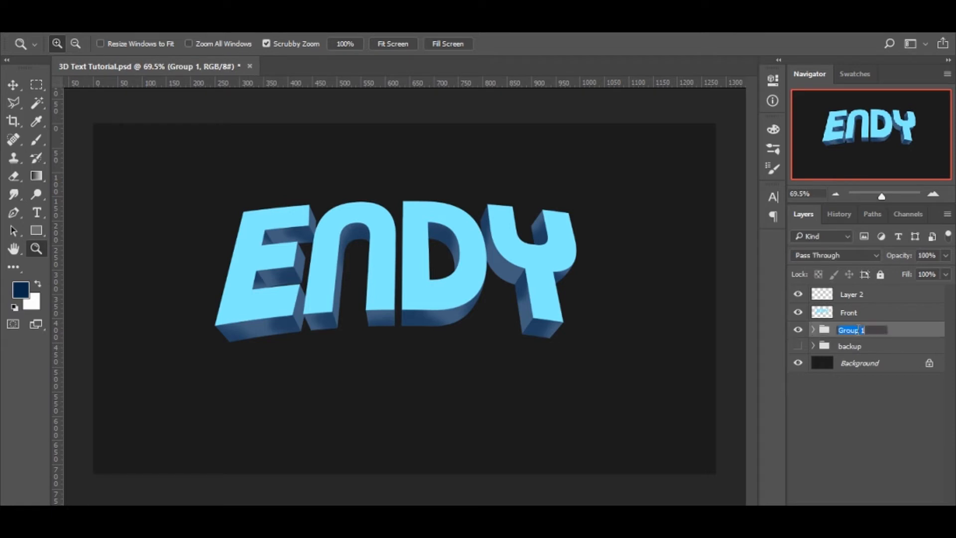
type("Behind")
key("Return")
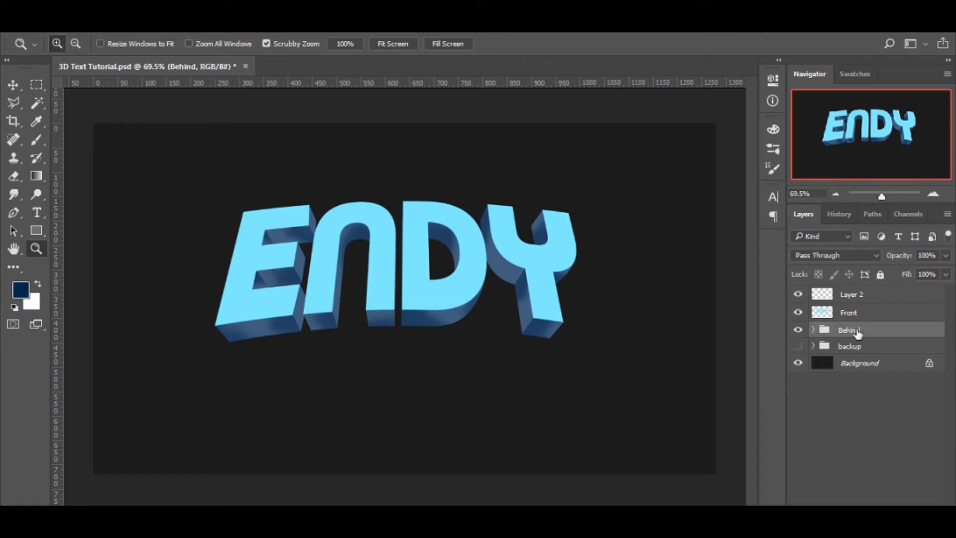
left_click(876, 440)
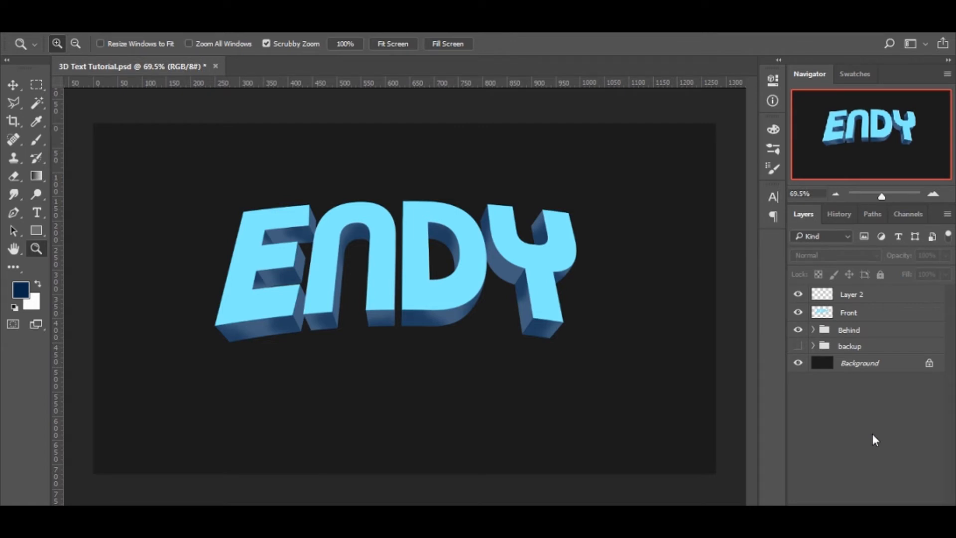
Select Layer 2 and compare the ENDY artwork with that layer hidden and shown, leaving it visible.
left_click(864, 312)
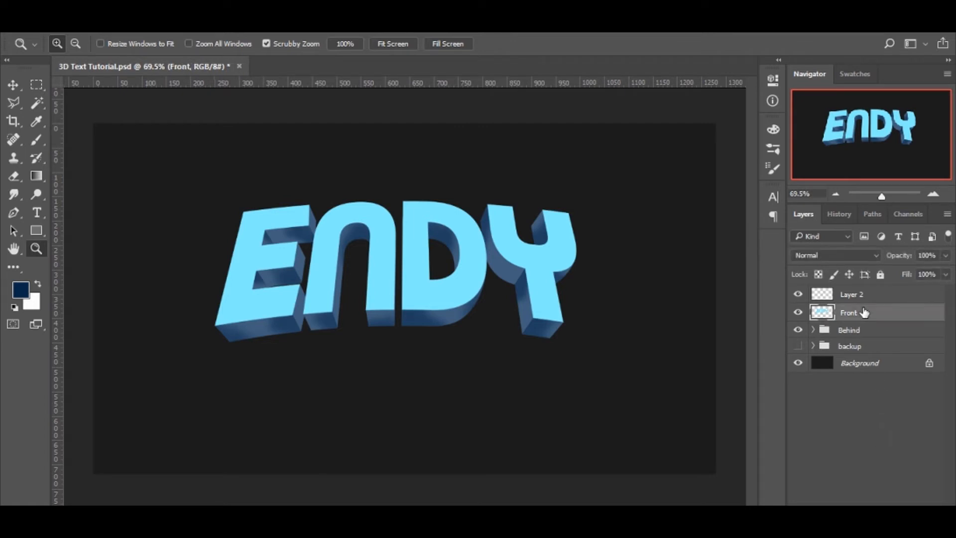
left_click(862, 459)
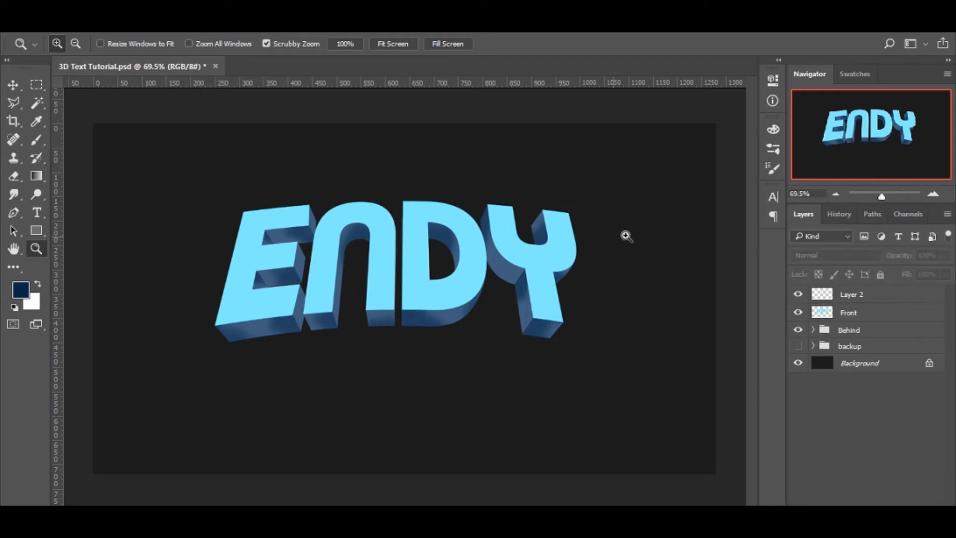
left_click_drag(507, 247, 459, 255)
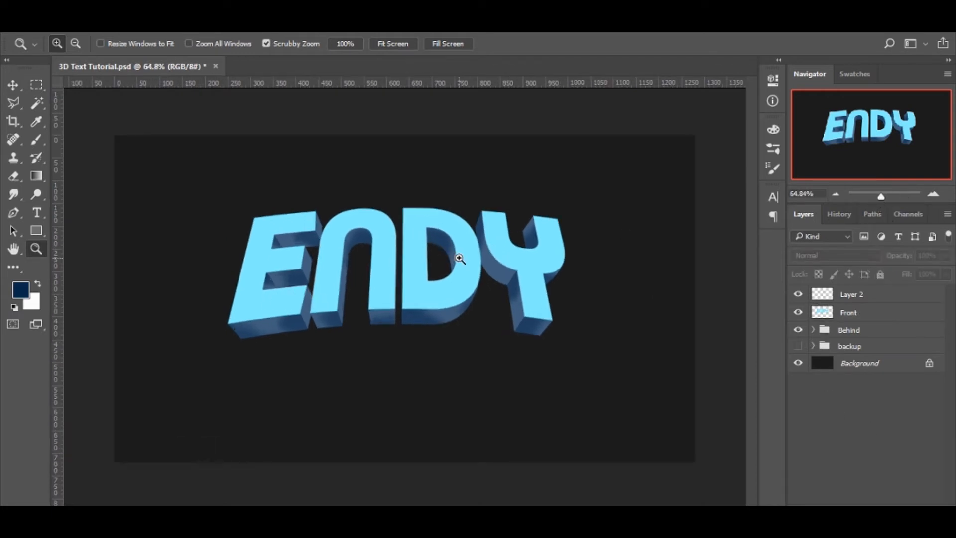
left_click(862, 314)
left_click(863, 296)
left_click(798, 295)
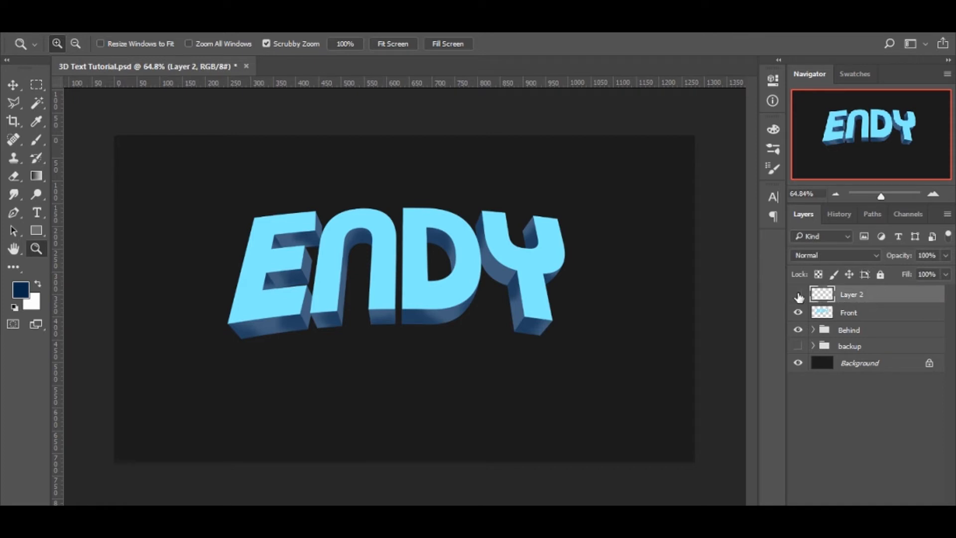
left_click(797, 295)
left_click(798, 295)
left_click(798, 295)
left_click_drag(433, 279, 486, 265)
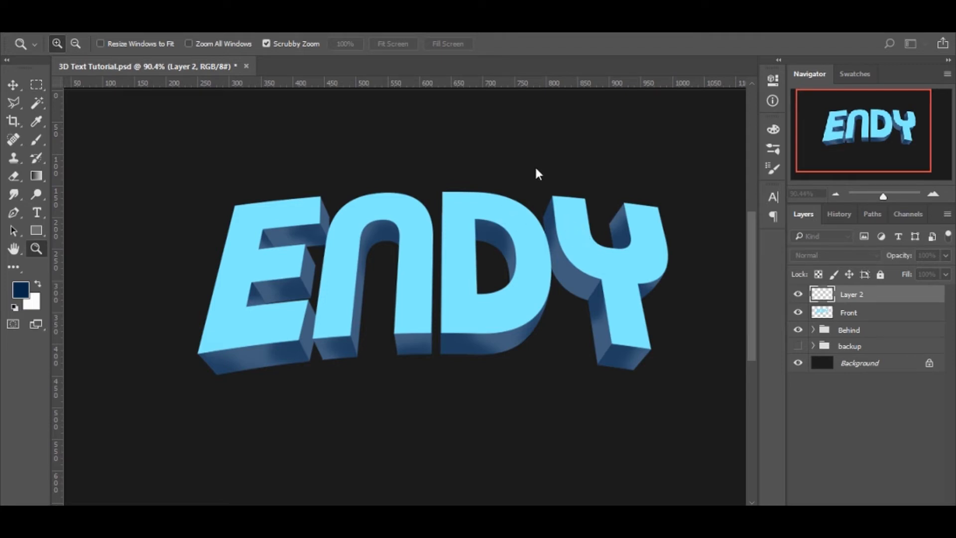
Load the outlines of the letters on the Front layer as a selection.
left_click(608, 187)
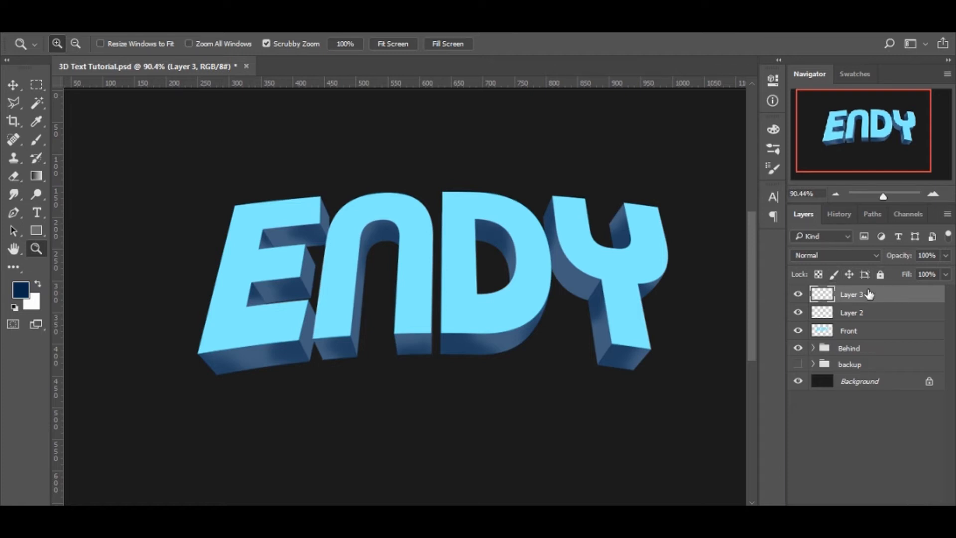
key("ctrl+e")
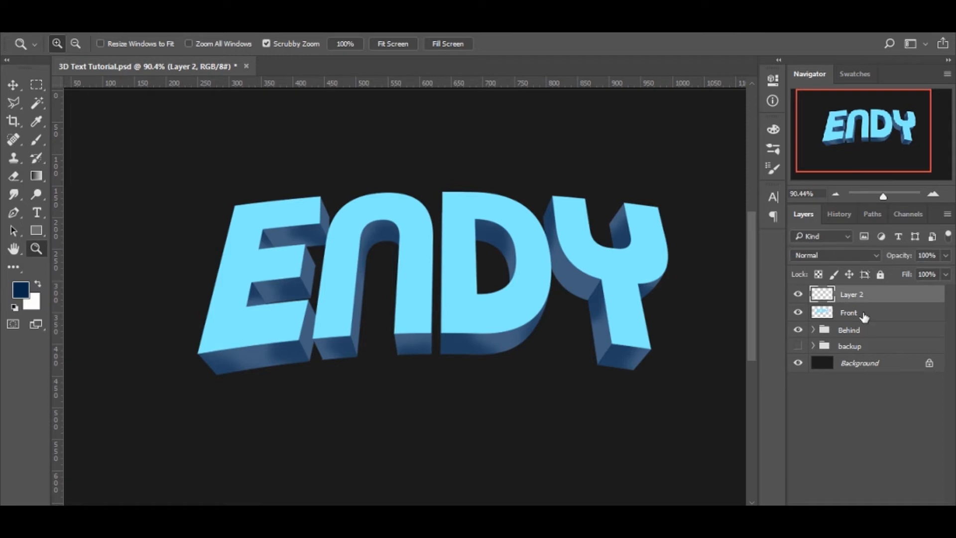
left_click(864, 316)
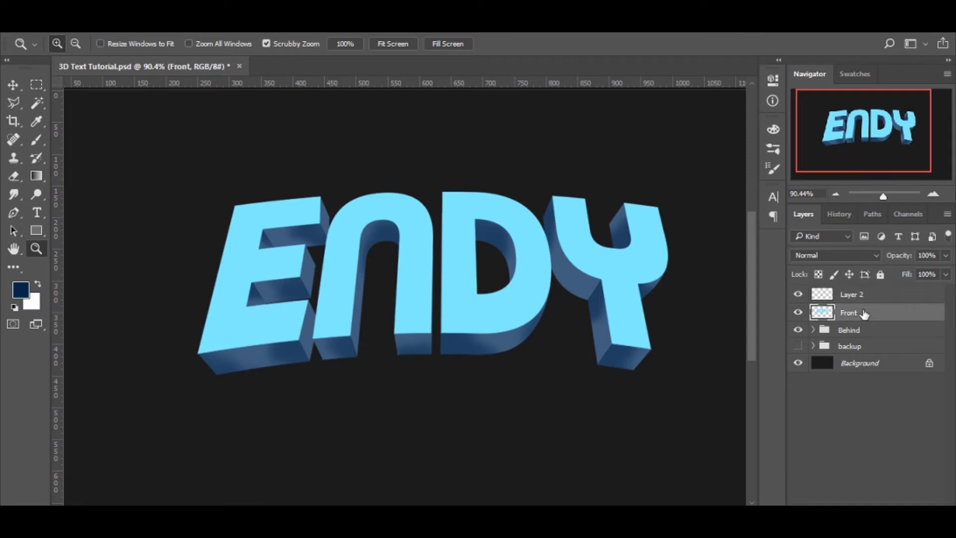
left_click(827, 312, "ctrl")
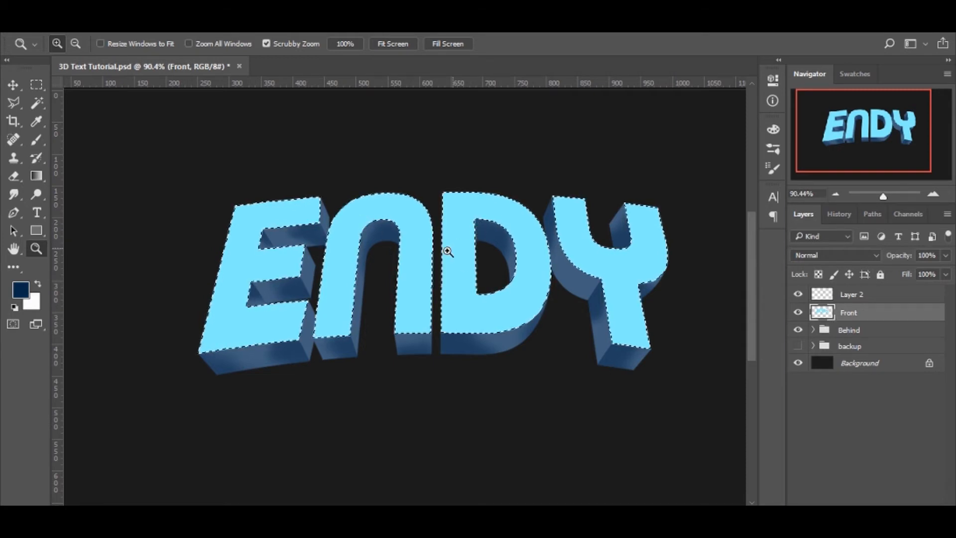
left_click_drag(448, 249, 488, 241)
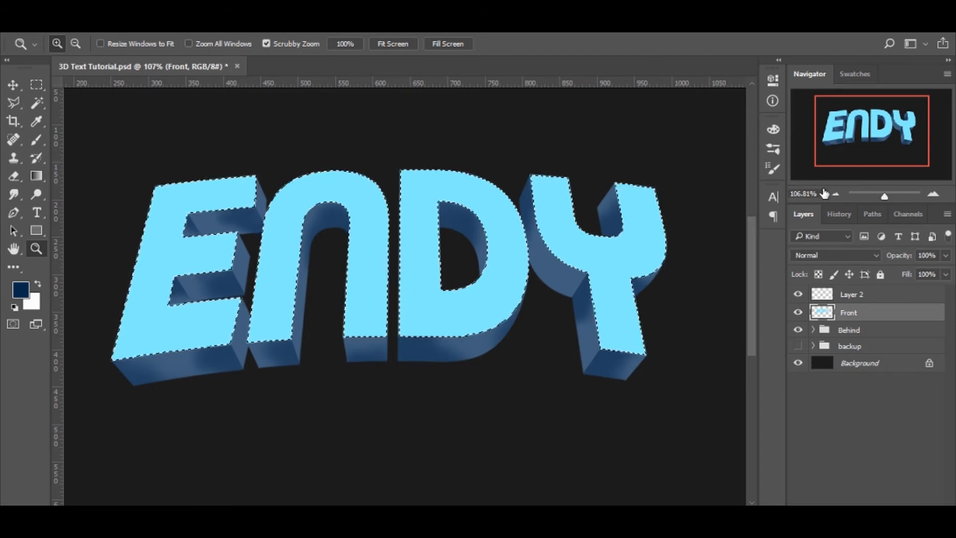
Make Layer 2 active and contract the selection slightly inside the edges of the letter faces.
left_click(881, 299)
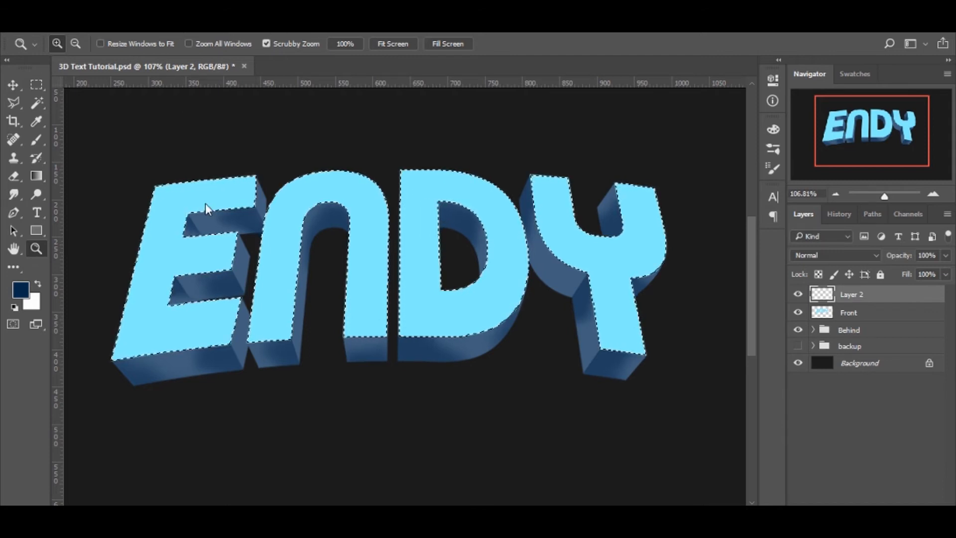
left_click(105, 240)
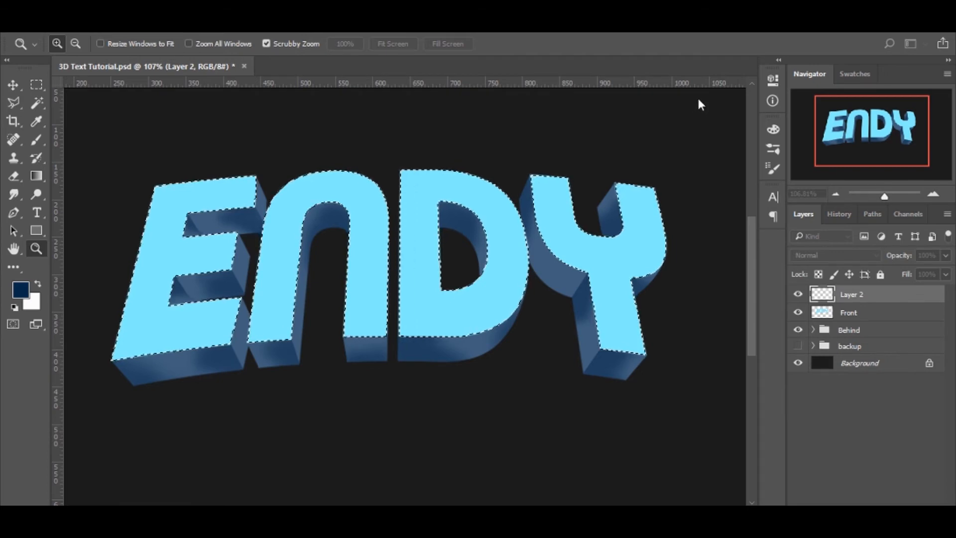
key("Return")
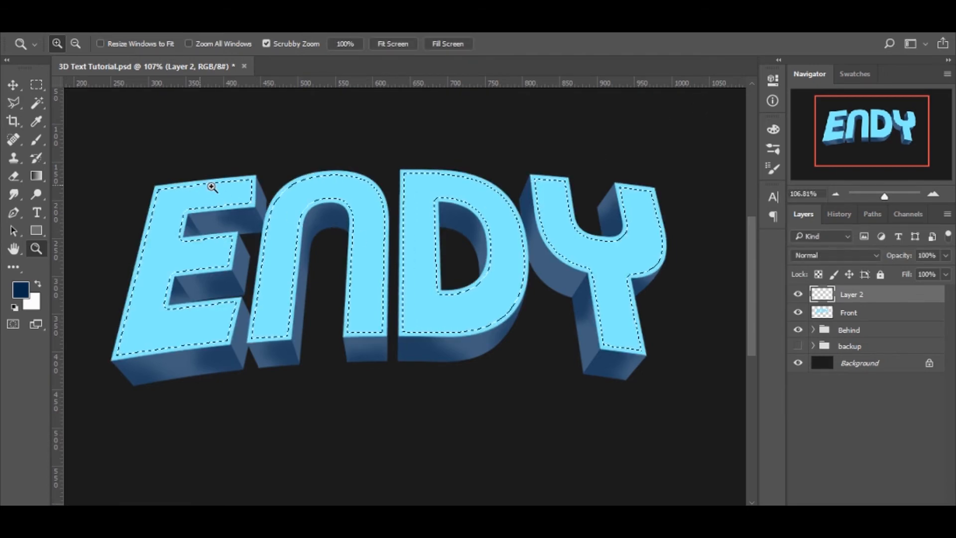
Sample the light blue of the E's face and set a paler tint of it as the brush colour.
left_click_drag(192, 187, 319, 255)
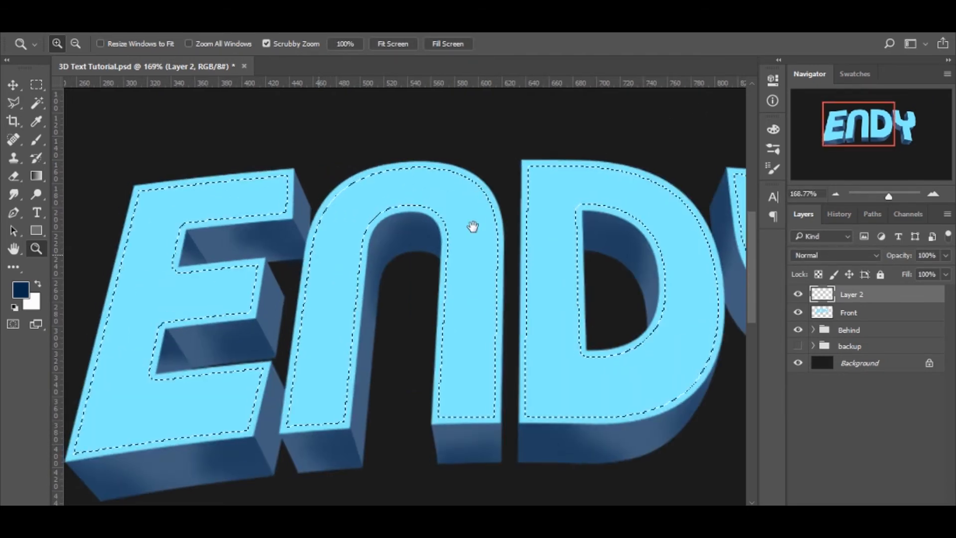
left_click_drag(473, 227, 340, 238)
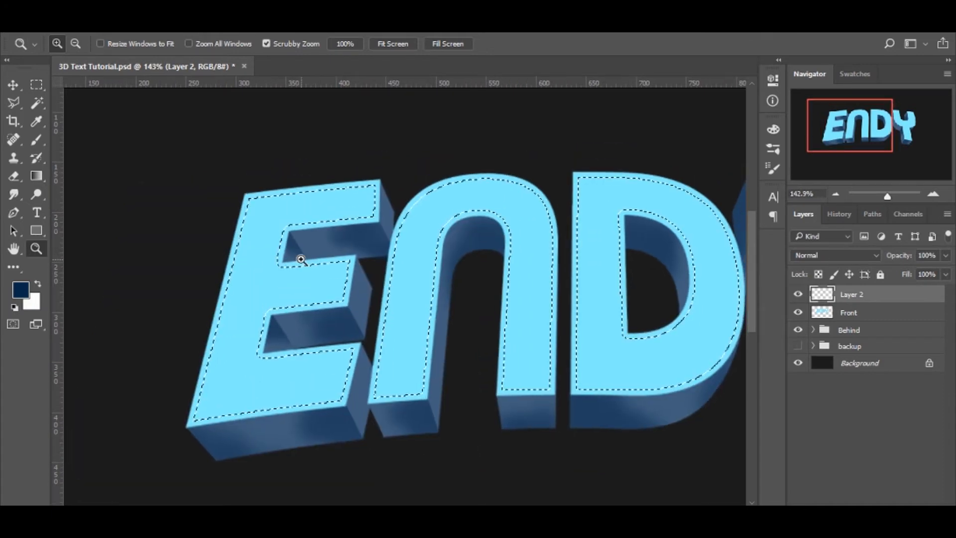
key("b")
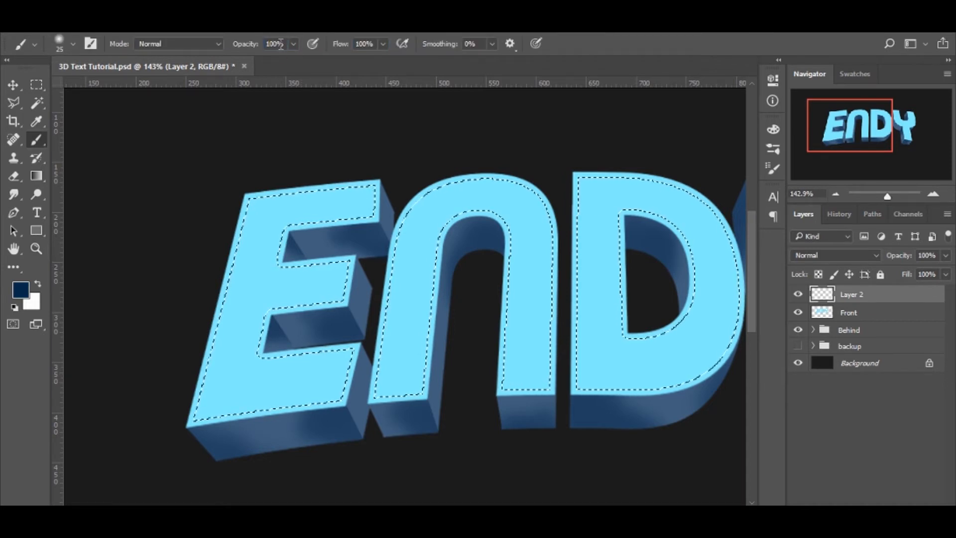
key("i")
left_click(259, 264)
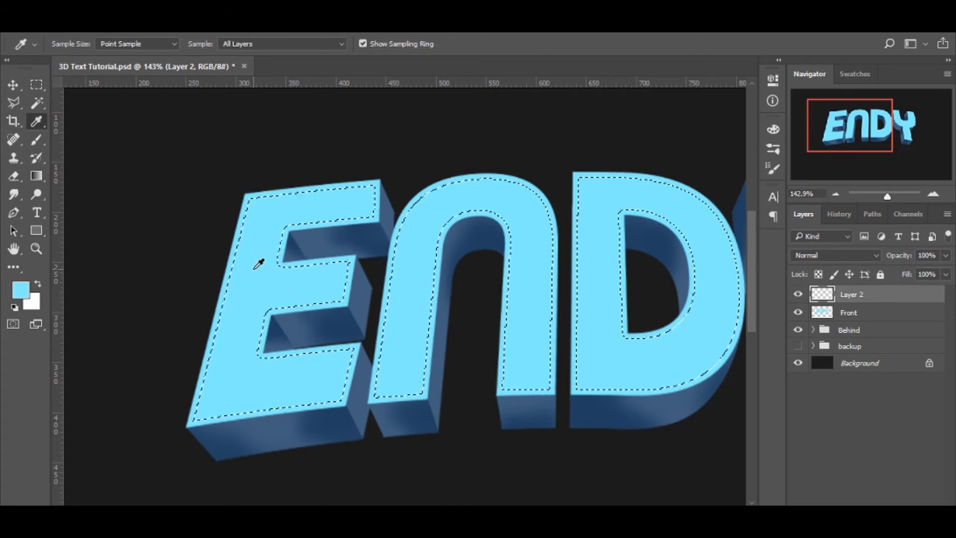
key("b")
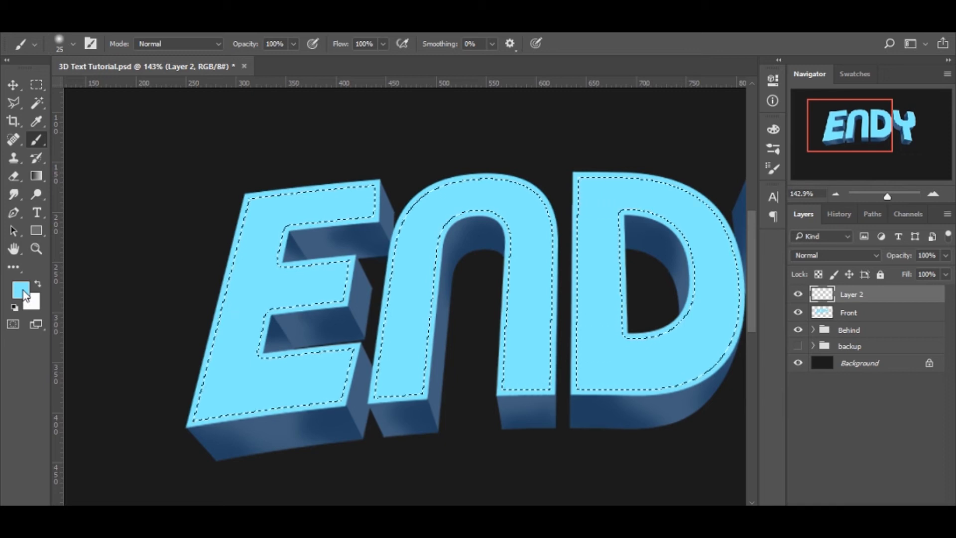
key("i")
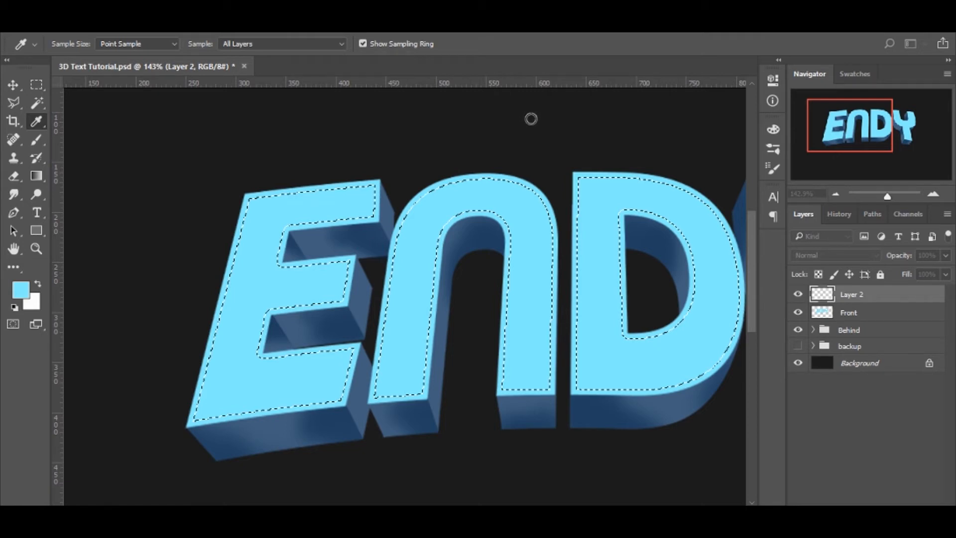
key("b")
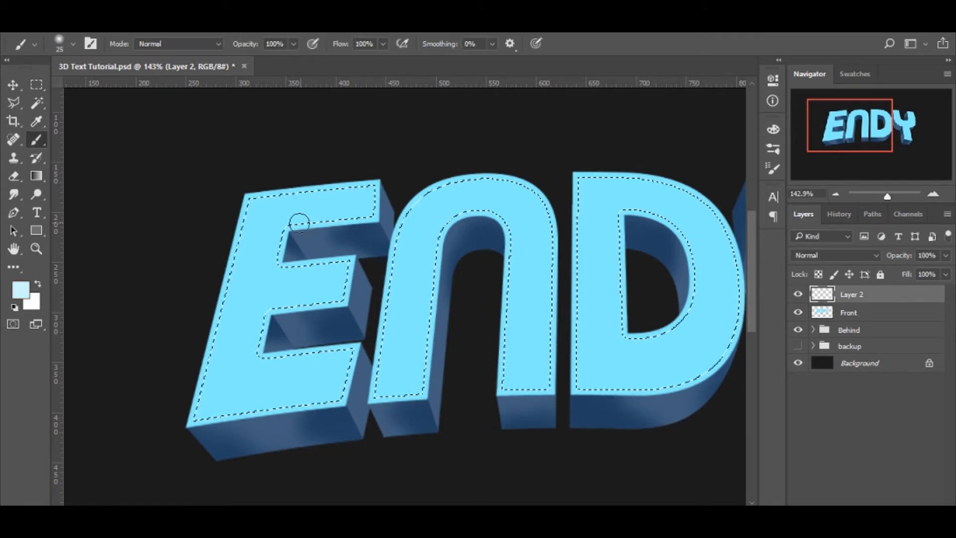
Reduce the soft brush to size 20 and paint a short highlight inside the upper-left corner of the E.
key("z")
left_click_drag(258, 164, 269, 169)
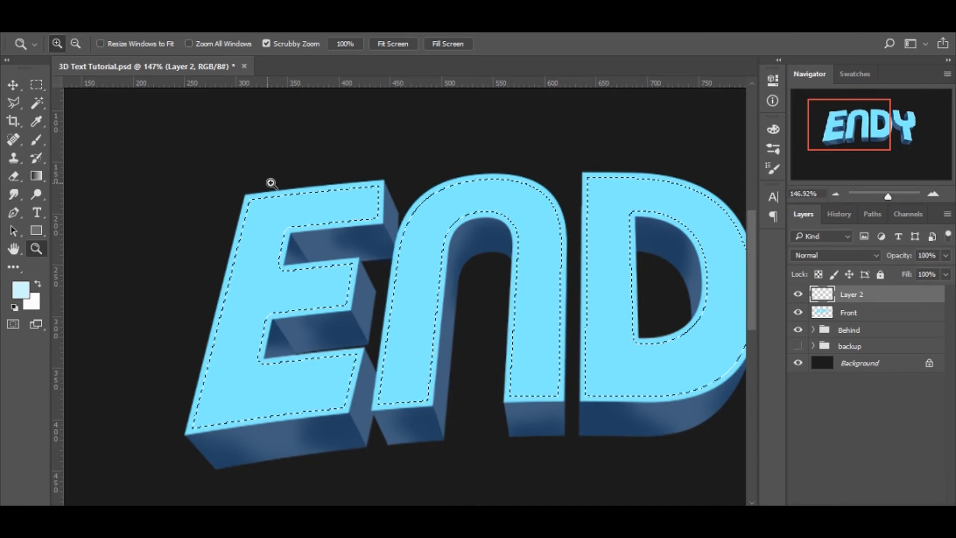
left_click_drag(271, 183, 446, 156)
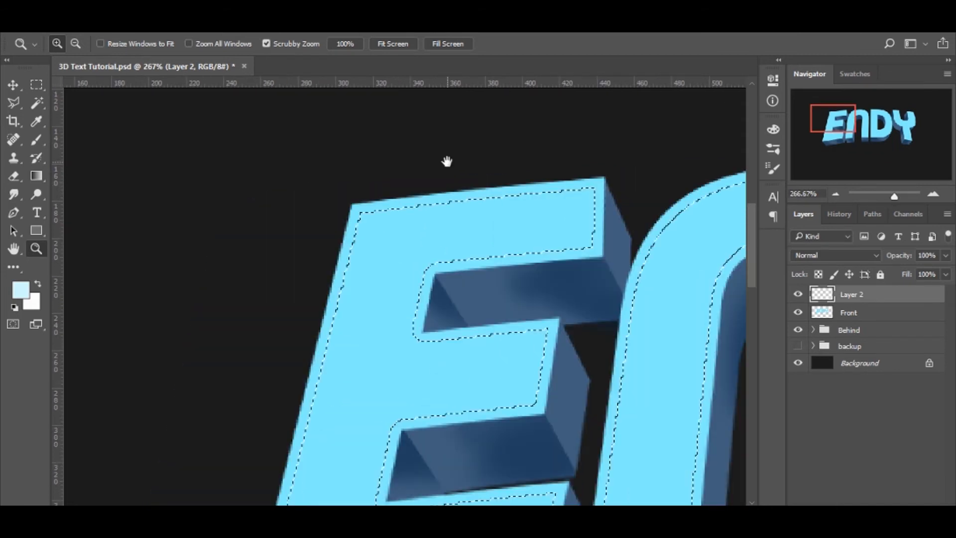
key("b")
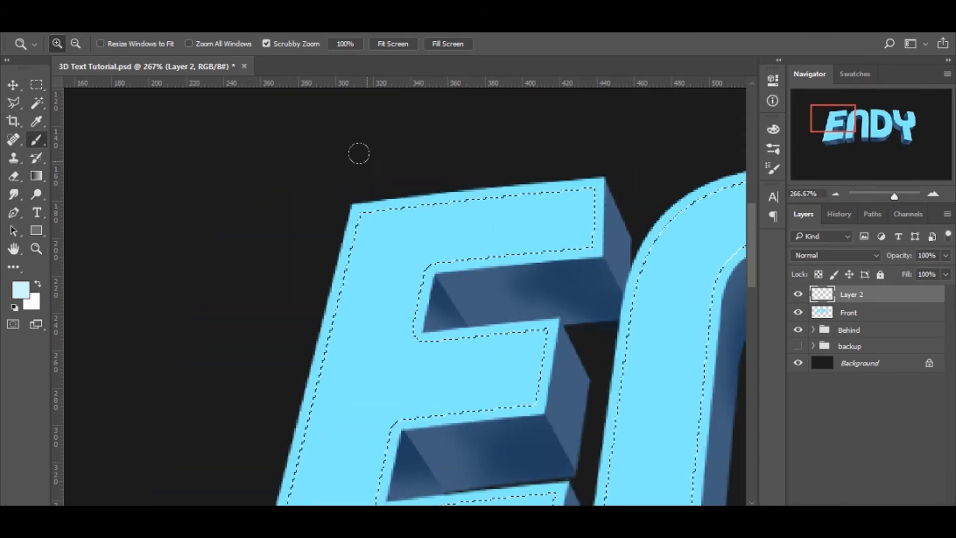
key("bracketleft")
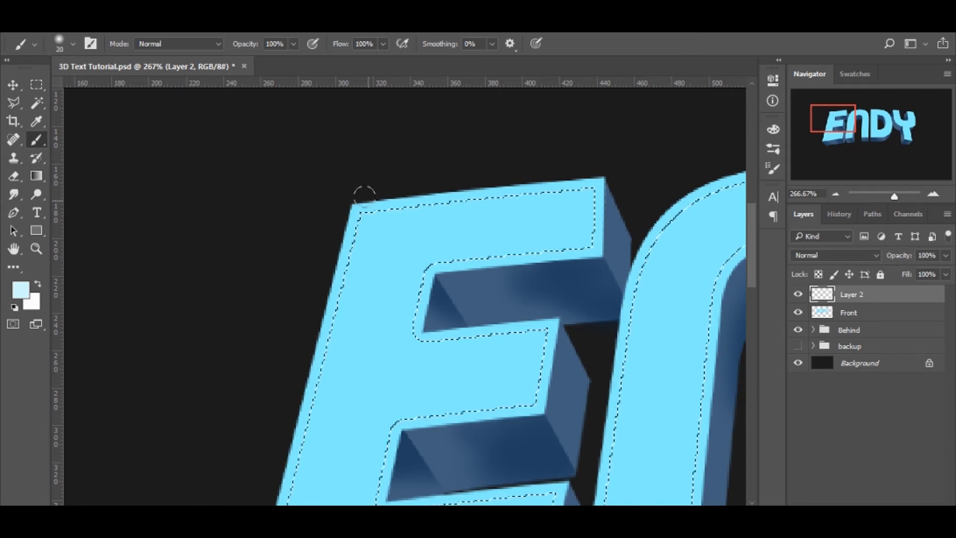
left_click_drag(353, 197, 344, 197)
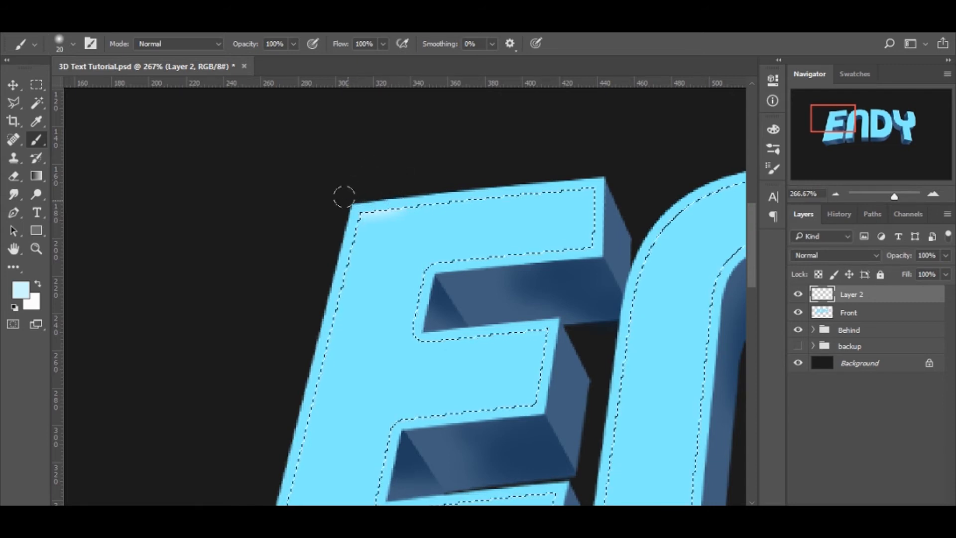
Extend the E's corner highlight along the top edge and down the left edge of the face.
key("z")
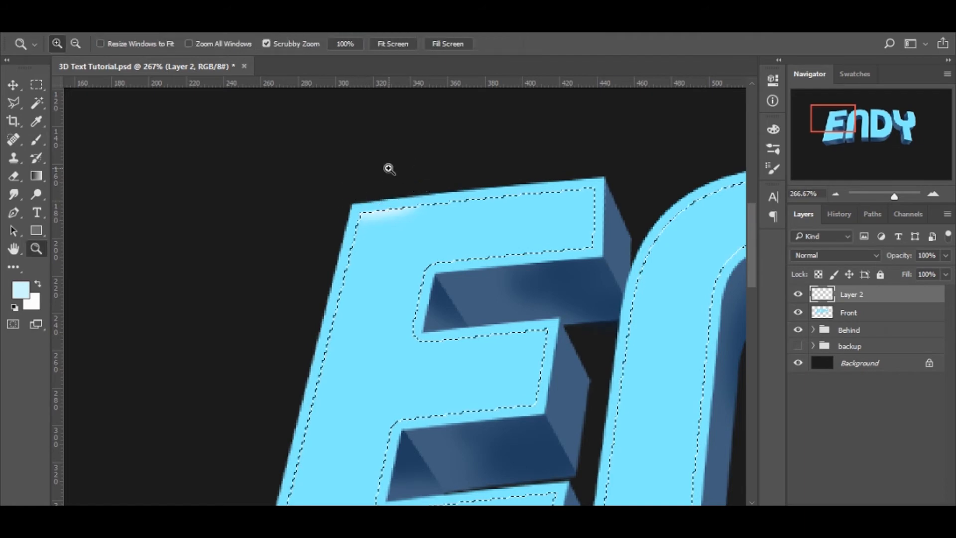
left_click_drag(388, 168, 433, 169)
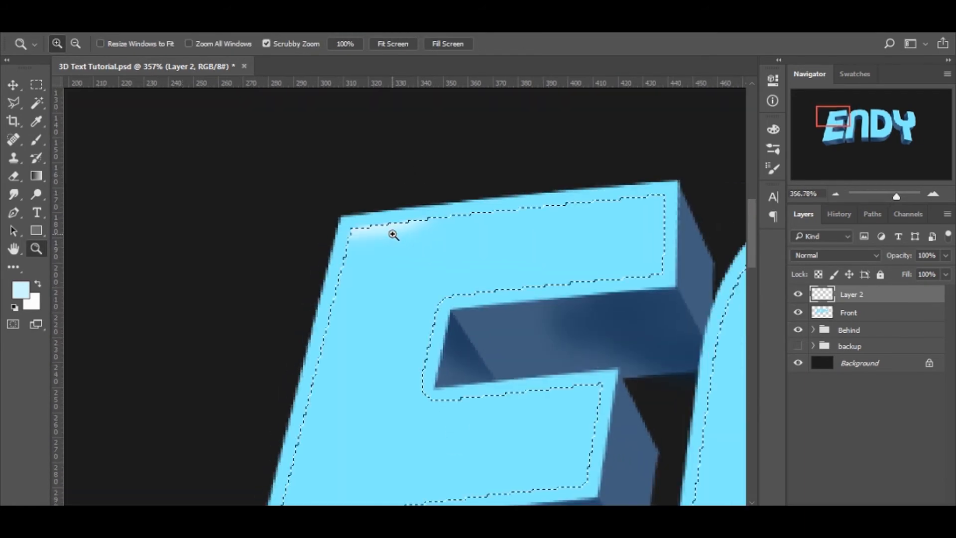
key("b")
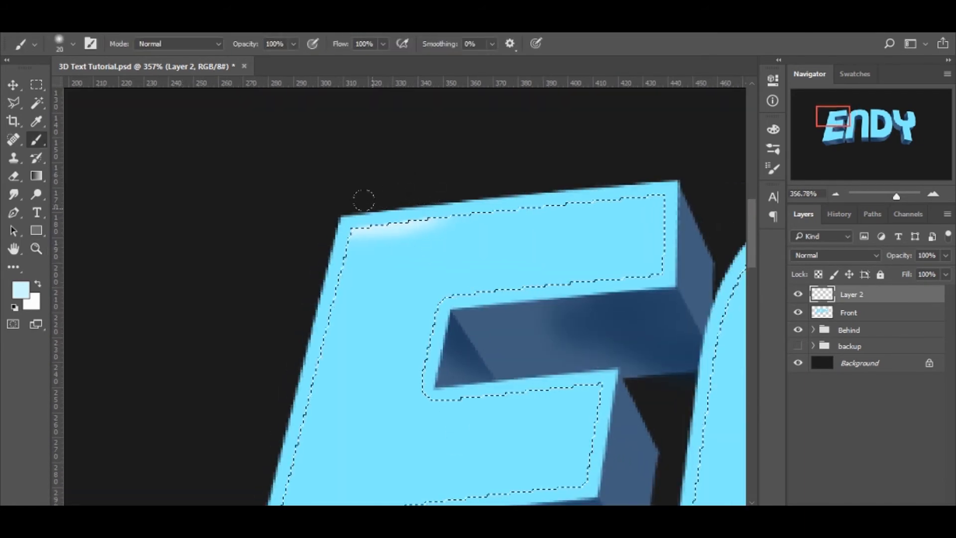
mouse_move(401, 204)
left_mouse_down()
mouse_move(516, 224)
mouse_move(404, 204)
mouse_move(444, 200)
mouse_move(391, 207)
mouse_move(416, 198)
left_mouse_up()
mouse_move(354, 201)
left_mouse_down()
mouse_move(318, 244)
mouse_move(325, 209)
mouse_move(305, 277)
mouse_move(327, 255)
left_mouse_up()
Paint highlights along the lower, right and top edges of the E's upper arm near its end.
scroll(328, 255, "right", 8)
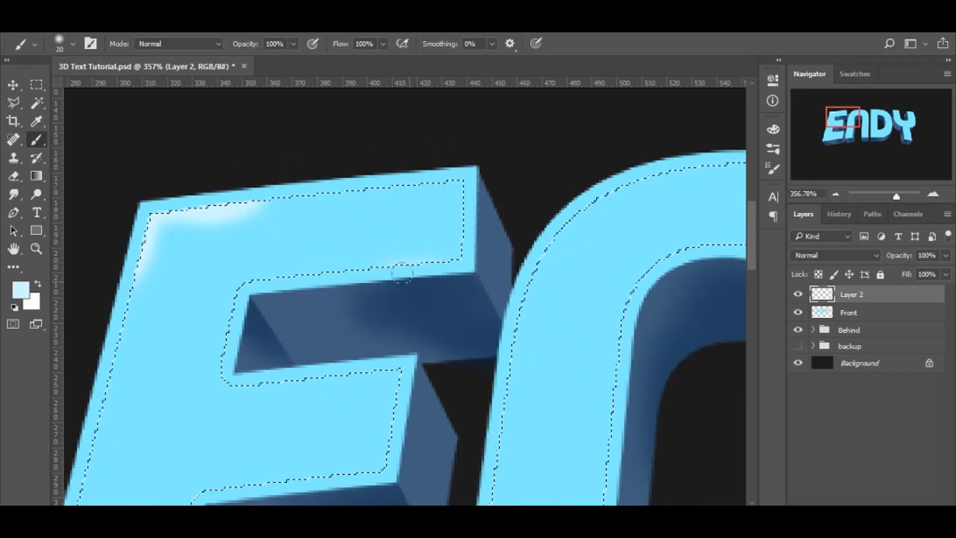
left_click_drag(402, 273, 451, 280)
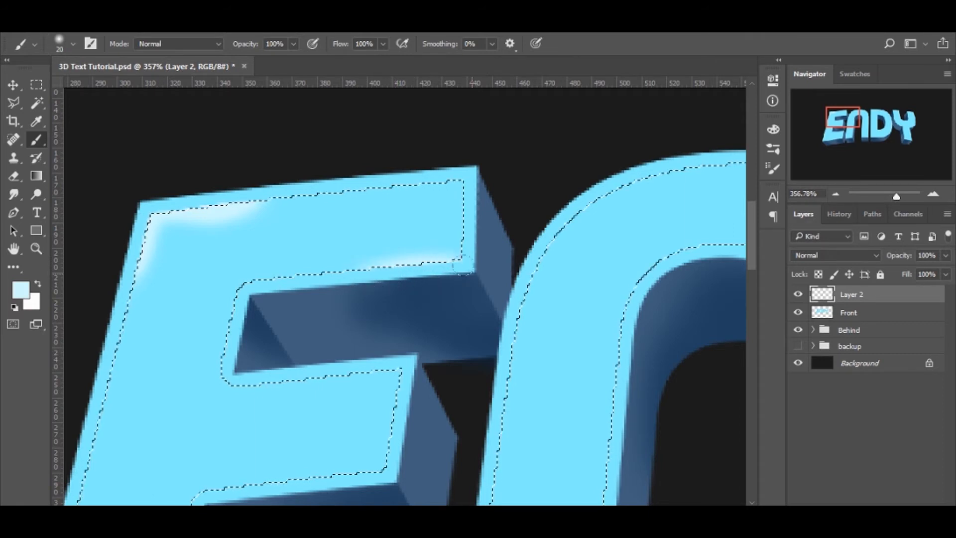
left_click_drag(472, 229, 471, 258)
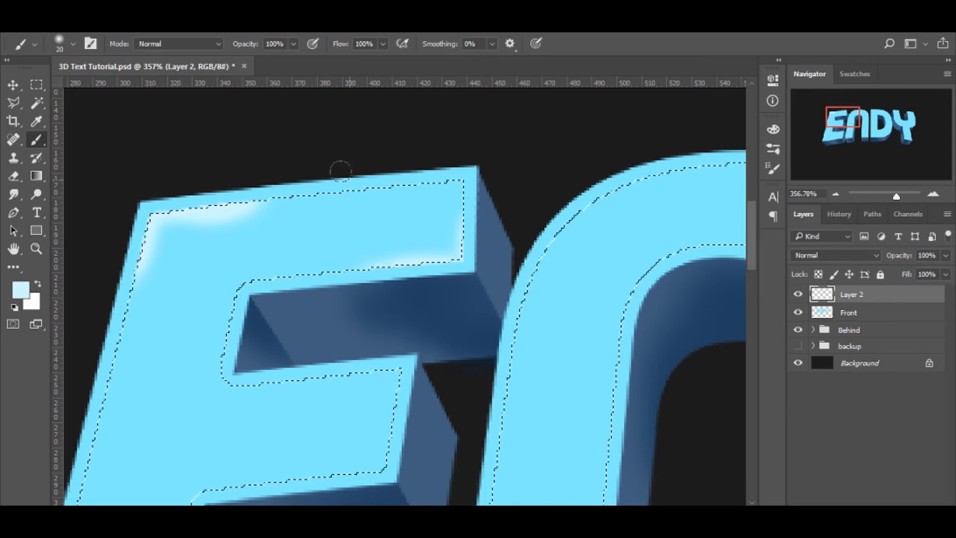
left_click_drag(342, 179, 404, 176)
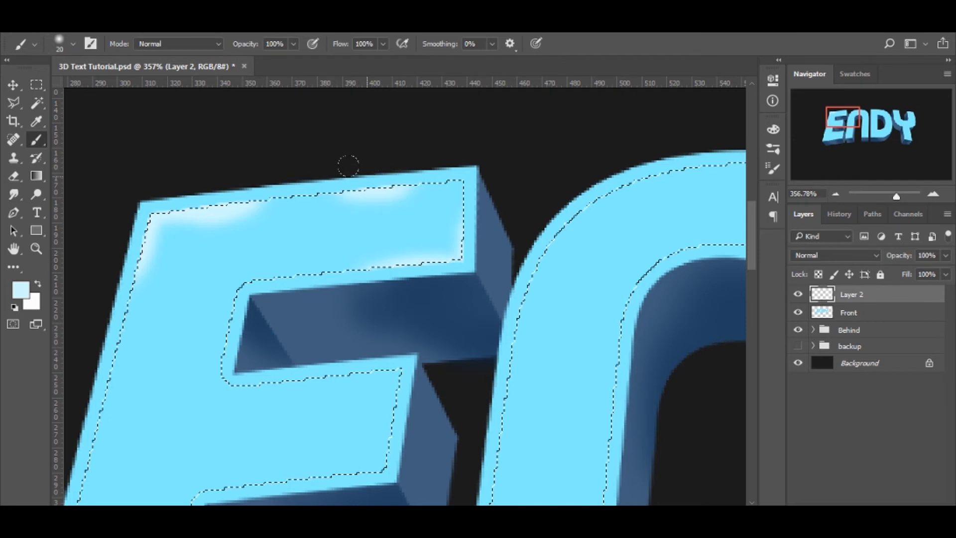
key("ctrl+d")
left_click_drag(390, 314, 559, 243)
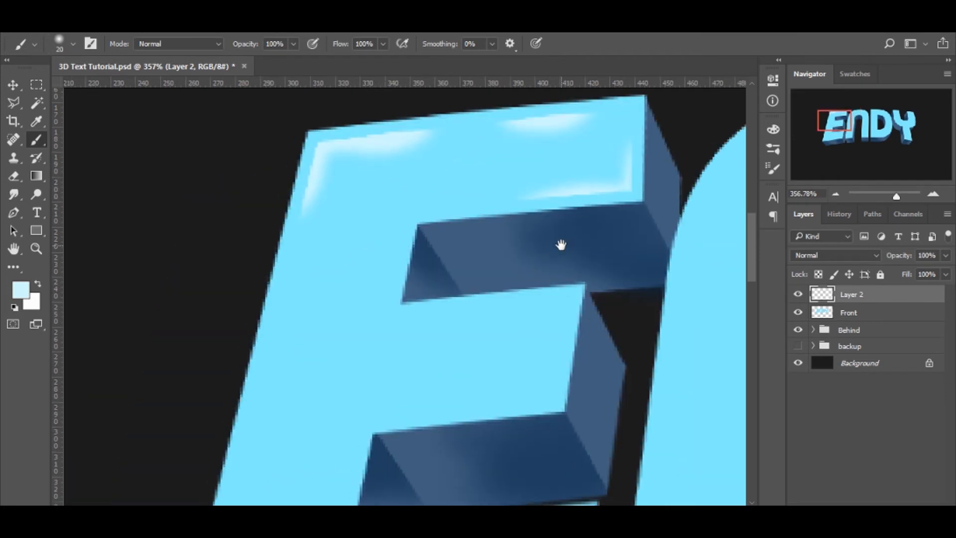
left_click_drag(610, 224, 638, 199)
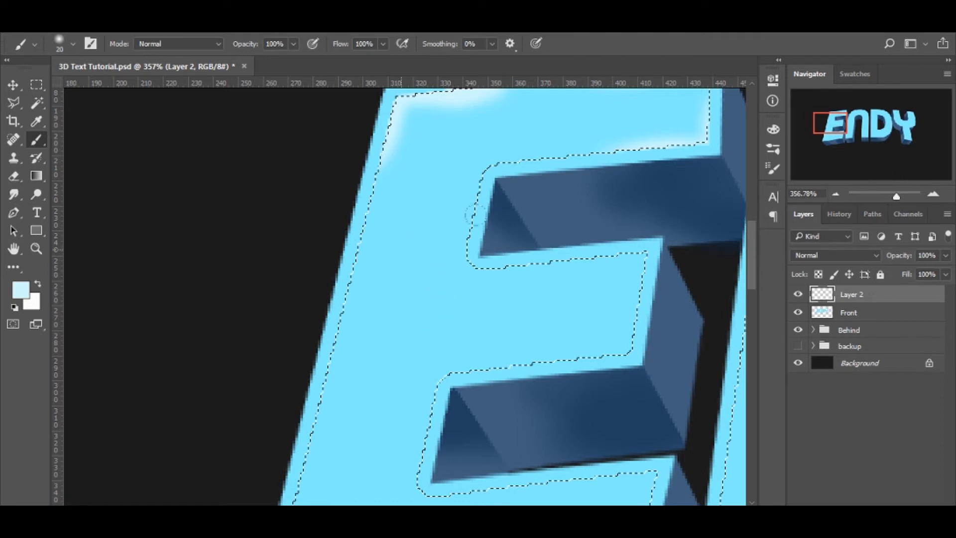
left_click_drag(425, 235, 384, 282)
key("e")
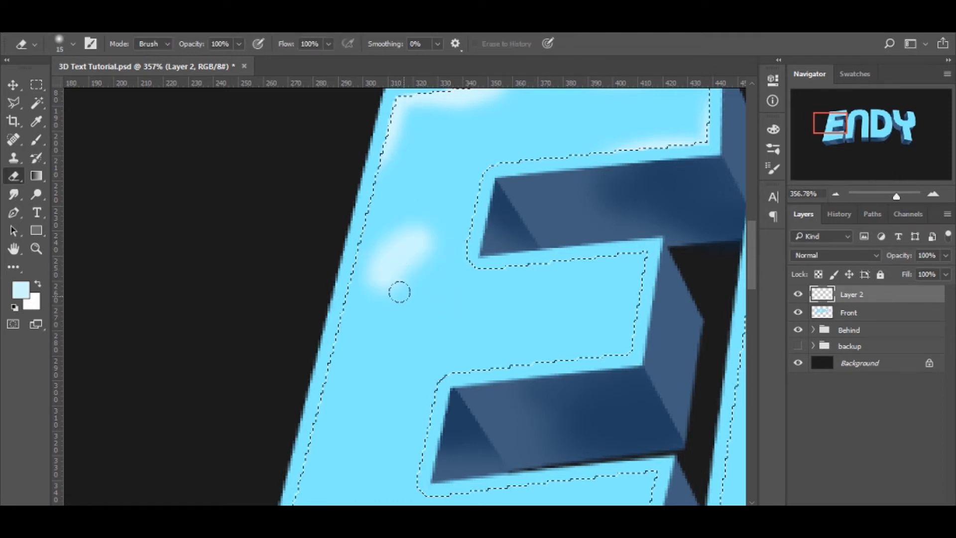
left_click_drag(406, 230, 390, 236)
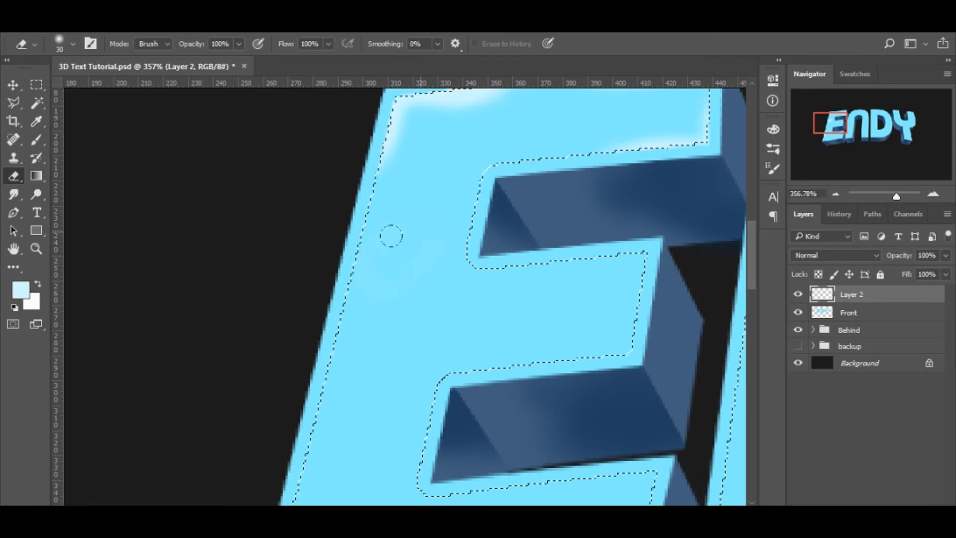
Paint a soft highlight along the top edge of the E's middle arm, inside the selection.
mouse_move(468, 204)
left_mouse_down()
mouse_move(420, 262)
mouse_move(465, 241)
mouse_move(451, 224)
left_mouse_up()
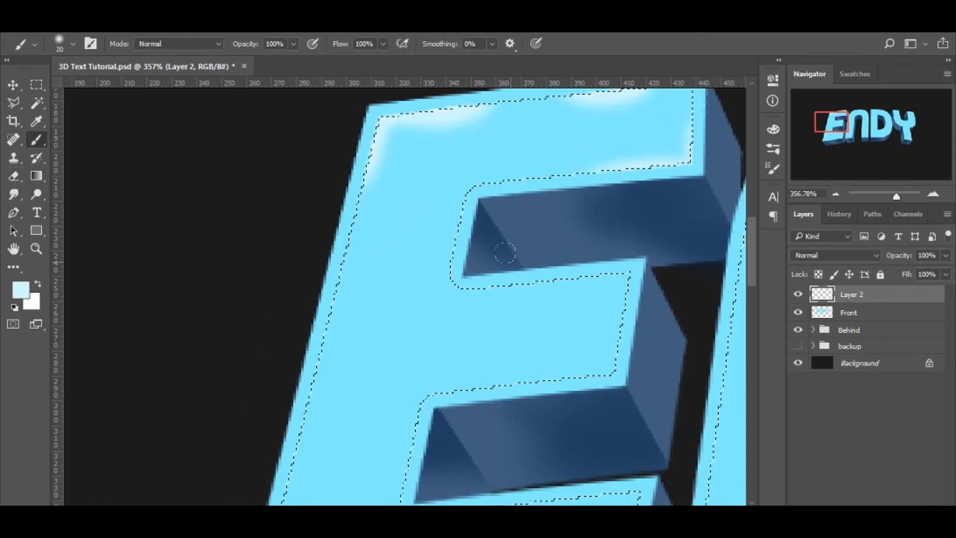
key("z")
left_click_drag(558, 263, 526, 264)
key("b")
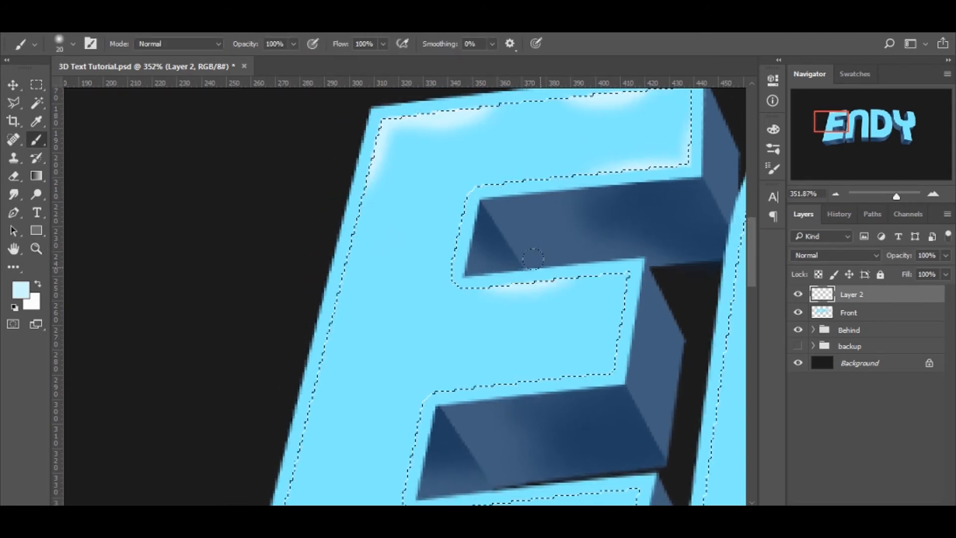
left_click_drag(622, 251, 574, 252)
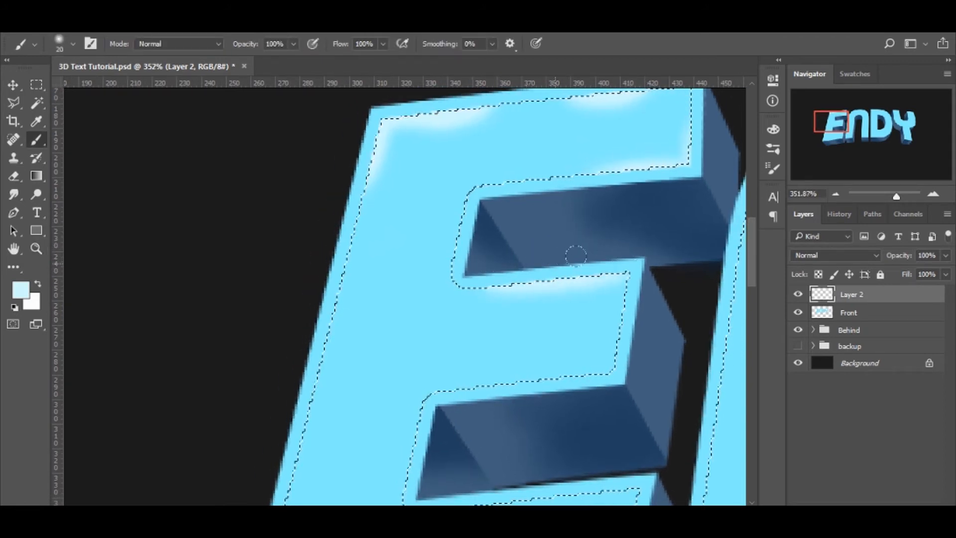
Paint a soft highlight along the lower edge of the E's middle arm near its end.
key("space")
left_click_drag(592, 318, 608, 222)
mouse_move(572, 287)
left_mouse_down()
mouse_move(633, 285)
mouse_move(543, 293)
mouse_move(578, 295)
left_mouse_up()
key("space")
left_click_drag(551, 337, 541, 266)
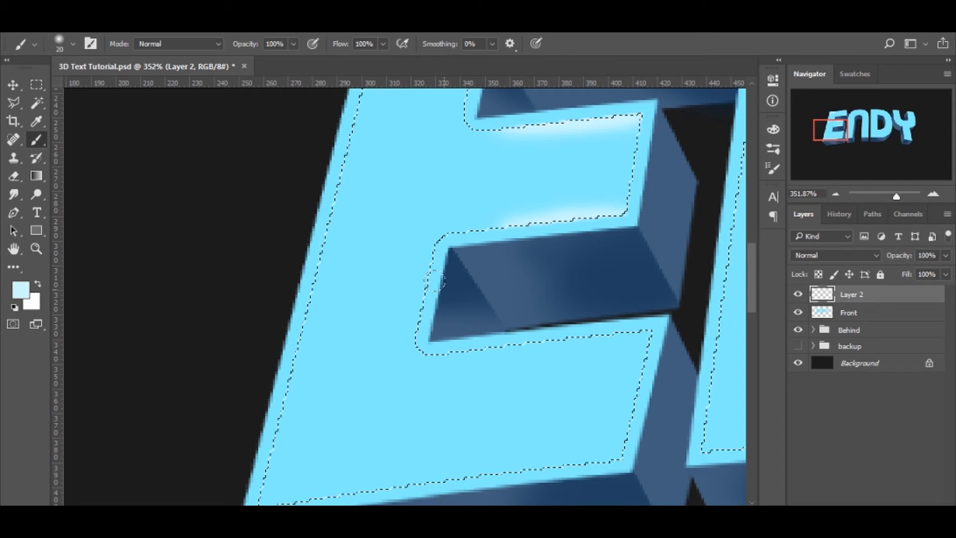
Paint highlights around the E's lower inner notch and along the end and bottom edges of its lower arm.
left_click_drag(434, 280, 474, 348)
key("space")
left_click_drag(562, 368, 500, 302)
left_click_drag(579, 319, 549, 393)
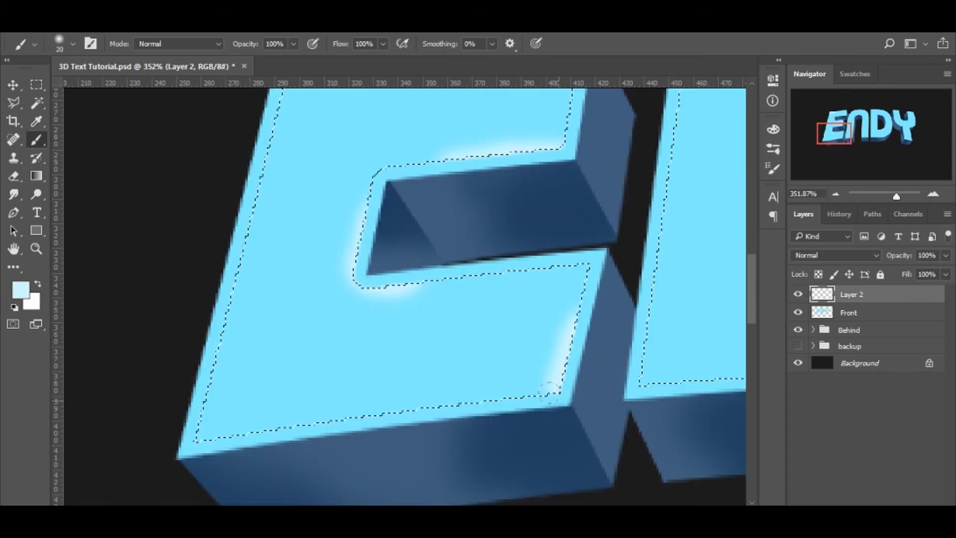
left_click_drag(549, 393, 492, 408)
Paint highlights at the E's bottom-left corner and along the middle of its slanted left edge.
key("space")
left_click_drag(188, 383, 317, 313)
mouse_move(319, 316)
left_mouse_down()
mouse_move(299, 344)
mouse_move(318, 300)
left_mouse_up()
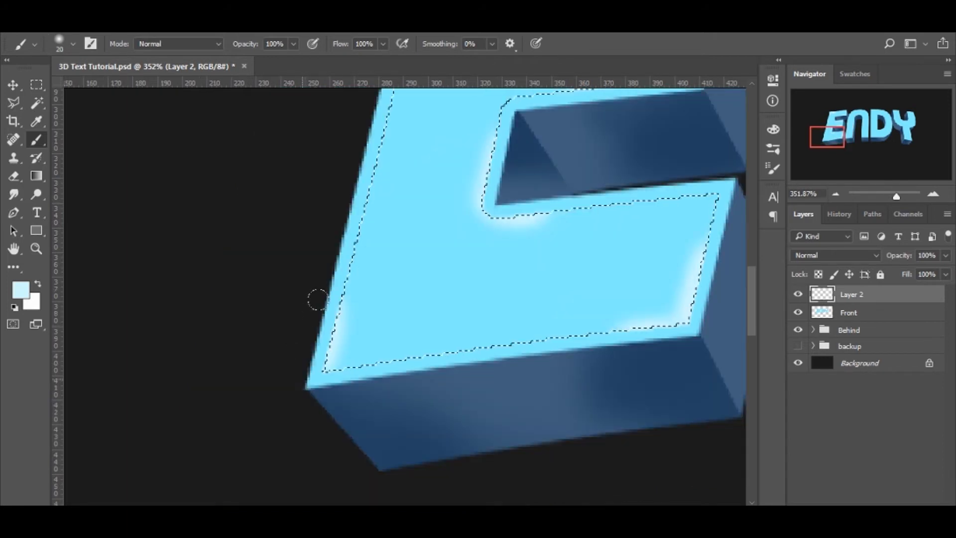
key("space")
mouse_move(406, 198)
left_mouse_down()
mouse_move(375, 394)
mouse_move(376, 261)
left_mouse_up()
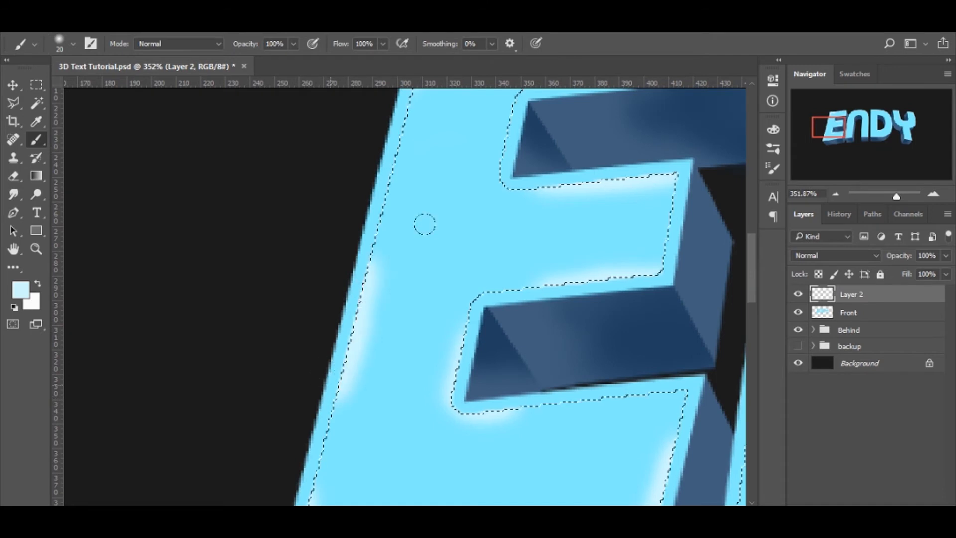
Brush highlights onto the N's left leg at its lower right corner and midway along its outer left edge.
key("ctrl+space")
left_click_drag(531, 408, 478, 399)
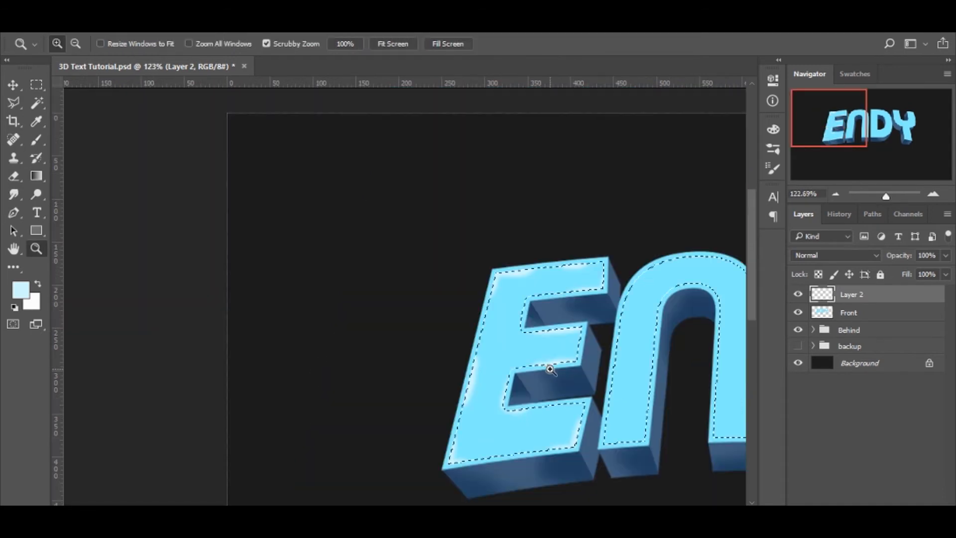
left_click_drag(550, 368, 587, 349)
left_click_drag(589, 347, 346, 294)
left_click_drag(472, 281, 468, 249)
mouse_move(469, 247)
left_mouse_down()
mouse_move(452, 299)
mouse_move(495, 220)
left_mouse_up()
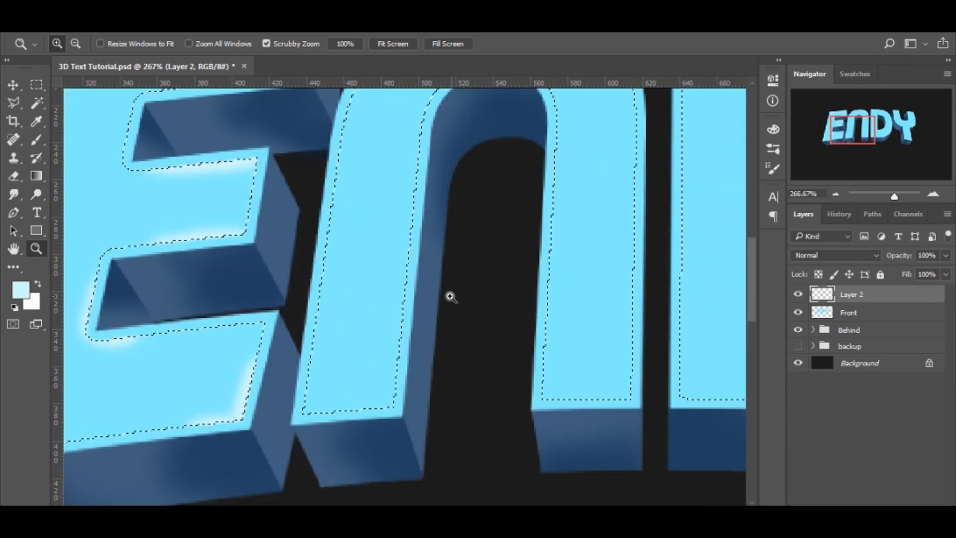
key("b")
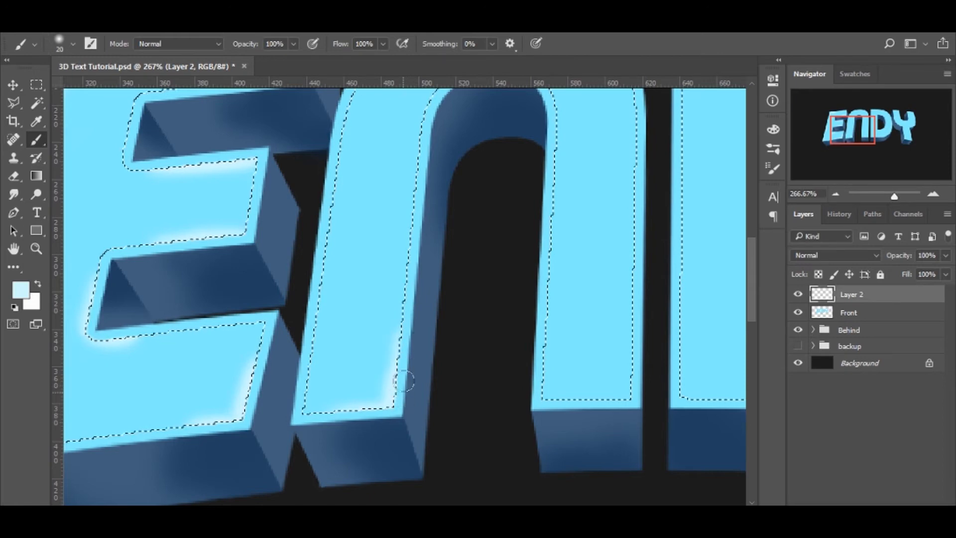
left_click_drag(440, 310, 451, 422)
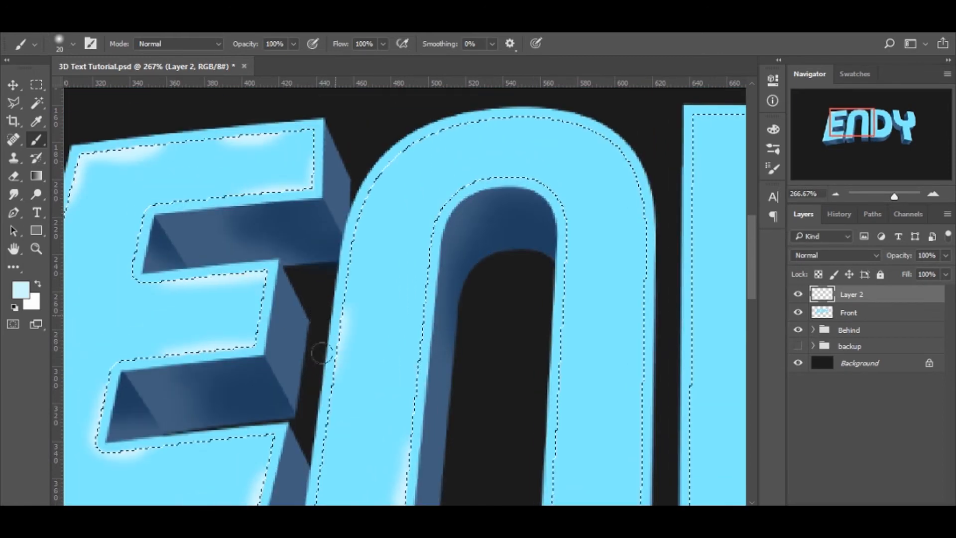
left_click_drag(342, 359, 375, 273)
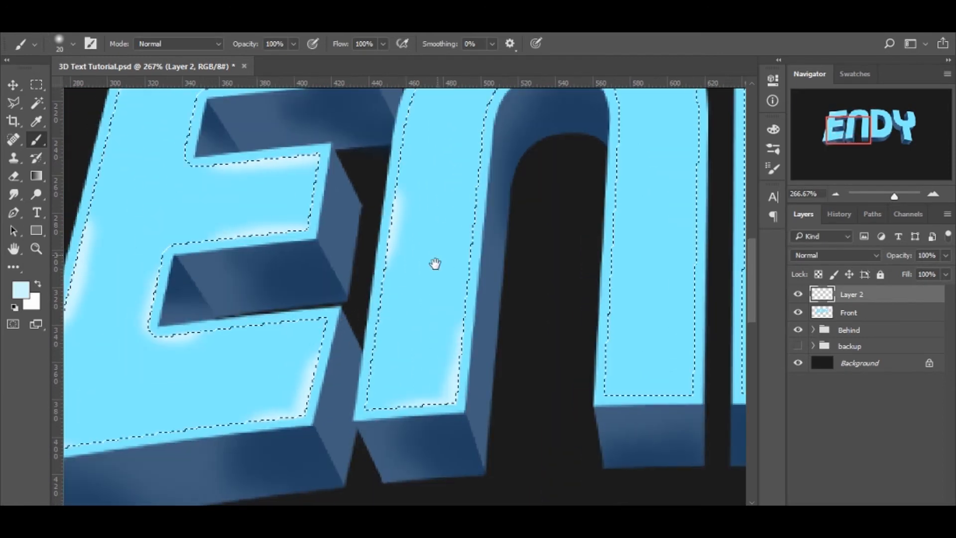
Paint highlights along both outer shoulders of the N's arch and around the top of its inner curve.
left_click_drag(433, 264, 403, 425)
mouse_move(396, 223)
left_mouse_down()
mouse_move(448, 178)
mouse_move(404, 205)
mouse_move(457, 176)
mouse_move(424, 200)
mouse_move(509, 170)
left_mouse_up()
left_click_drag(513, 247, 542, 244)
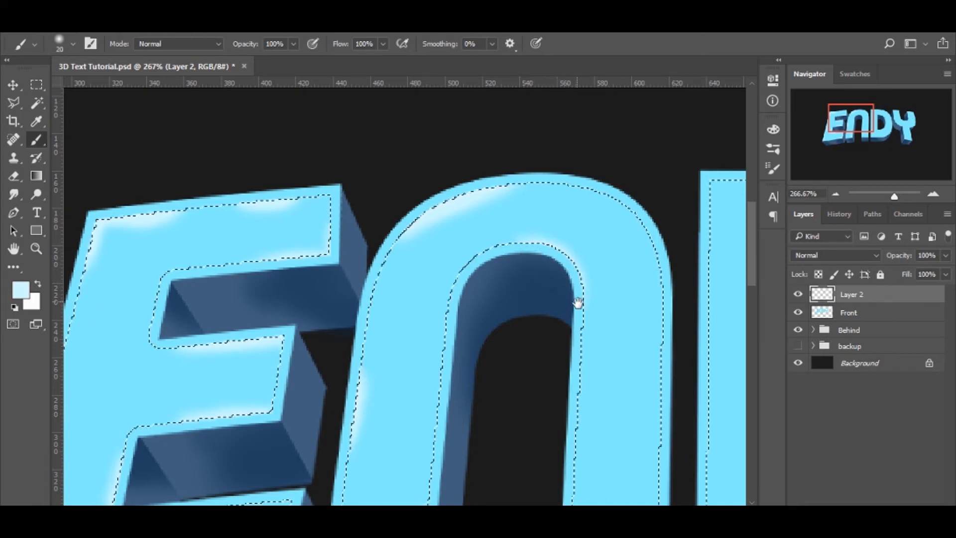
left_click_drag(575, 307, 477, 340)
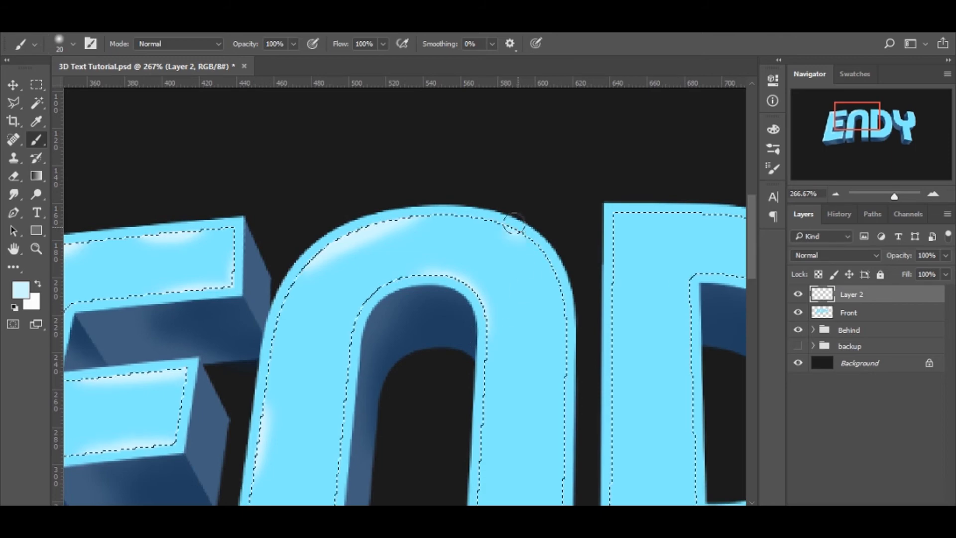
left_click_drag(540, 244, 565, 277)
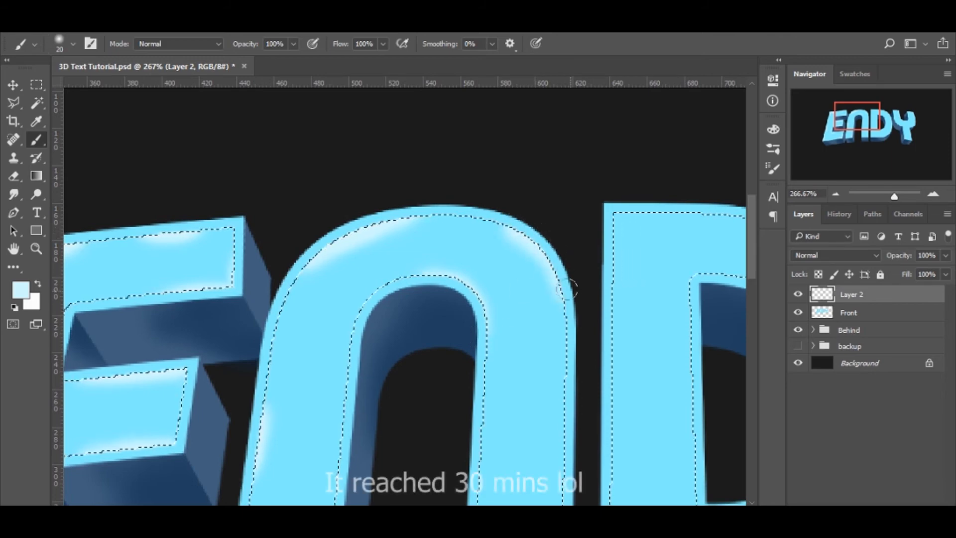
Paint highlights along the inner, bottom and outer edges of the N's right leg.
left_click_drag(566, 207, 567, 43)
left_click_drag(471, 290, 467, 347)
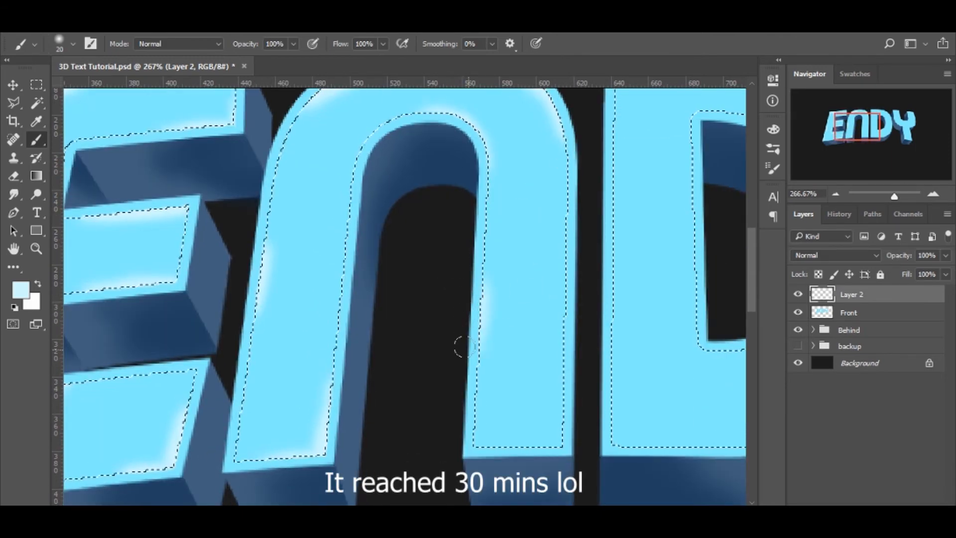
left_click_drag(471, 455, 544, 467)
mouse_move(572, 343)
left_mouse_down()
mouse_move(567, 323)
mouse_move(570, 357)
left_mouse_up()
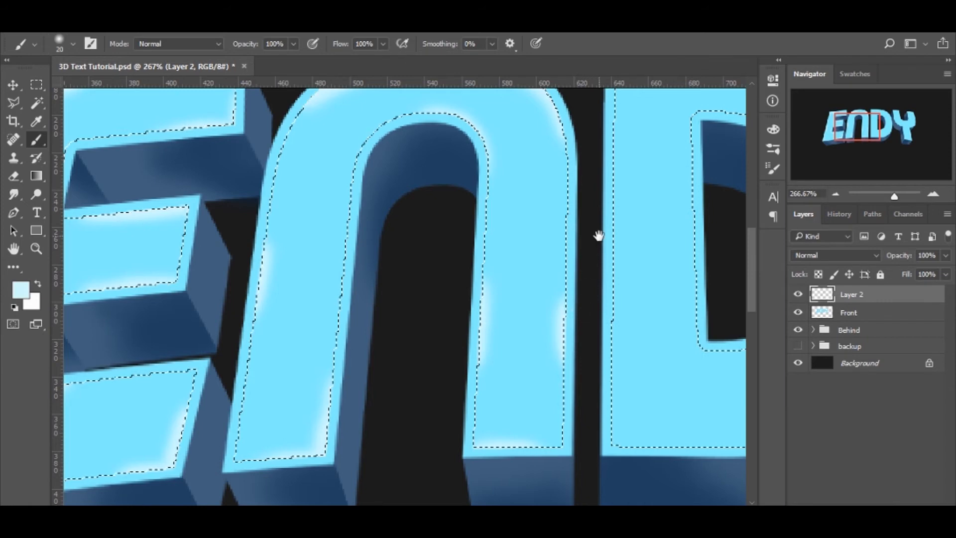
Paint a highlight at the D's top-left corner, along the top and left edges of the face.
left_click_drag(597, 231, 445, 286)
left_click_drag(500, 182, 416, 224)
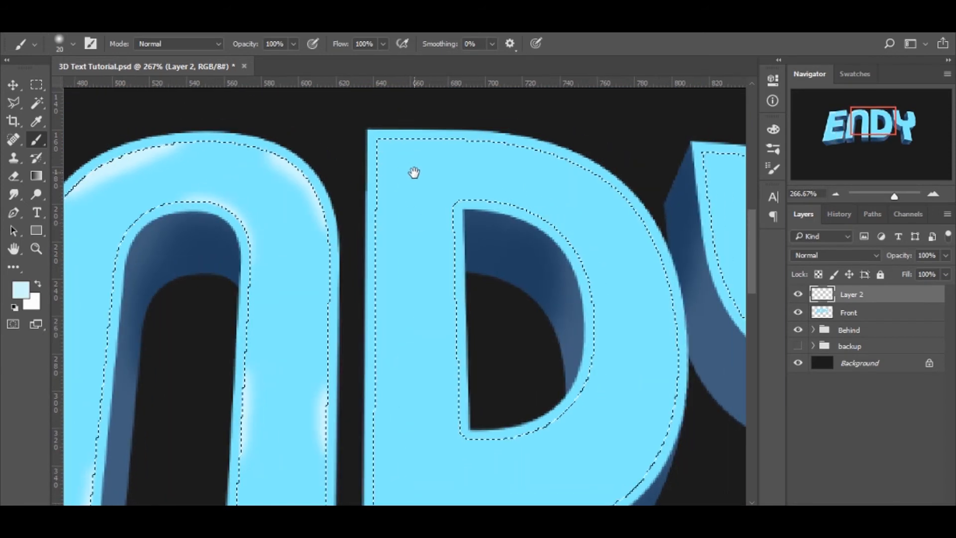
left_click_drag(413, 174, 341, 254)
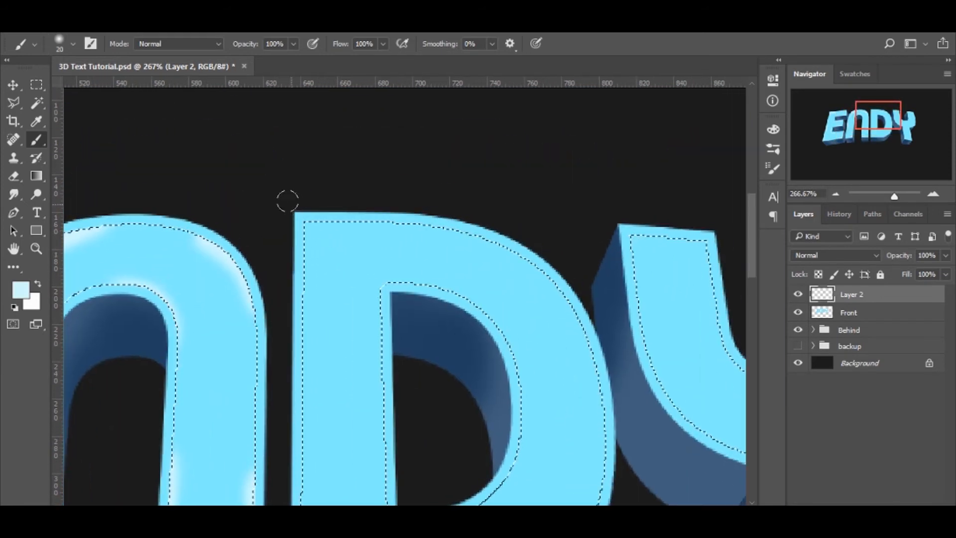
left_click_drag(283, 229, 283, 250)
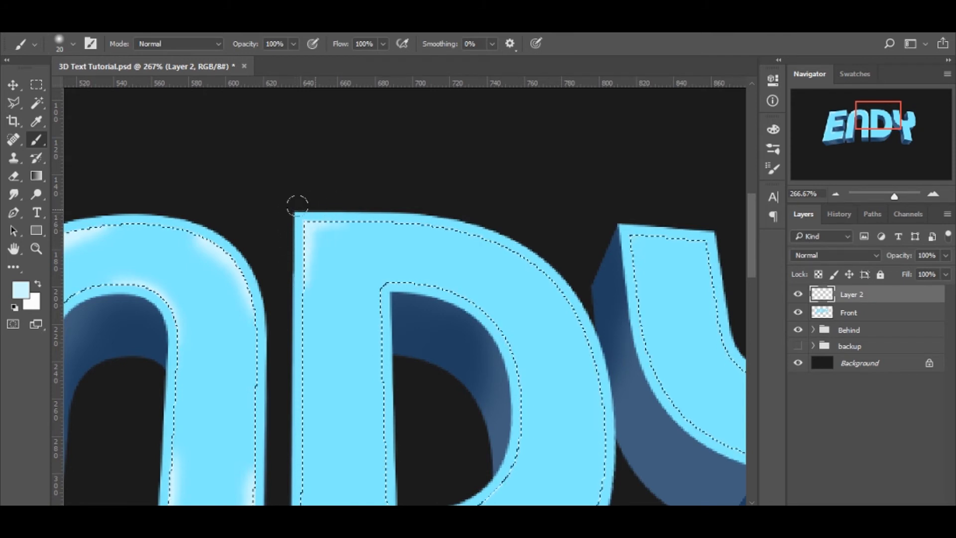
Paint highlights around the left, upper right and bottom edges of the D's counter, trimming the bottom one with the Eraser.
mouse_move(385, 293)
left_mouse_down()
mouse_move(397, 309)
mouse_move(391, 337)
mouse_move(387, 314)
mouse_move(391, 359)
left_mouse_up()
left_click_drag(469, 326, 500, 363)
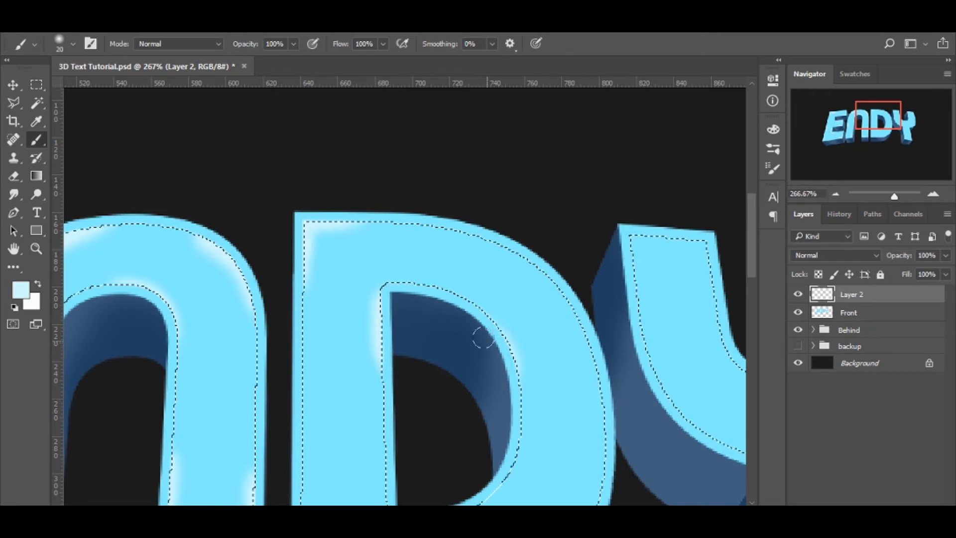
left_click_drag(471, 394, 481, 268)
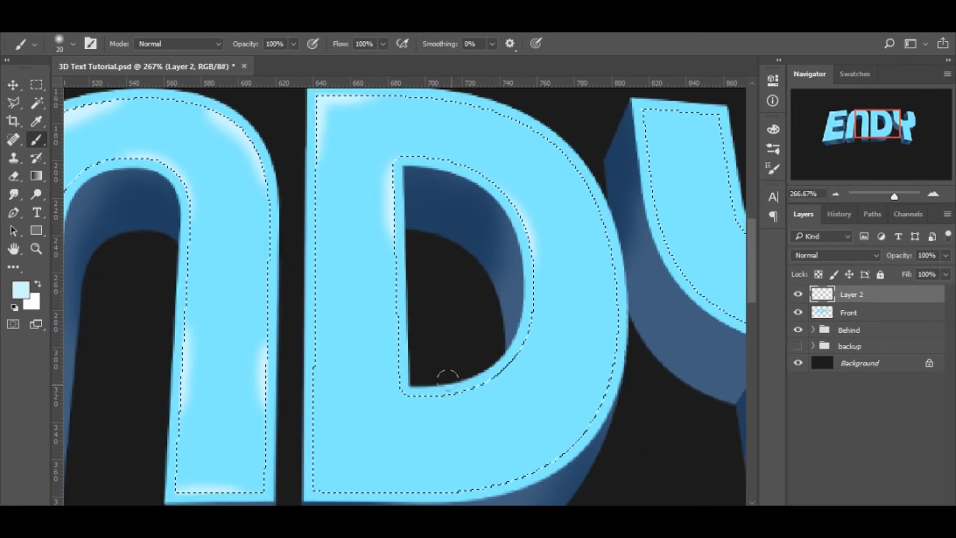
left_click_drag(411, 396, 465, 394)
key("e")
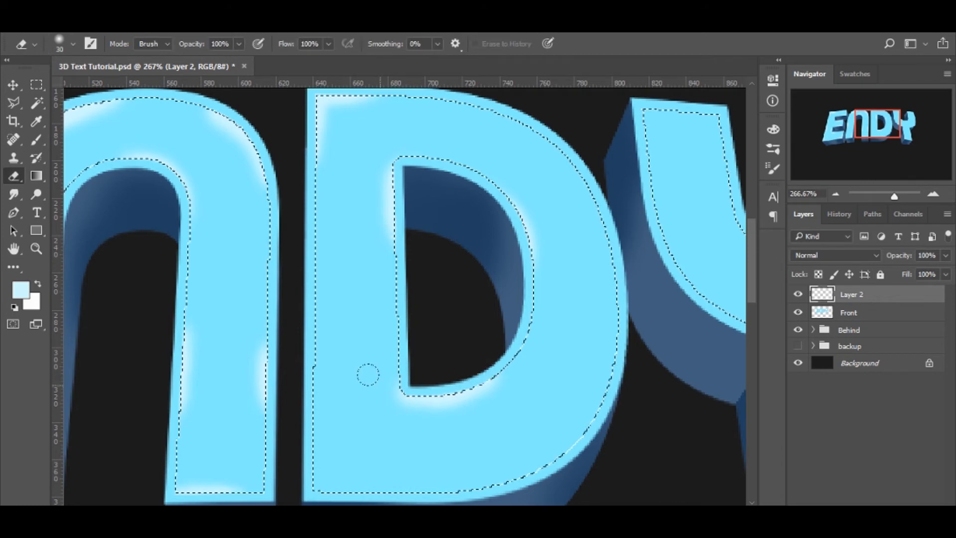
left_click_drag(391, 390, 479, 296)
Brush highlights onto the D's bottom-left corner and along the lower and upper parts of its outer right curve.
key("b")
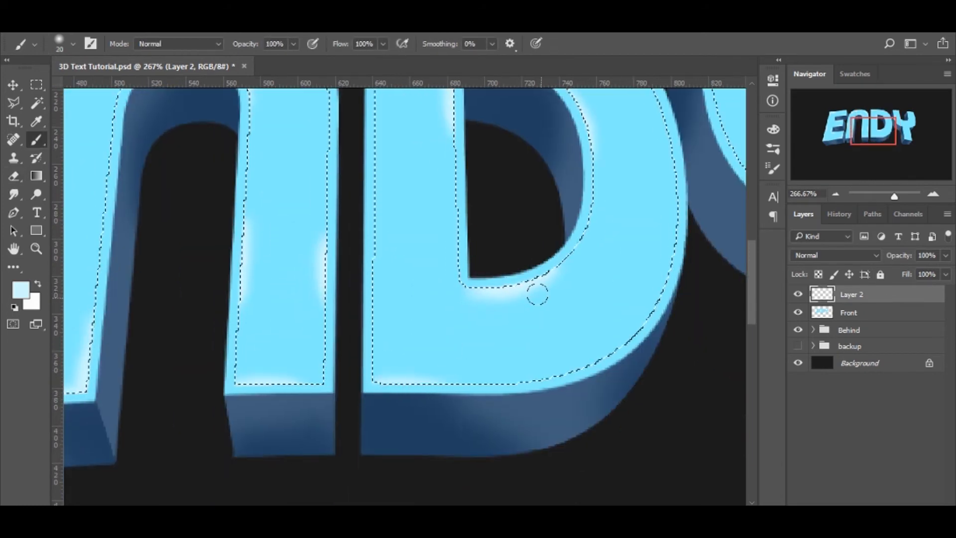
left_click_drag(357, 384, 362, 361)
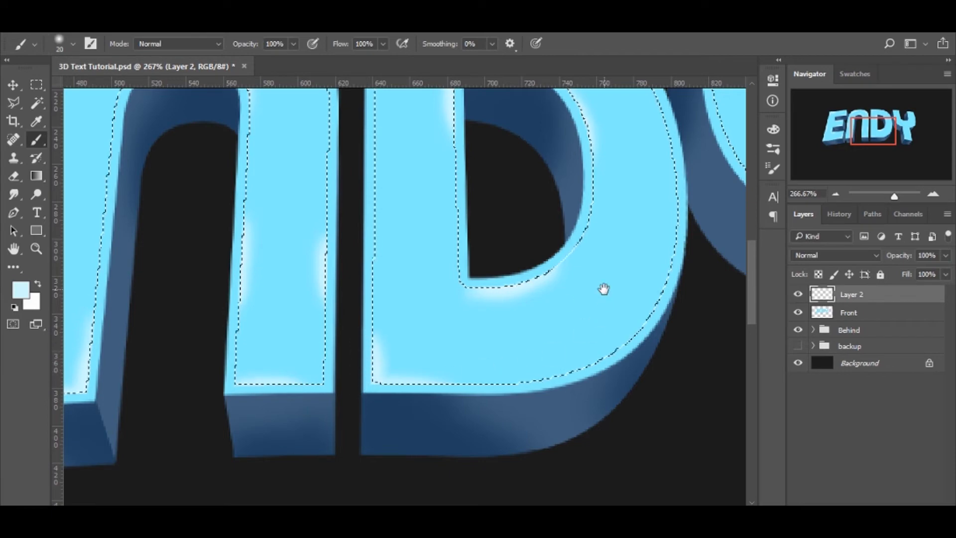
left_click_drag(604, 286, 435, 330)
left_click_drag(494, 316, 479, 367)
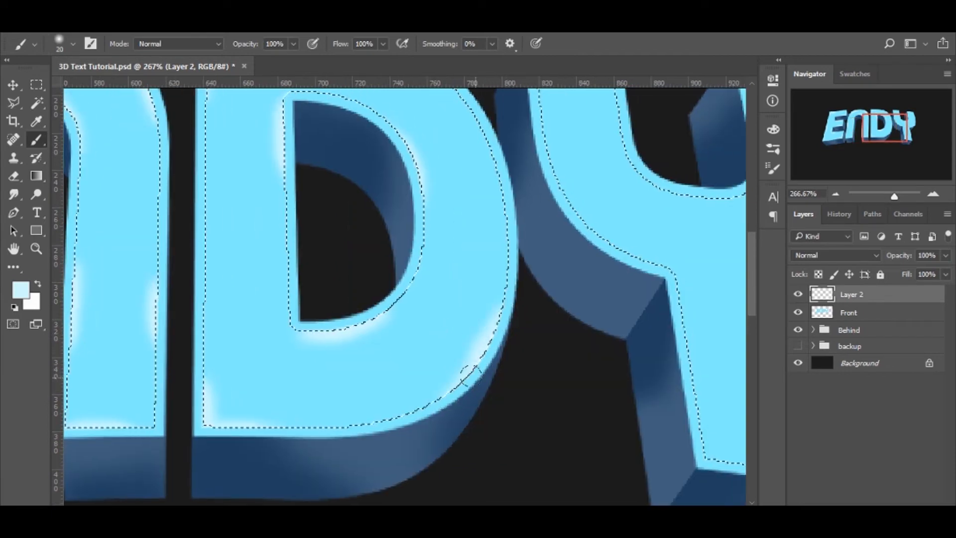
left_click_drag(531, 260, 465, 380)
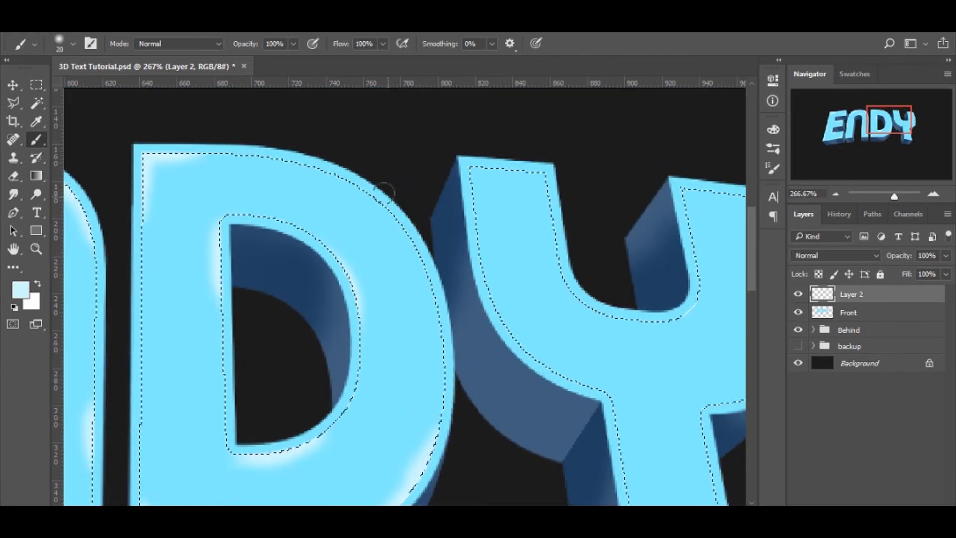
left_click_drag(385, 194, 441, 305)
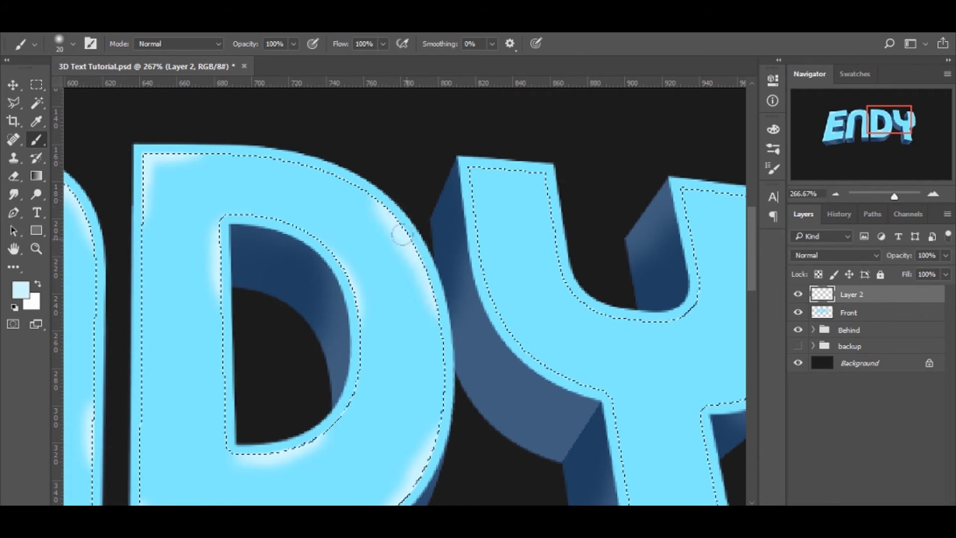
Check the highlights with the selection cleared, then restore it and paint a highlight midway down the D's left edge.
key("ctrl+d")
left_click_drag(396, 264, 501, 234)
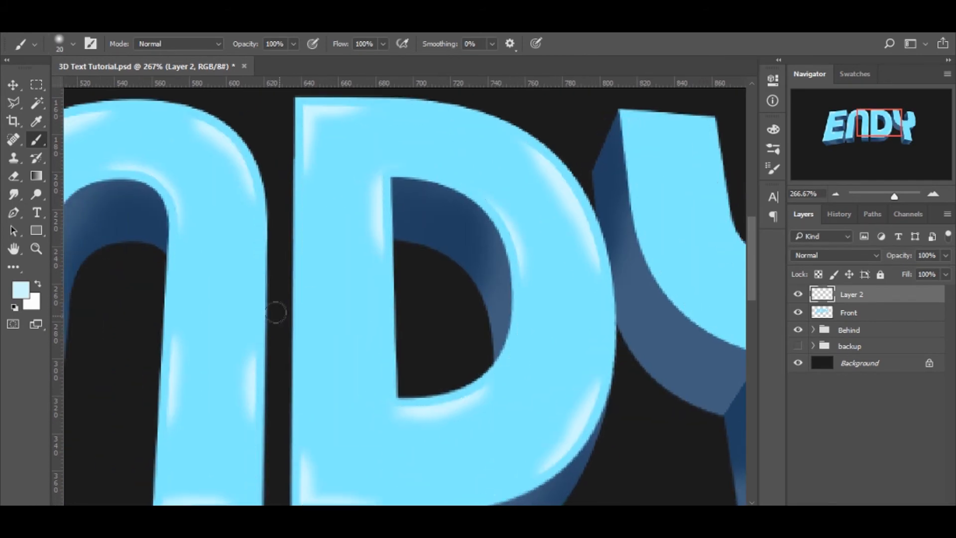
key("ctrl+shift+d")
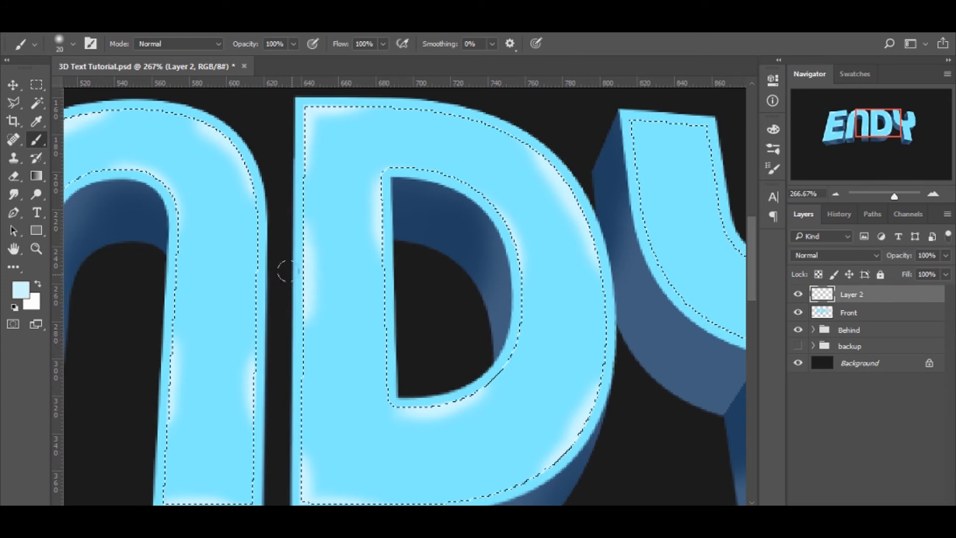
left_click_drag(288, 270, 292, 383)
Paint highlights around the top end of the Y's left arm and along its left edge and lower outer curve.
left_click_drag(414, 304, 230, 342)
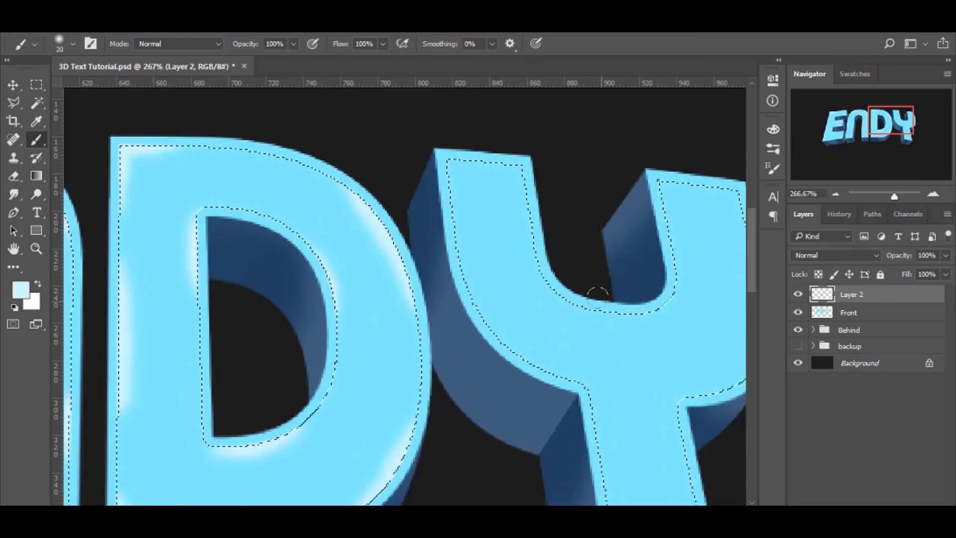
left_click_drag(545, 234, 463, 201)
left_click_drag(518, 256, 379, 232)
left_click_drag(362, 152, 345, 240)
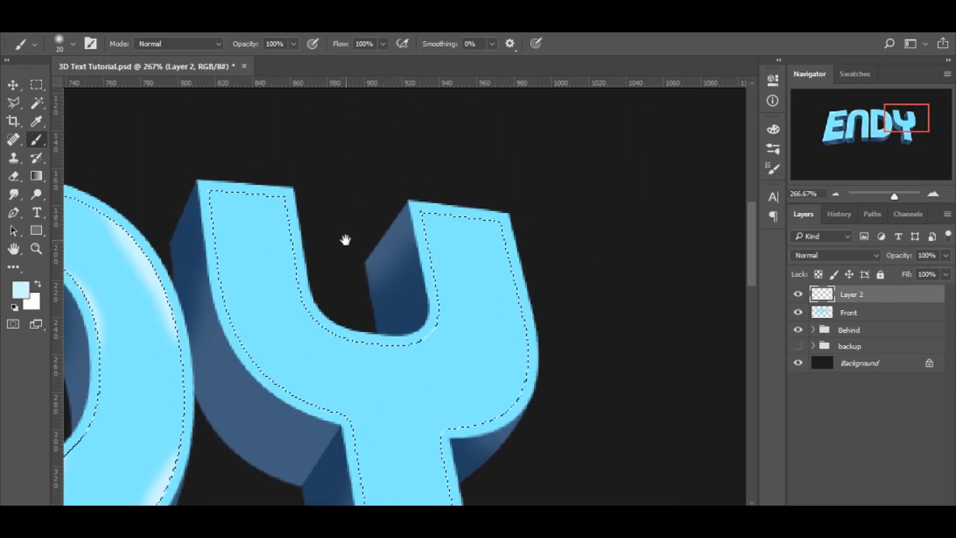
mouse_move(244, 195)
left_mouse_down()
mouse_move(302, 184)
mouse_move(288, 183)
mouse_move(303, 222)
left_mouse_up()
left_click_drag(203, 174, 196, 275)
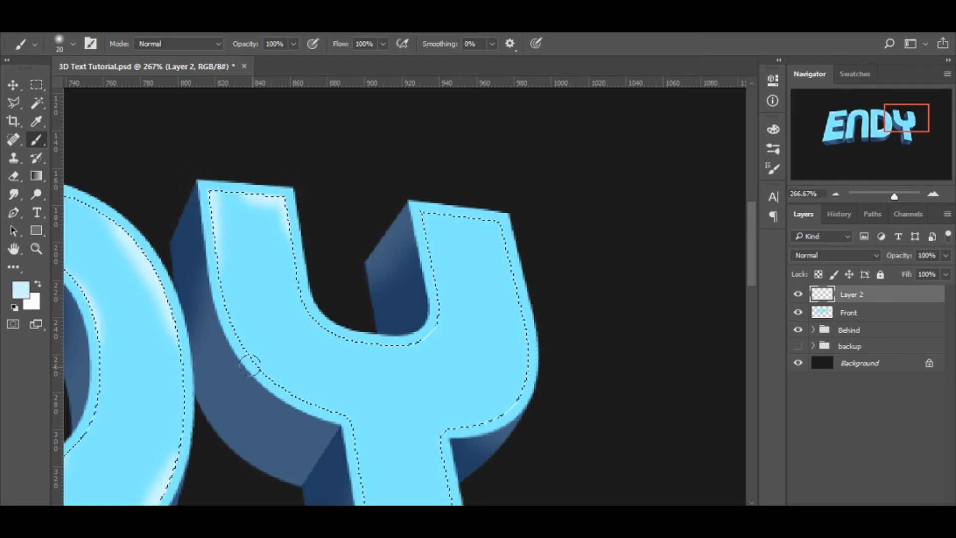
left_click_drag(250, 366, 286, 398)
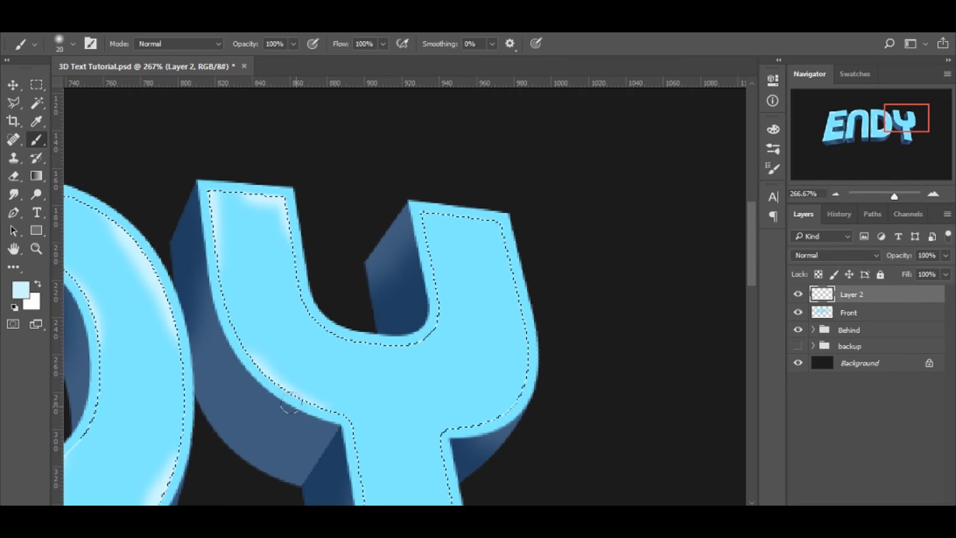
Paint highlights along the left edge of the Y's stem and at its bottom-right corner.
left_click_drag(330, 433, 330, 267)
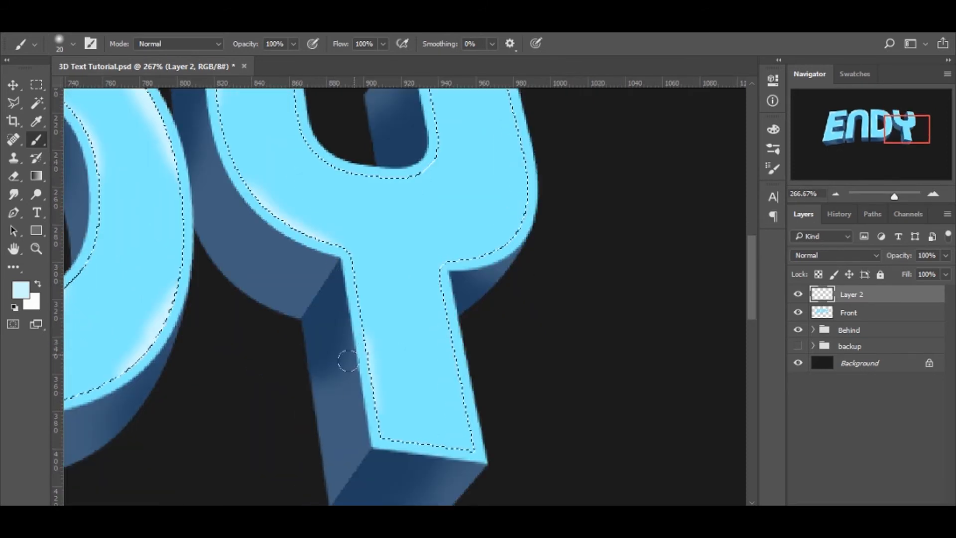
mouse_move(348, 361)
left_mouse_down()
mouse_move(358, 425)
mouse_move(348, 360)
mouse_move(363, 418)
left_mouse_up()
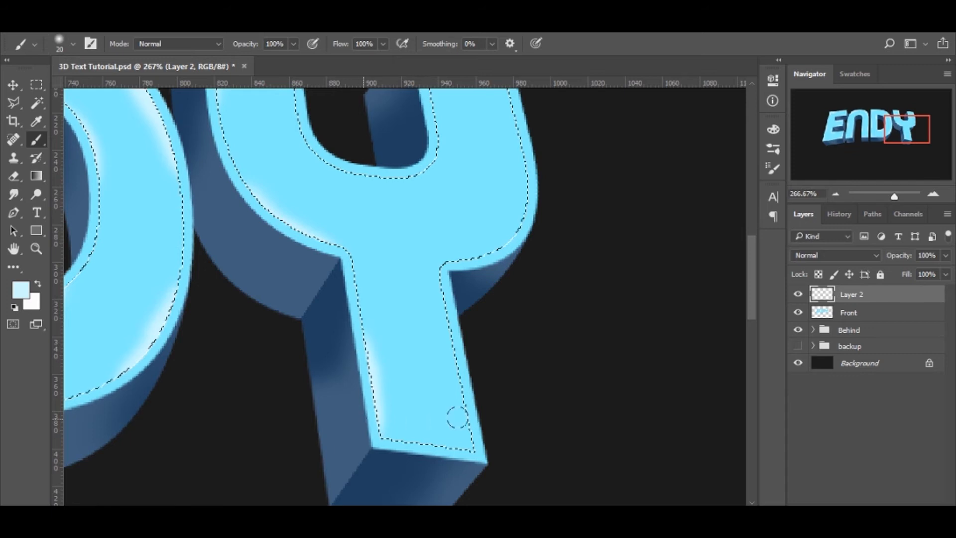
mouse_move(482, 404)
left_mouse_down()
mouse_move(487, 453)
mouse_move(445, 458)
mouse_move(479, 457)
left_mouse_up()
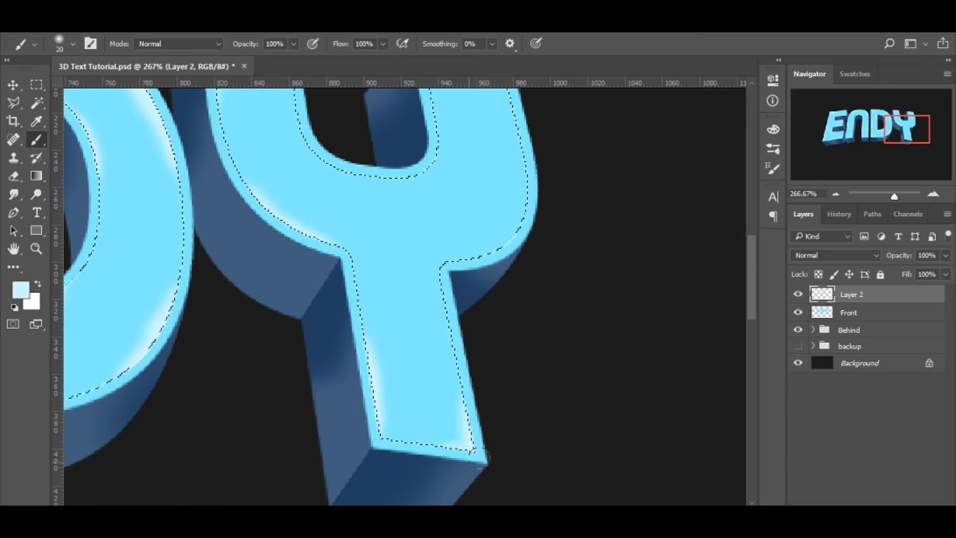
Paint highlights along the Y's lower right curve, the right arm's outer edge, the inner curve between the arms, and the right arm's top edge.
left_click_drag(473, 363, 397, 380)
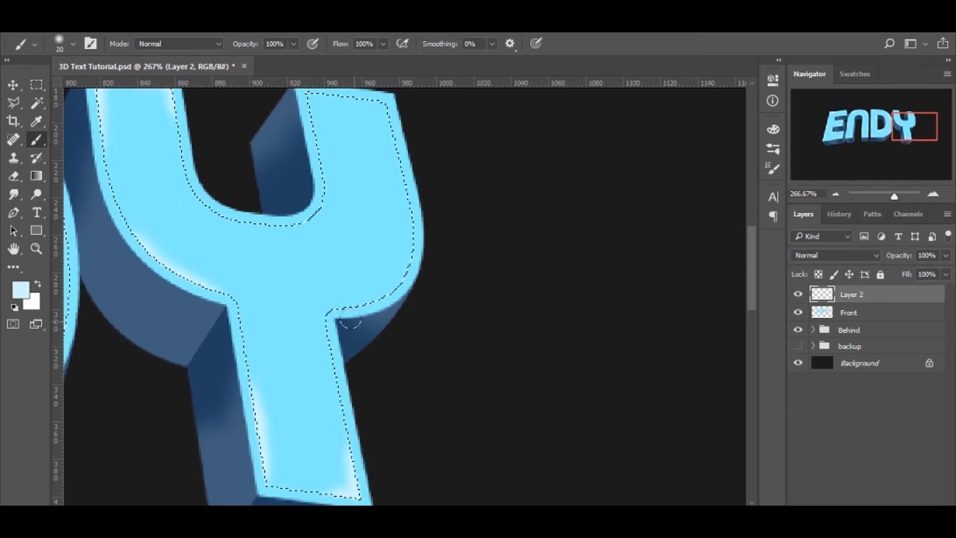
mouse_move(349, 320)
left_mouse_down()
mouse_move(433, 254)
mouse_move(359, 363)
left_mouse_up()
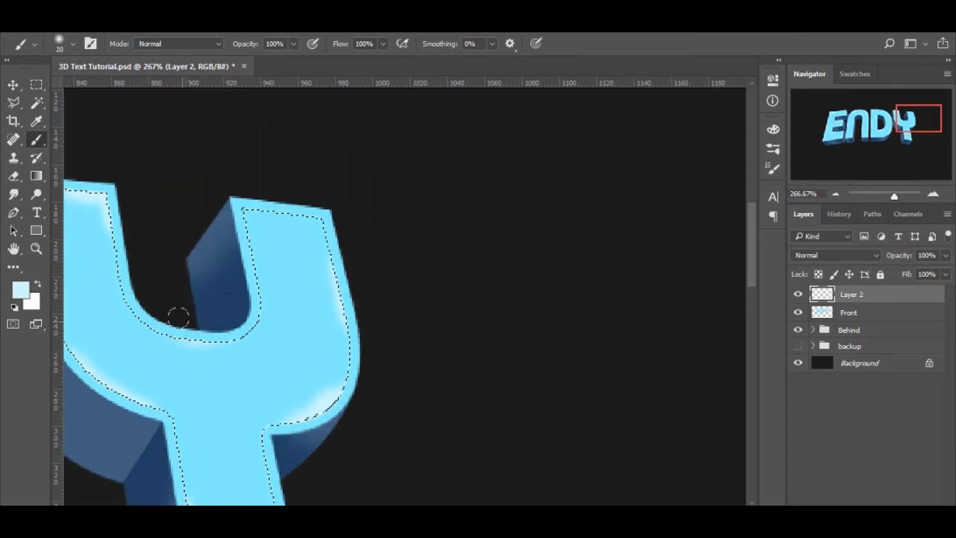
mouse_move(179, 318)
left_mouse_down()
mouse_move(222, 319)
mouse_move(171, 314)
mouse_move(199, 324)
left_mouse_up()
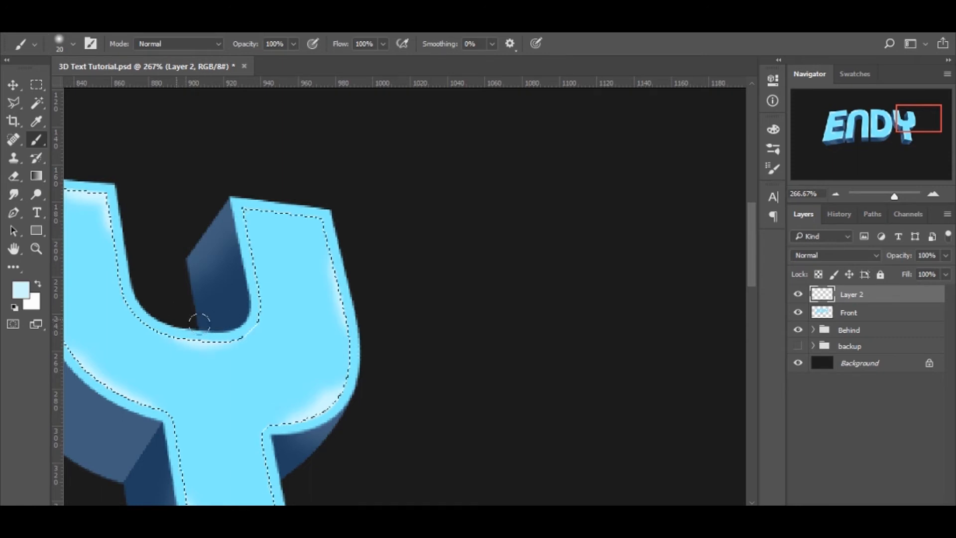
left_click_drag(203, 273, 184, 343)
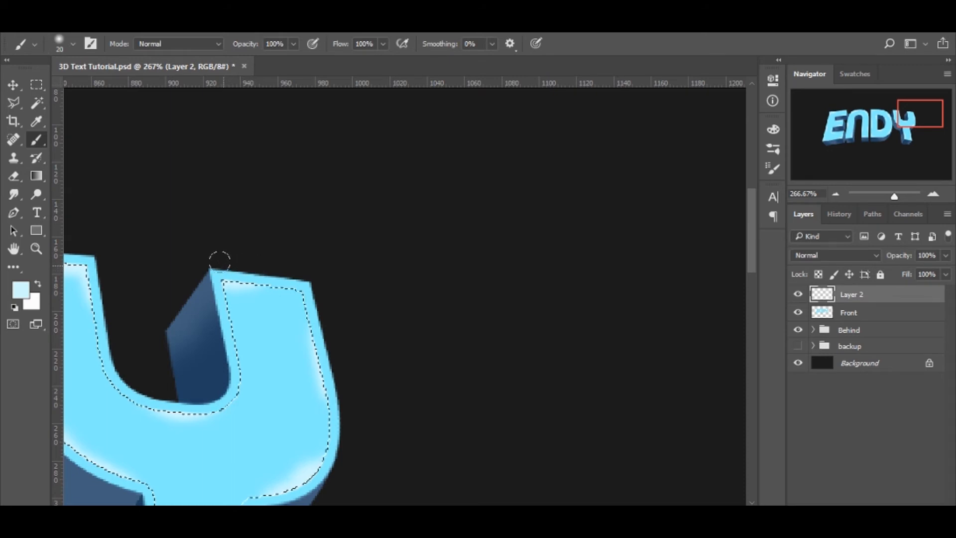
left_click_drag(288, 258, 550, 141)
Clear the inset selection around the letter faces.
key("z")
left_click_drag(443, 215, 365, 245)
left_click_drag(406, 283, 428, 284)
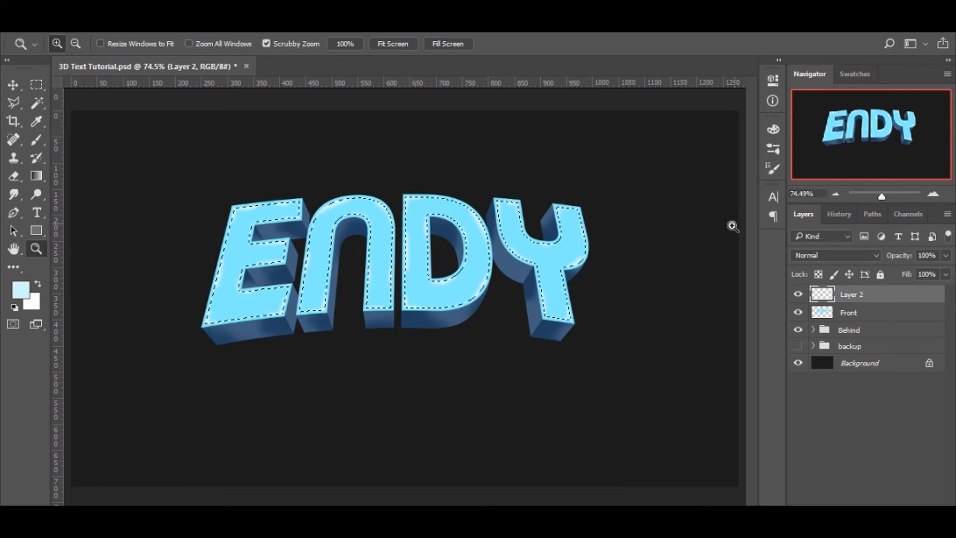
key("m")
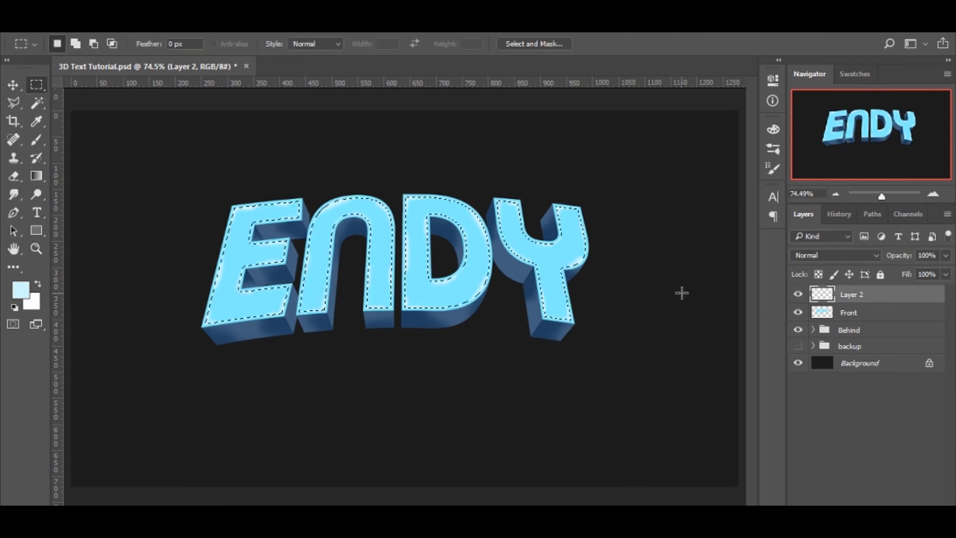
key("ctrl+d")
Set the highlight layer's blend mode to Color Dodge and its opacity to 83%.
key("z")
left_click_drag(390, 213, 388, 253)
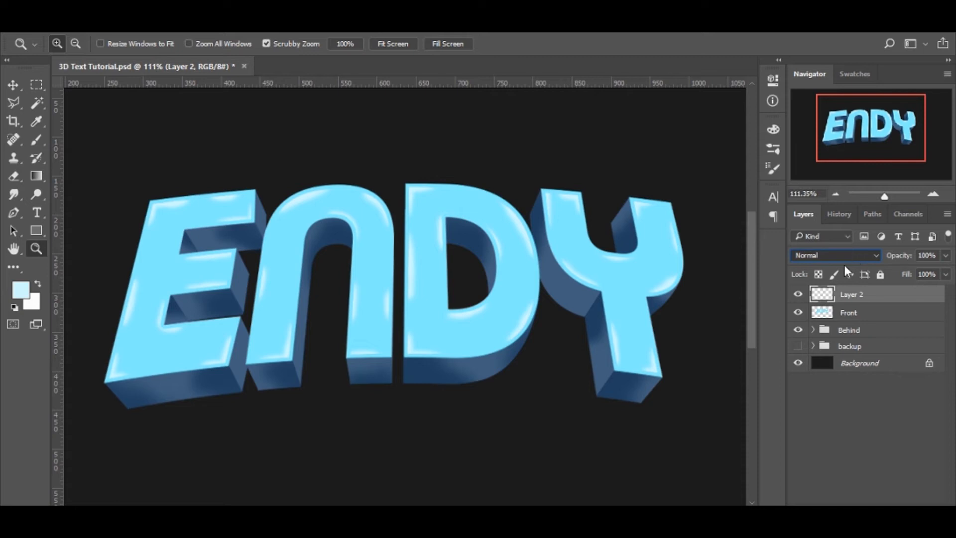
left_click(833, 359)
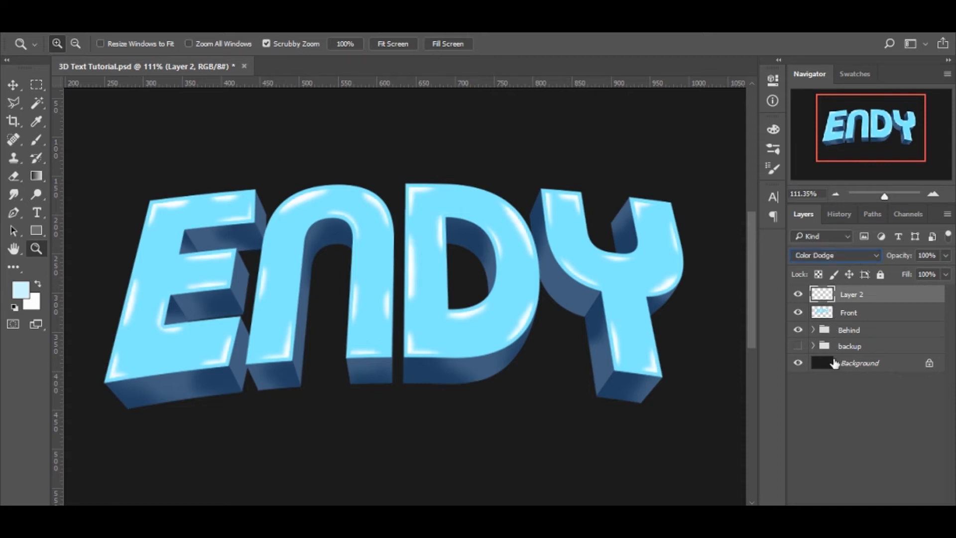
mouse_move(212, 190)
left_mouse_down()
mouse_move(237, 189)
mouse_move(219, 199)
left_mouse_up()
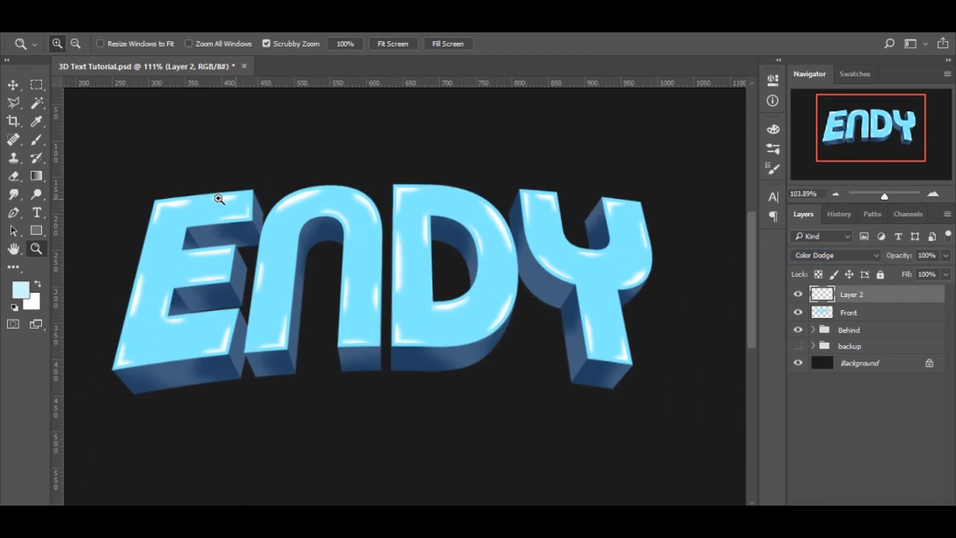
left_click_drag(364, 202, 418, 190)
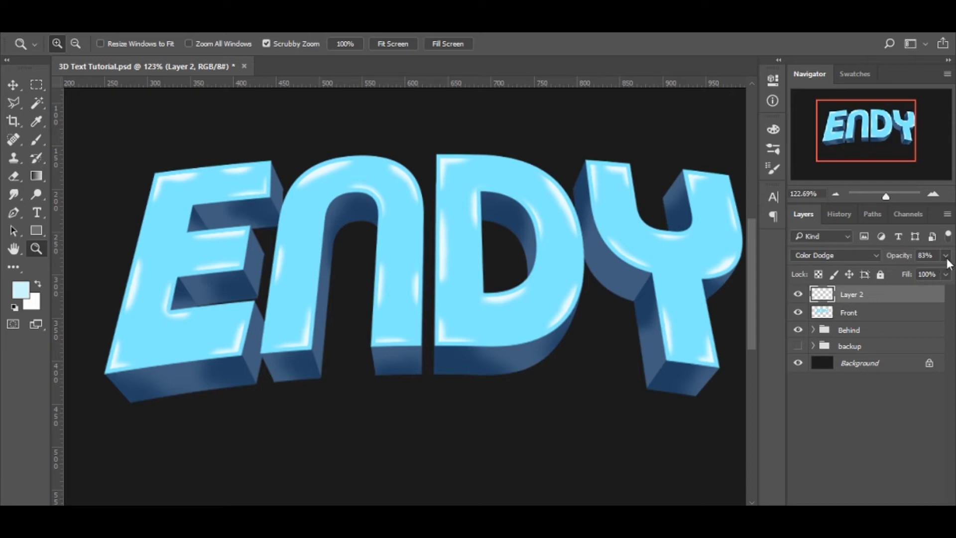
left_click(924, 255)
Examine the blended highlights across all the ENDY letters at different zoom levels.
left_click_drag(488, 287, 422, 282)
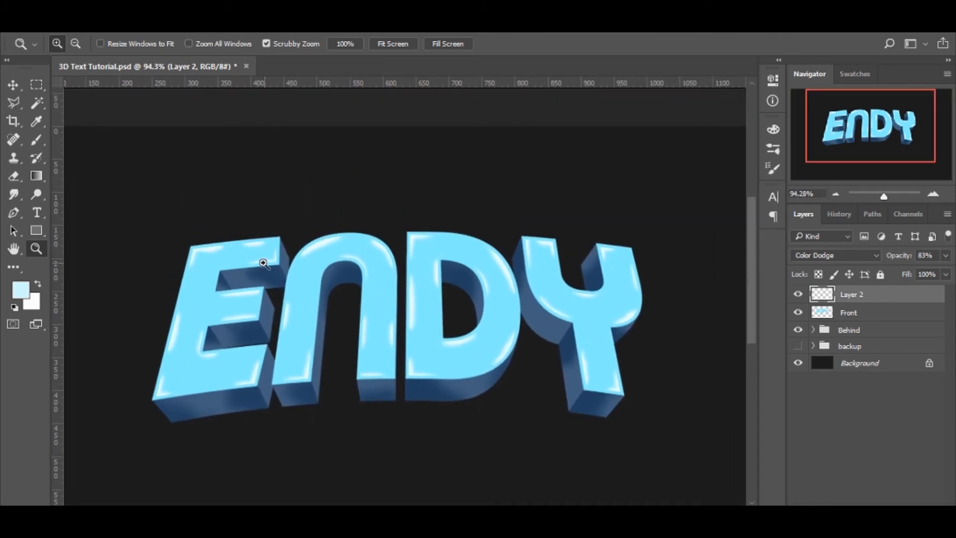
mouse_move(264, 260)
left_mouse_down()
mouse_move(279, 254)
mouse_move(263, 259)
left_mouse_up()
left_click_drag(425, 275, 416, 230)
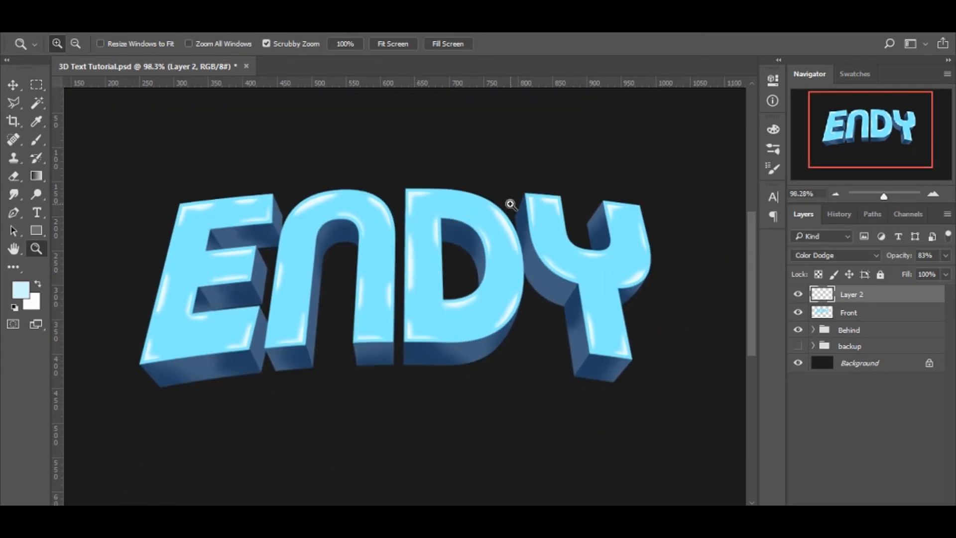
mouse_move(256, 263)
left_mouse_down()
mouse_move(283, 255)
mouse_move(247, 273)
mouse_move(269, 278)
left_mouse_up()
left_click_drag(331, 262, 346, 241)
left_click_drag(505, 223, 385, 252)
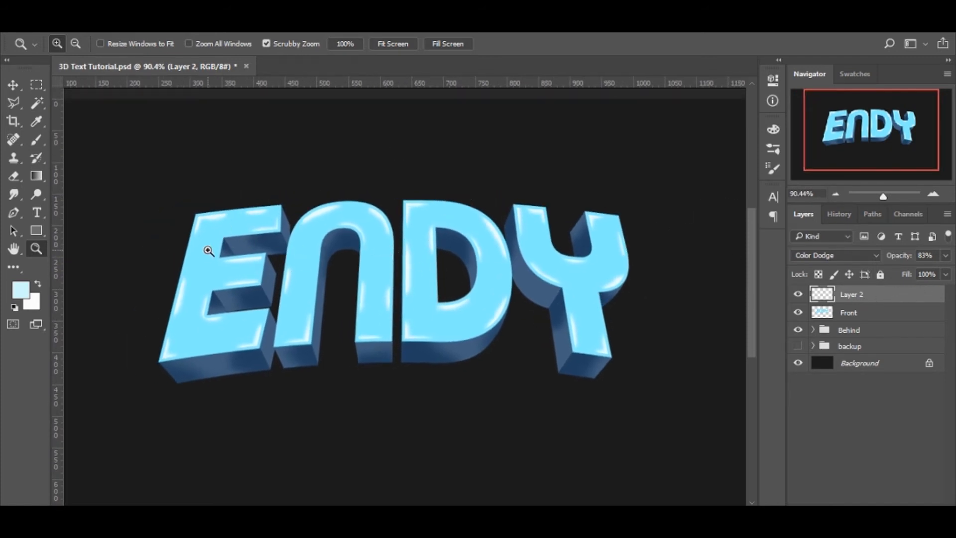
left_click_drag(482, 230, 512, 216)
left_click_drag(413, 231, 461, 248)
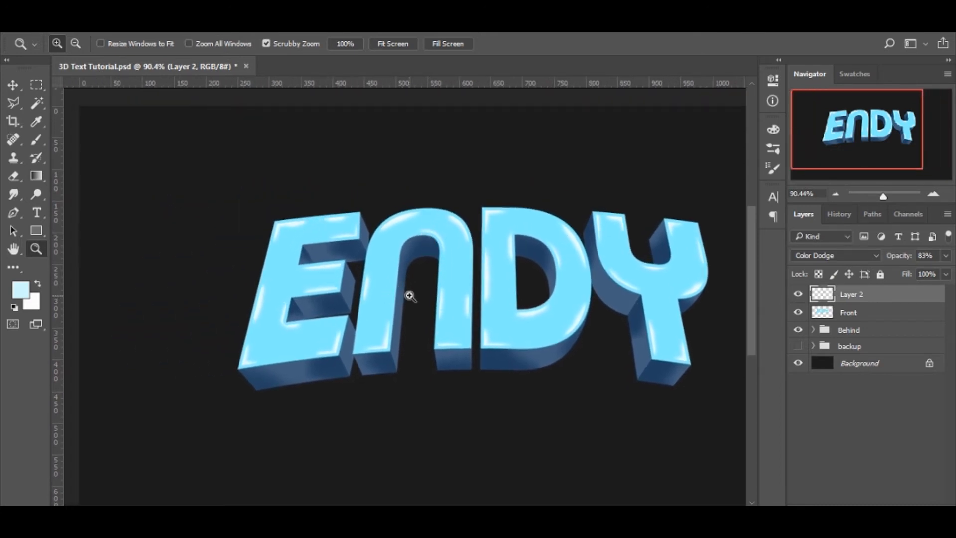
left_click_drag(608, 223, 548, 219)
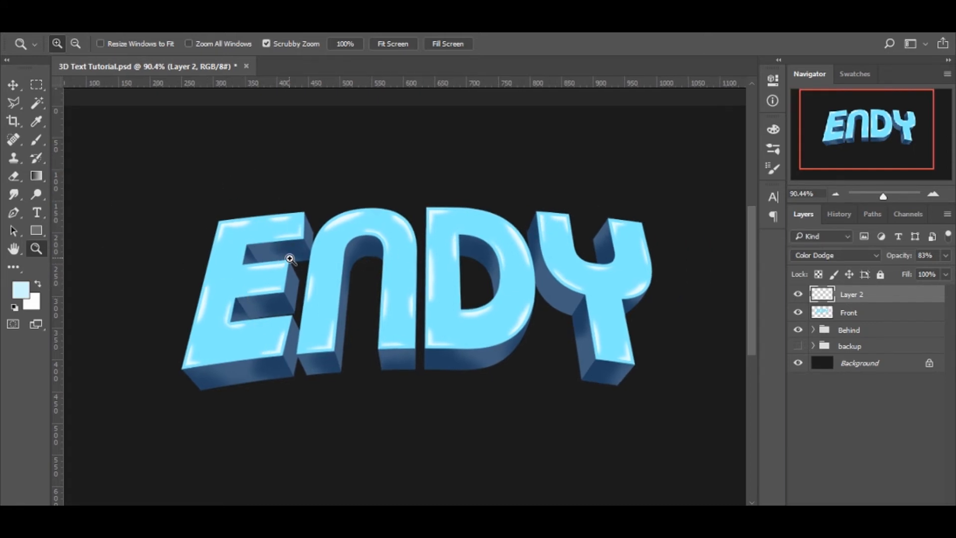
left_click_drag(465, 241, 509, 231)
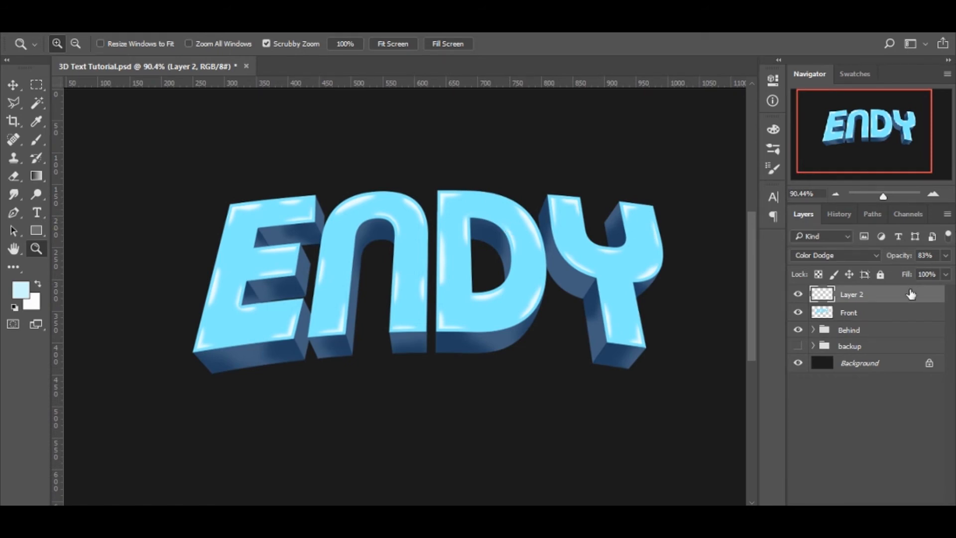
Try turning the highlights into black shading with Normal blending at 22% opacity, and revert to the light Color Dodge version.
key("i")
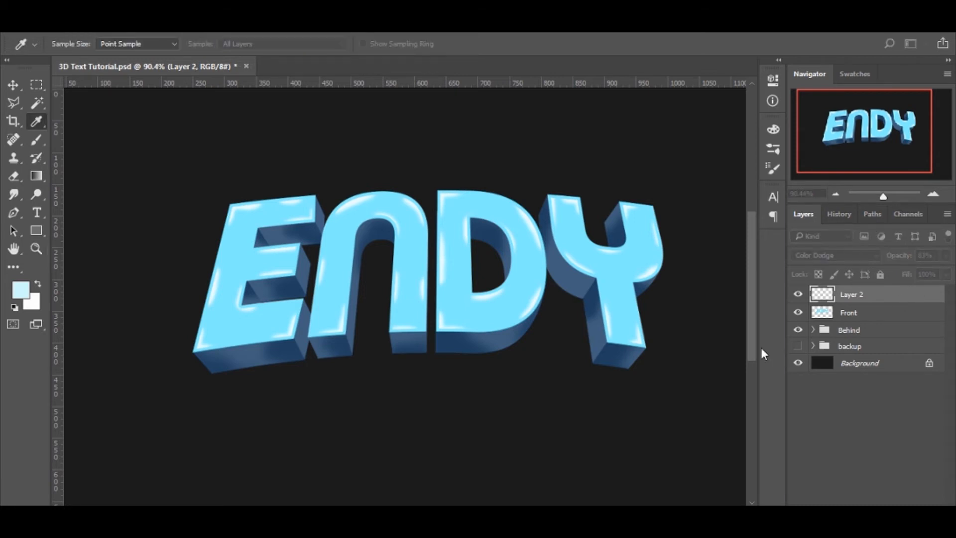
left_click(644, 344)
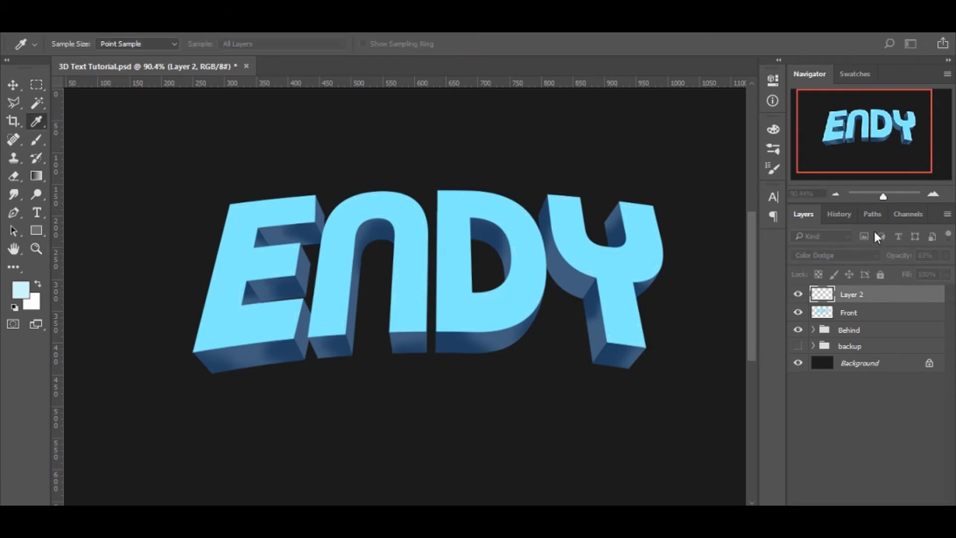
left_click(913, 219)
left_click(833, 252)
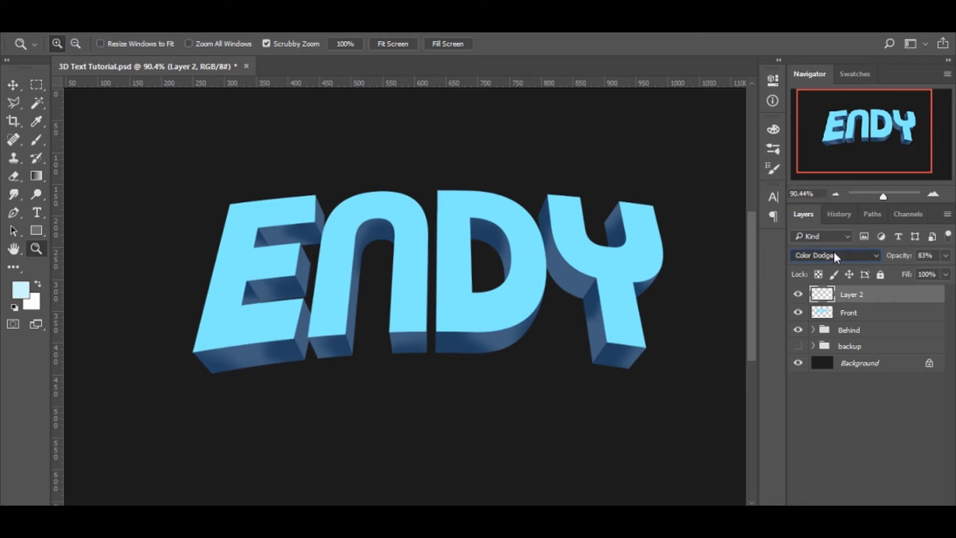
left_click(826, 263)
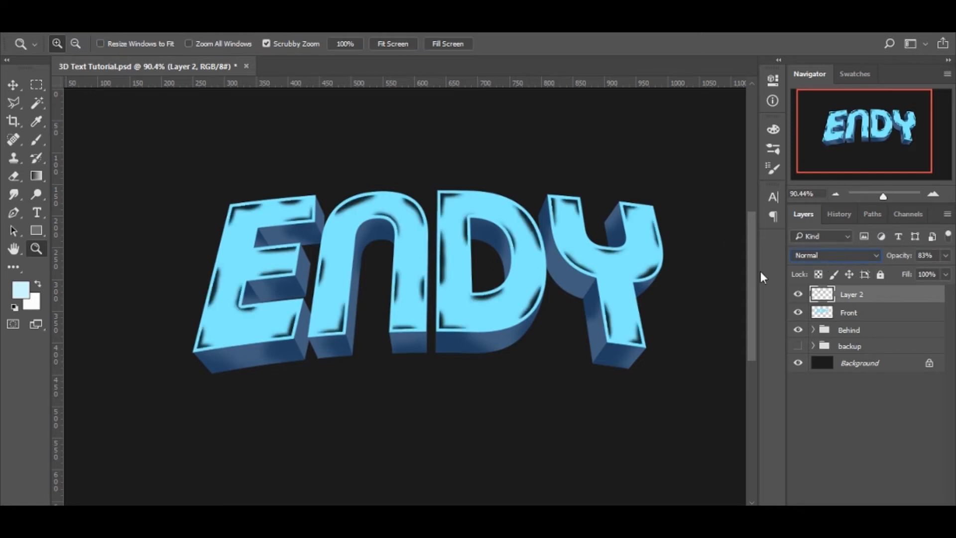
left_click_drag(918, 271, 895, 272)
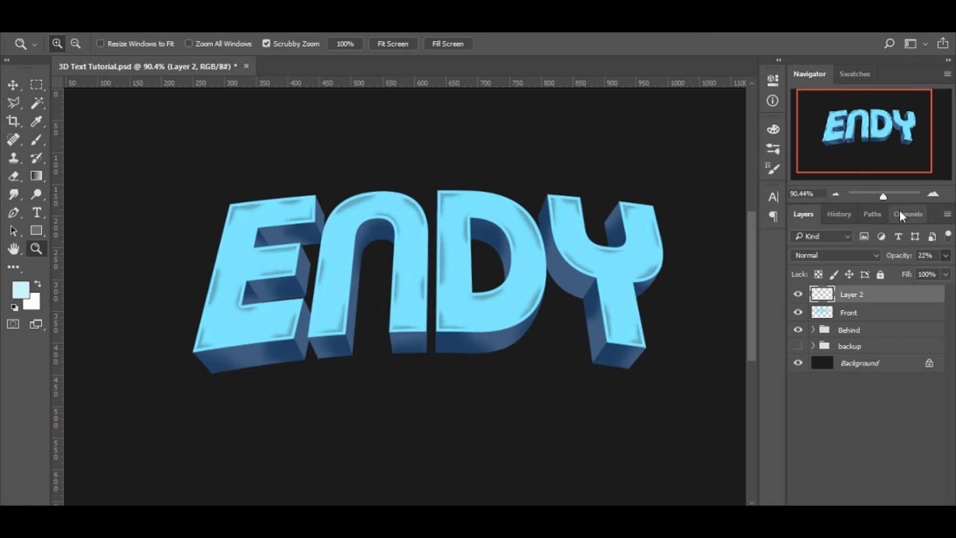
left_click_drag(882, 196, 885, 193)
left_click_drag(489, 220, 504, 229)
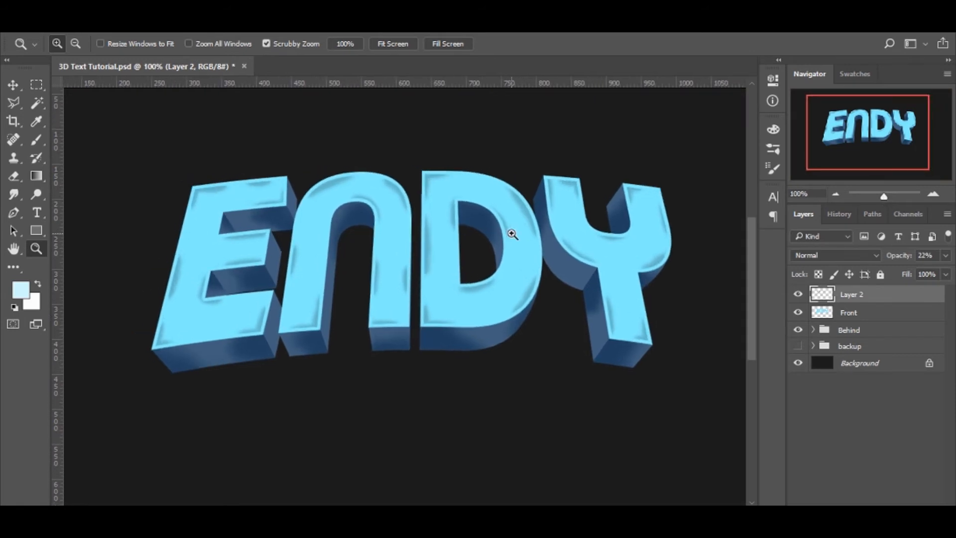
key("shift+alt+d")
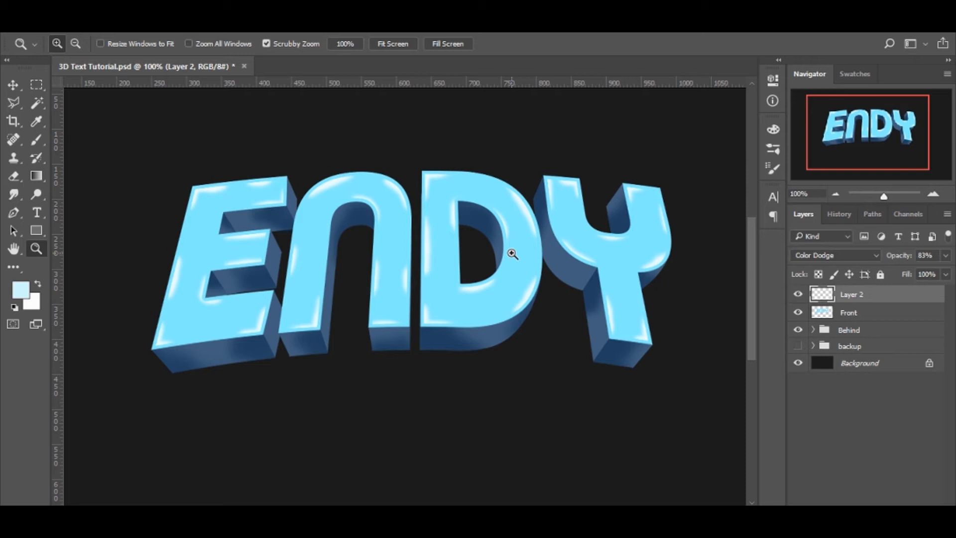
Rename the highlight layer as Light Shade.
left_click_drag(493, 247, 391, 242)
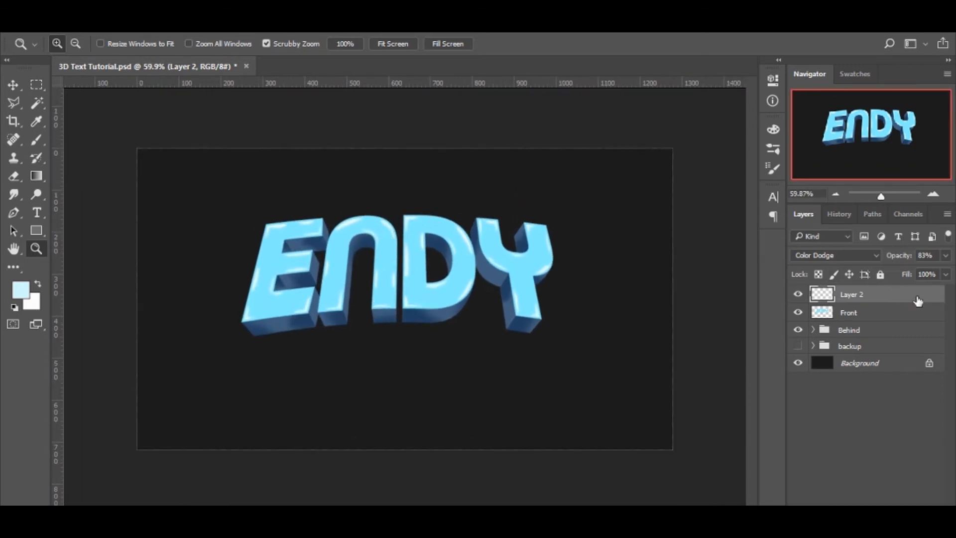
double_click(851, 294)
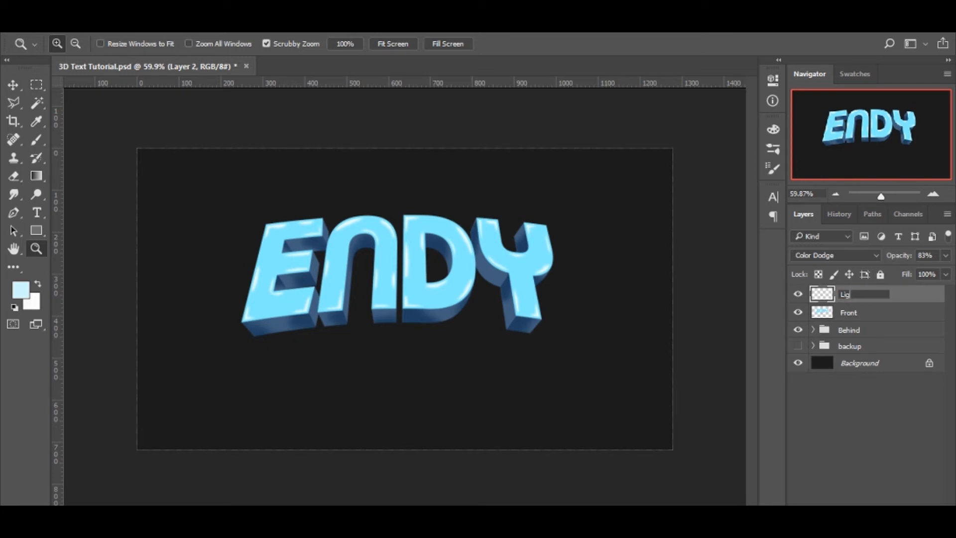
type("Light Shade")
key("Return")
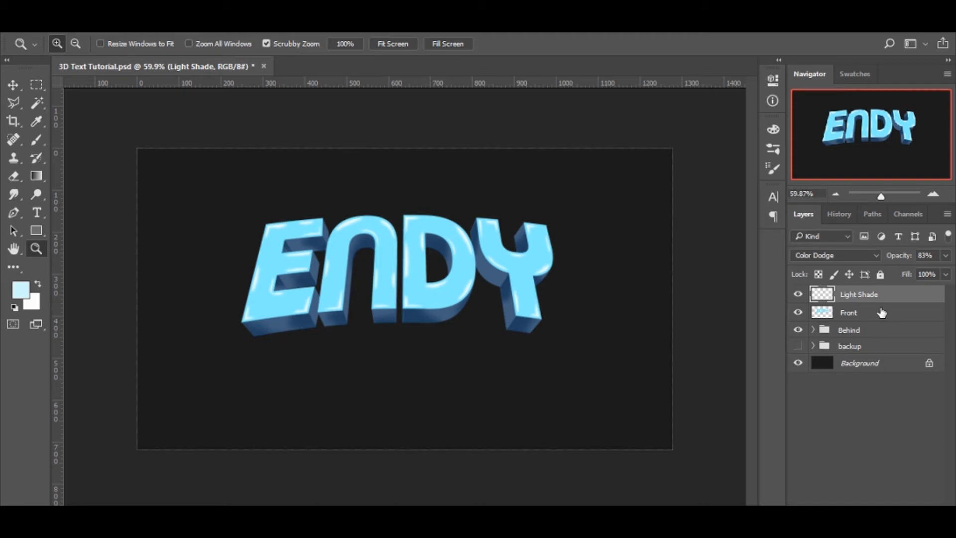
Group the Light Shade and Front layers into a group named Front, and save the document.
left_click(875, 313, "shift")
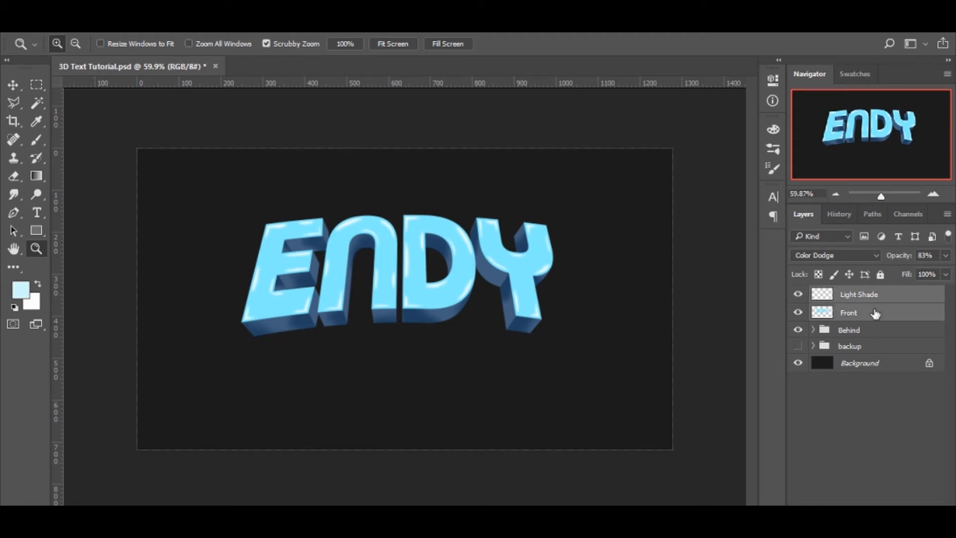
key("ctrl+g")
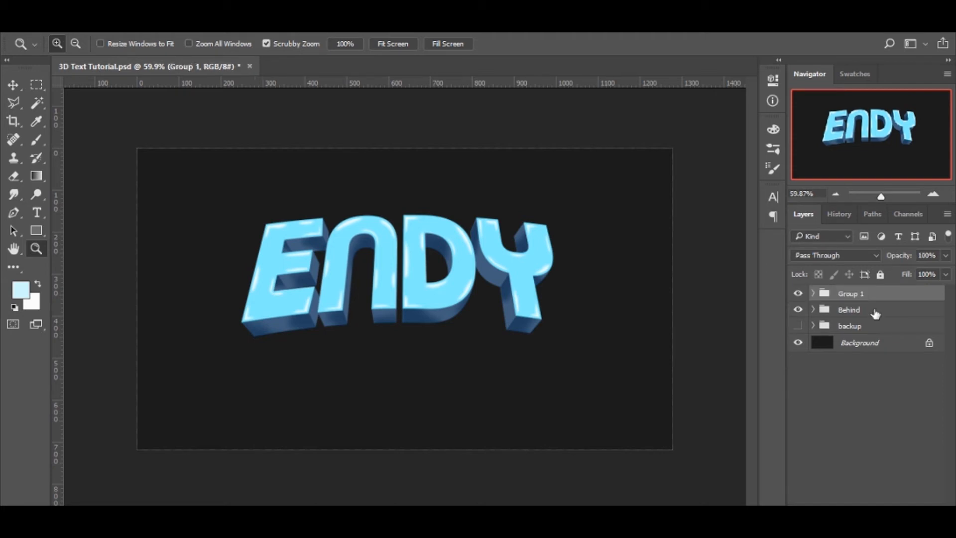
double_click(861, 295)
type("Front")
key("Return")
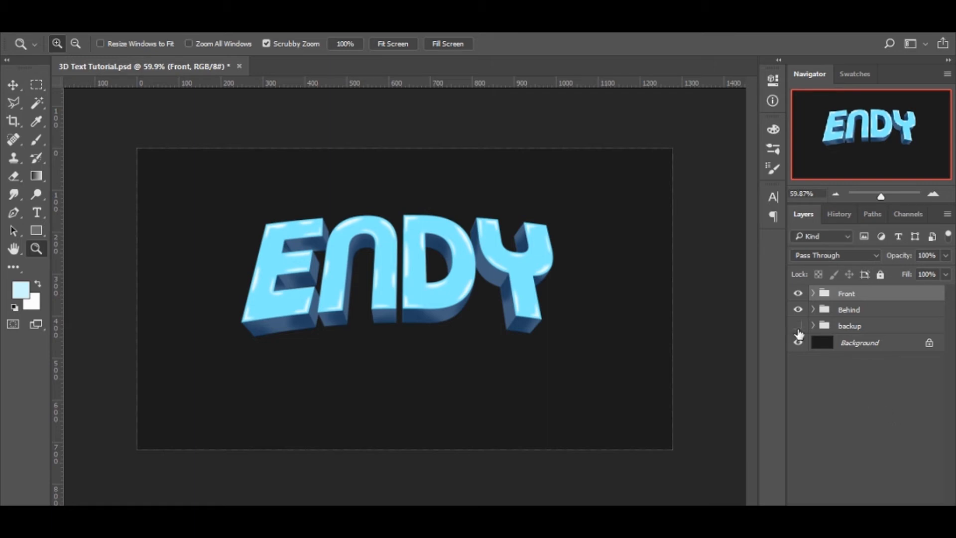
key("ctrl+s")
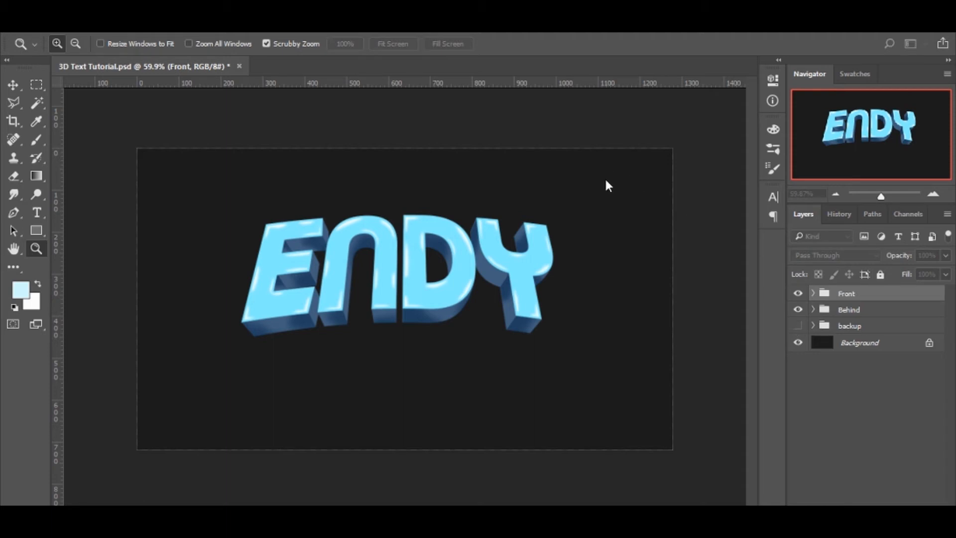
Create a new empty layer above the Front group and activate the Brush tool.
key("ctrl+shift+alt+n")
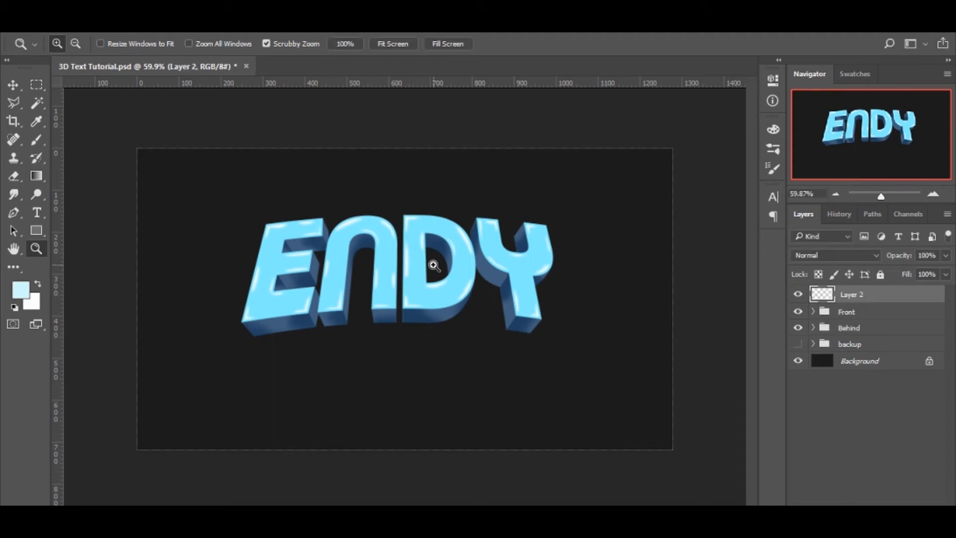
left_click_drag(433, 260, 355, 261)
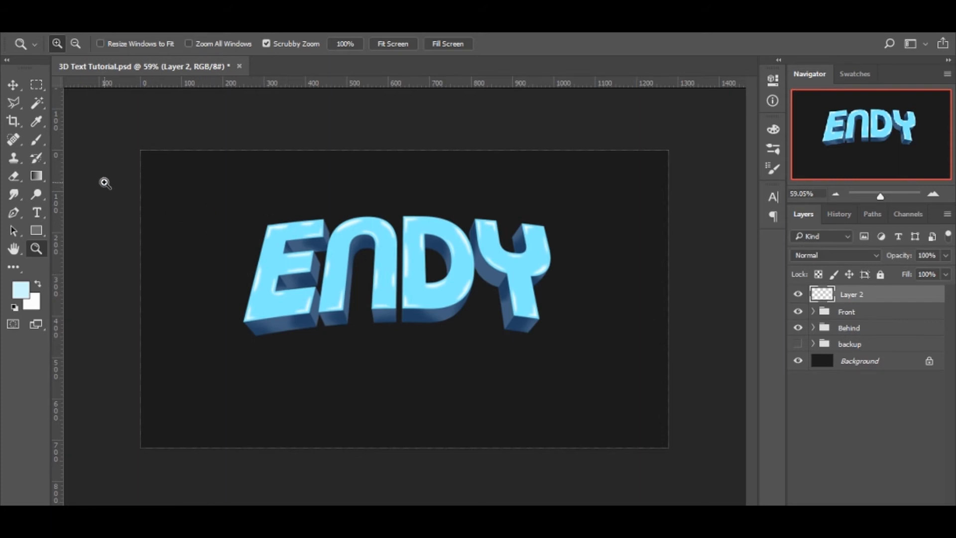
key("b")
key("z")
mouse_move(330, 239)
left_mouse_down()
mouse_move(366, 225)
mouse_move(373, 251)
left_mouse_up()
key("b")
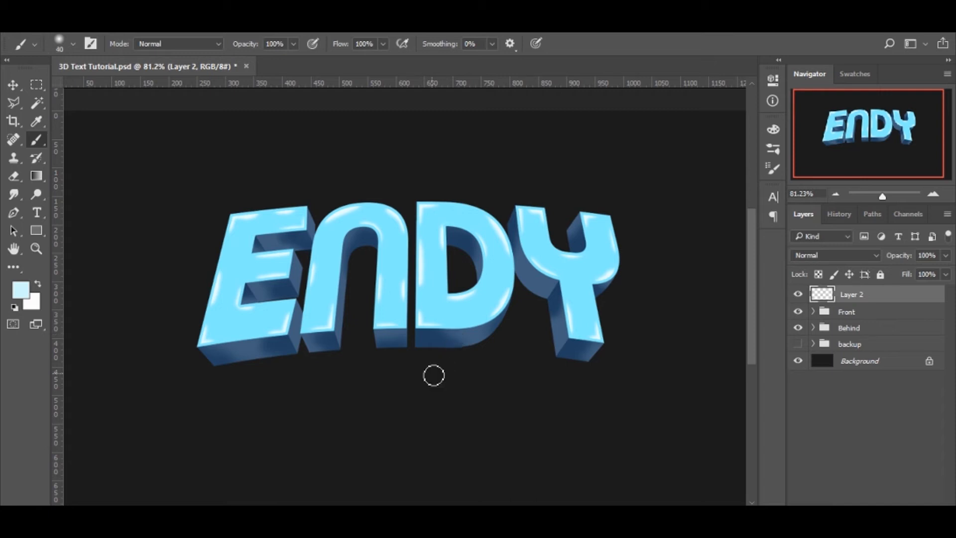
Enlarge the brush to 200 px and sample the light blue of the Y's front face as the painting colour.
key("]")
key("]")
key("]")
key("]")
key("]")
key("]")
key("]")
key("i")
left_click(586, 299)
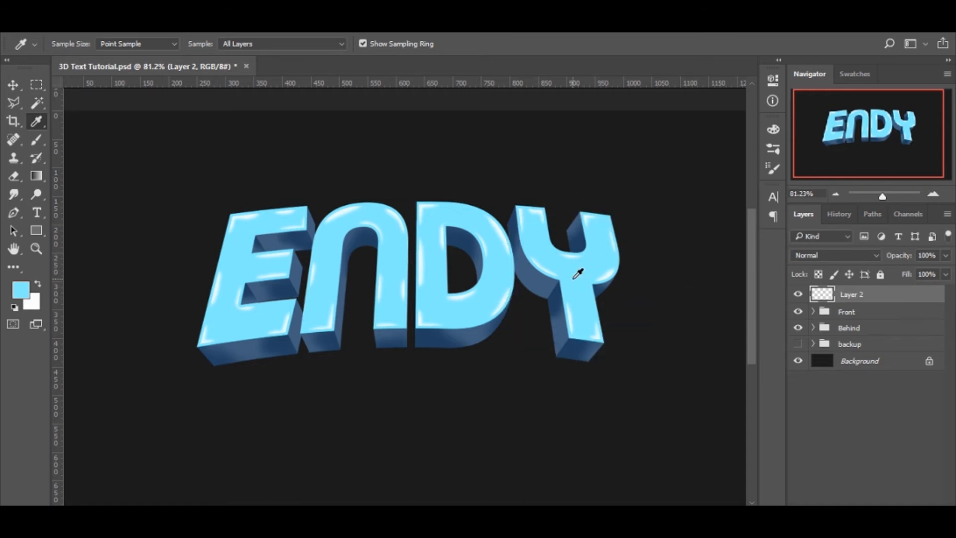
key("b")
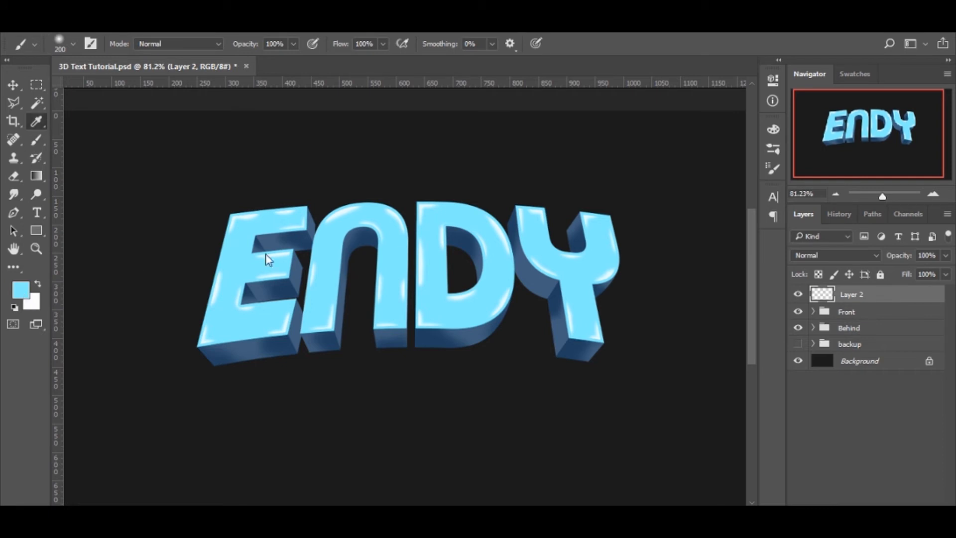
Dab soft light-blue glow spots on the Y's two arms and stem with a 125 px brush on Layer 2.
key("i")
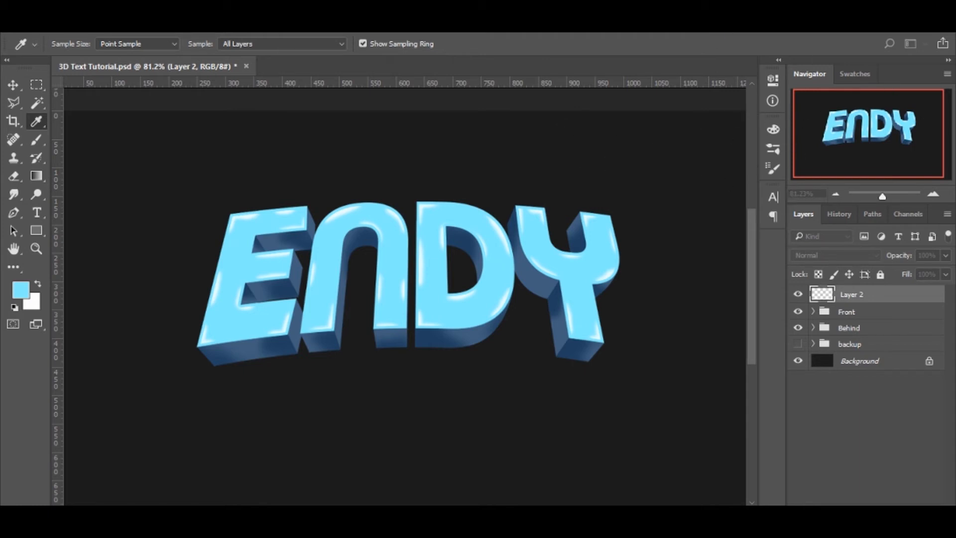
key("b")
key("z")
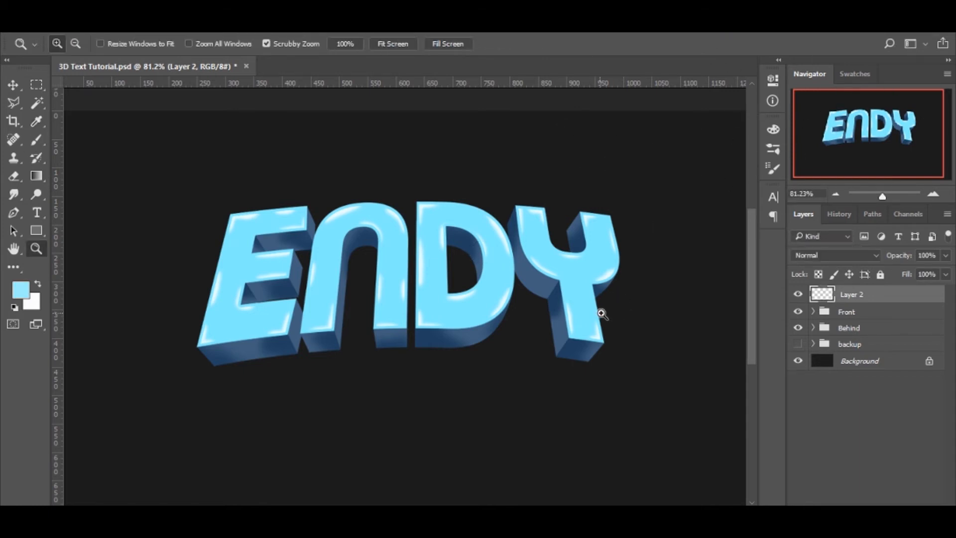
left_click_drag(601, 313, 534, 313)
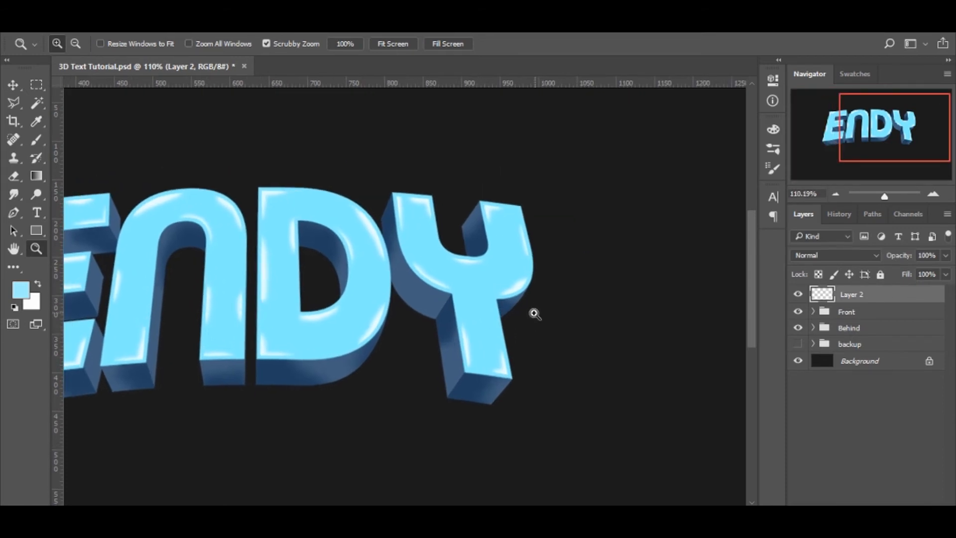
key("b")
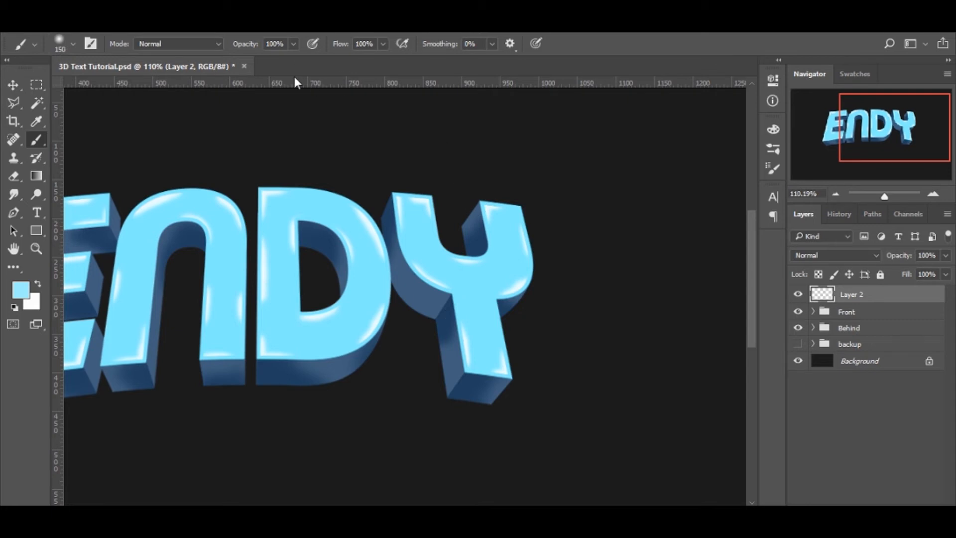
key("bracketright")
mouse_move(522, 271)
left_mouse_down()
mouse_move(560, 271)
mouse_move(433, 281)
left_mouse_up()
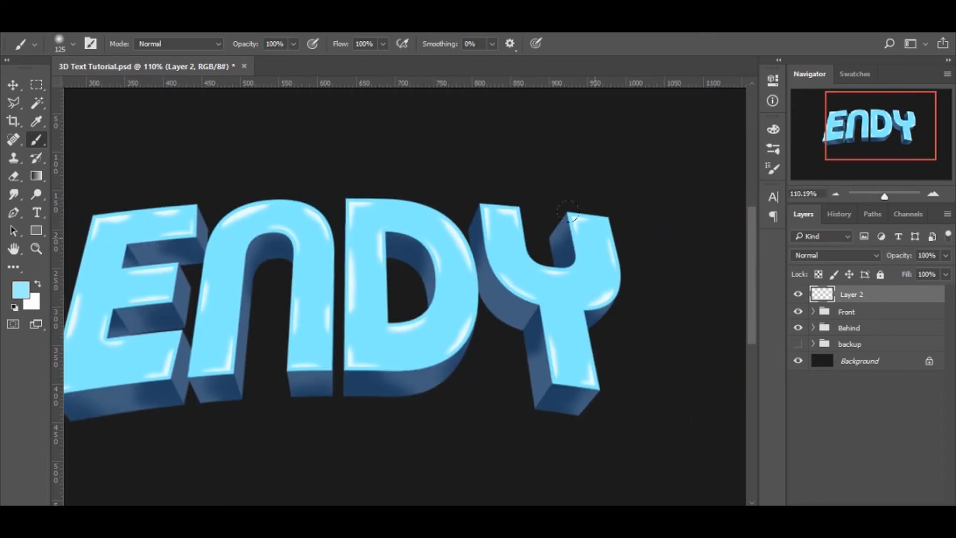
left_click(582, 215)
left_click(553, 348)
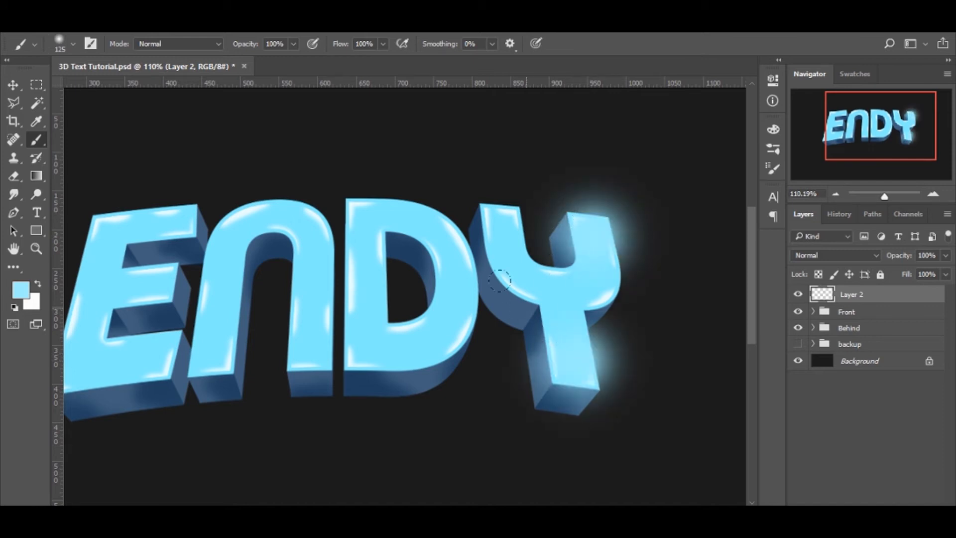
left_click(483, 214)
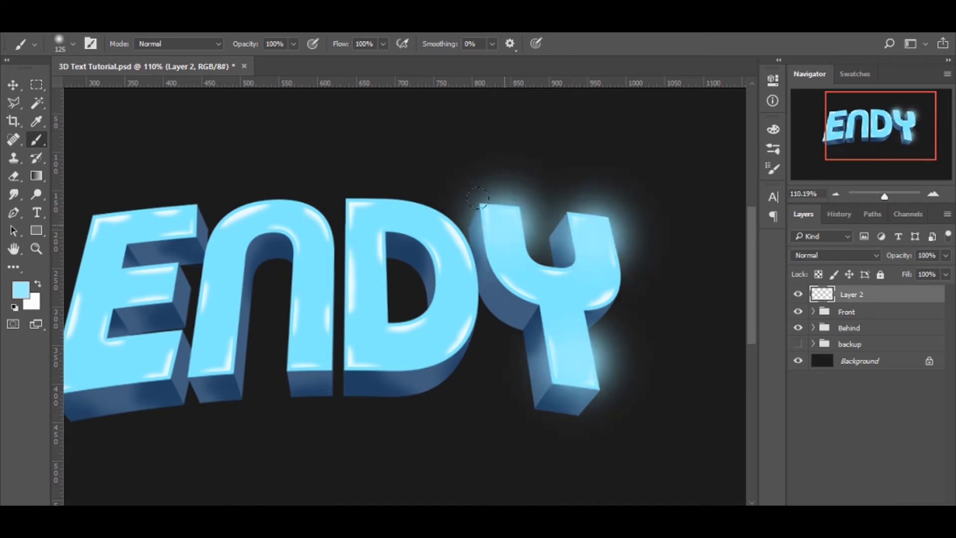
Dab glow spots on the D's inner curve and upper edge, plus a smaller 70 px spot on its straight stem.
left_click(412, 298)
left_click(391, 199)
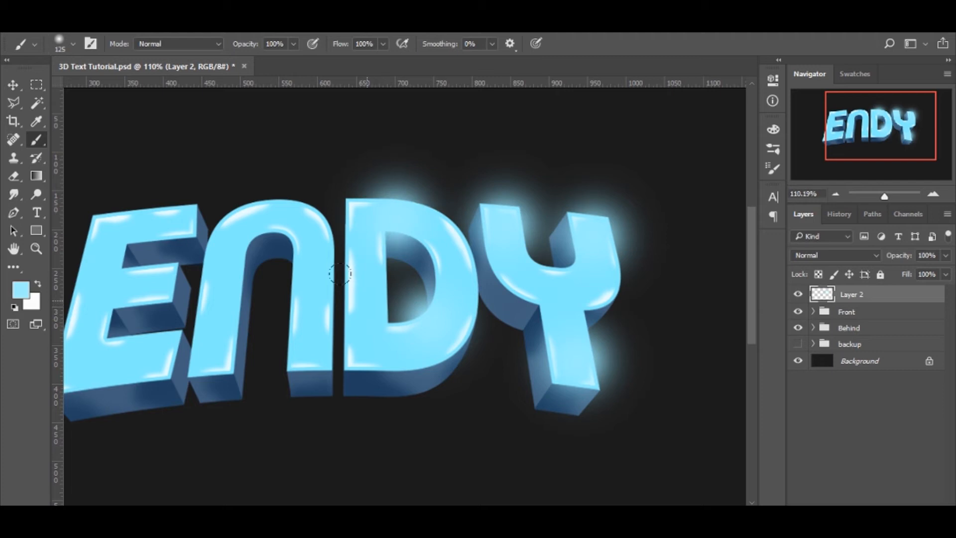
key("bracketleft")
key("bracketleft")
key("bracketleft")
key("bracketleft")
left_click(360, 286)
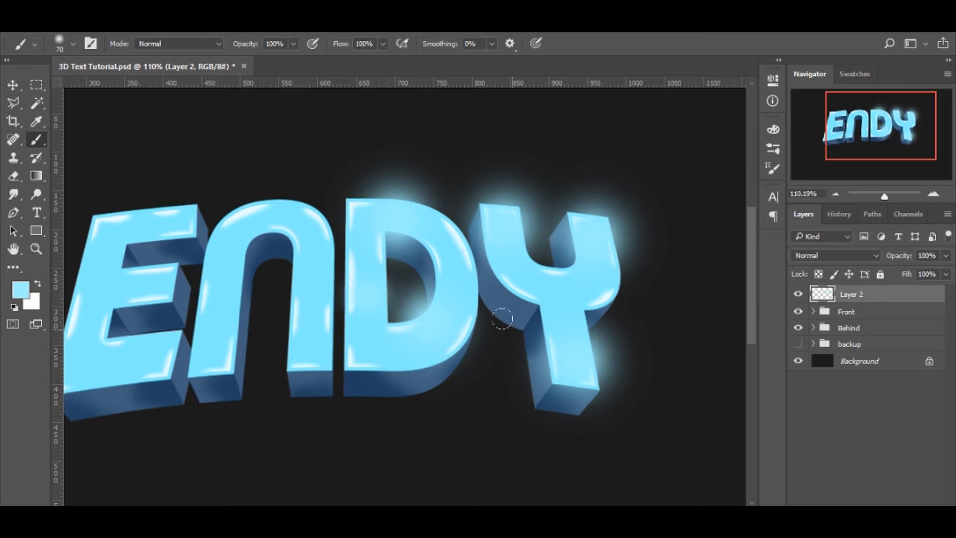
Dab soft glow spots of 90 to 100 px on the N's two legs and its top arch.
left_click_drag(351, 266, 458, 248)
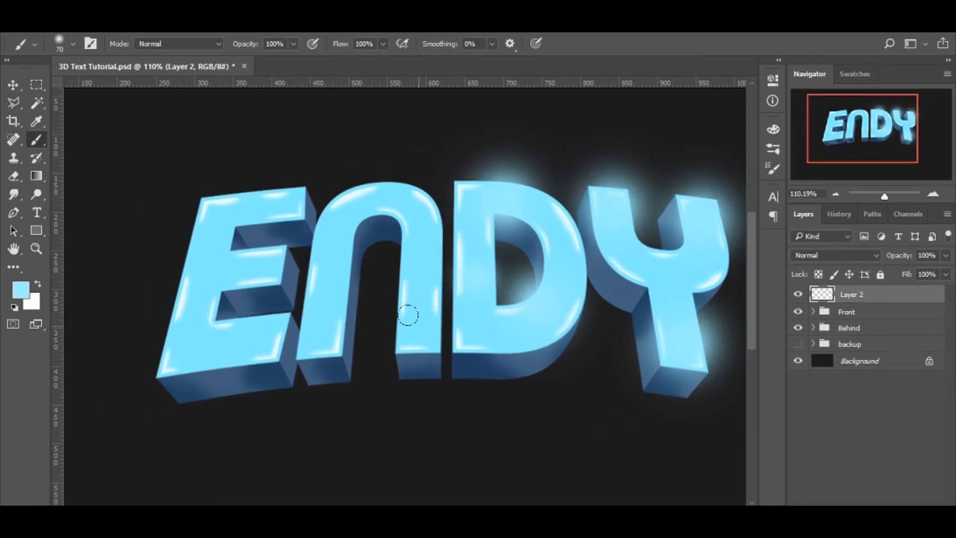
key("bracketright")
key("bracketright")
key("bracketright")
left_click(402, 304)
key("bracketleft")
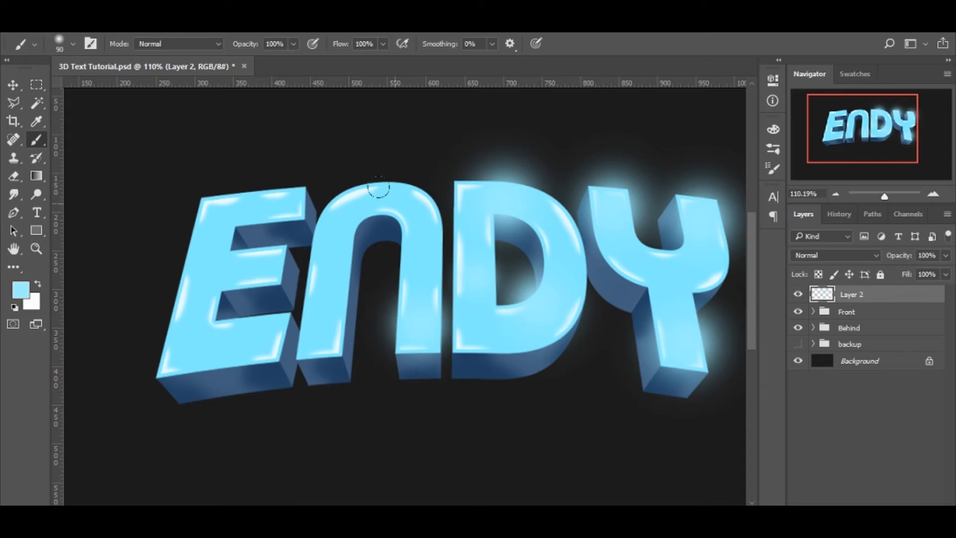
left_click(366, 184)
key("bracketright")
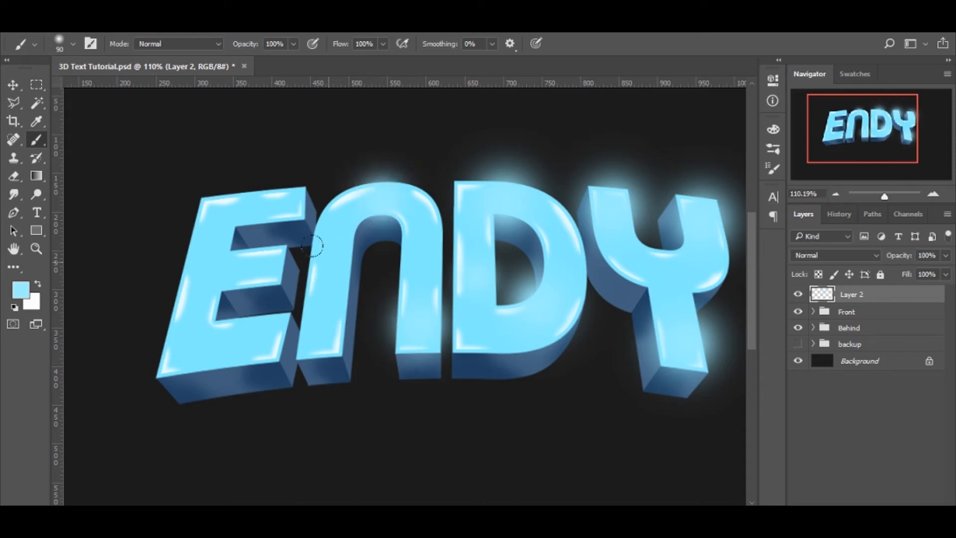
left_click(311, 288)
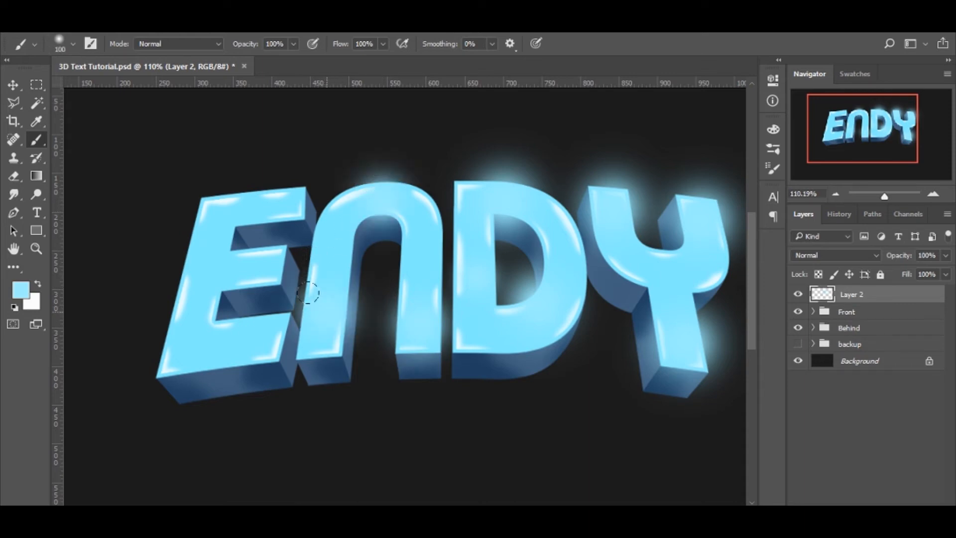
Dab soft glow spots of 90 to 100 px on the E's middle, base, outer left side and upper edge.
key("bracketleft")
left_click(244, 252)
key("bracketright")
left_click(233, 348)
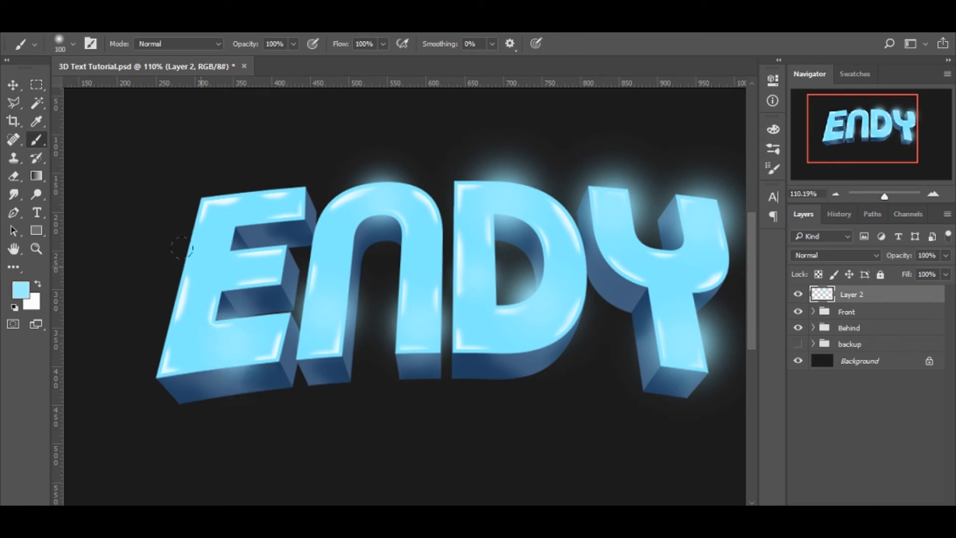
left_click(179, 255)
left_click(277, 181)
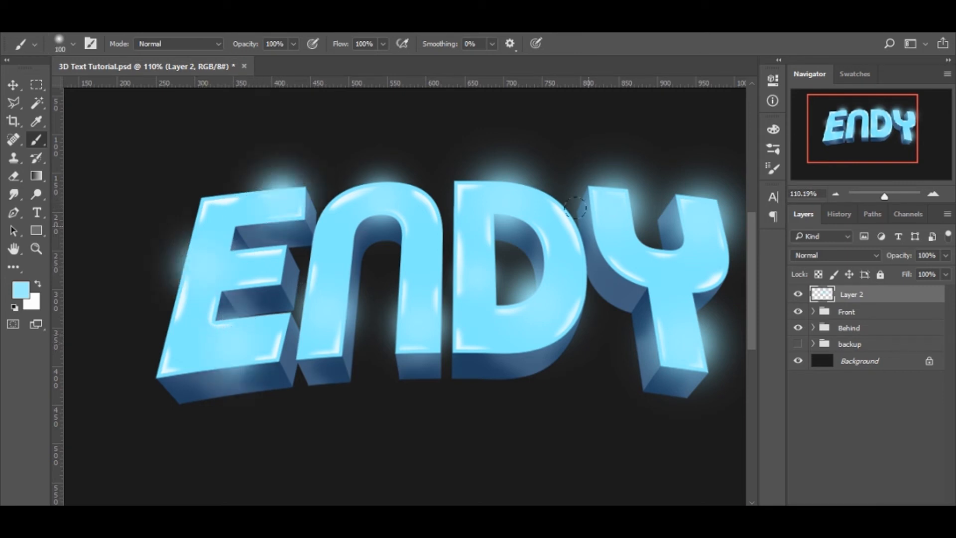
Set the blend mode of Layer 2 to Linear Dodge (Add).
key("z")
mouse_move(596, 272)
left_mouse_down()
mouse_move(488, 244)
mouse_move(493, 282)
left_mouse_up()
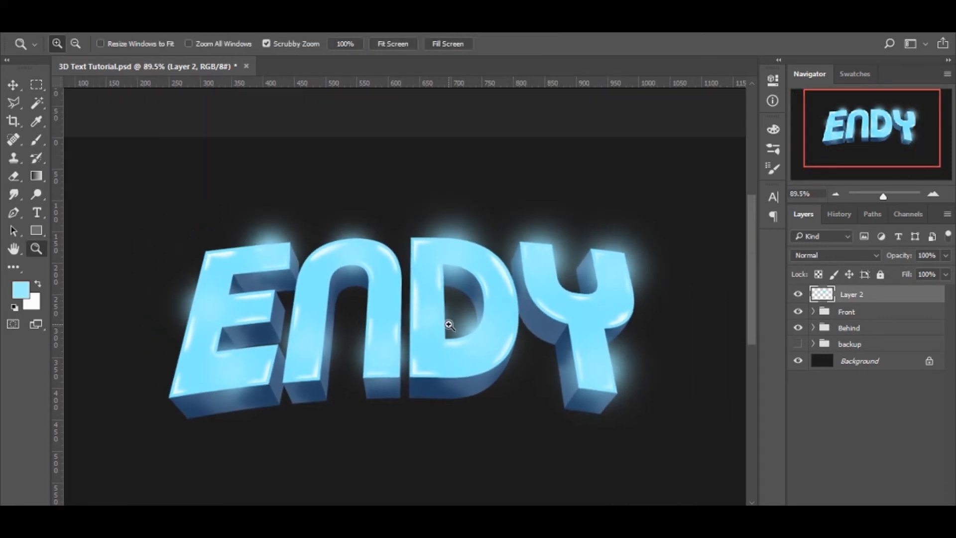
left_click_drag(448, 320, 501, 256)
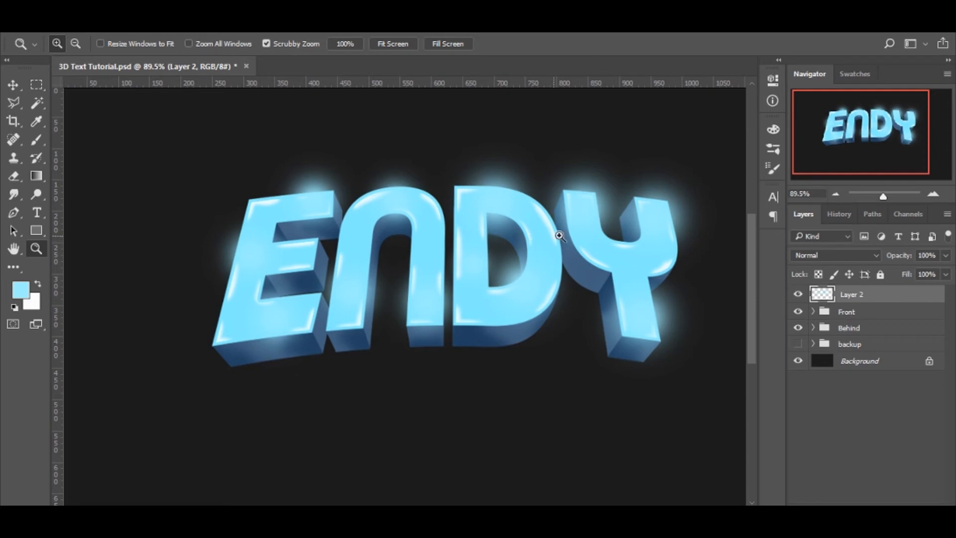
left_click_drag(508, 188, 488, 190)
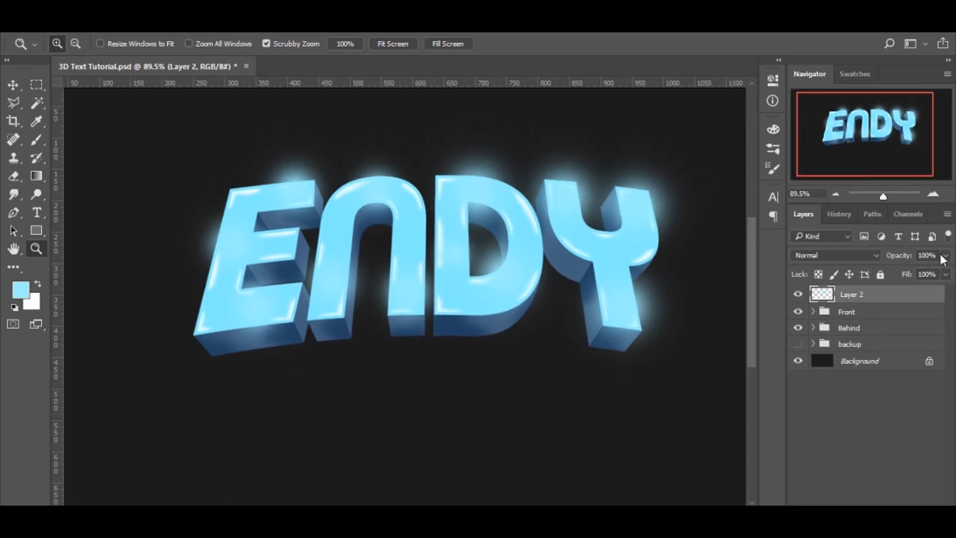
left_click_drag(605, 219, 536, 248)
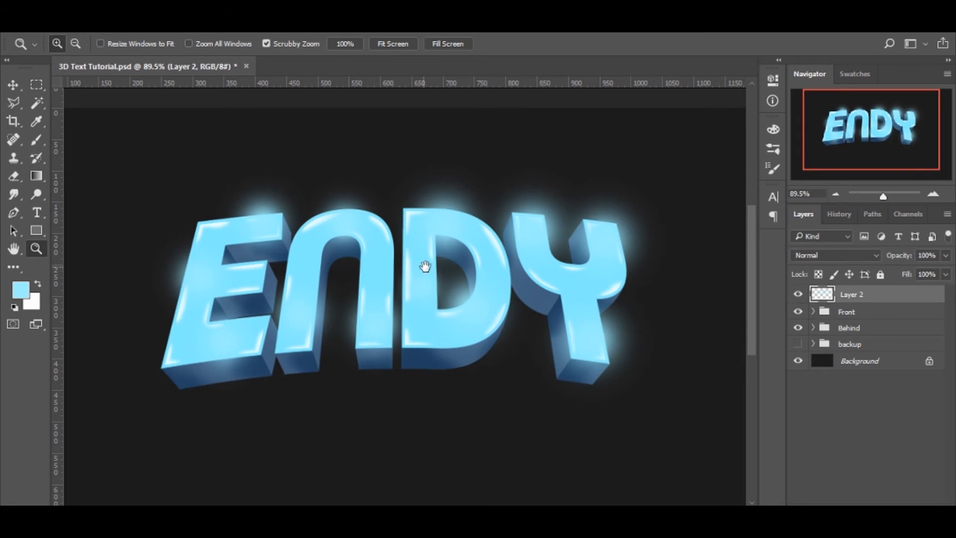
left_click_drag(426, 264, 457, 248)
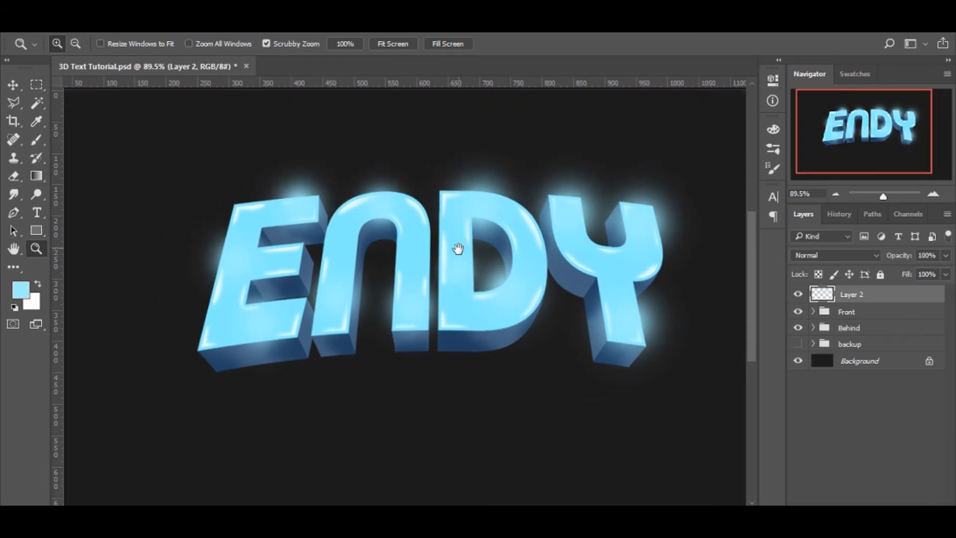
left_click(854, 255)
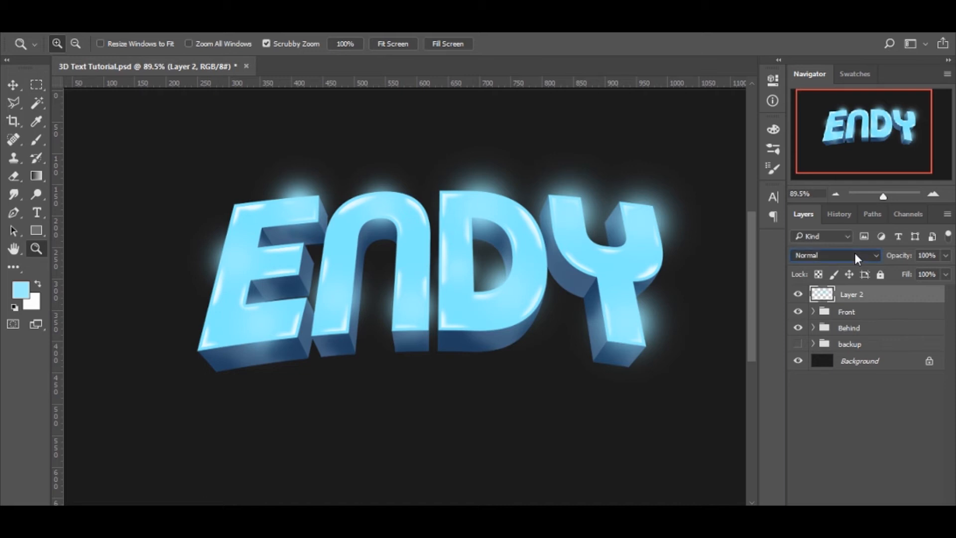
left_click(825, 368)
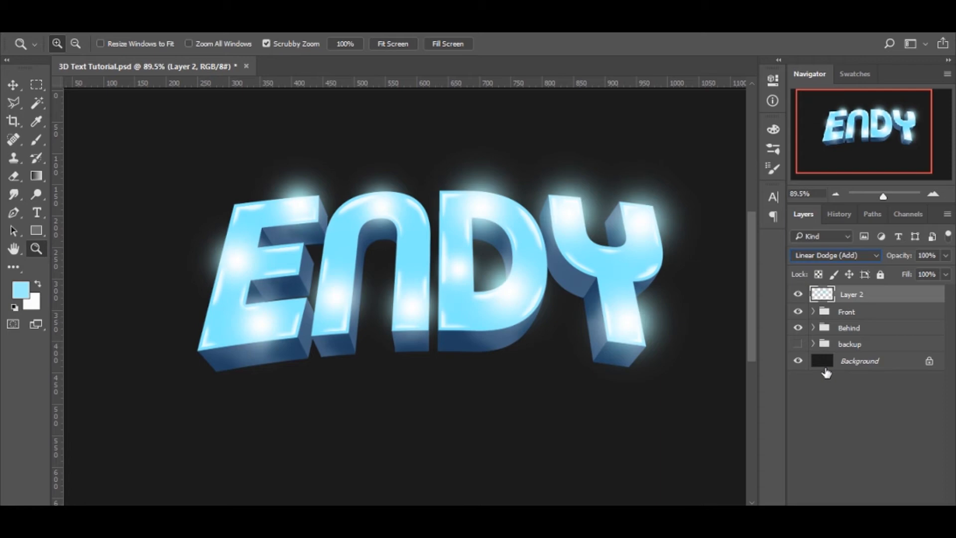
left_click(902, 420)
Lower the opacity of Layer 2 to 36%.
left_click(879, 298)
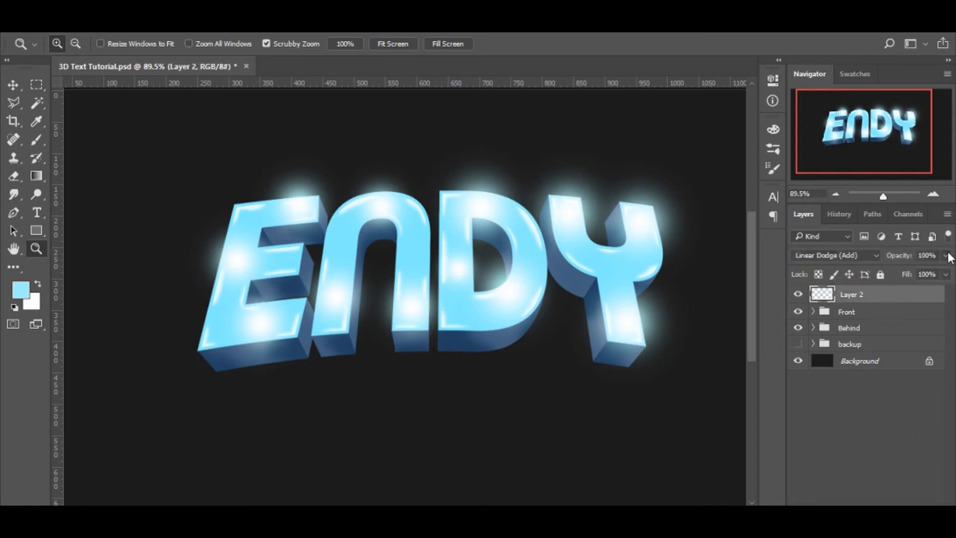
left_click_drag(901, 270, 900, 270)
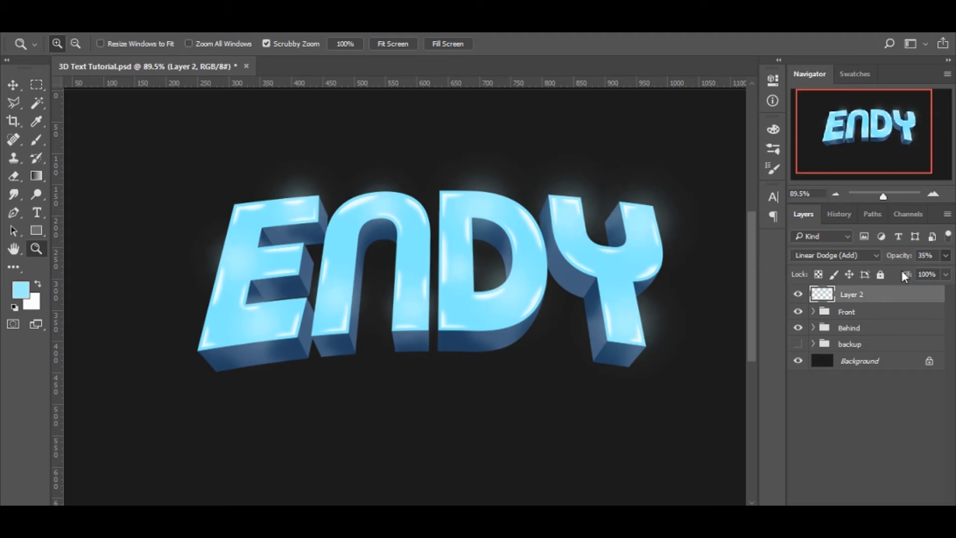
left_click_drag(897, 268, 900, 268)
Create a new layer above Layer 2 and dab 100 px light-blue glow spots on the Y's arms and stem.
left_click(915, 509)
left_click_drag(616, 285, 530, 311)
key("b")
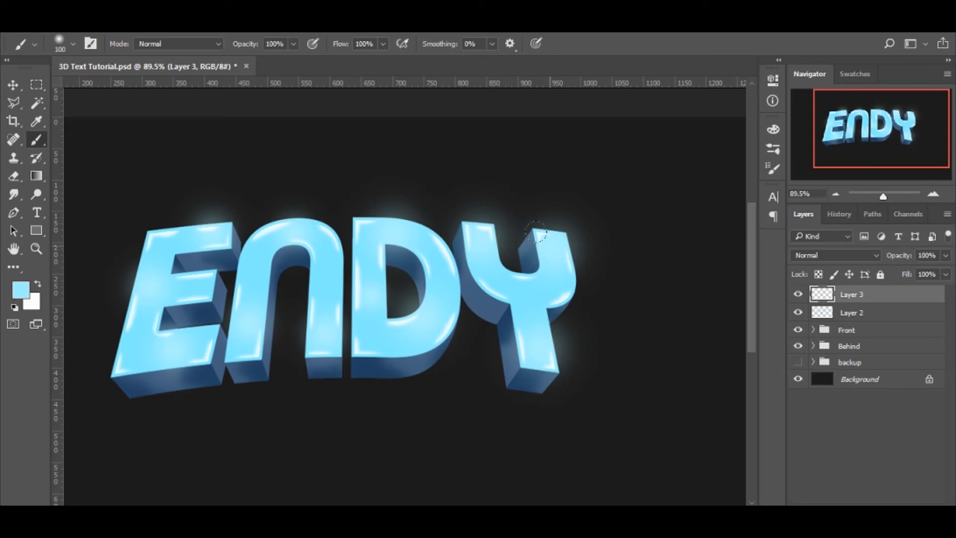
left_click(565, 244)
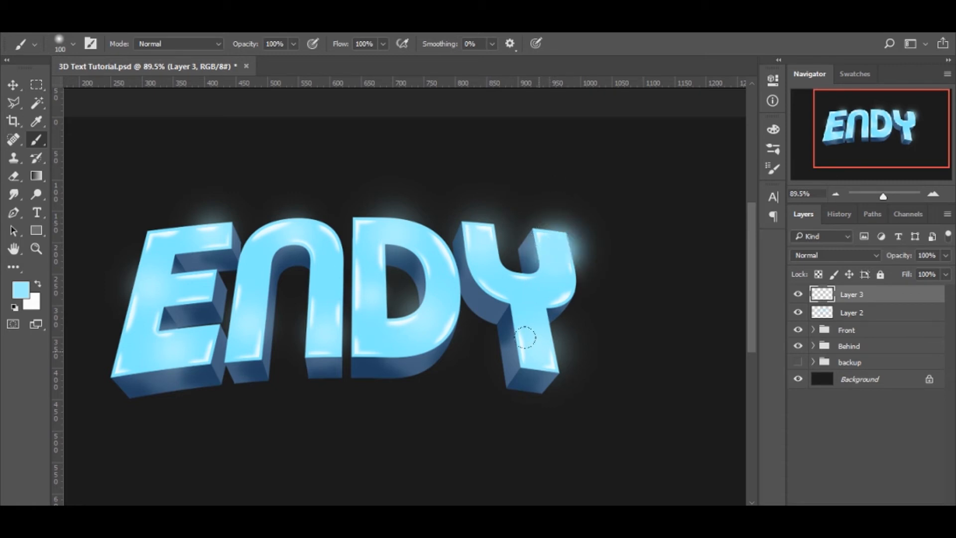
left_click(539, 352)
left_click(482, 235)
Dab further 100 px glow spots across the D, N and E, including the E's upper-left and lower-left corners.
left_click(443, 289)
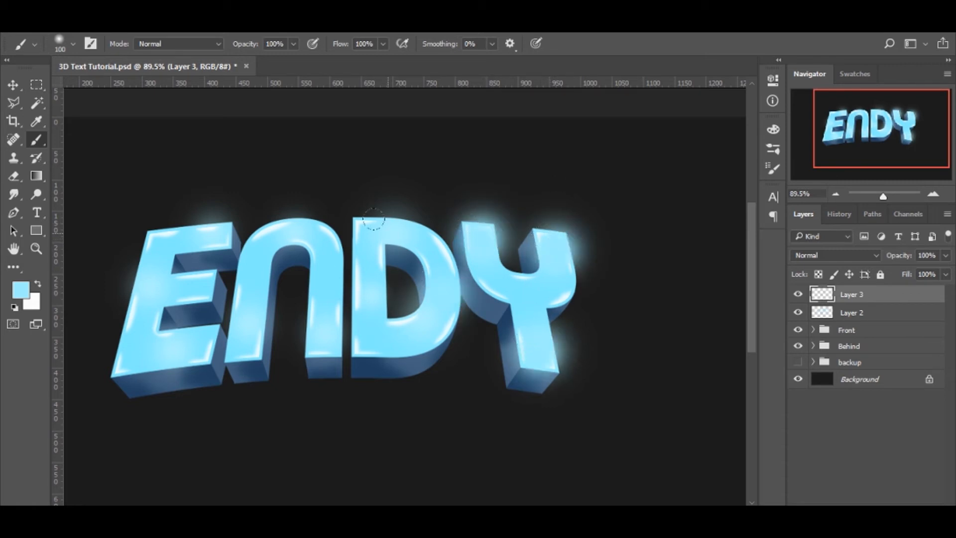
left_click(383, 209)
left_click(368, 292)
left_click(315, 318)
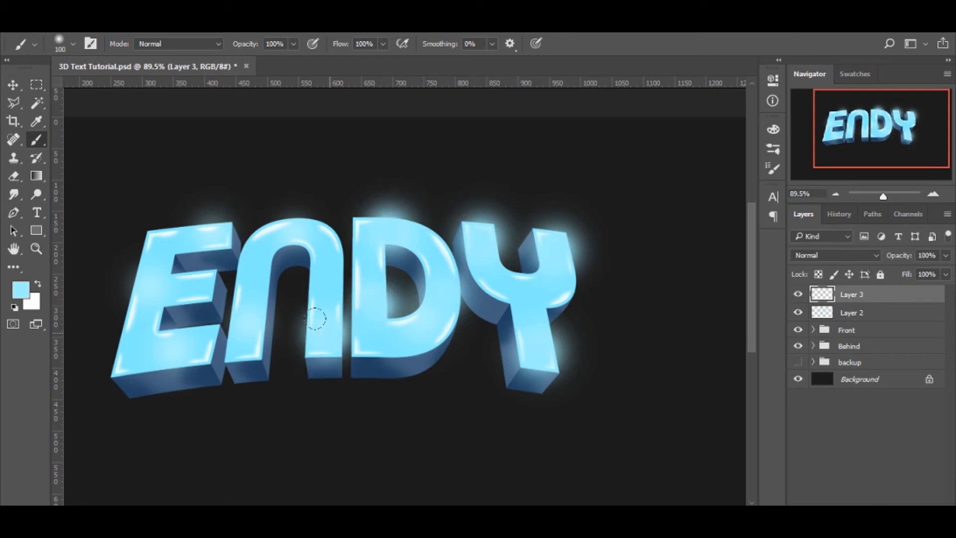
left_click(302, 213)
left_click(281, 312)
left_click(194, 283)
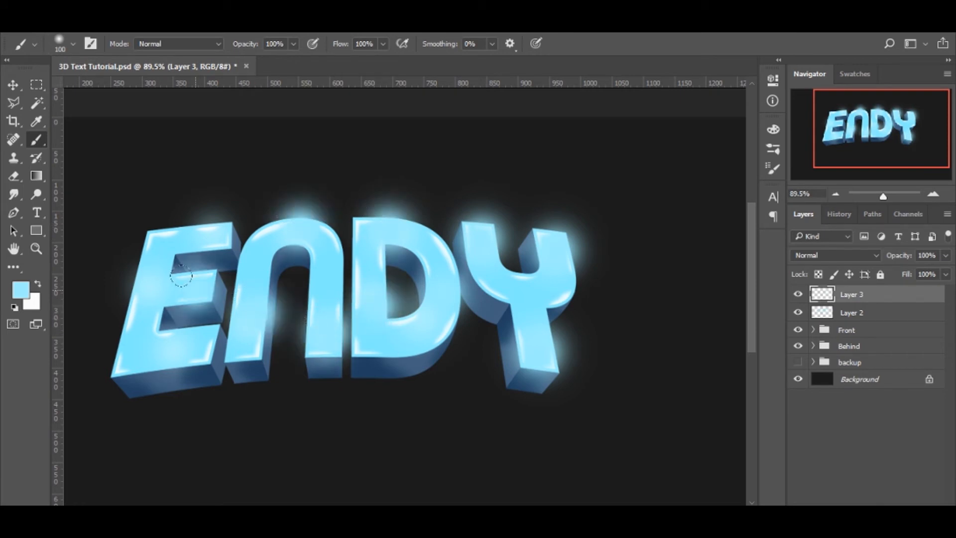
left_click(144, 230)
left_click(120, 362)
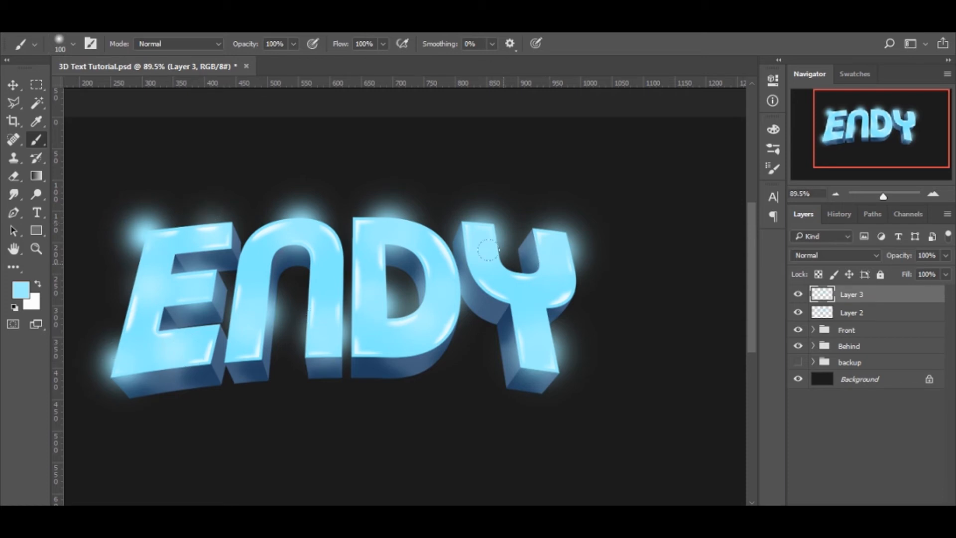
Set the blend mode of Layer 3 to Color Dodge.
key("z")
mouse_move(486, 256)
left_mouse_down()
mouse_move(361, 259)
mouse_move(420, 256)
left_mouse_up()
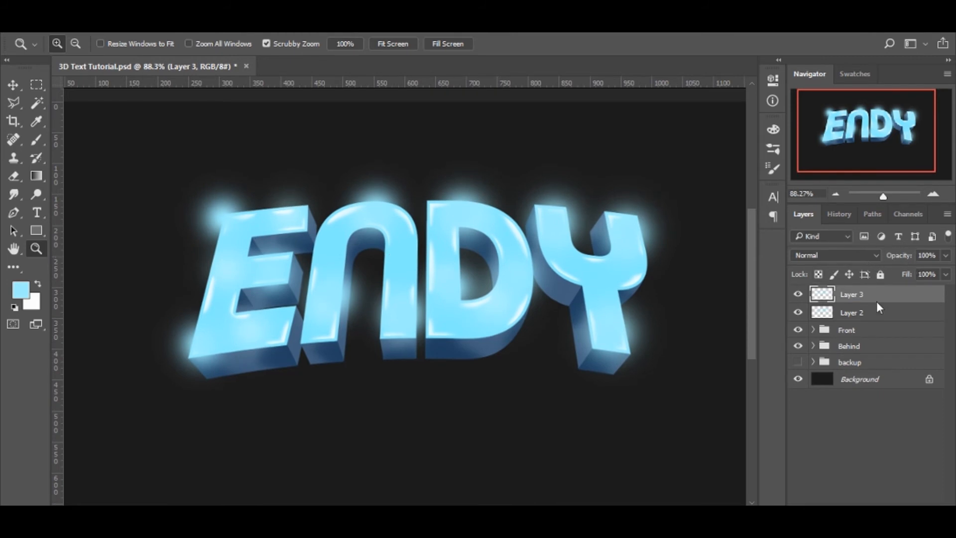
left_click(844, 255)
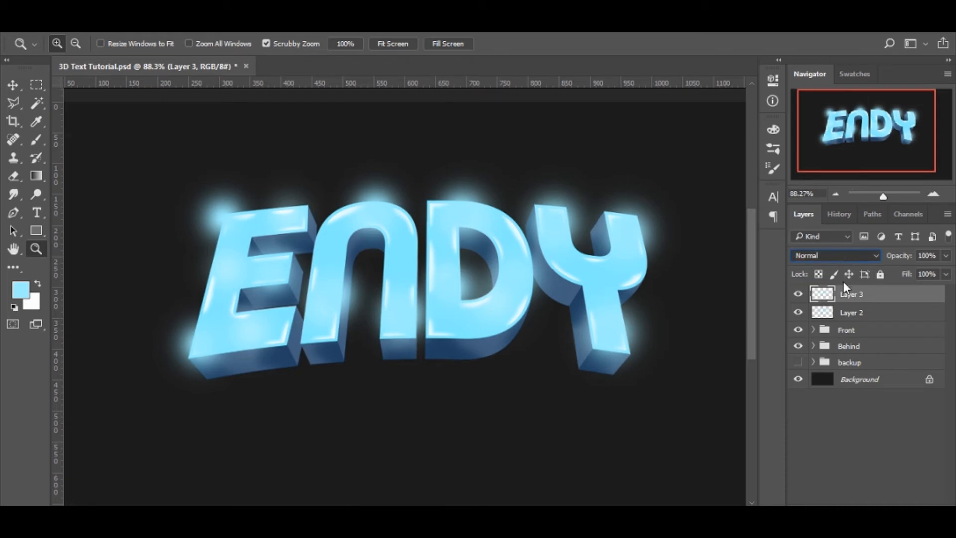
left_click(829, 360)
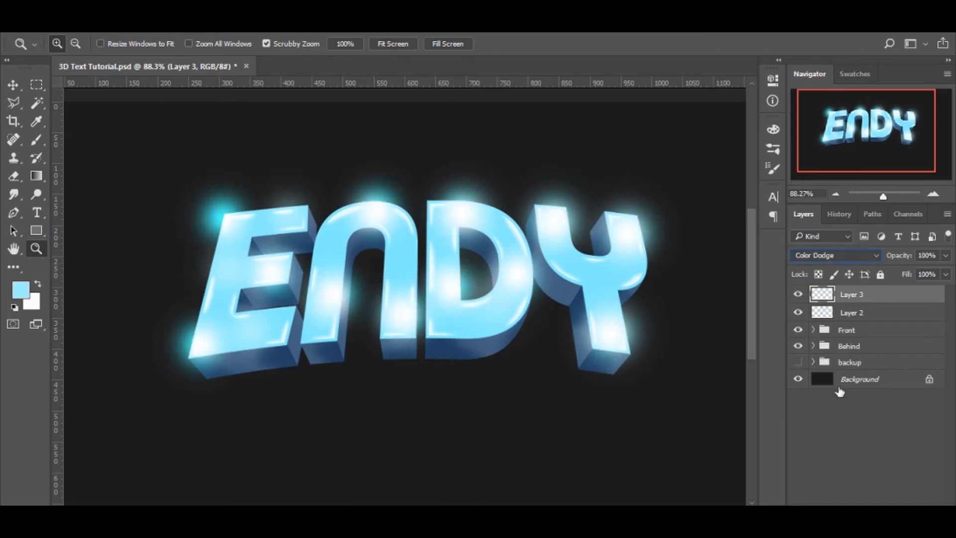
left_click(869, 433)
Lower the opacity of Layer 3 to 23% and select Layer 2.
left_click(868, 295)
left_click_drag(946, 264, 901, 269)
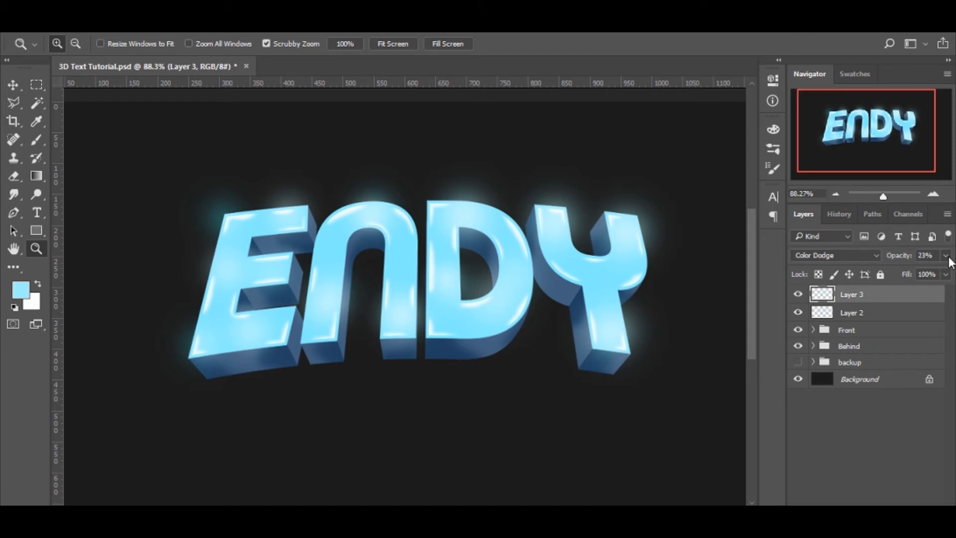
left_click(910, 315)
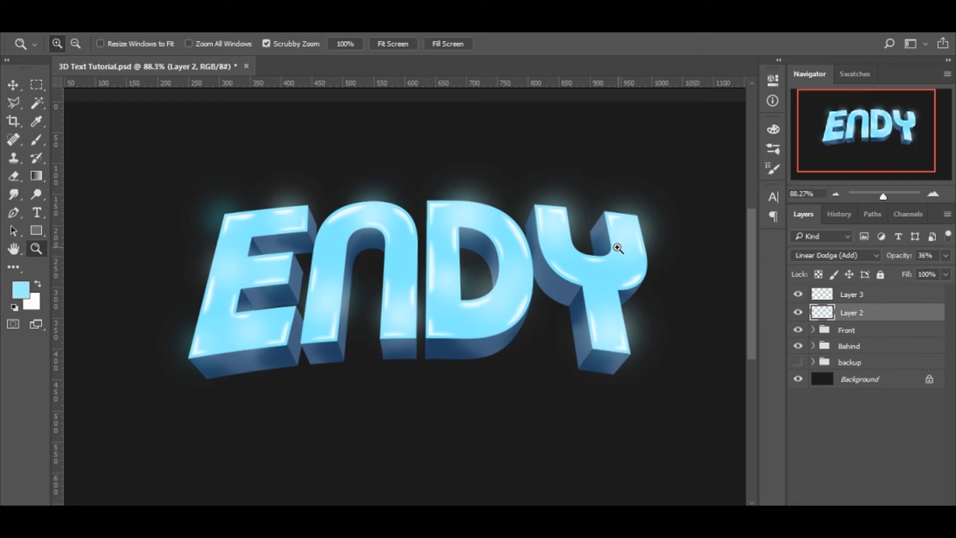
Rename Layer 3 as 1 and Layer 2 as 2, and select both glow layers.
left_click(913, 298)
double_click(851, 296)
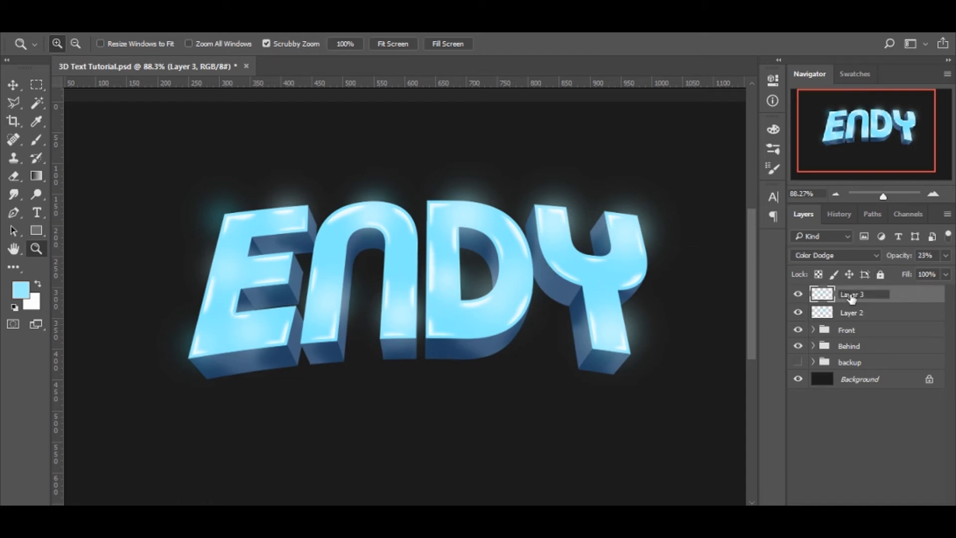
type("1")
double_click(852, 312)
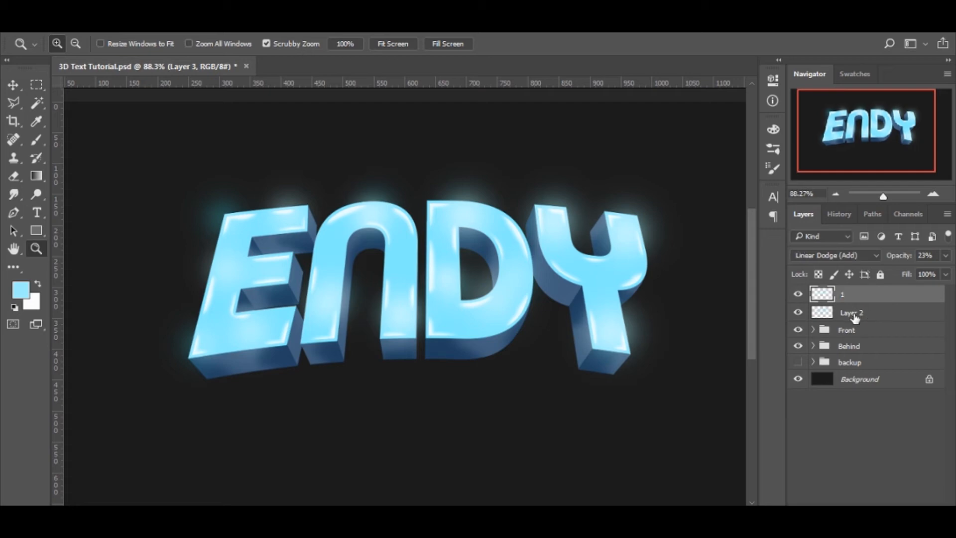
type("2")
left_click(917, 316)
left_click(876, 296, "shift")
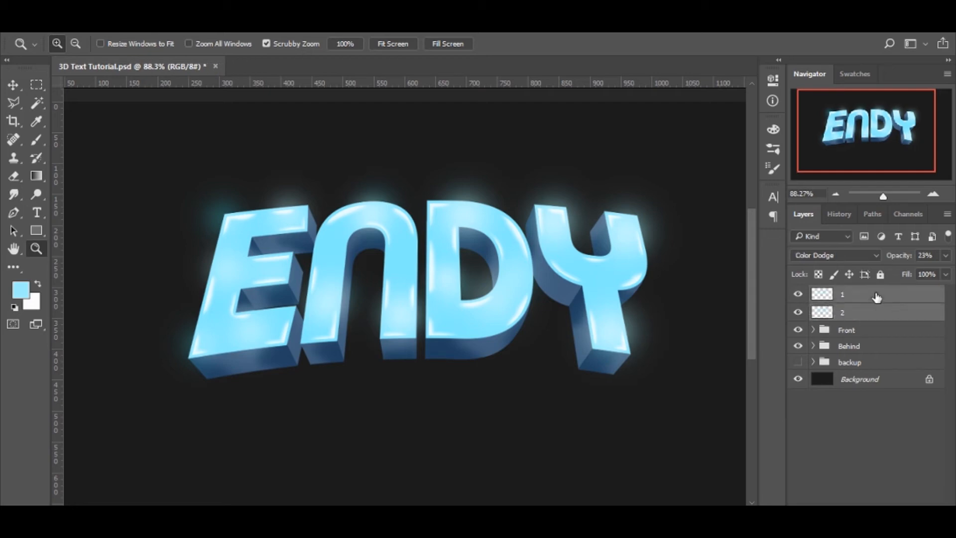
Copy the part of layer 2 inside the Front layer's letter outlines to a new layer, and delete layer 2.
left_click(865, 313)
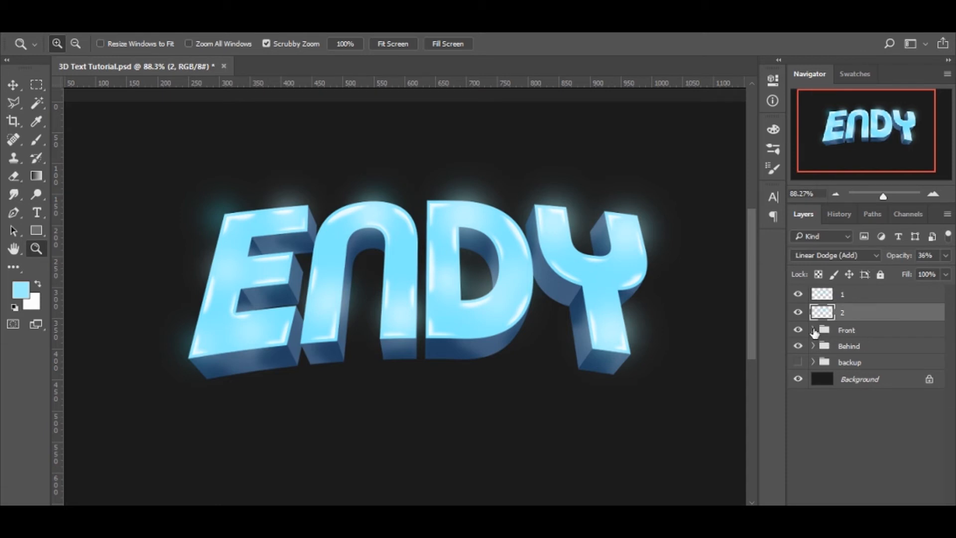
left_click(813, 330)
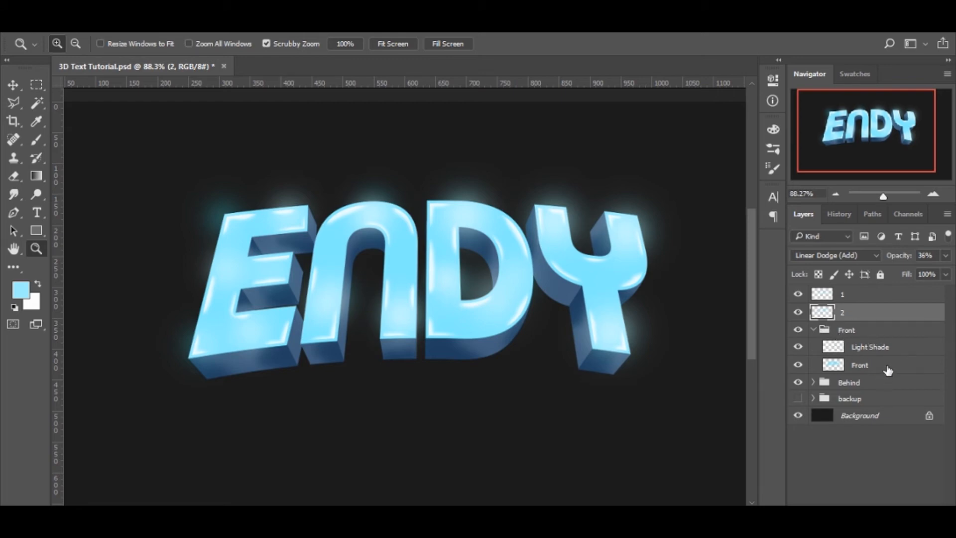
left_click_drag(866, 367, 847, 369)
left_click_drag(861, 364, 841, 371)
left_click(841, 369, "ctrl")
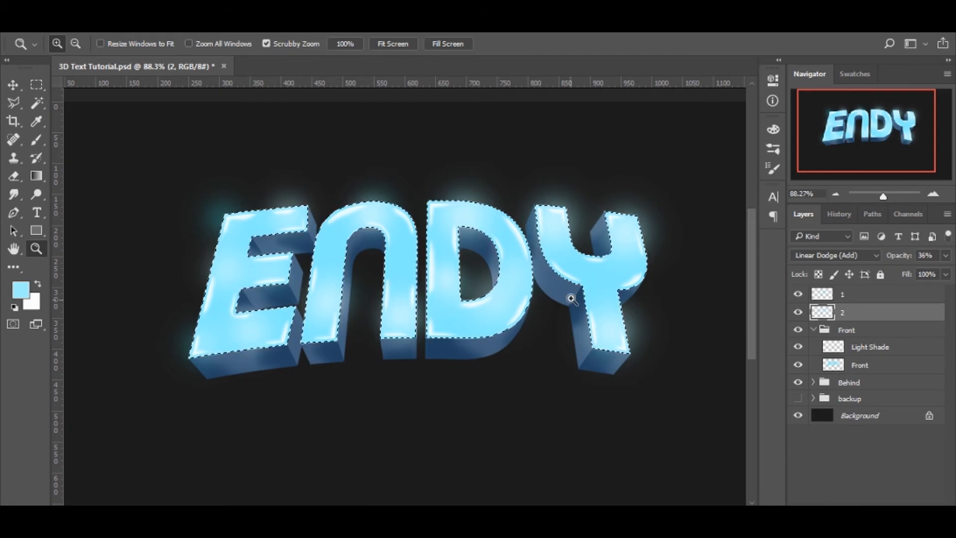
key("m")
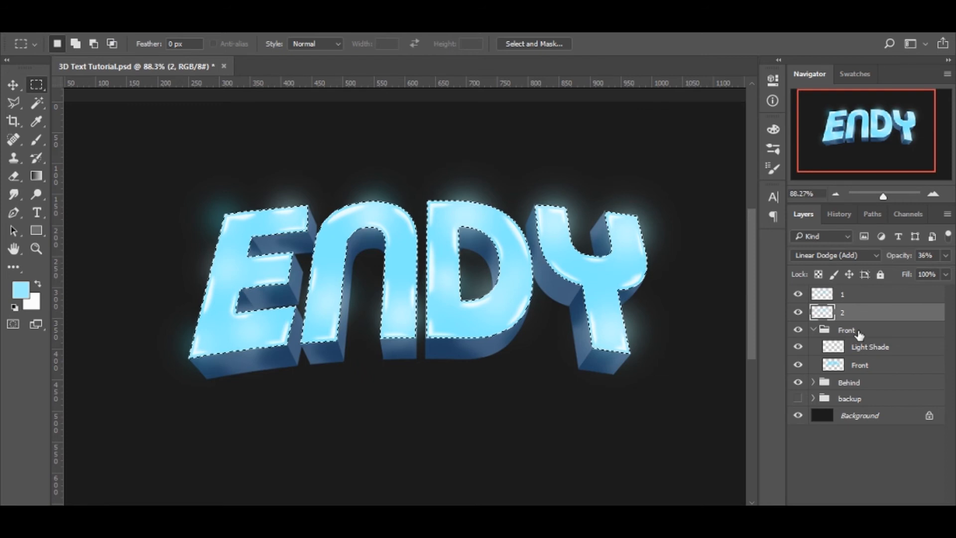
key("ctrl+j")
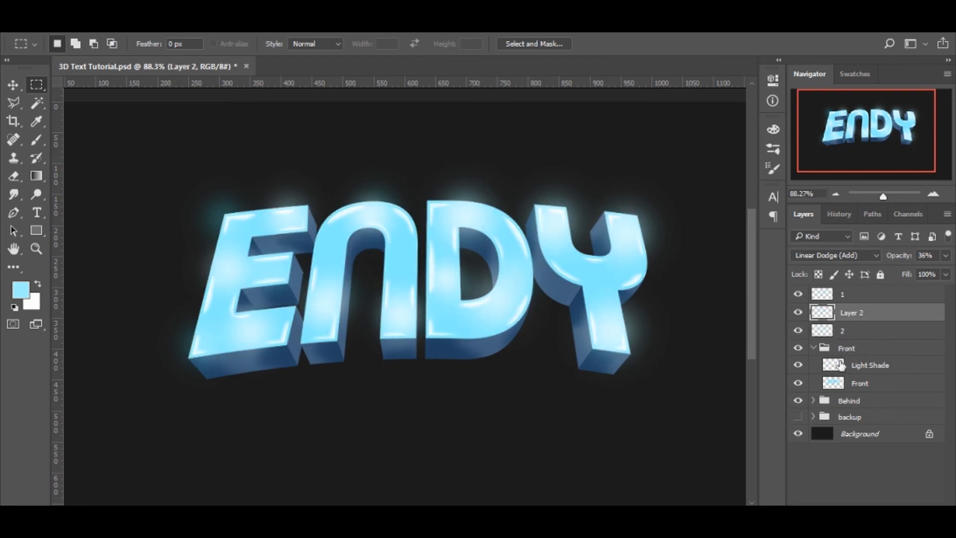
left_click(870, 333)
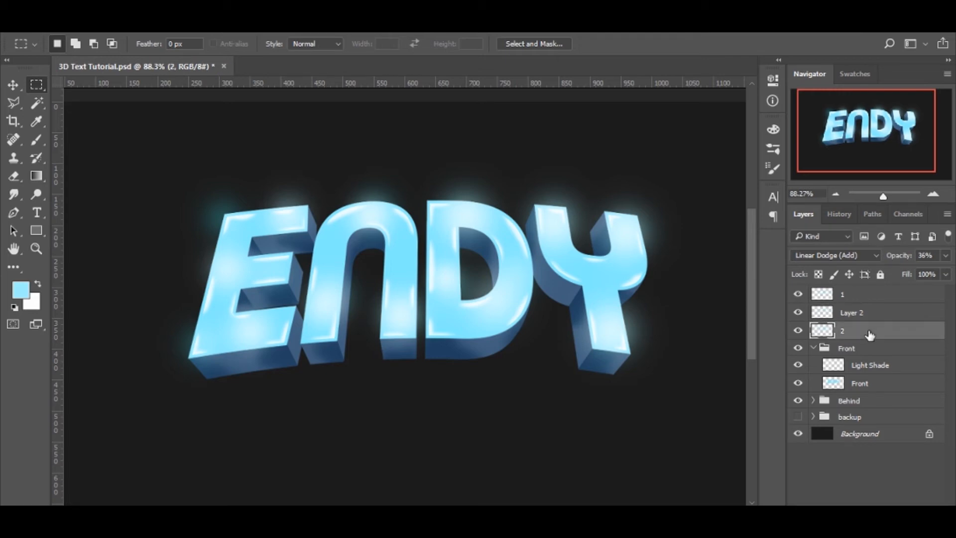
key("Delete")
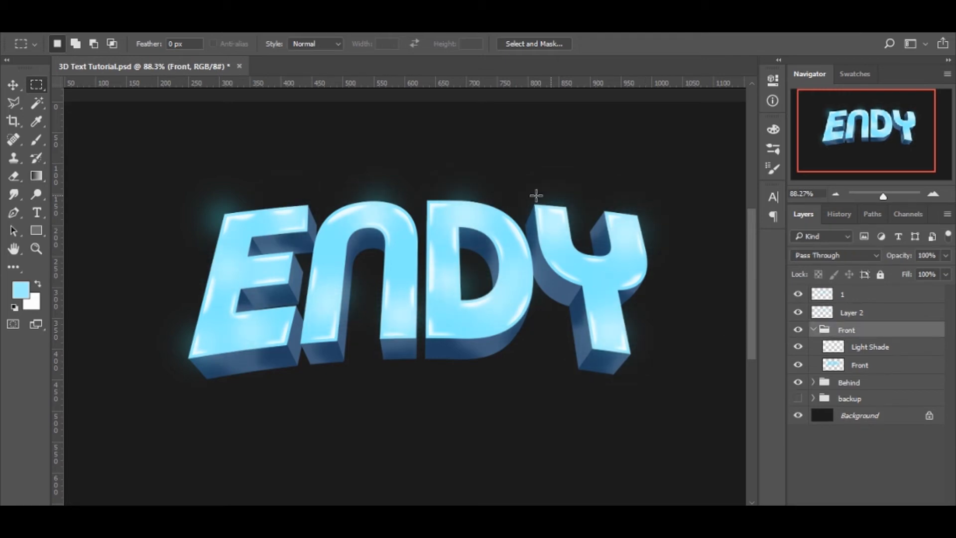
Copy the part of layer 1 inside the Front layer's letter outlines to a new layer, and delete layer 1.
left_click(869, 299)
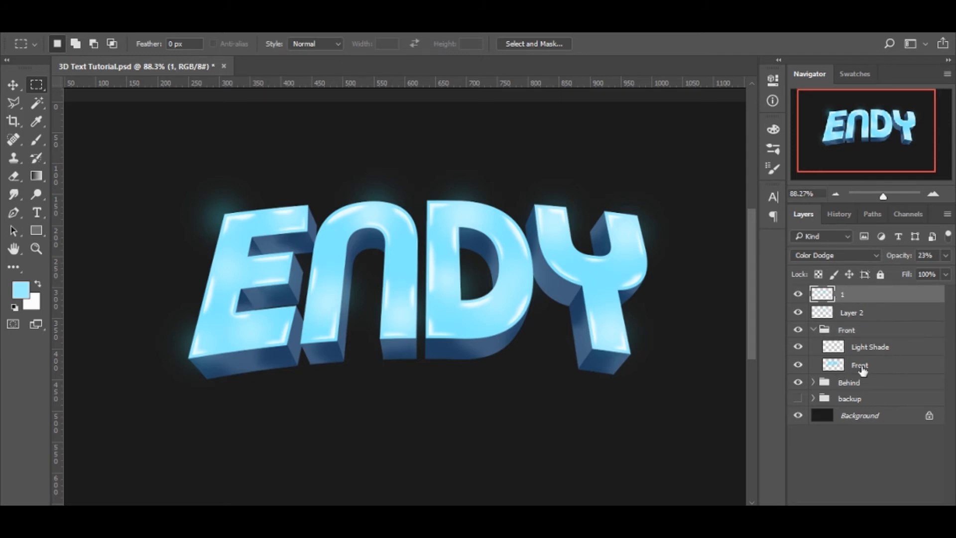
left_click(885, 369)
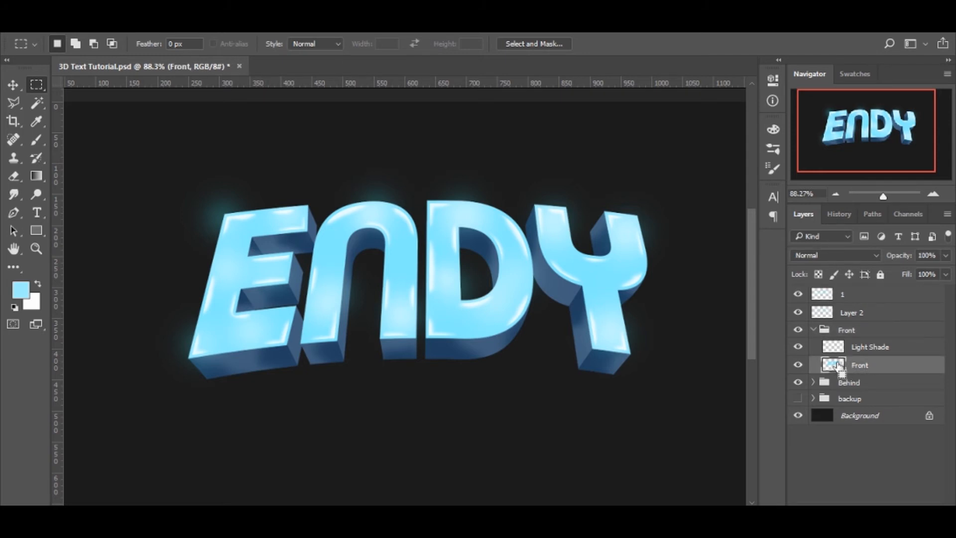
left_click(836, 366, "ctrl")
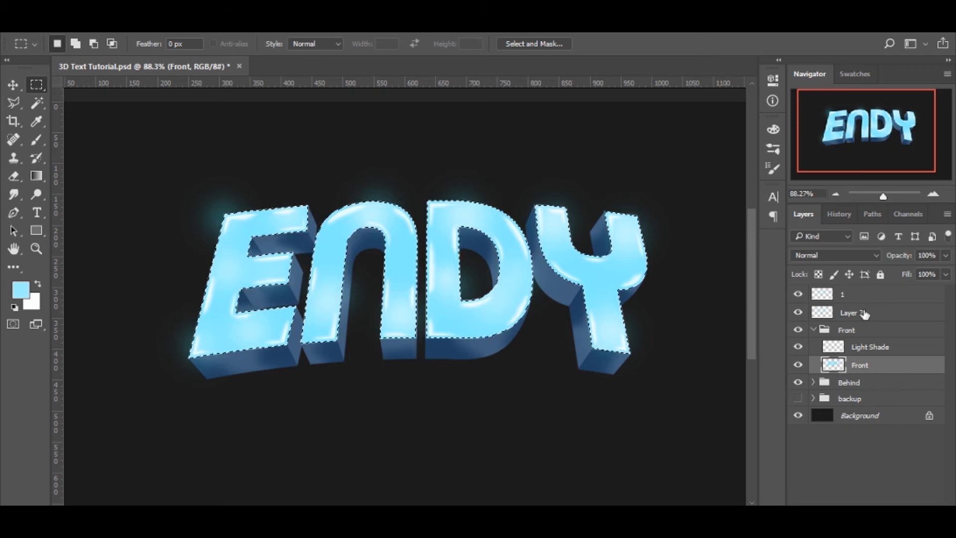
left_click(852, 296)
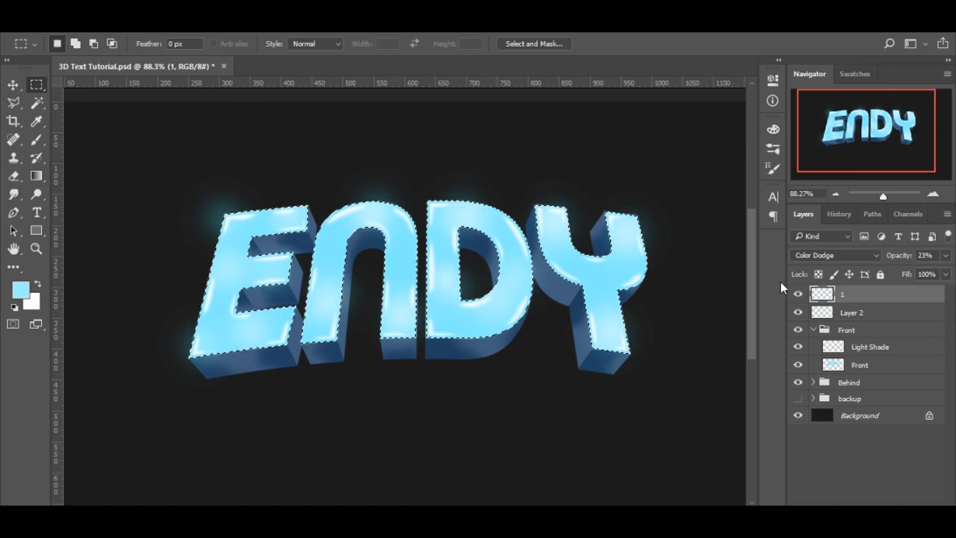
key("ctrl+shift+alt+n")
key("ctrl+d")
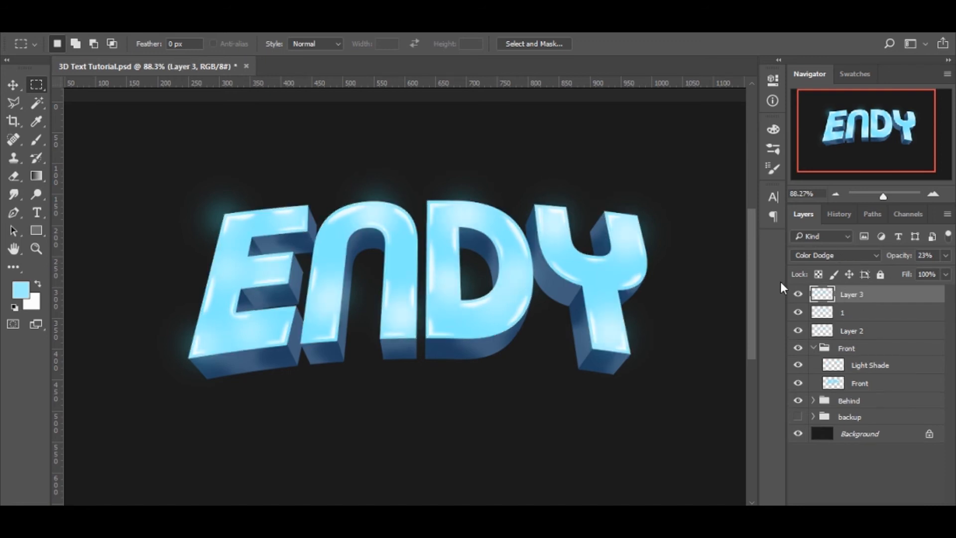
left_click(910, 314)
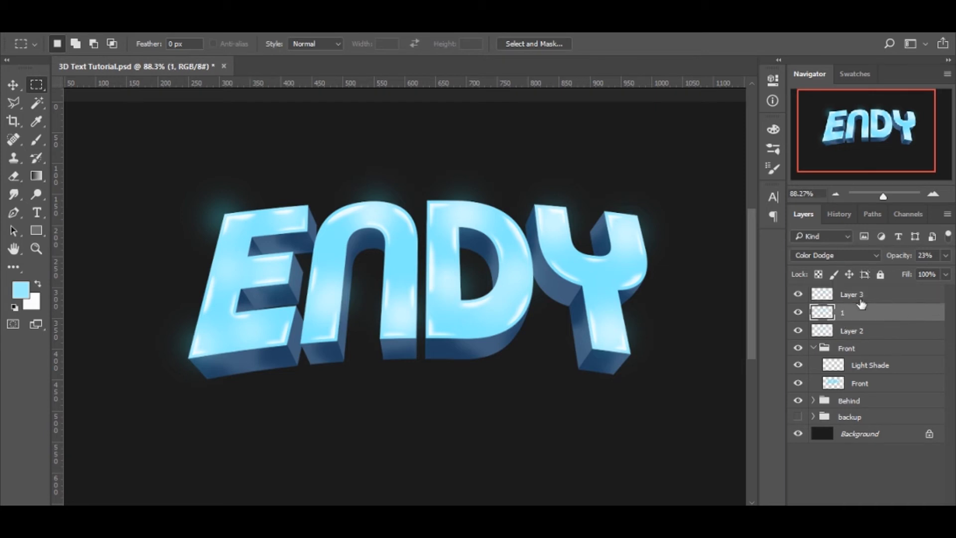
key("Delete")
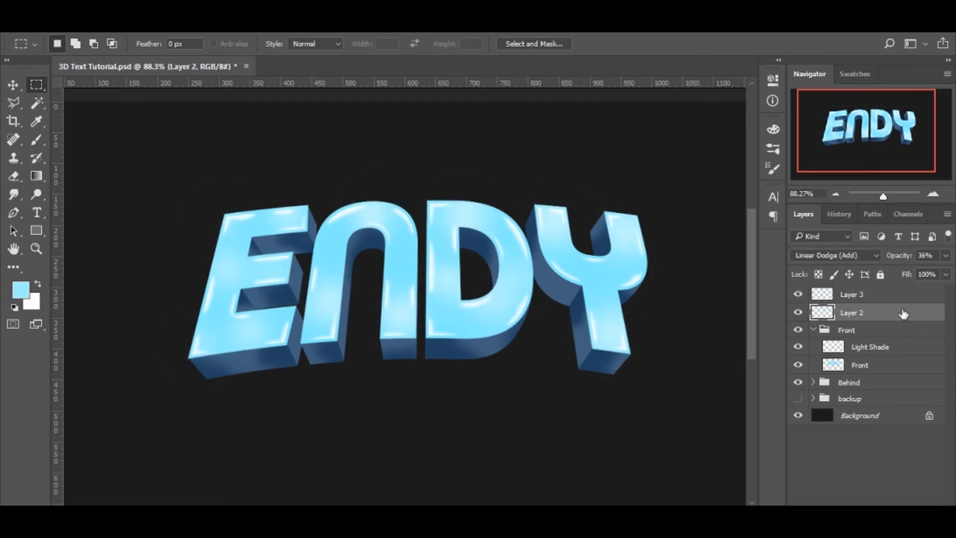
Group Layer 2 and Layer 3, lower the group's opacity to 68%, and compare the text with the glow hidden and shown.
left_click(890, 297, "shift")
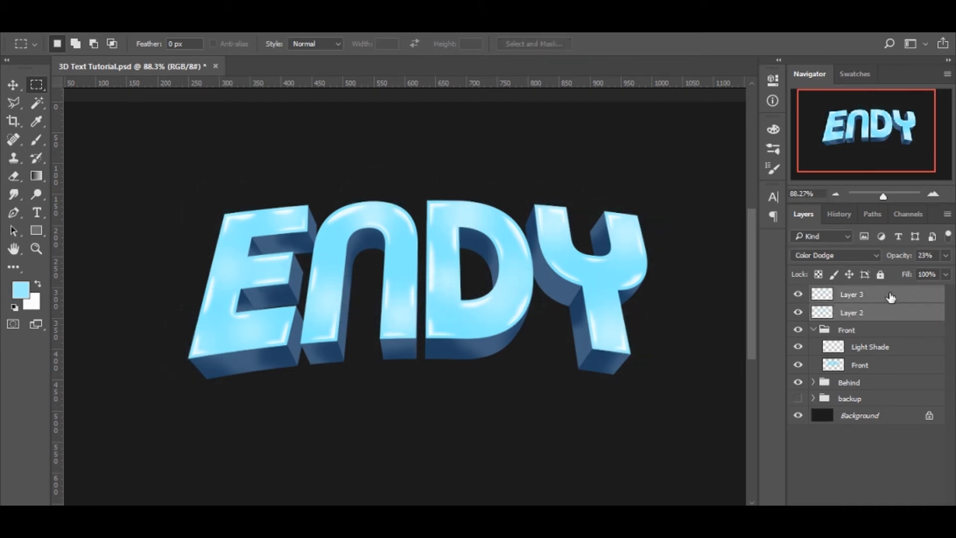
key("ctrl+g")
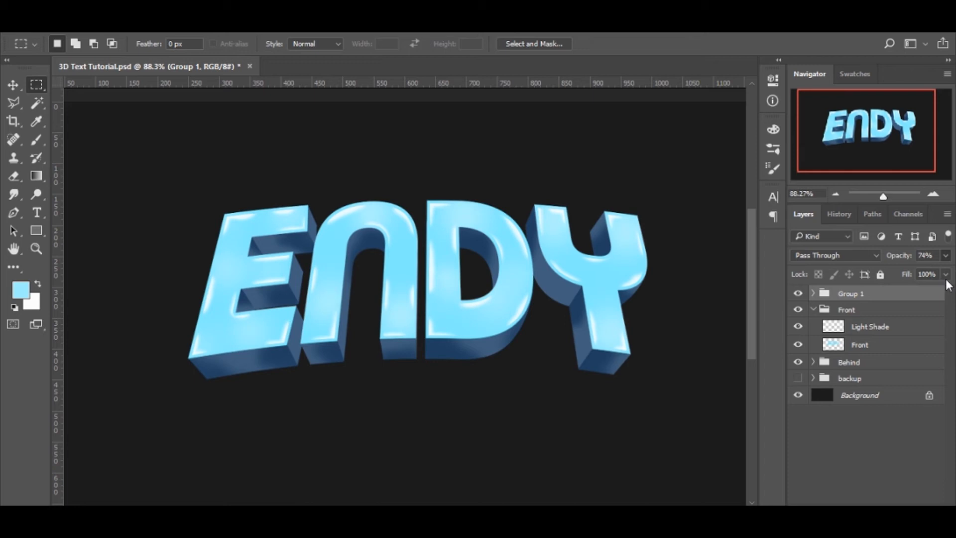
left_click(798, 294)
left_click(798, 295)
key("0")
left_click(798, 293)
left_click(799, 295)
key("z")
left_click_drag(520, 275, 490, 308)
left_click_drag(358, 261, 401, 264)
left_click(799, 294)
left_click(798, 293)
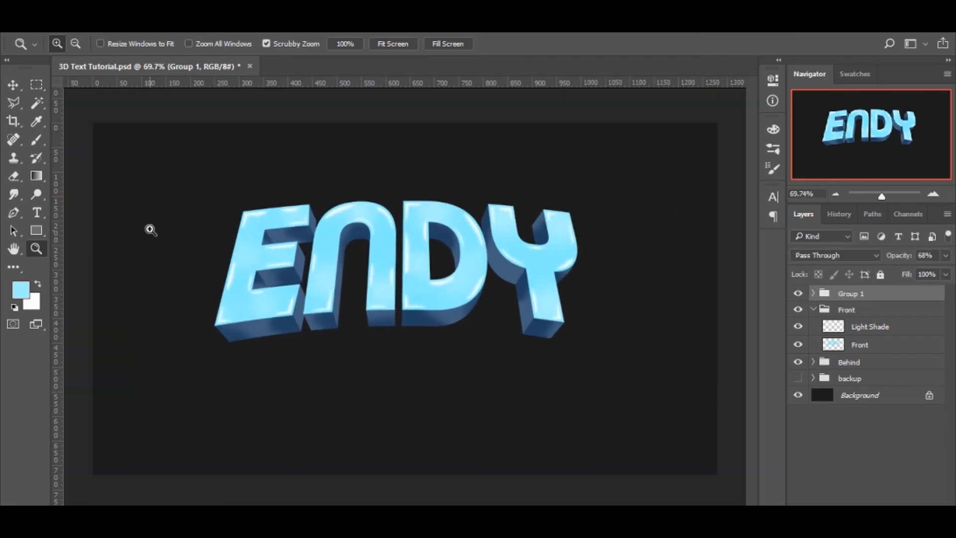
left_click_drag(370, 234, 414, 260)
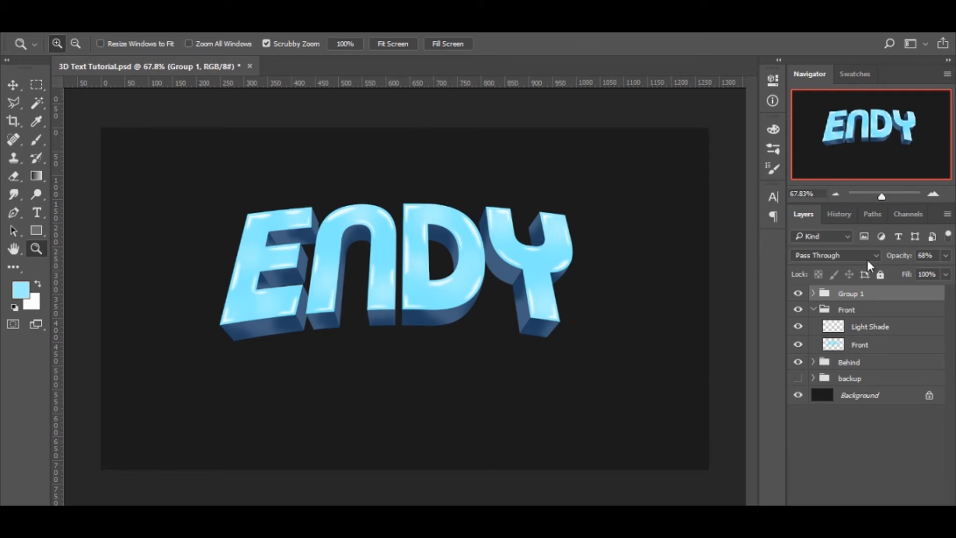
Group Group 1, Front, Behind and backup together and name the new group Text.
left_click(813, 310)
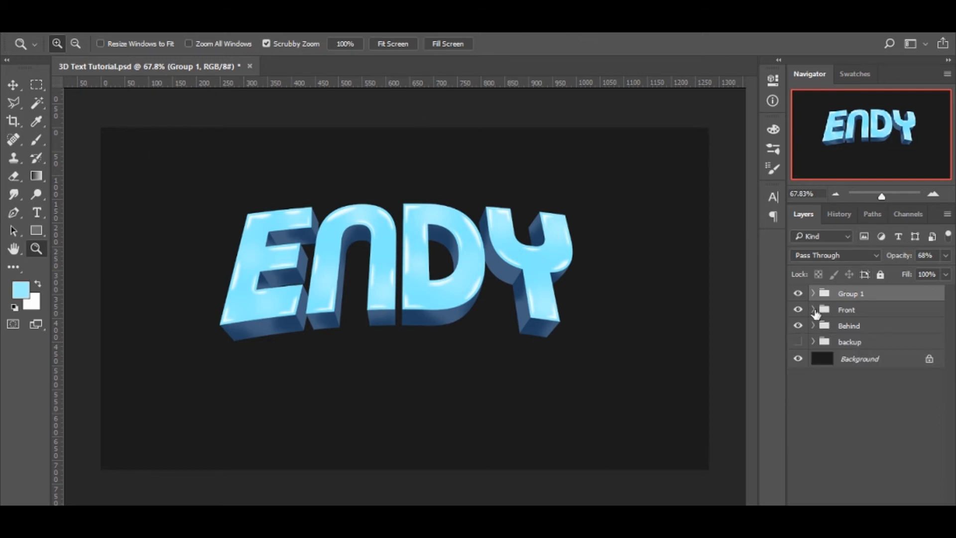
left_click(873, 341, "shift")
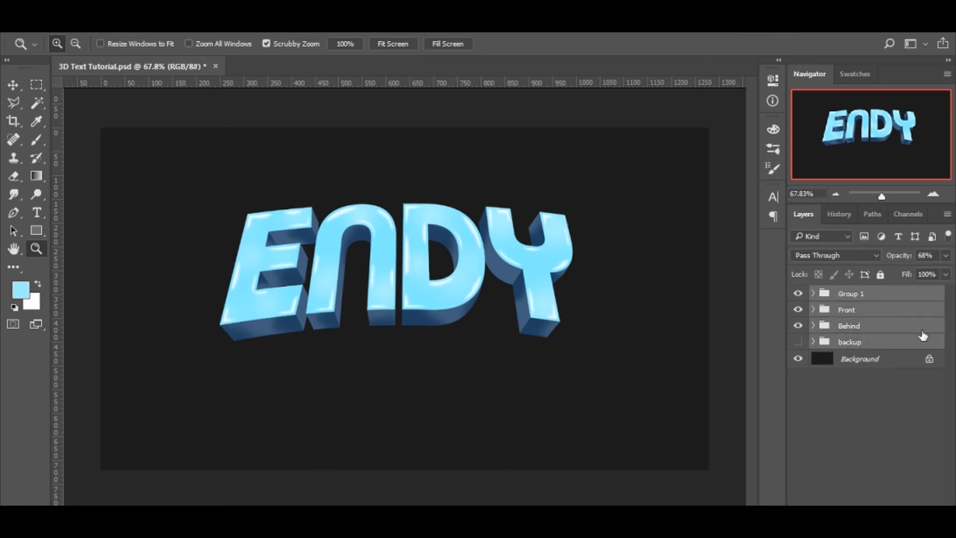
key("ctrl+g")
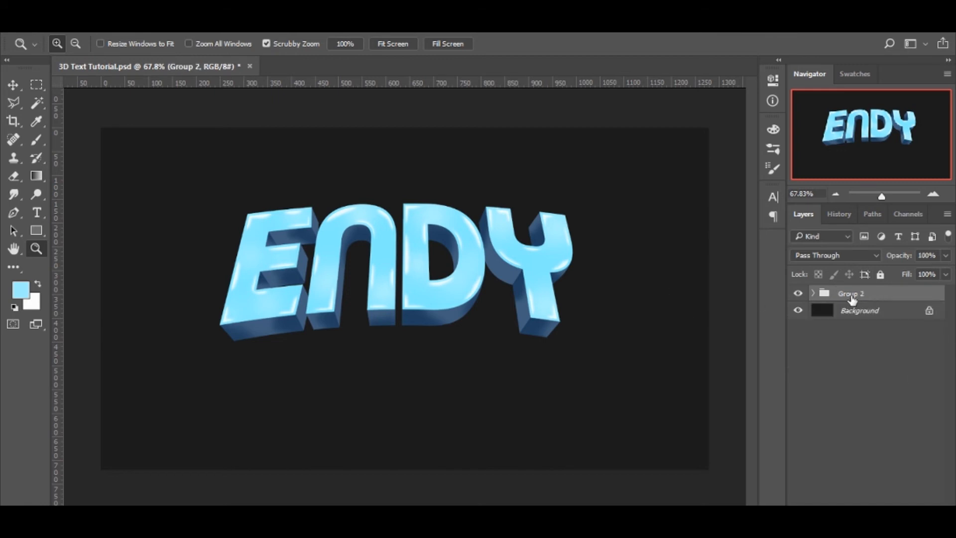
double_click(852, 294)
type("Text")
left_click(891, 351)
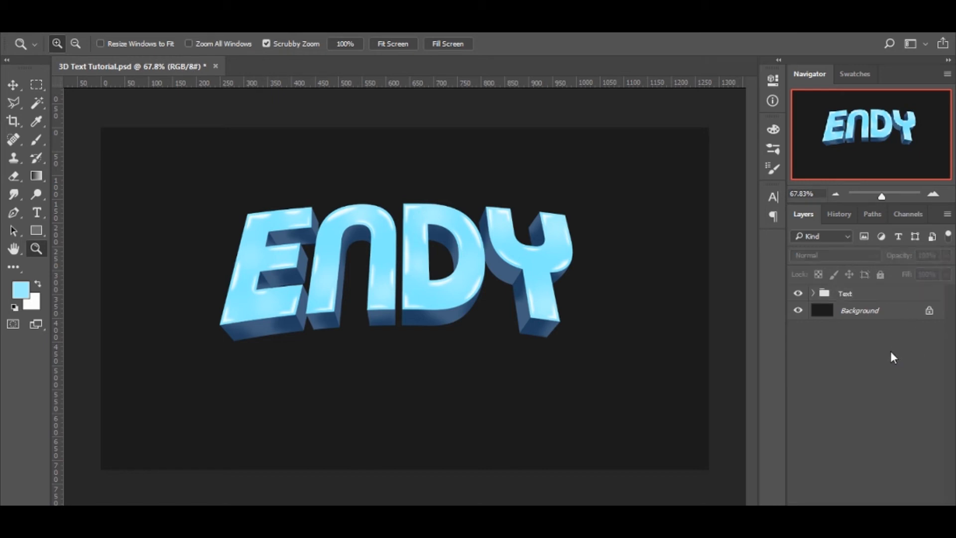
Duplicate the Text group and merge the duplicate into a single layer.
left_click(876, 298)
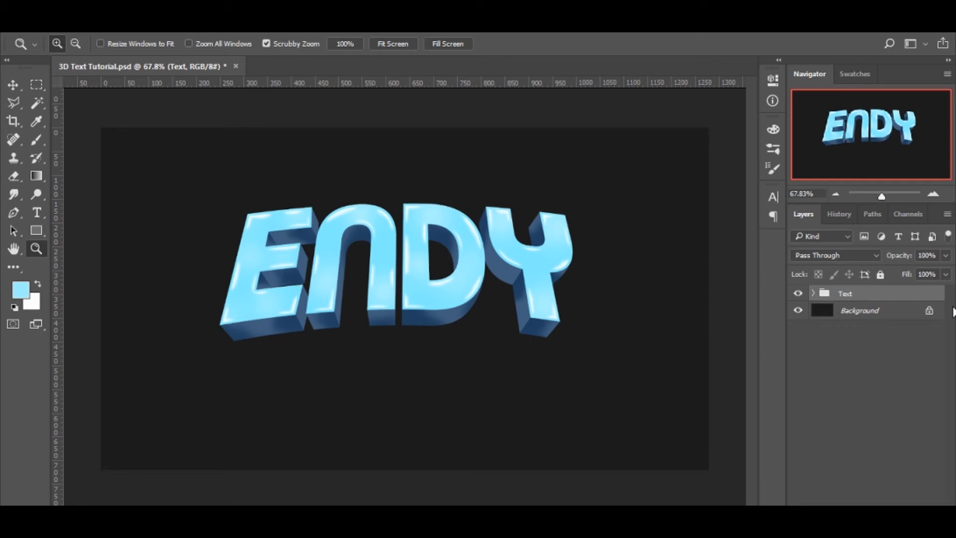
key("ctrl+j")
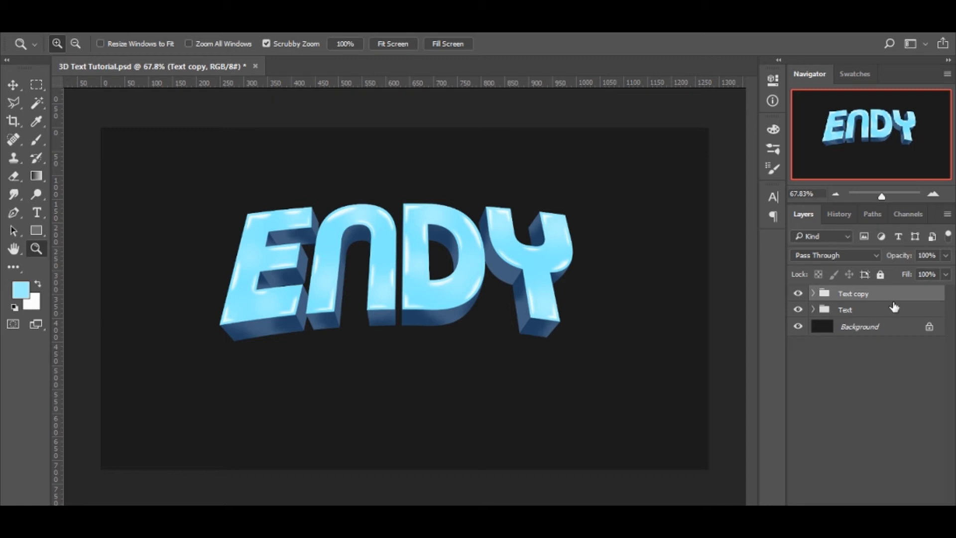
key("ctrl+e")
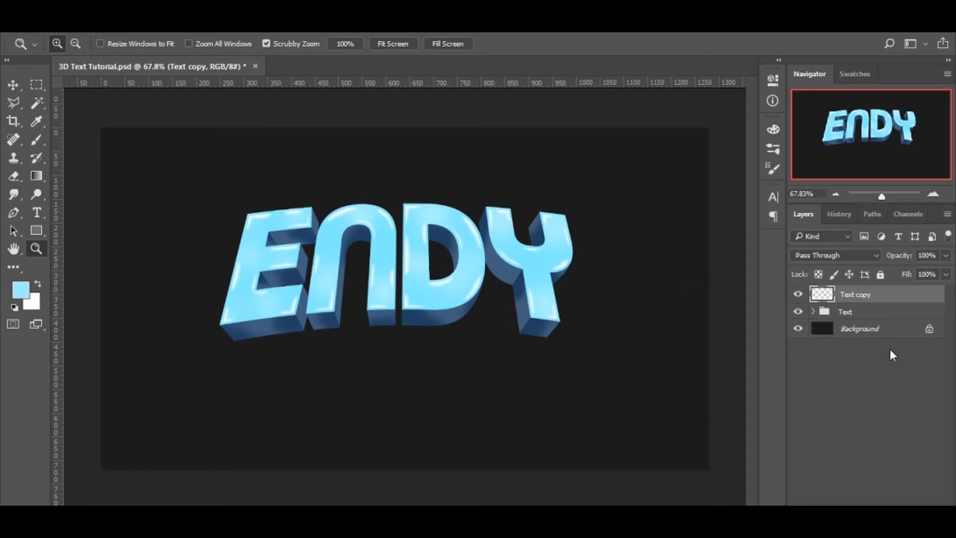
left_click_drag(454, 256, 435, 264)
left_click(882, 409)
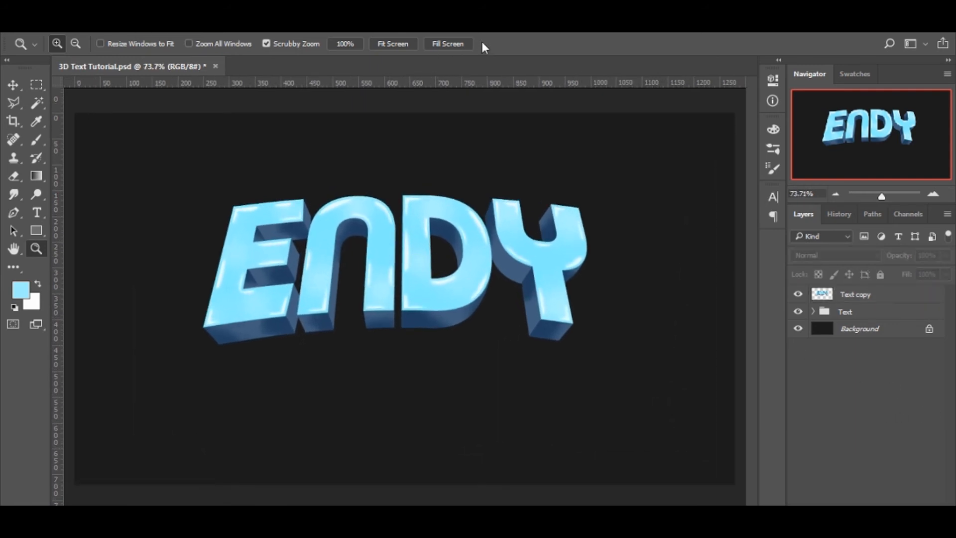
Duplicate the merged Text copy layer.
left_click_drag(397, 273, 422, 222)
left_click(887, 294)
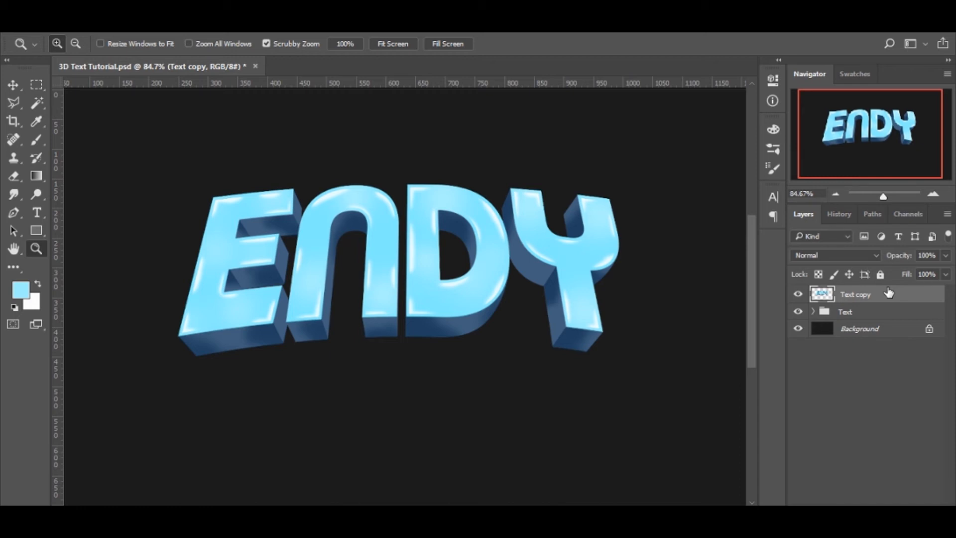
key("ctrl+j")
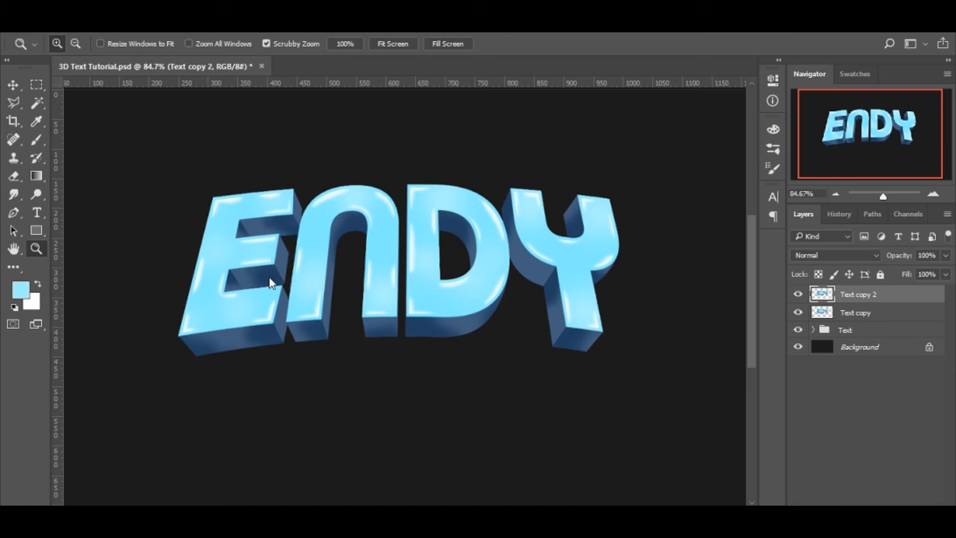
Apply a High Pass filter to the Text copy 2 layer and soften it with a slight blur.
left_click(167, 307)
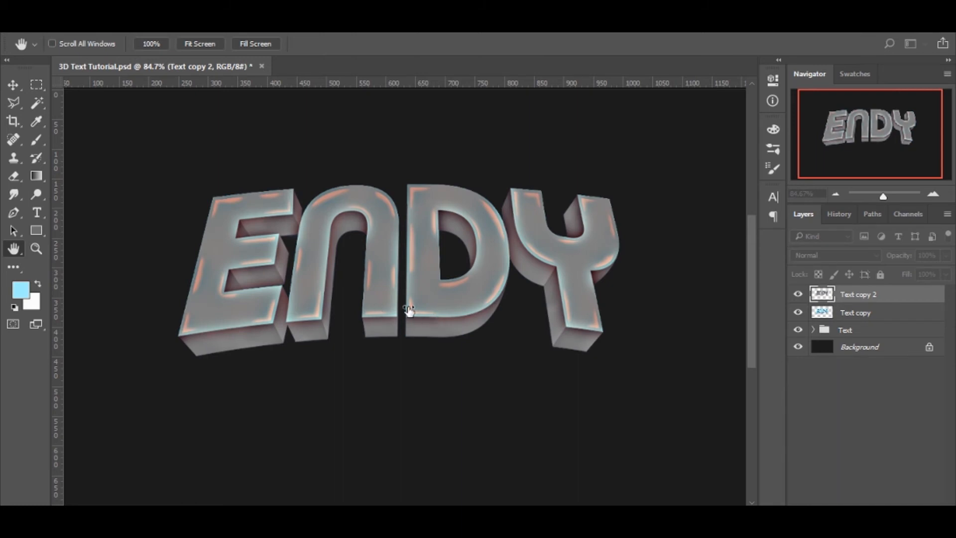
left_click(569, 135)
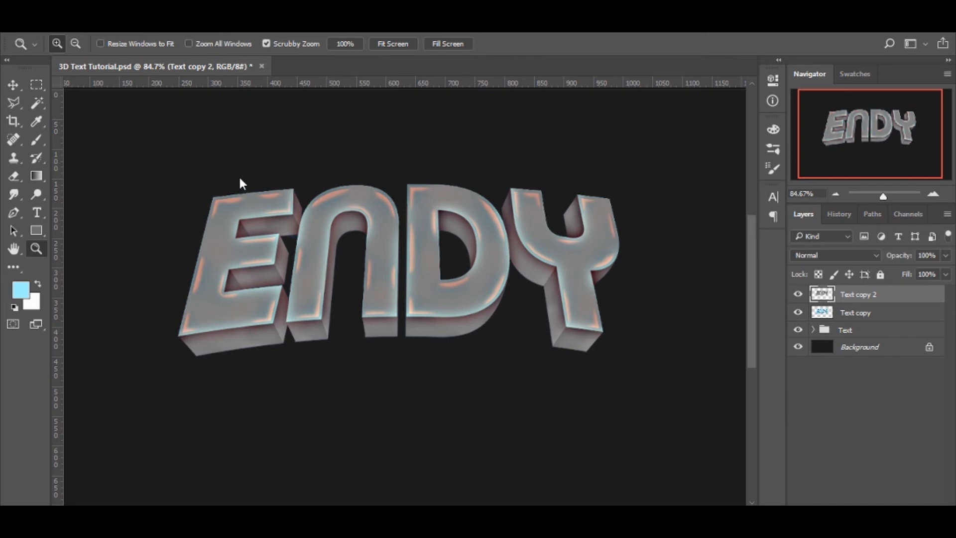
left_click(159, 229)
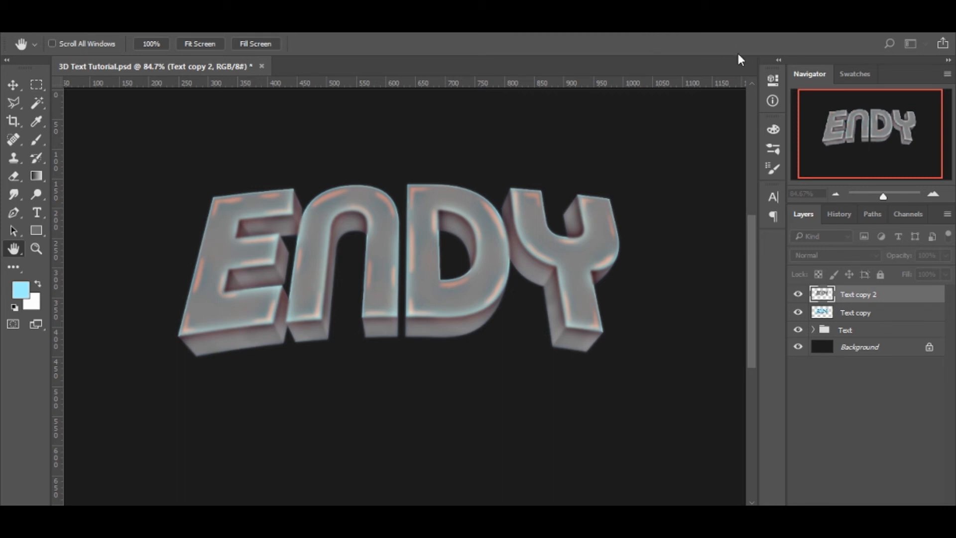
key("z")
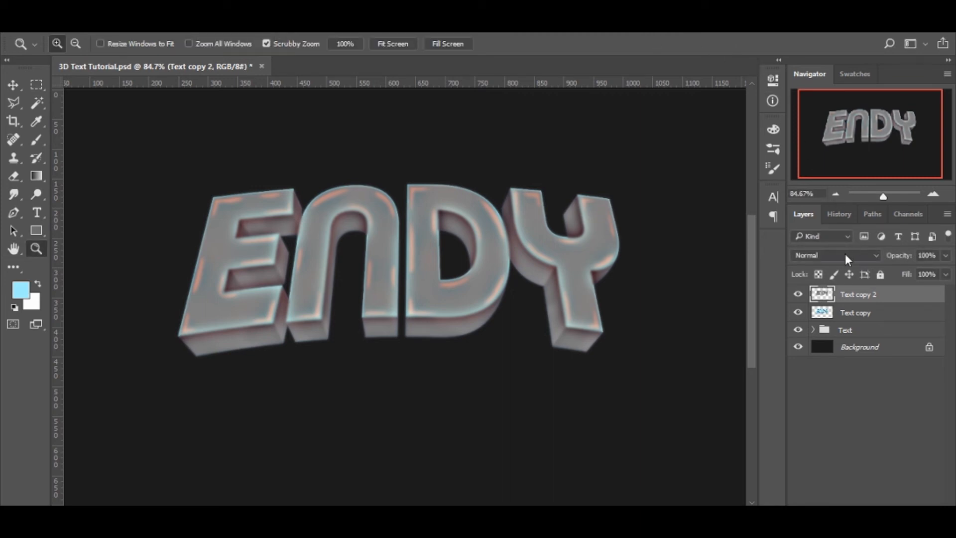
Set the Text copy 2 layer's blend mode to Overlay and its opacity to 33%.
left_click(811, 395)
left_click(928, 291)
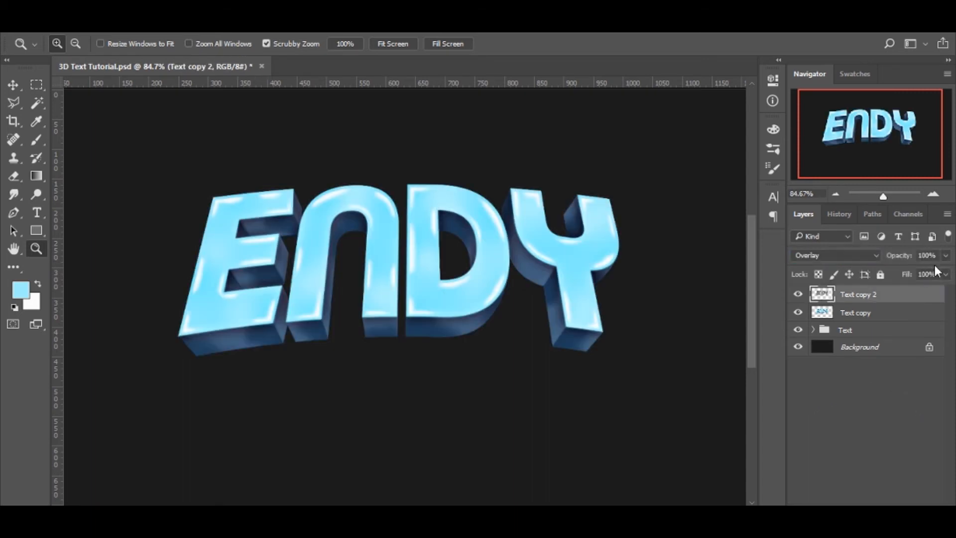
left_click_drag(910, 269, 905, 269)
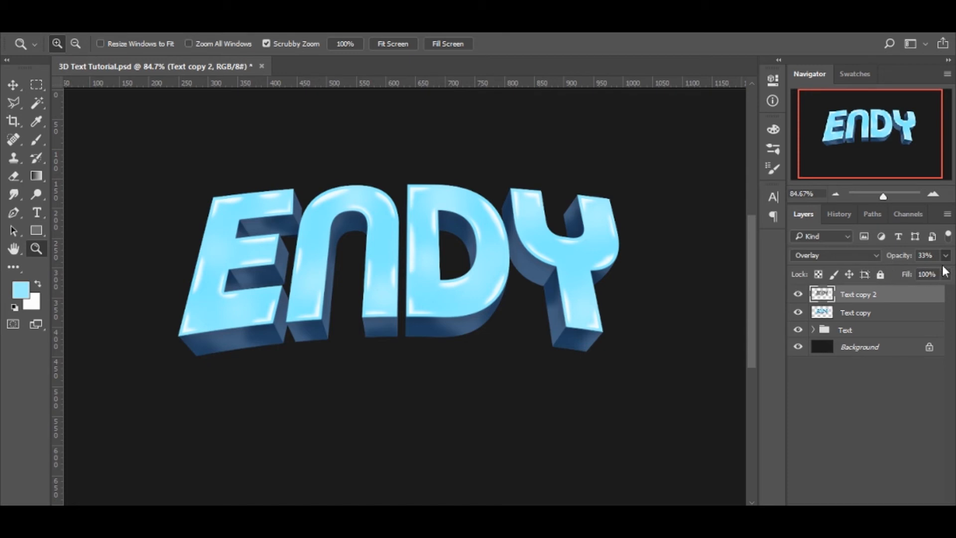
Merge Text copy 2 with Text copy and duplicate the merged layer.
left_click_drag(512, 246, 478, 240)
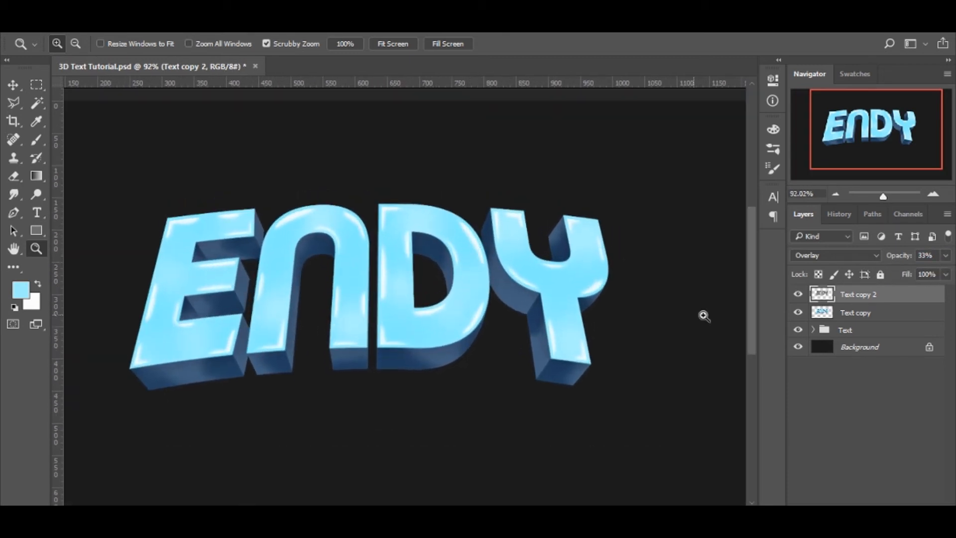
left_click(893, 312, "shift")
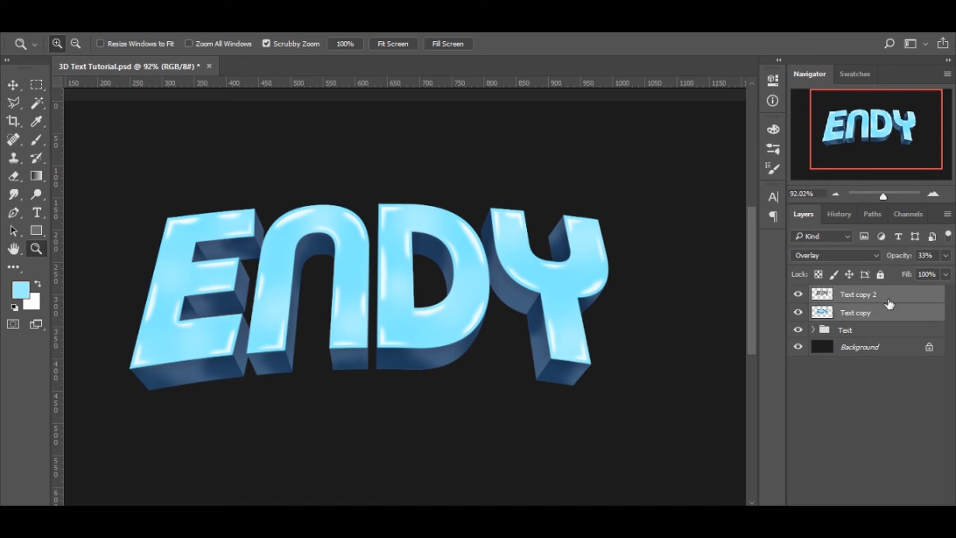
key("ctrl+e")
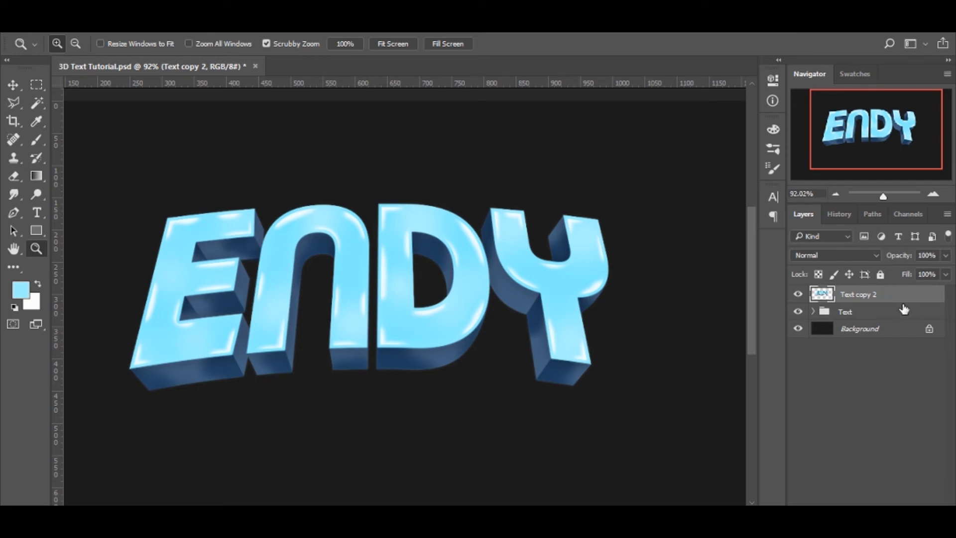
key("ctrl+j")
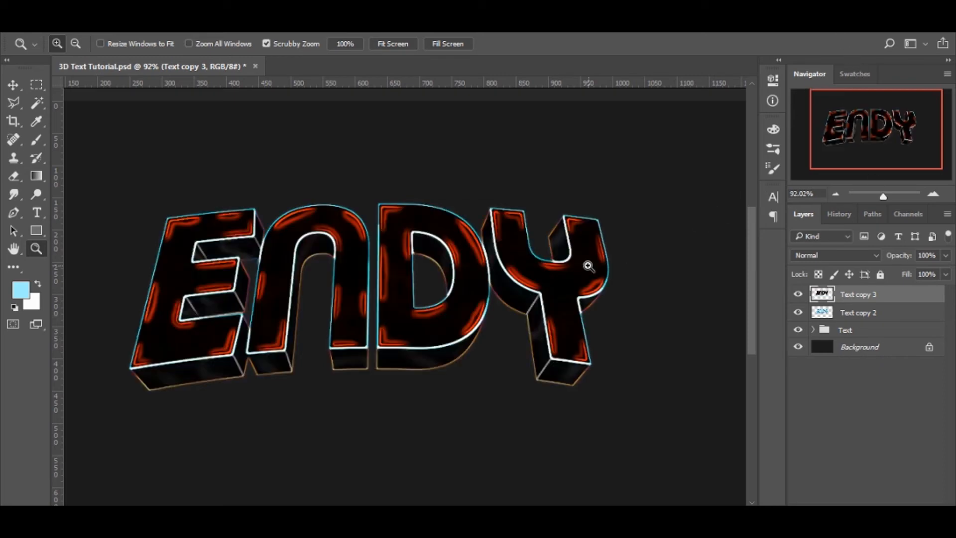
Compare the Lighten, Color Dodge and Screen blend modes on the Text copy 3 layer and settle on Lighten.
left_click_drag(586, 264, 526, 262)
left_click_drag(467, 275, 486, 277)
left_click_drag(401, 244, 430, 226)
left_click_drag(366, 198, 444, 241)
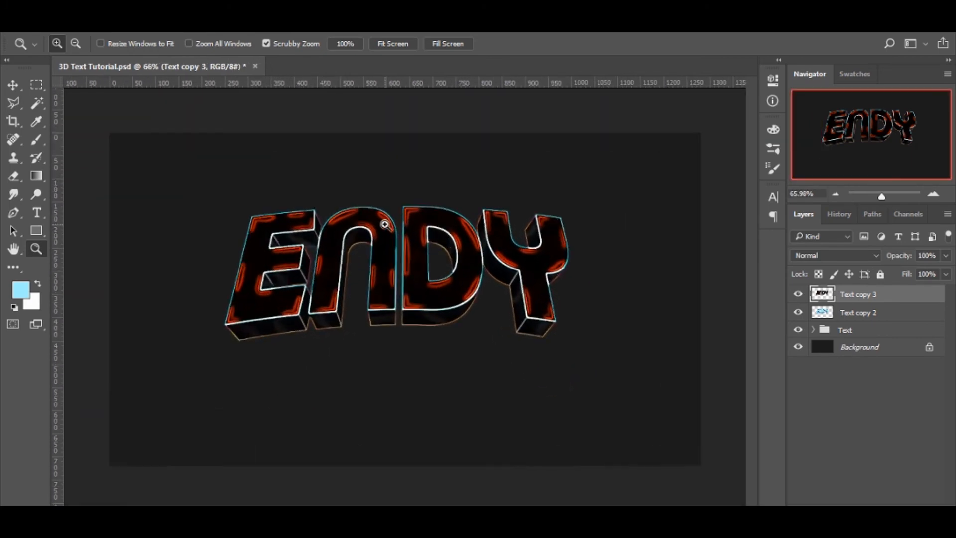
left_click_drag(387, 222, 426, 219)
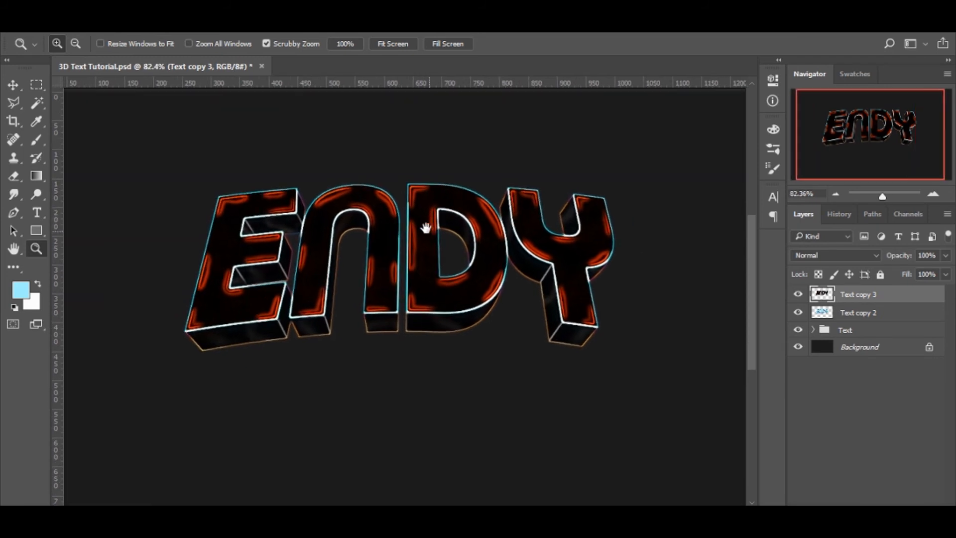
left_click(857, 255)
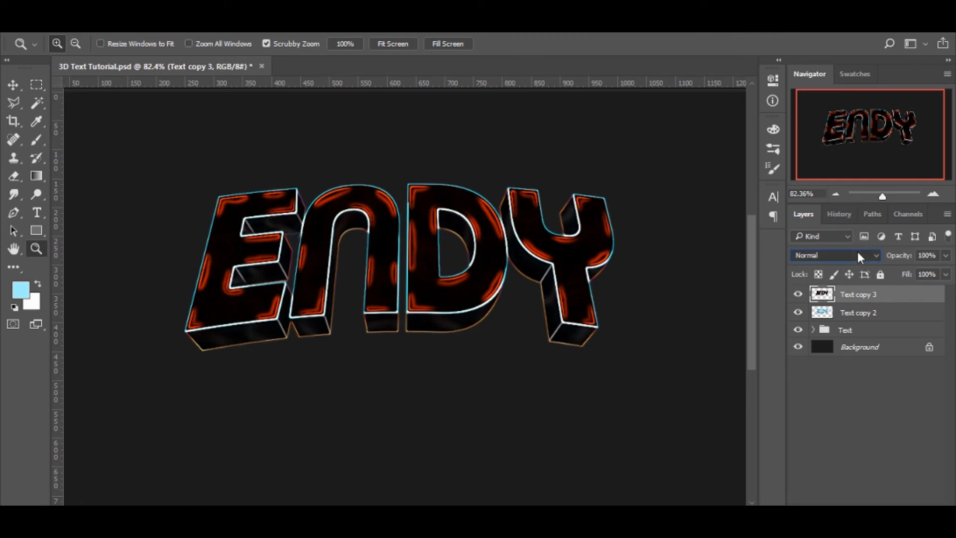
left_click(821, 340)
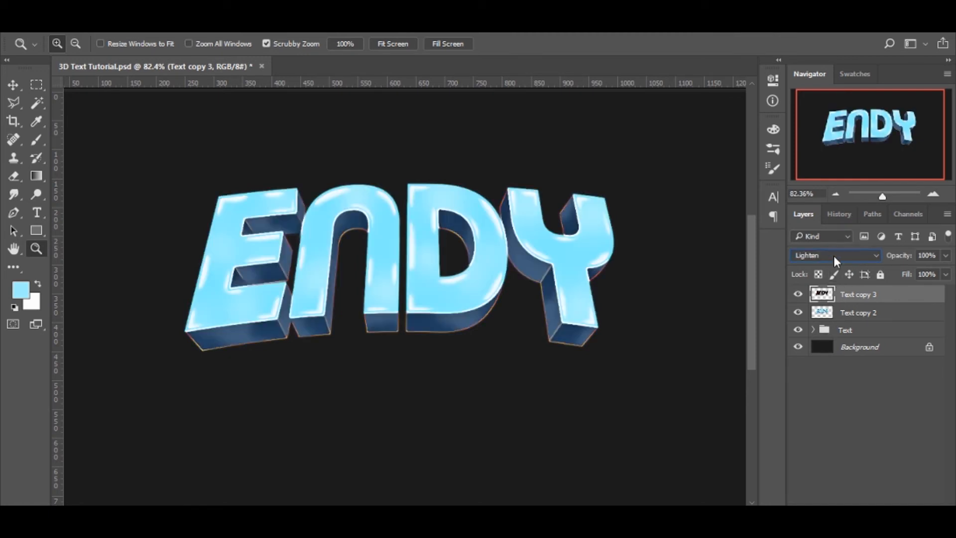
scroll(833, 256, "down", 2)
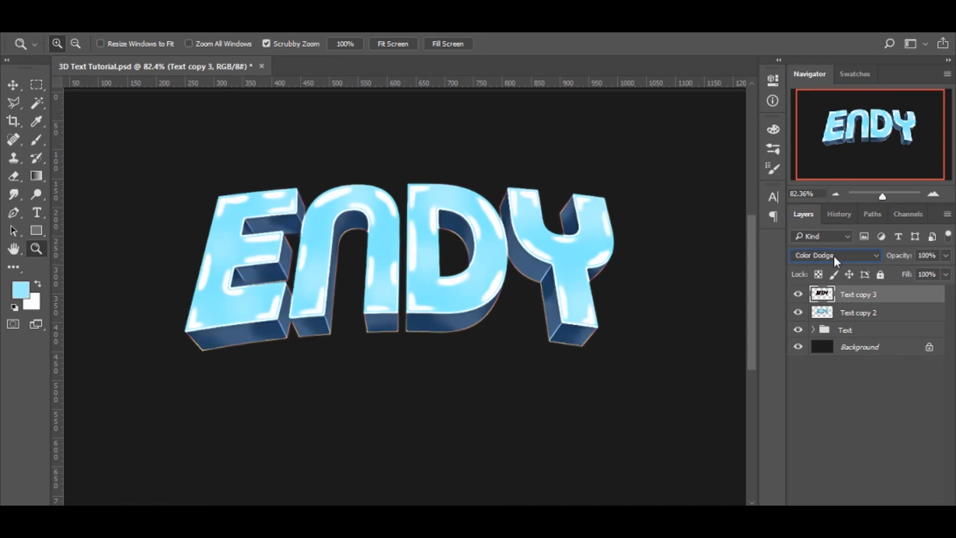
scroll(833, 255, "up", 1)
scroll(833, 255, "down", 2)
scroll(834, 255, "up", 2)
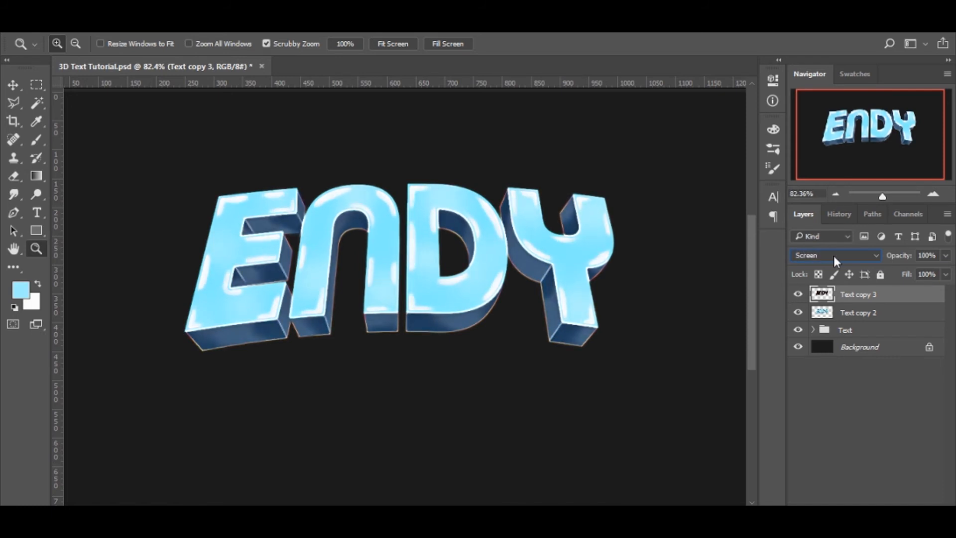
scroll(833, 255, "up", 1)
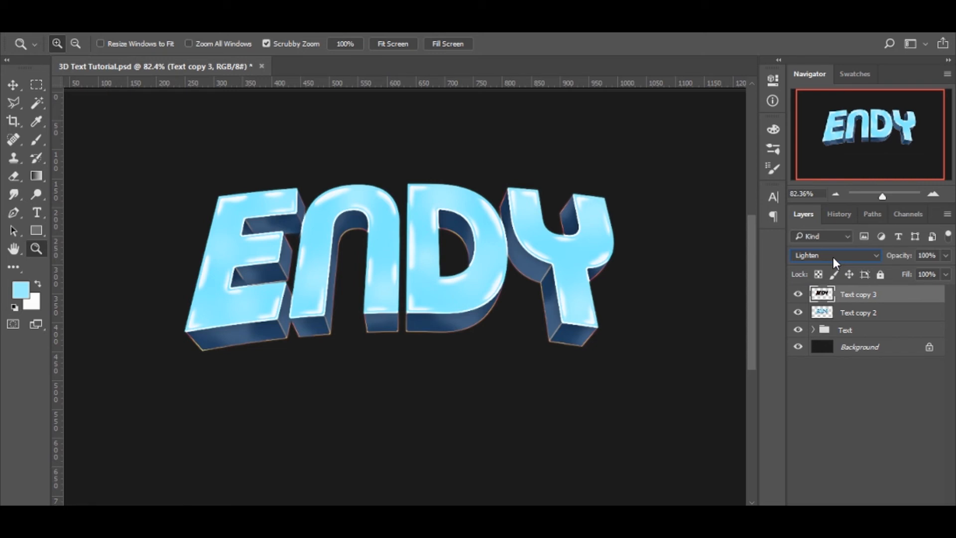
Lower the Text copy 3 layer's opacity to 23% and keep that layer selected.
left_click_drag(945, 254, 908, 272)
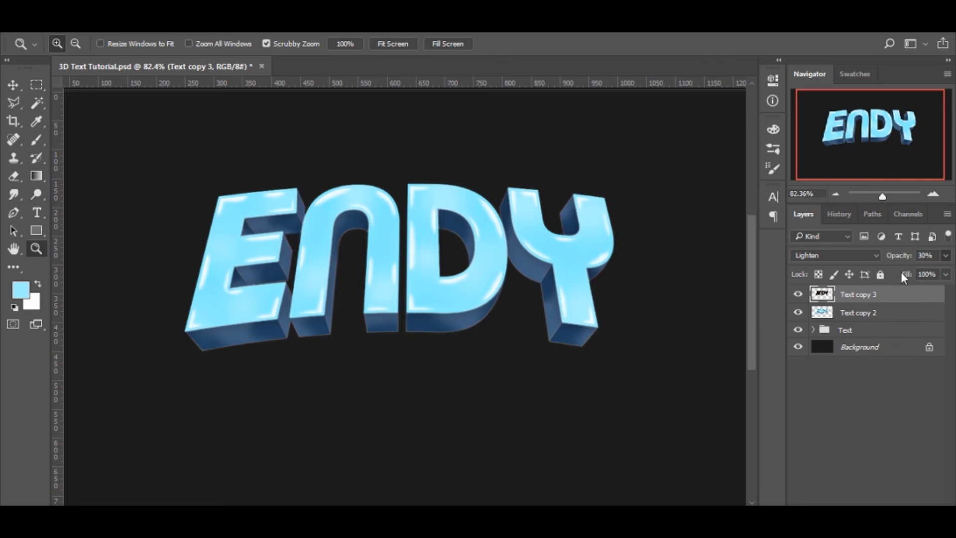
left_click_drag(898, 272, 894, 272)
left_click(922, 381)
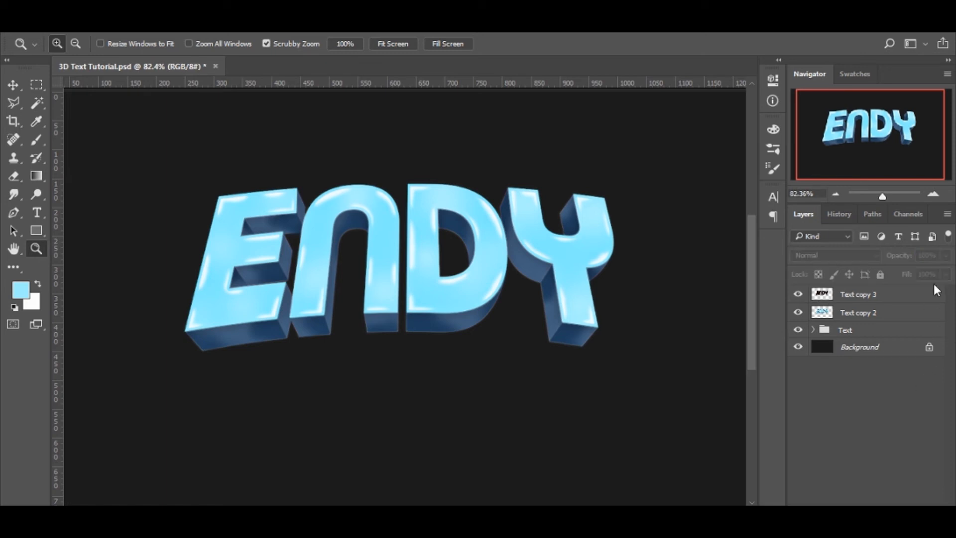
left_click(879, 297)
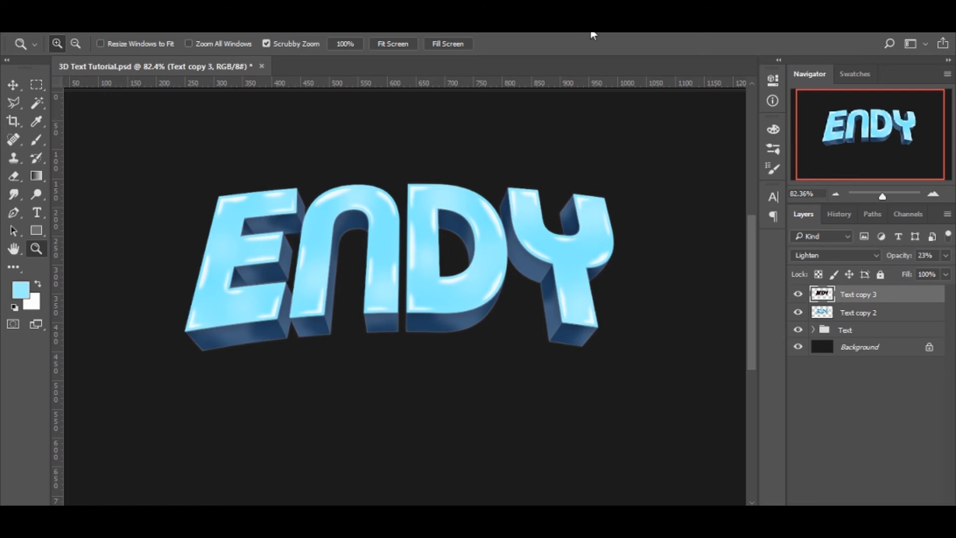
Erase parts of the Text copy 3 layer over the letters with a soft 125 px eraser.
key("e")
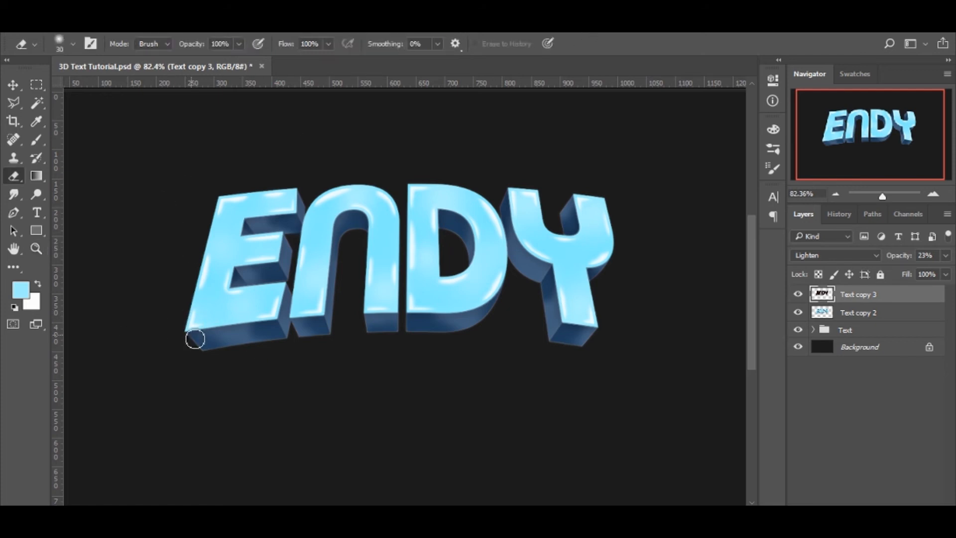
key("period")
key("bracketleft")
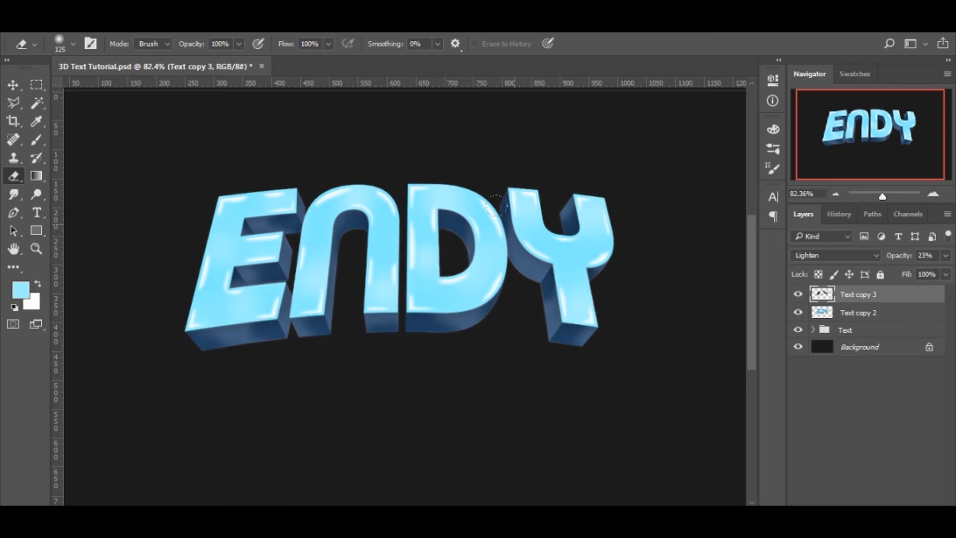
Check the remaining Text copy 3 pixels with a temporary selection and erase some of them over the Y.
left_click(822, 294, "ctrl")
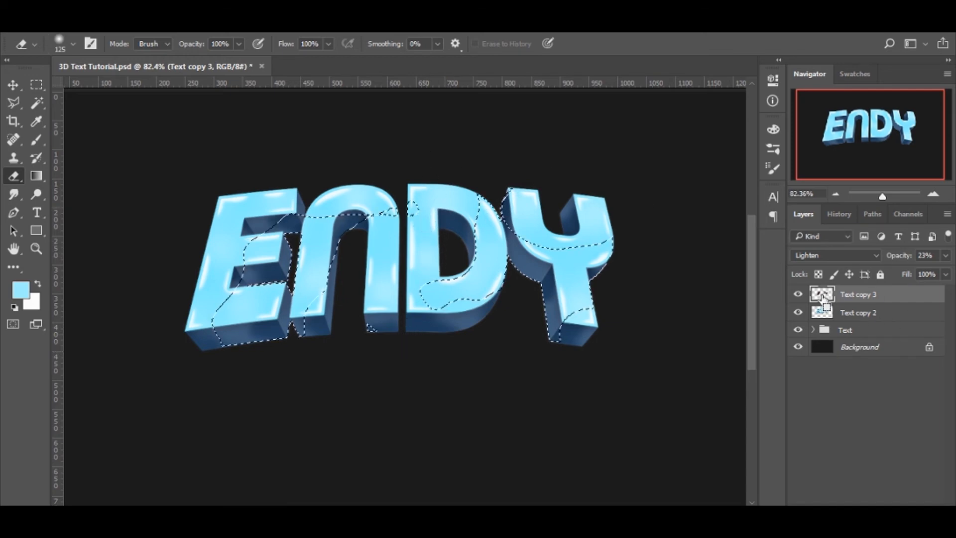
key("m")
left_click(504, 384)
key("e")
left_click_drag(523, 269, 511, 235)
Outline the leftover Text copy 3 pixels once more, clear the selection and erase further areas toward the E.
left_click(822, 294, "ctrl")
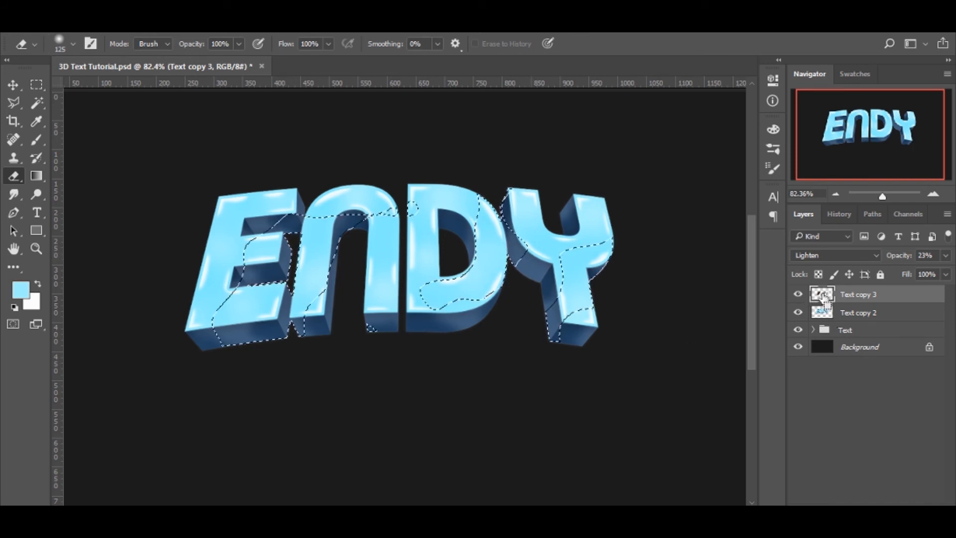
key("m")
left_click(475, 359)
key("e")
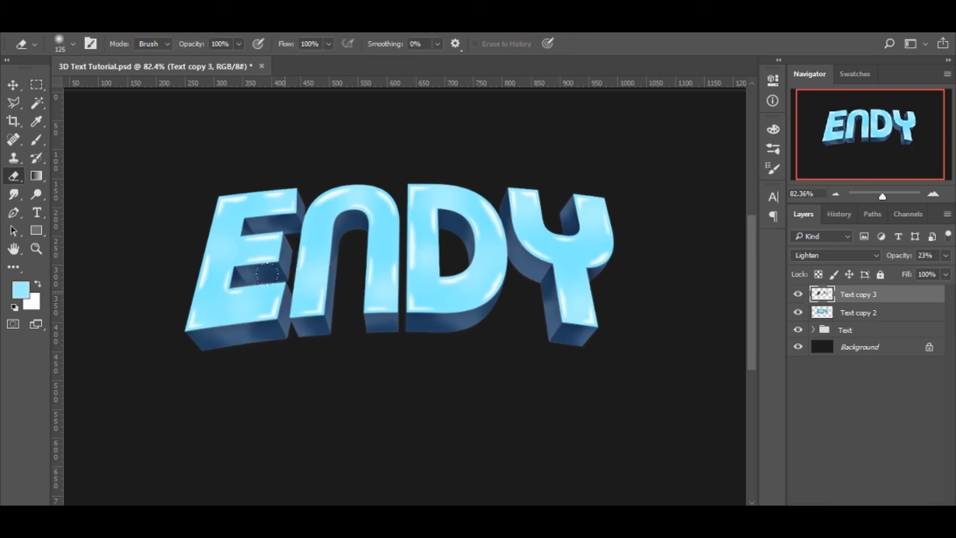
Merge Text copy 3 with Text copy 2 and duplicate the merged layer.
key("z")
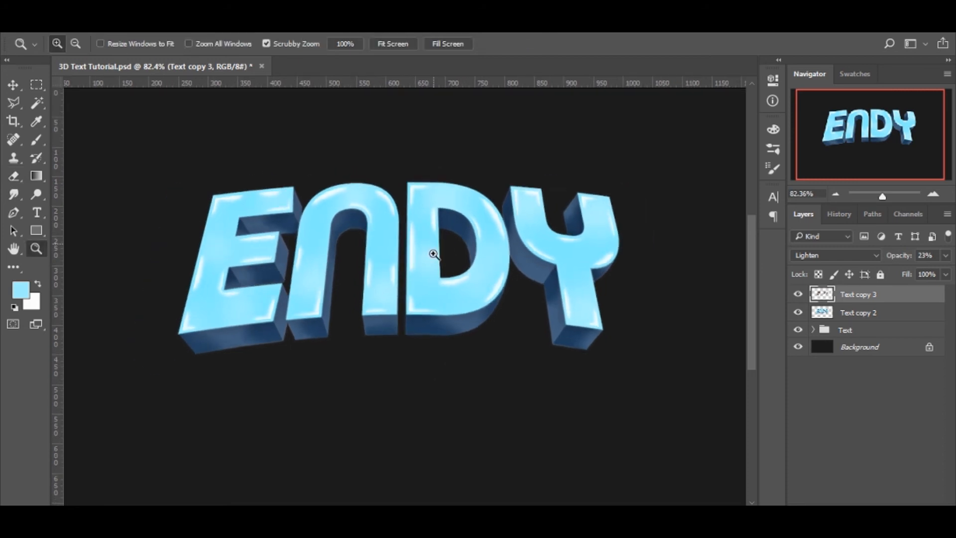
mouse_move(433, 256)
left_mouse_down()
mouse_move(413, 257)
mouse_move(441, 254)
left_mouse_up()
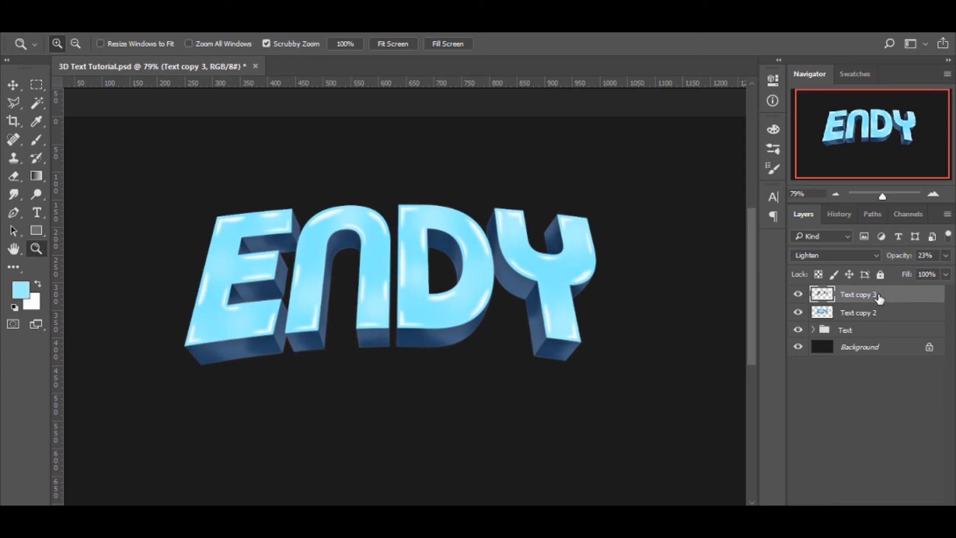
left_click(895, 315, "shift")
key("ctrl+e")
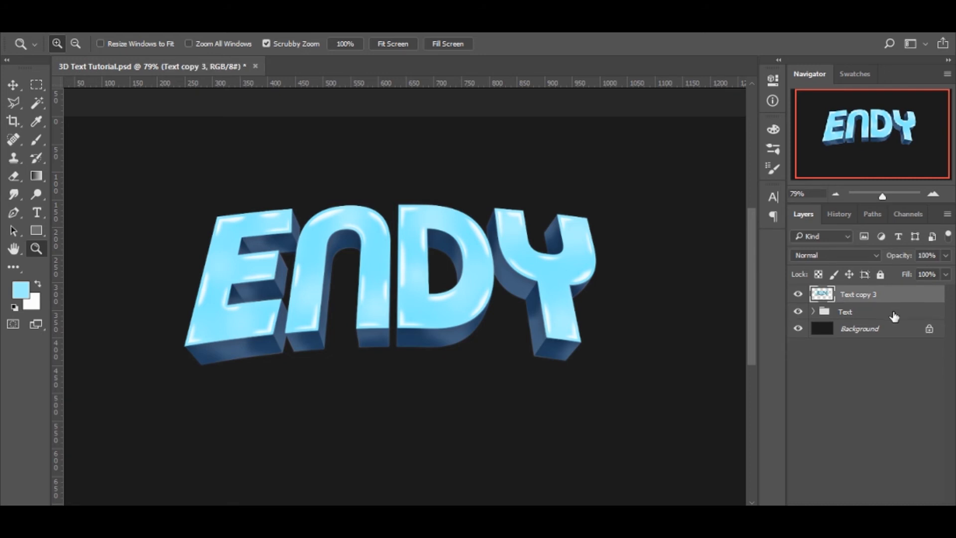
key("ctrl+j")
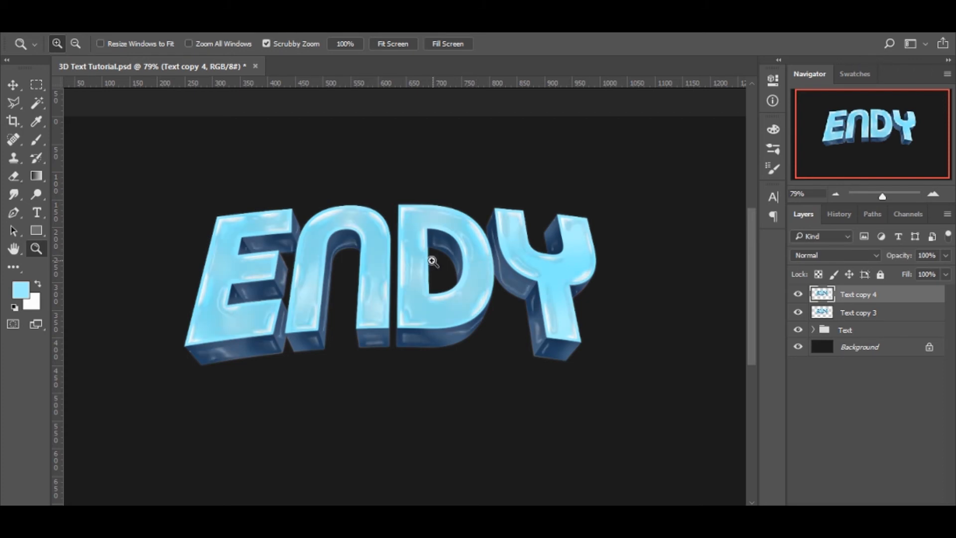
Set the Text copy 4 layer's blend mode to Lighten.
mouse_move(432, 260)
left_mouse_down()
mouse_move(450, 260)
mouse_move(435, 260)
left_mouse_up()
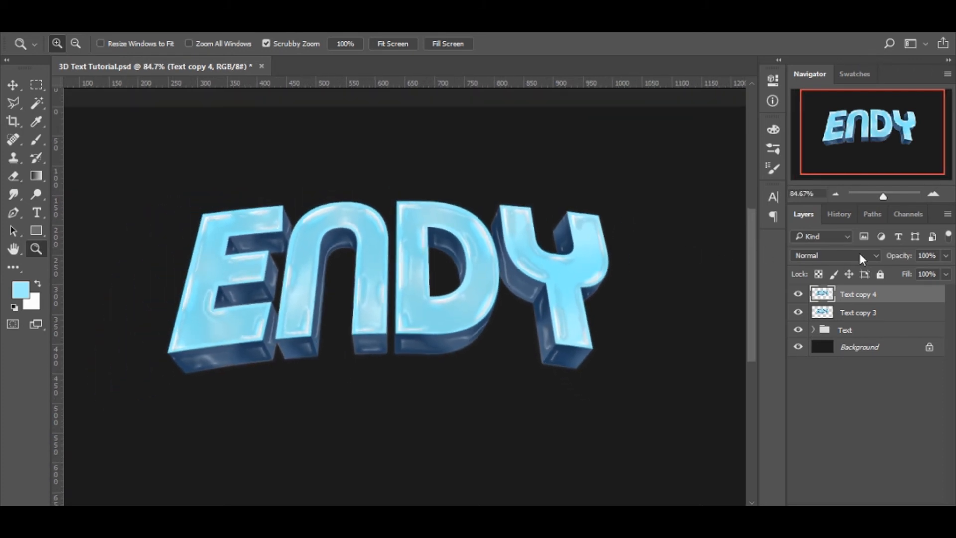
left_click(859, 254)
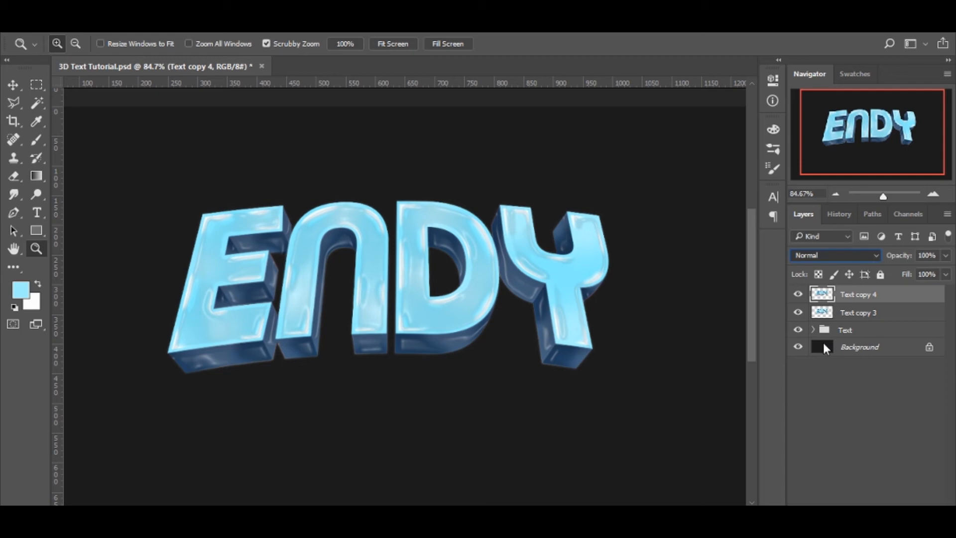
key("shift+alt+g")
left_click_drag(433, 286, 521, 276)
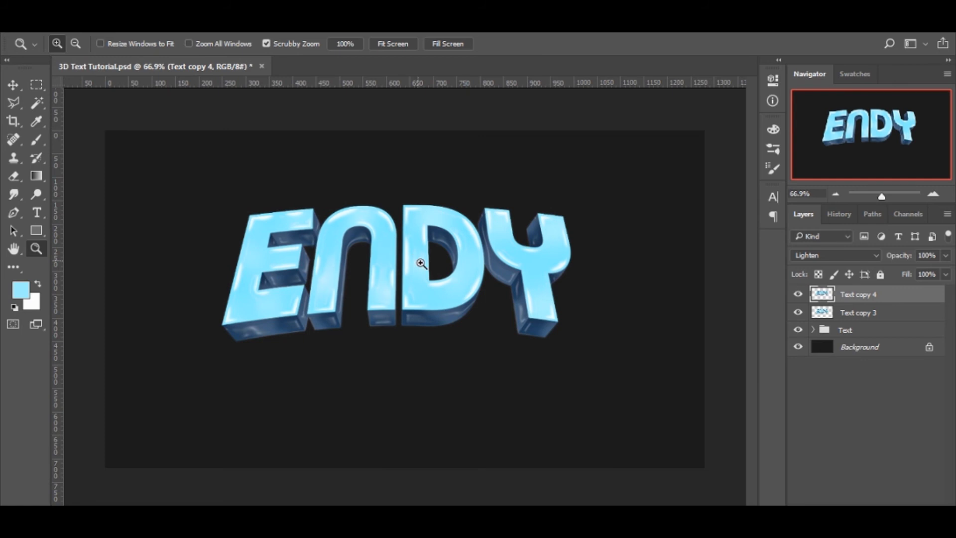
Set the Text copy 4 layer's opacity to 68% and keep that layer selected.
left_click_drag(426, 263, 458, 276)
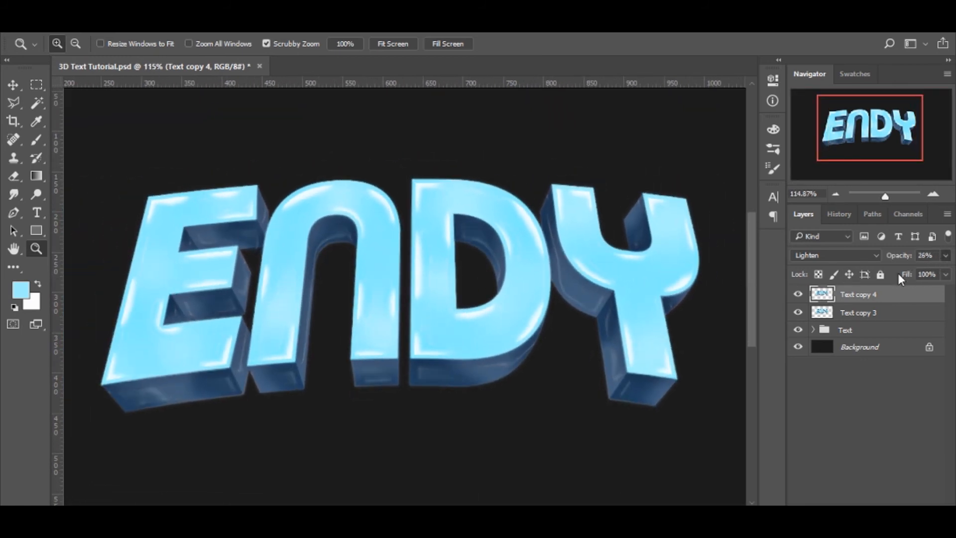
key("5")
key("1")
left_click(927, 400)
left_click(903, 296)
Erase the Text copy 4 effect over parts of the D and Y and the inner side of the N.
key("e")
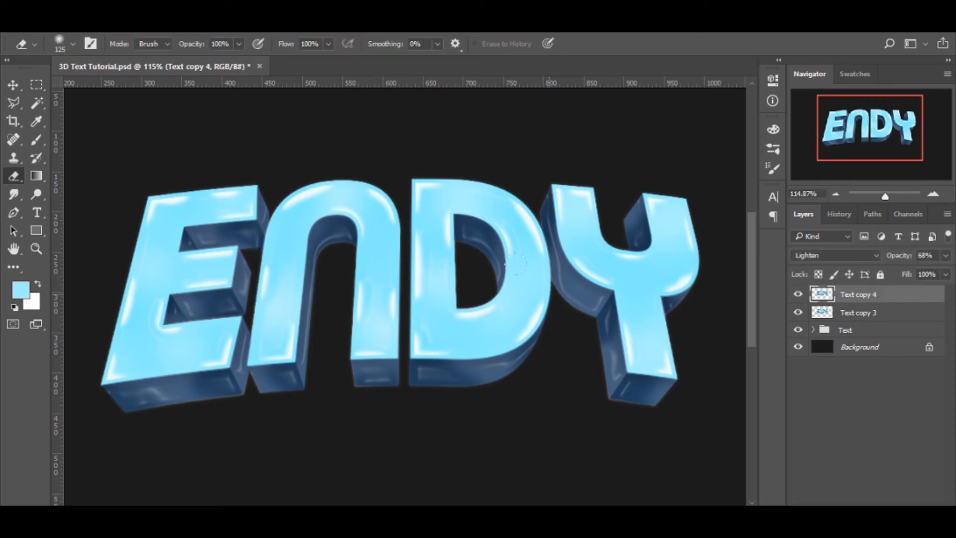
left_click_drag(513, 234, 421, 226)
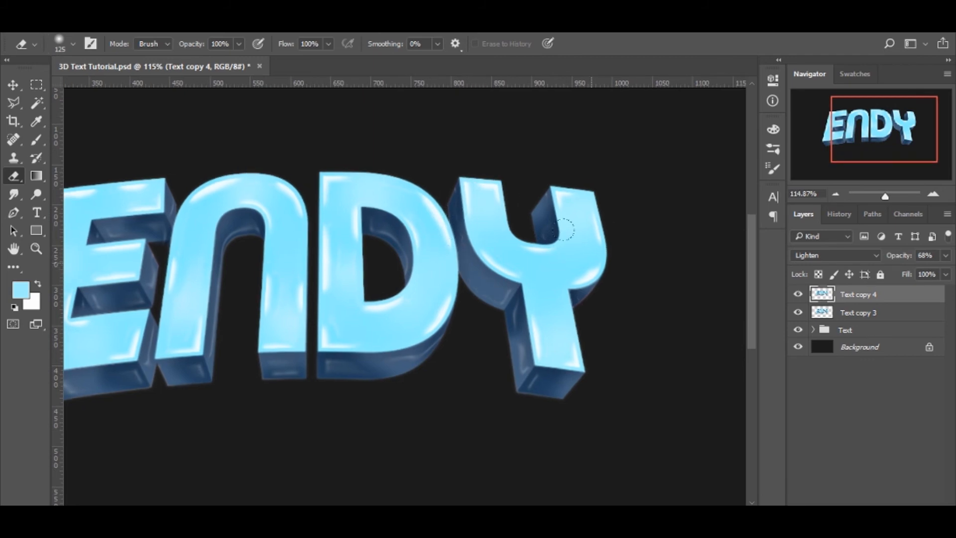
left_click_drag(533, 382, 519, 356)
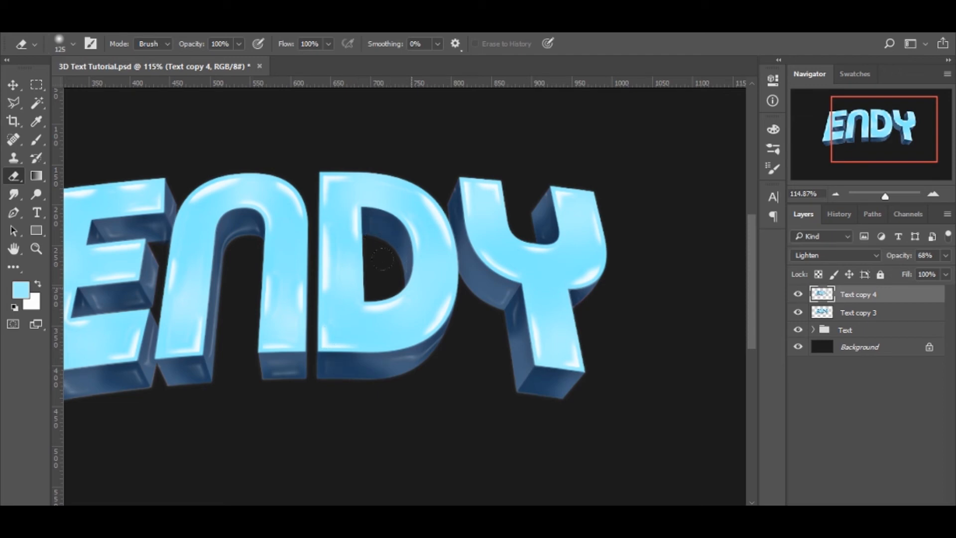
left_click_drag(249, 241, 226, 294)
Erase the Text copy 4 effect over the feet of the N and the extruded sides of the E.
left_click_drag(252, 329, 534, 268)
left_click_drag(453, 302, 479, 309)
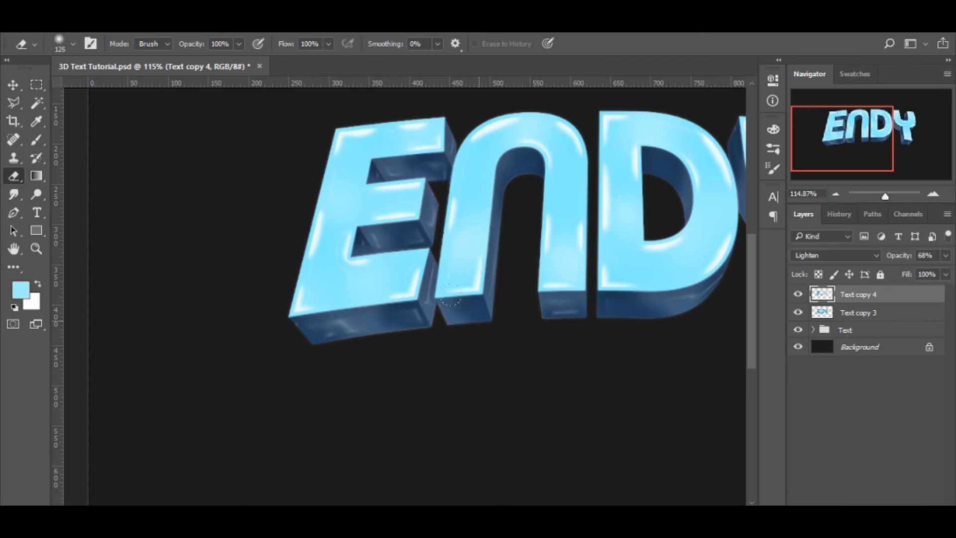
left_click_drag(552, 313, 575, 312)
left_click_drag(320, 331, 317, 343)
left_click_drag(367, 200, 335, 252)
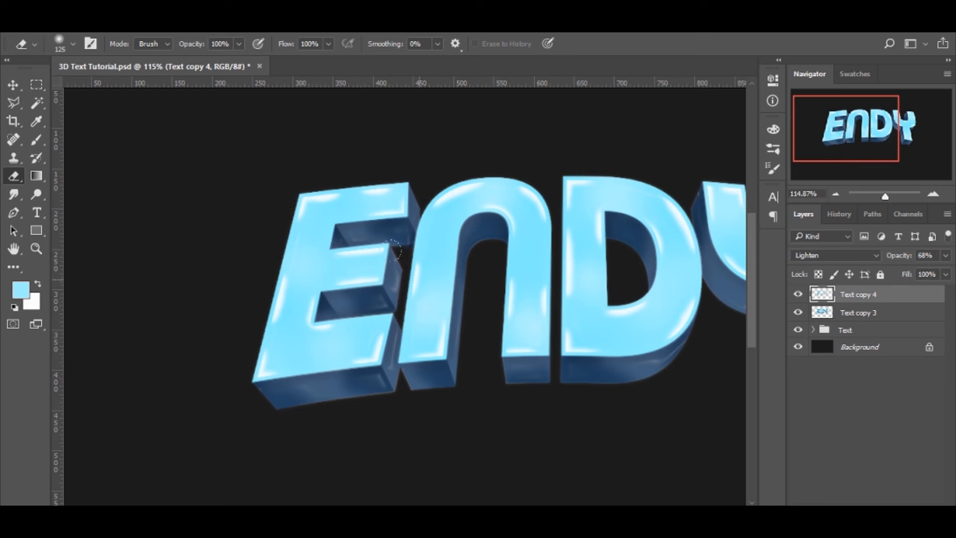
key("z")
left_click_drag(515, 293, 454, 302)
key("e")
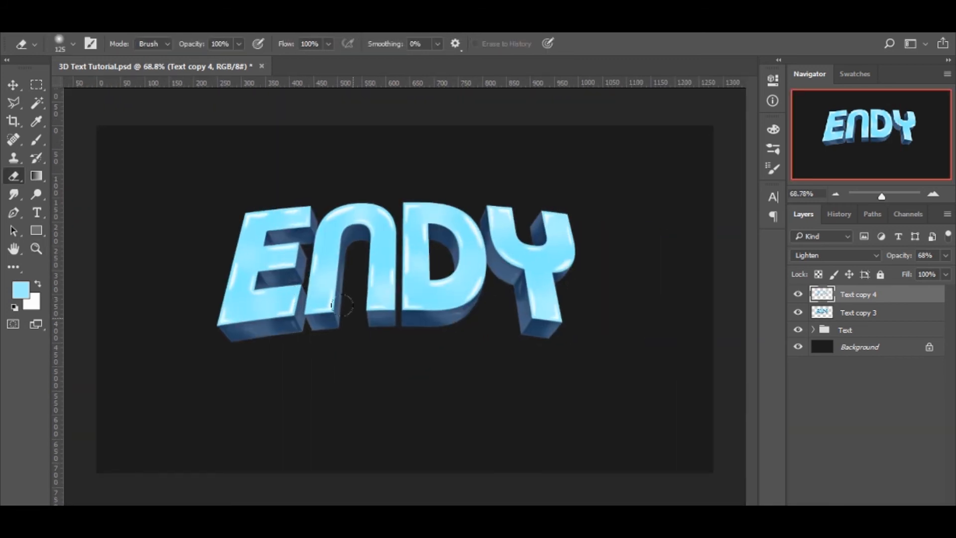
Check the text with and without the Text copy 4 layer, and merge that layer with Text copy 3.
key("z")
key("e")
left_click(799, 296)
left_click(798, 294)
left_click(798, 294)
left_click(798, 295)
key("z")
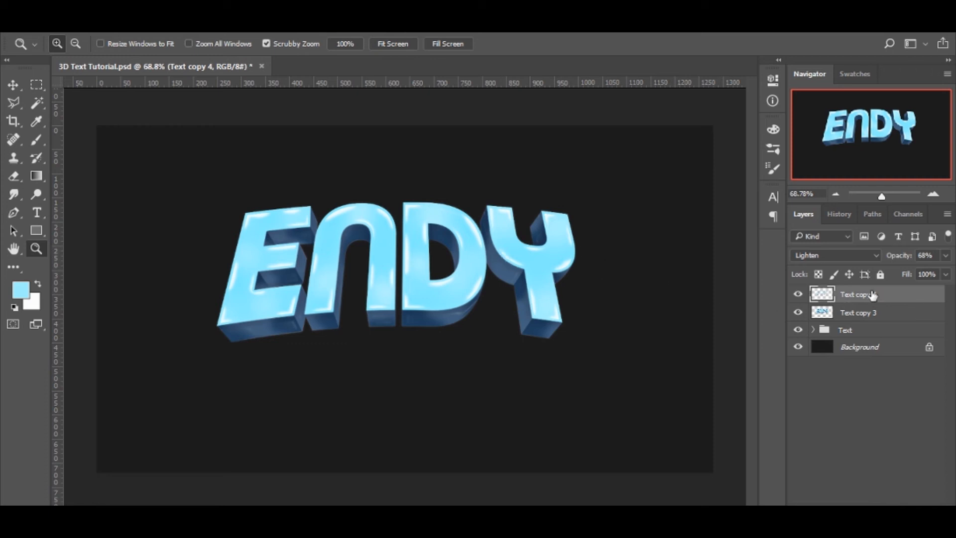
left_click(894, 312, "shift")
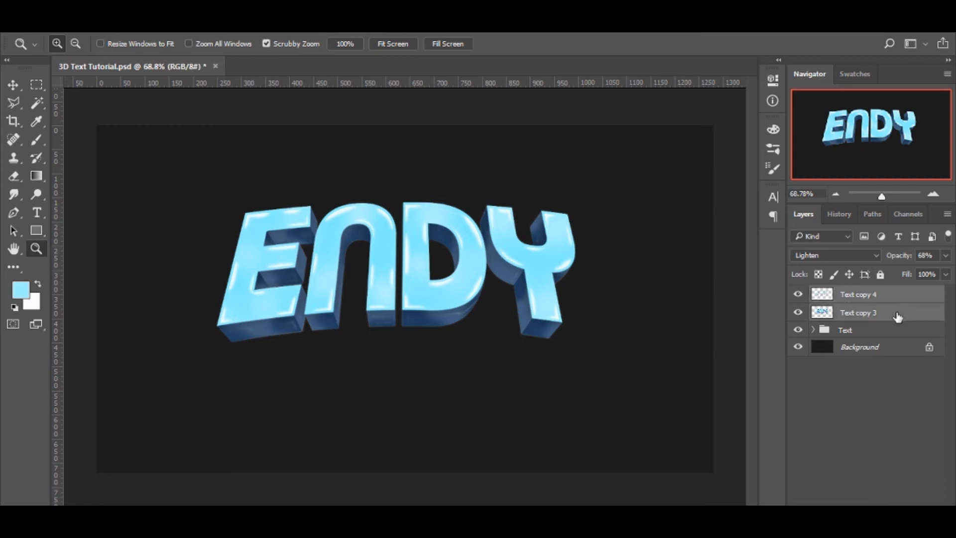
key("ctrl+e")
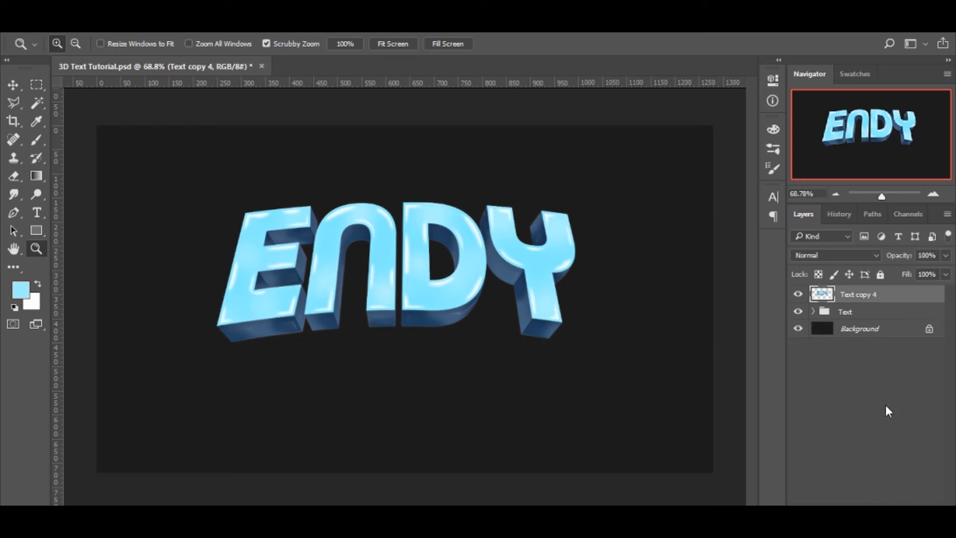
Compare the ENDY text with and without the merged Text copy 4 layer by toggling its visibility.
left_click(886, 406)
left_click_drag(422, 237, 423, 239)
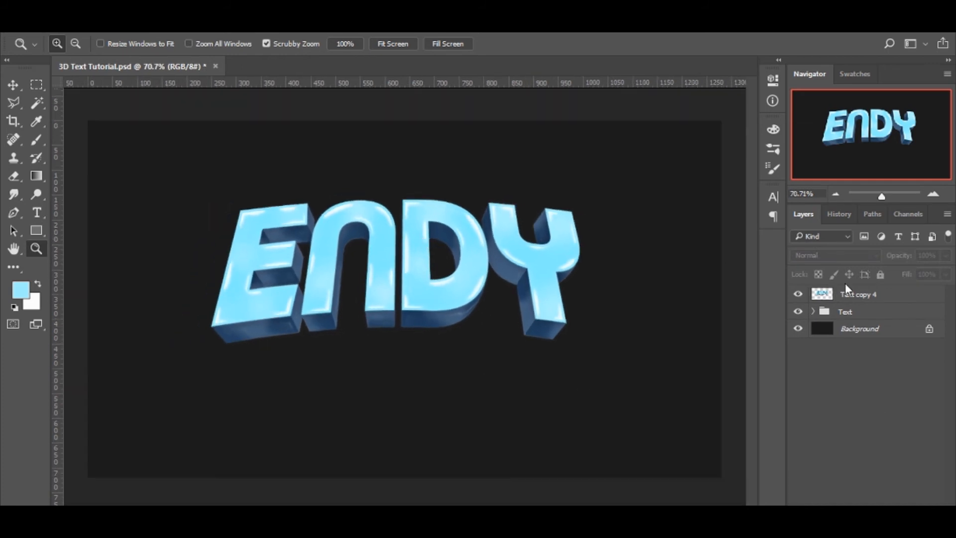
left_click(932, 295)
left_click(798, 296)
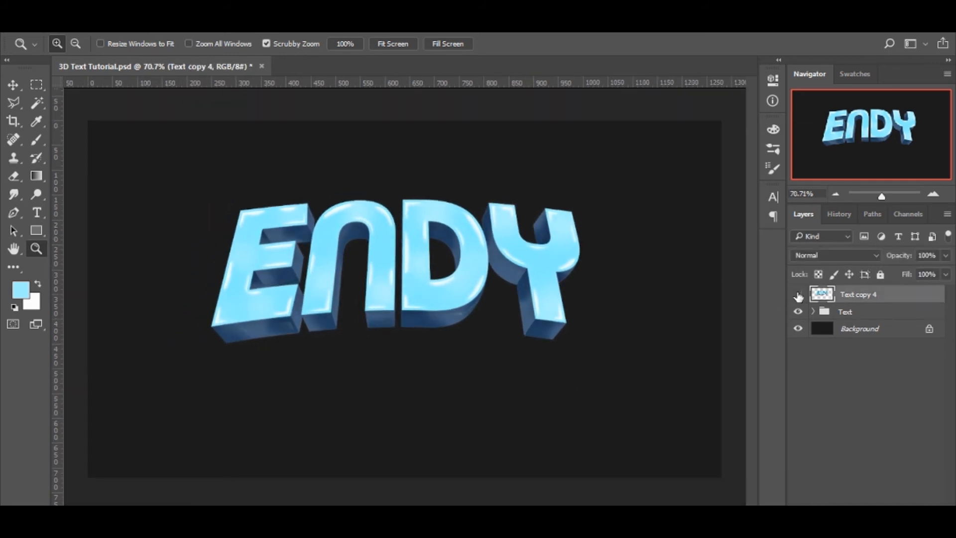
left_click(798, 295)
left_click(798, 295)
left_click(798, 295)
left_click(799, 295)
Rename the merged Text copy 4 layer as Filters.
double_click(875, 295)
type("Filters")
left_click(866, 350)
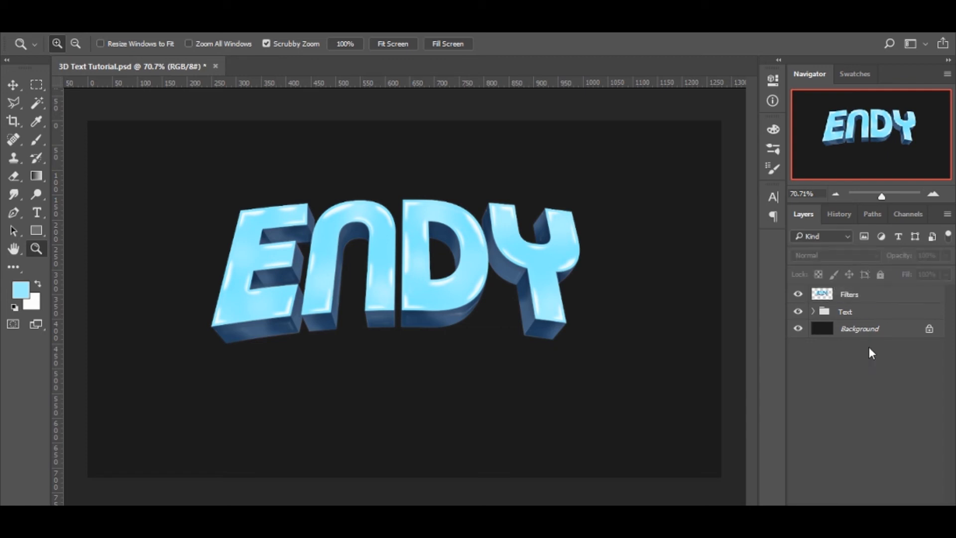
Add a Brightness/Contrast adjustment layer above the Filters layer and clip it to that layer.
left_click(872, 295)
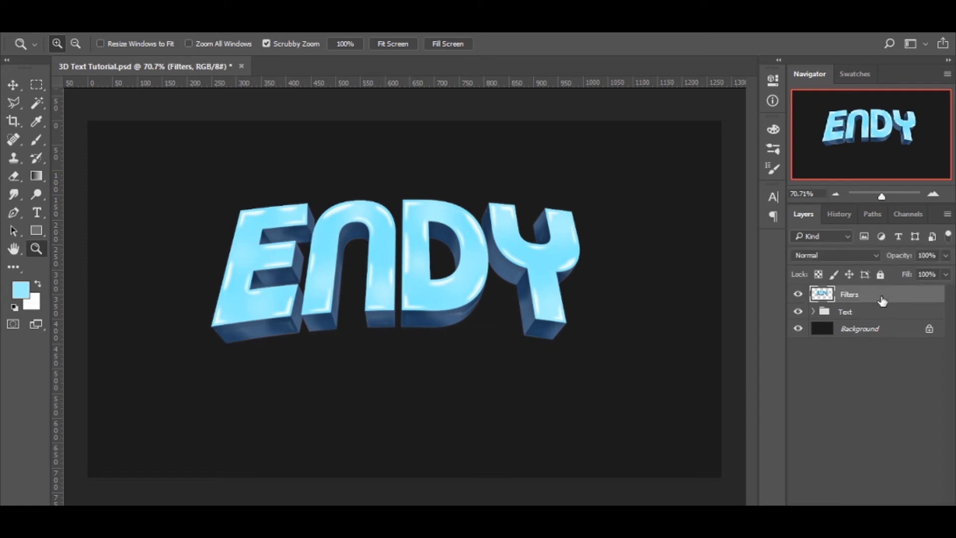
left_click(882, 379)
left_click(891, 295)
left_click(859, 257)
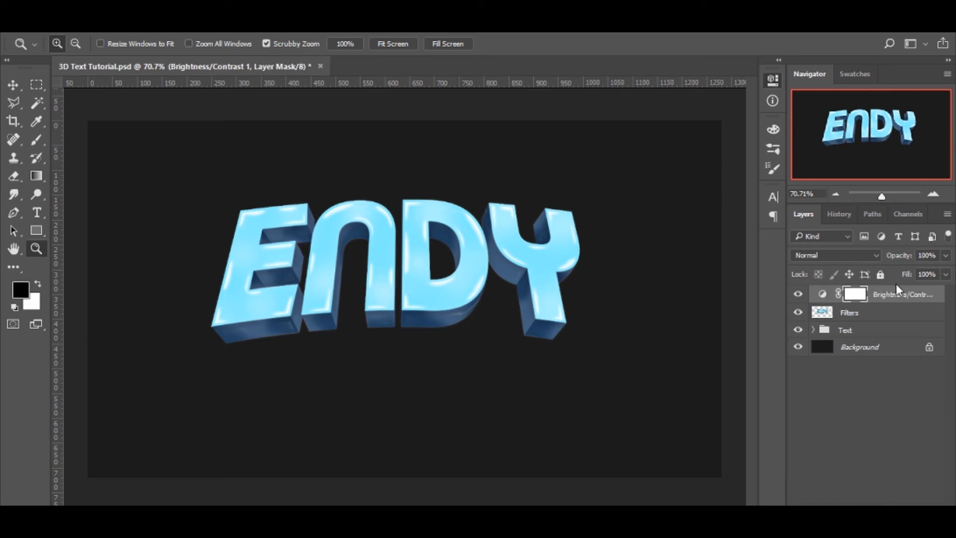
key("alt")
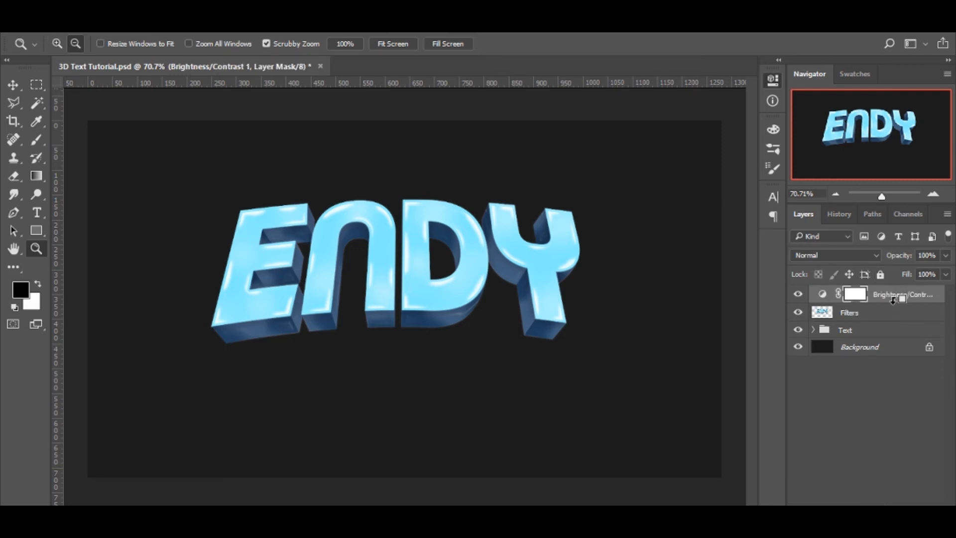
left_click(893, 300, "alt")
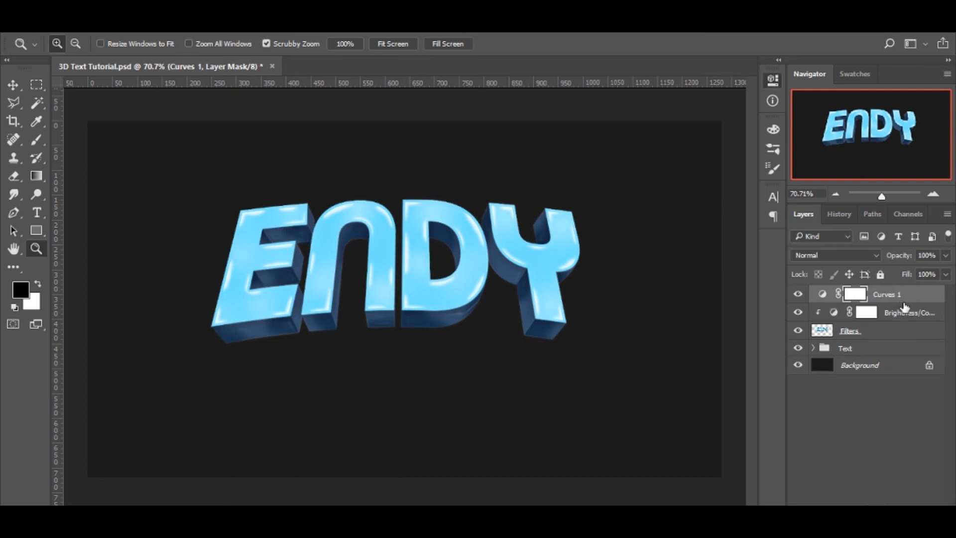
Clip the Curves 1 adjustment layer to the Filters layer.
key("alt")
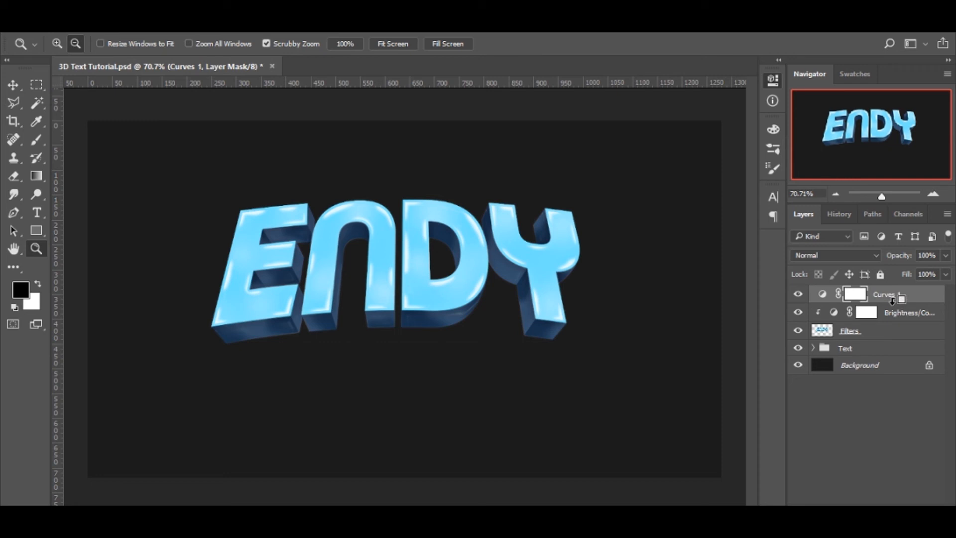
mouse_move(891, 300)
left_mouse_down()
mouse_move(915, 297)
mouse_move(903, 314)
mouse_move(902, 300)
left_mouse_up()
left_click_drag(902, 300, 901, 301)
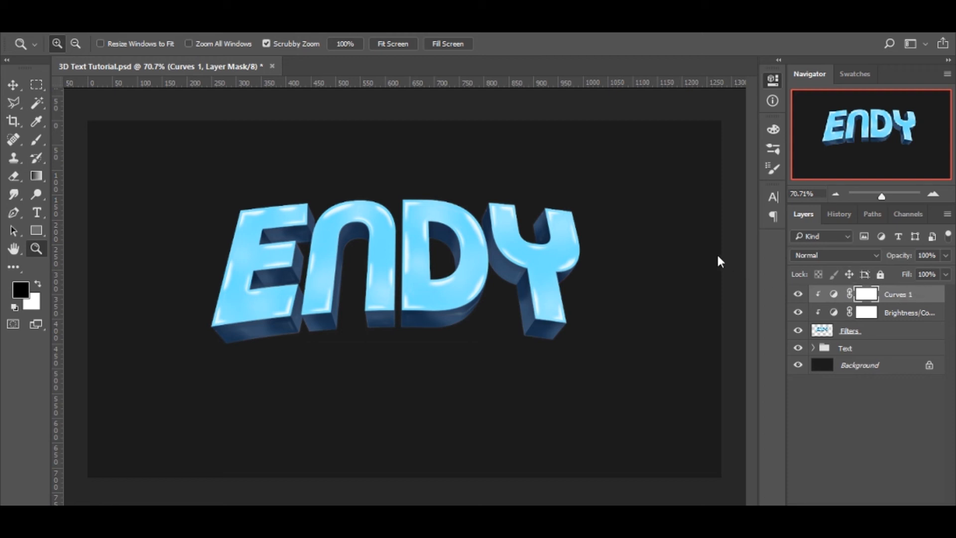
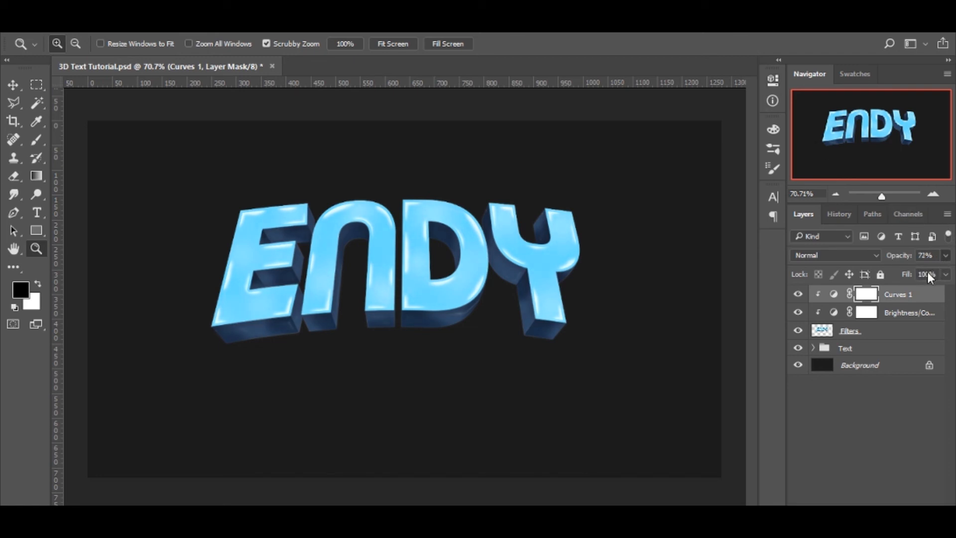
Lower the Curves 1 adjustment layer's opacity to about 72% and deselect the layer.
left_click(946, 258)
left_click(945, 257)
left_click(945, 255)
left_click(871, 462)
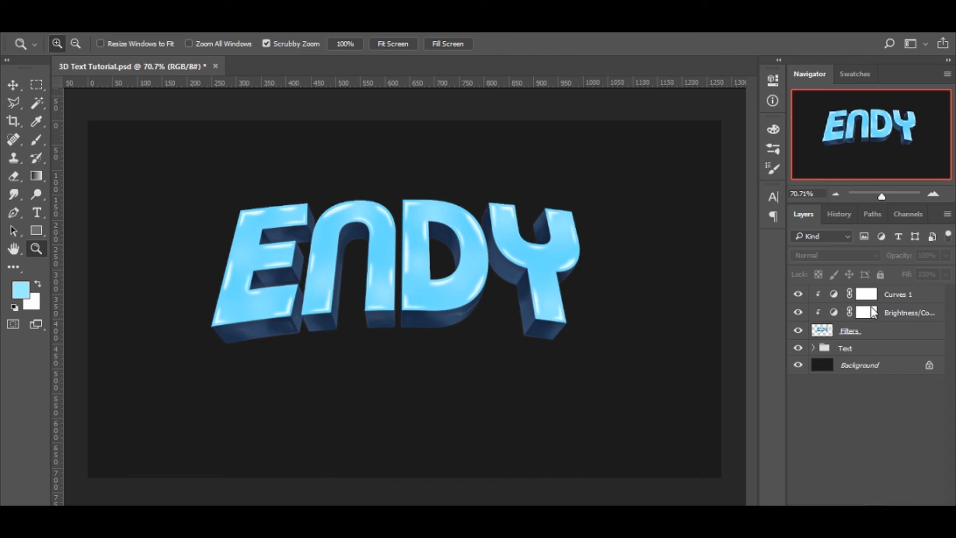
Add a Vibrance adjustment layer above Curves 1, clip it to the Filters layer and adjust its settings.
left_click(852, 323)
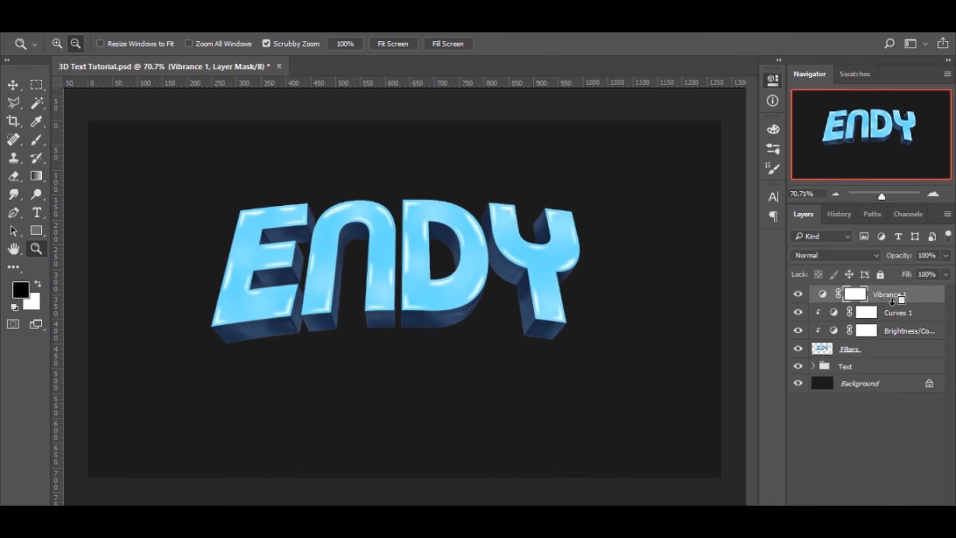
left_click(892, 301, "alt")
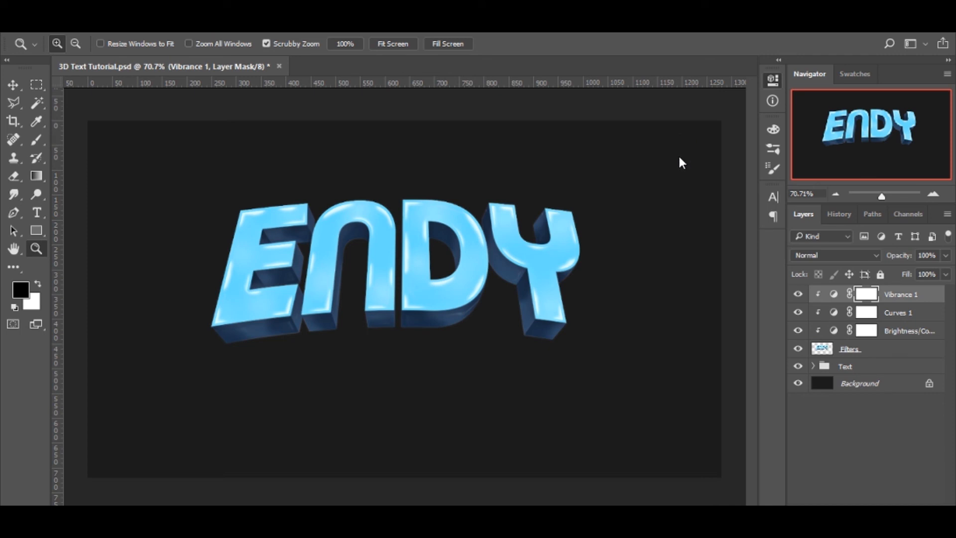
mouse_move(686, 156)
left_mouse_down()
mouse_move(678, 153)
mouse_move(726, 150)
mouse_move(679, 156)
left_mouse_up()
Add a Hue/Saturation adjustment above Vibrance 1, clip it to the Filters layer and slightly tune the text's color.
left_click(867, 348)
left_click(908, 303, "alt")
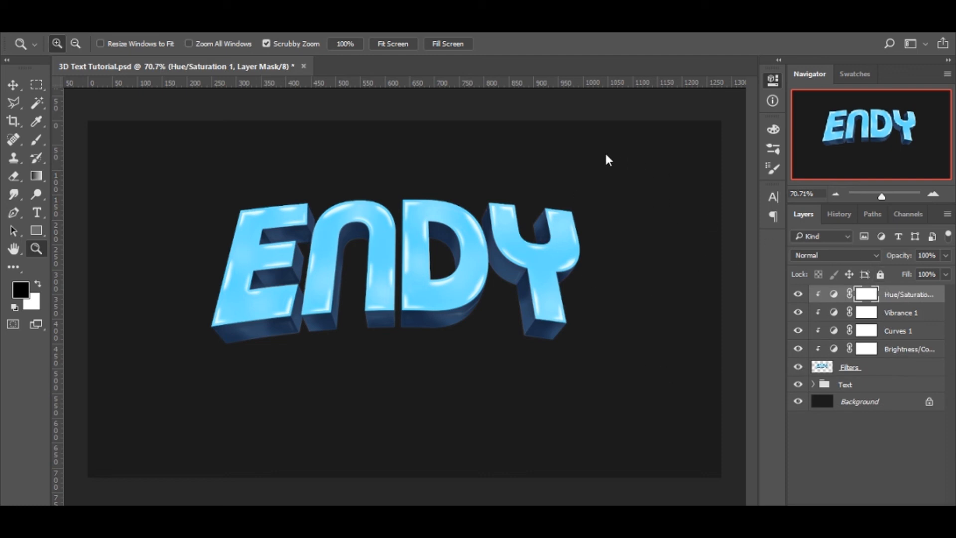
mouse_move(673, 171)
left_mouse_down()
mouse_move(689, 172)
mouse_move(675, 174)
left_mouse_up()
left_click_drag(675, 171, 681, 171)
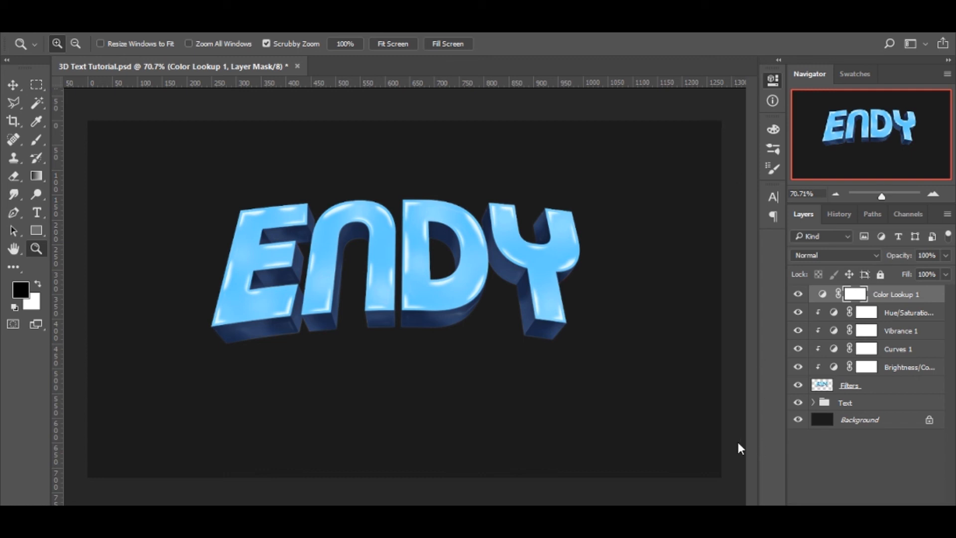
Apply a warm color lookup with the Color Lookup 1 adjustment and clip it to the Filters layer.
left_click(772, 441)
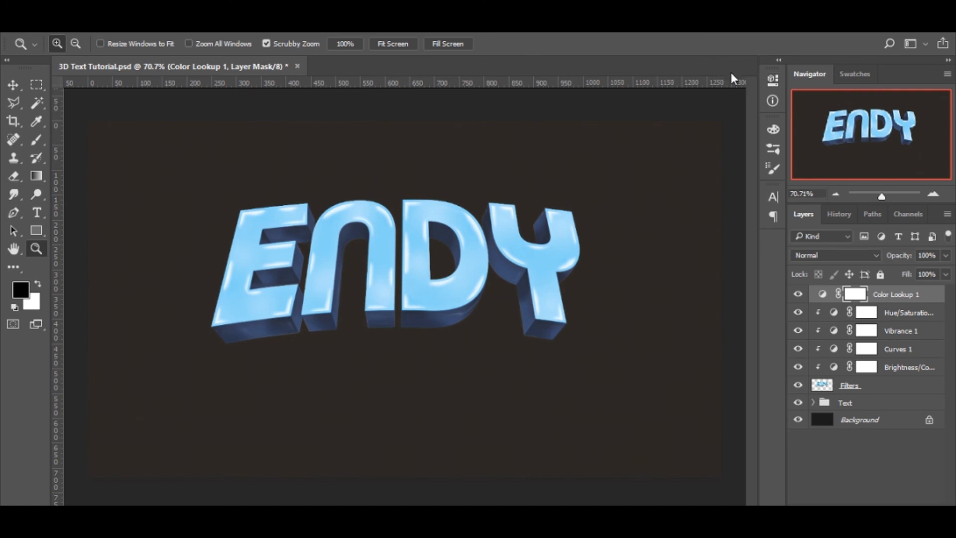
key("alt")
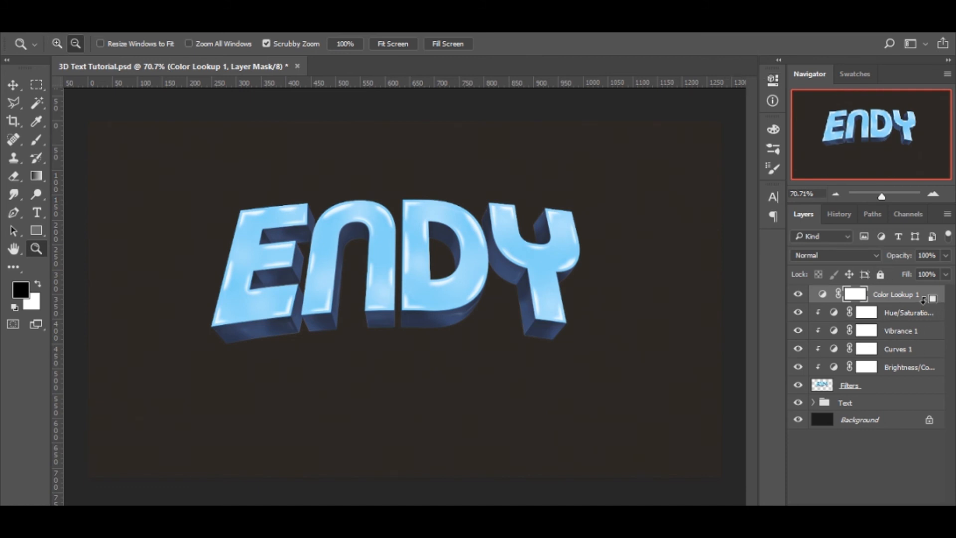
left_click(919, 299, "alt")
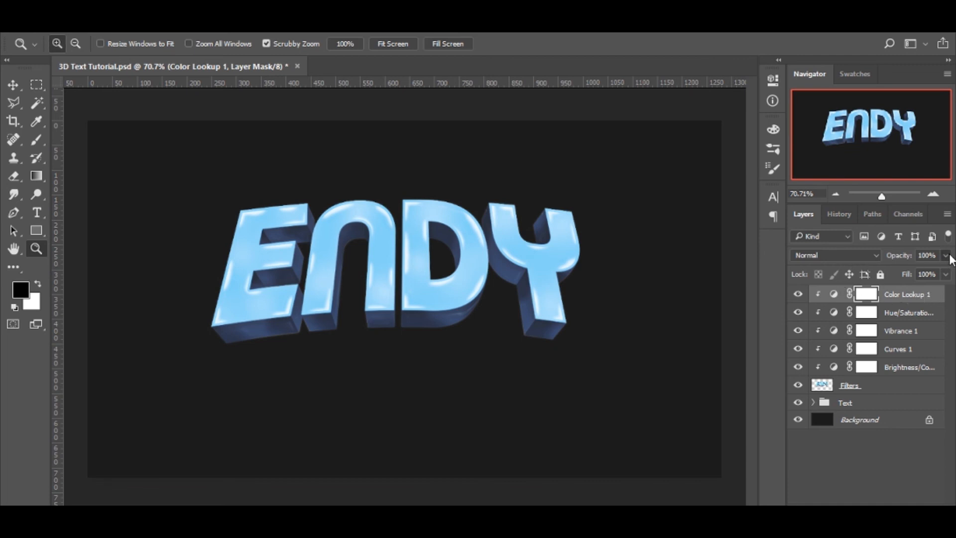
Reduce the Color Lookup 1 layer's opacity to 35% and check the effect on the whole text.
left_click_drag(905, 270, 903, 270)
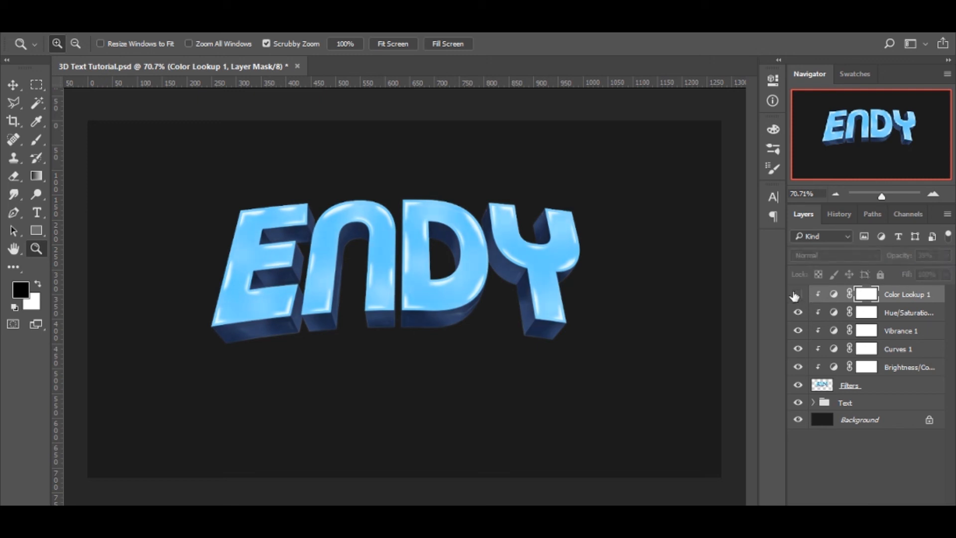
left_click_drag(456, 258, 415, 280)
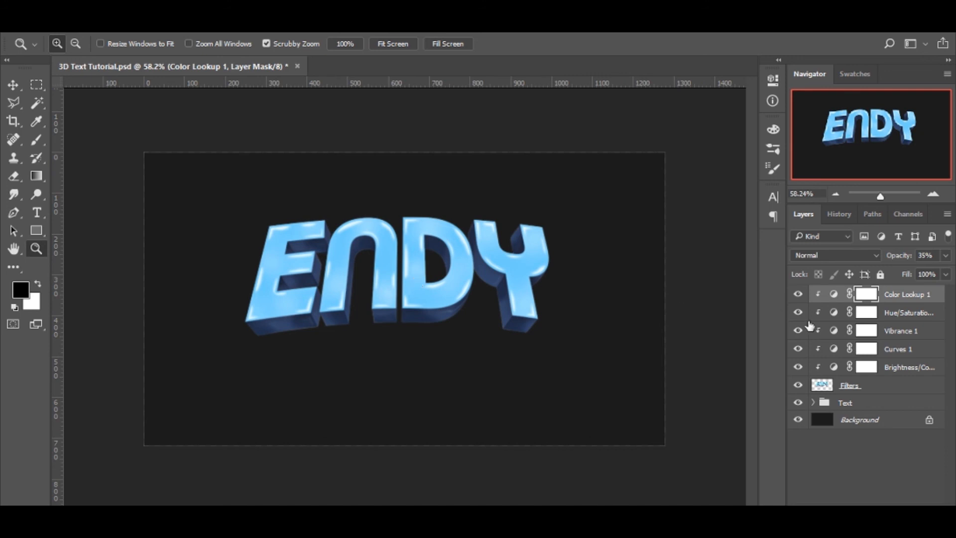
left_click(418, 260)
left_click_drag(421, 259, 571, 316)
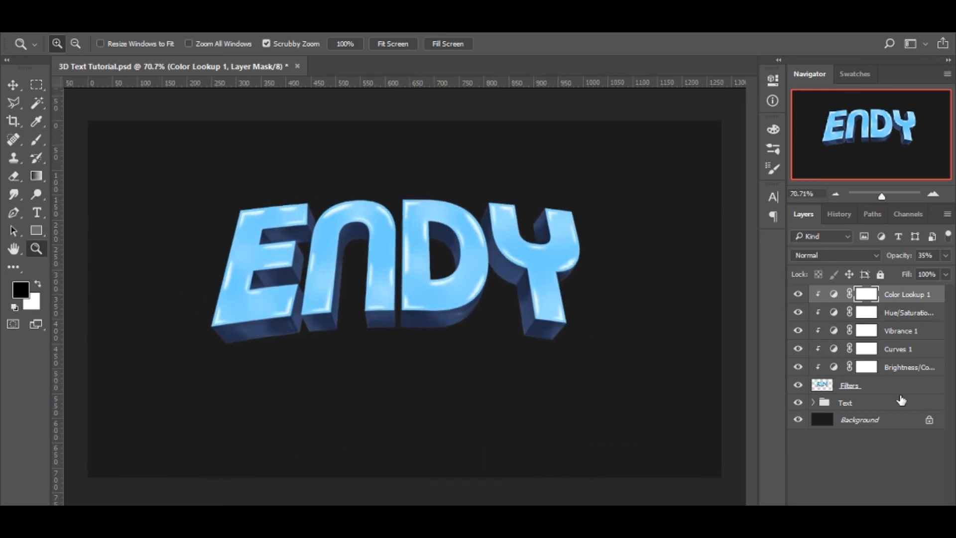
Create a merged copy of the Text group beneath the group and shift the copy slightly downward.
left_click(889, 403)
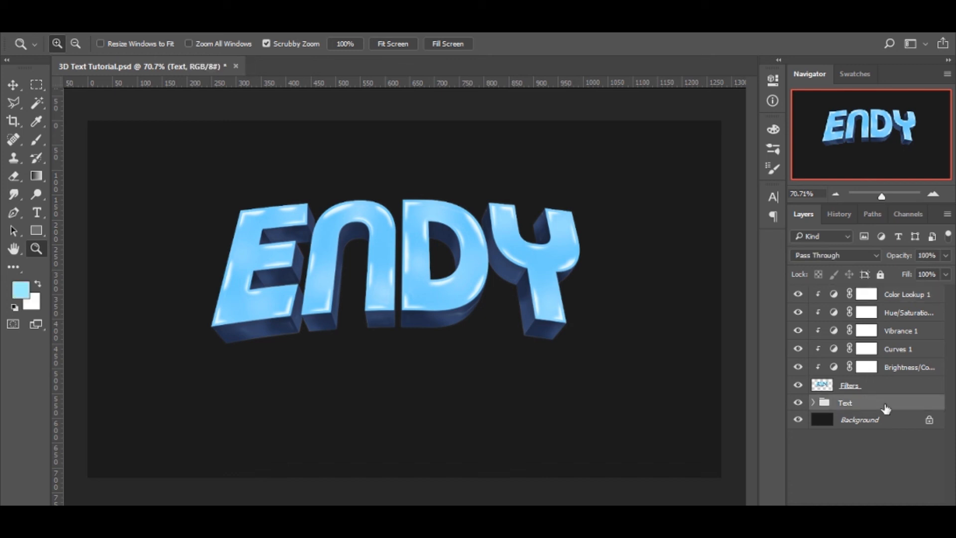
key("ctrl+alt+e")
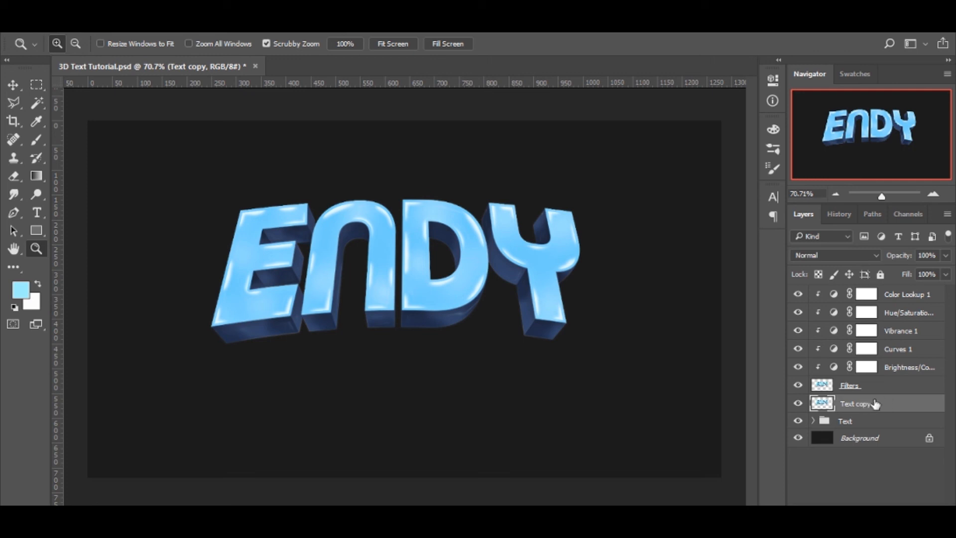
left_click_drag(889, 410, 886, 426)
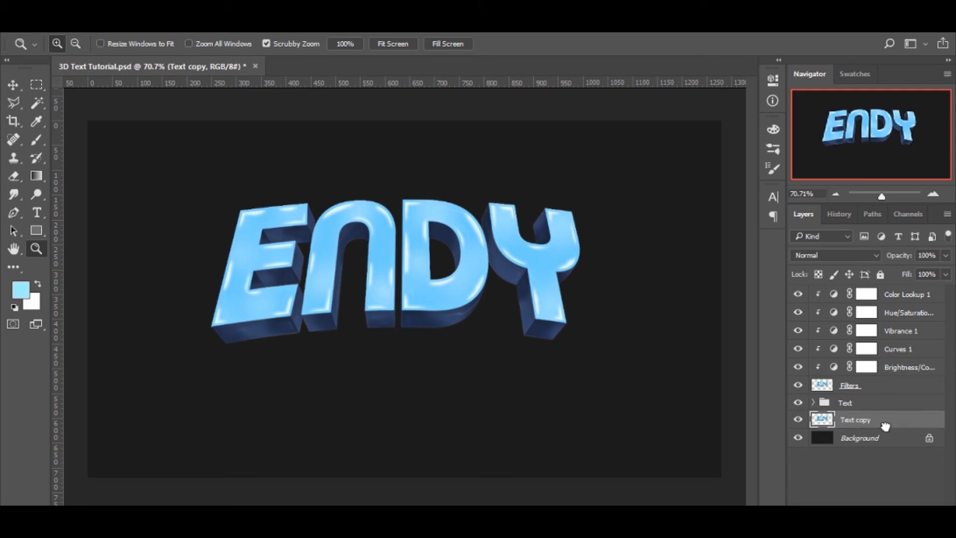
key("v")
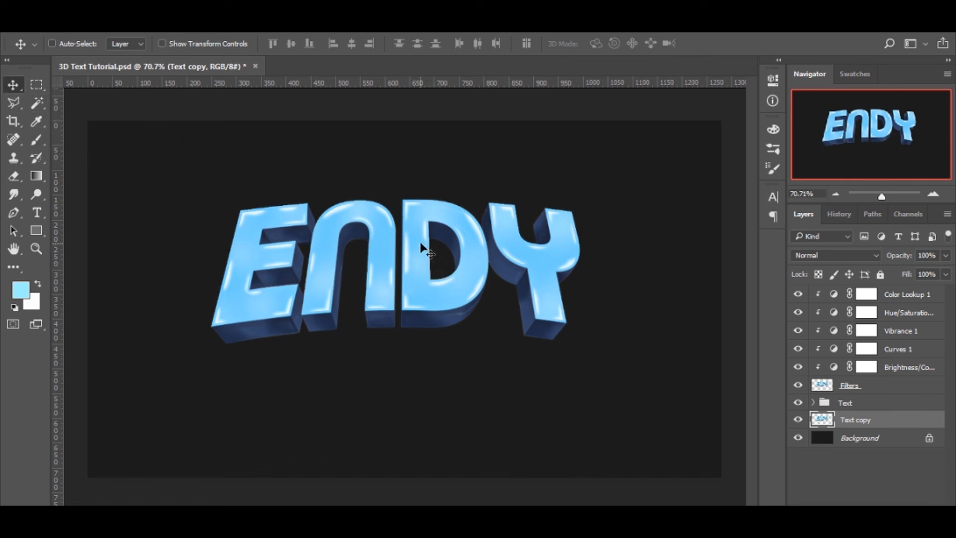
left_click_drag(424, 246, 422, 261)
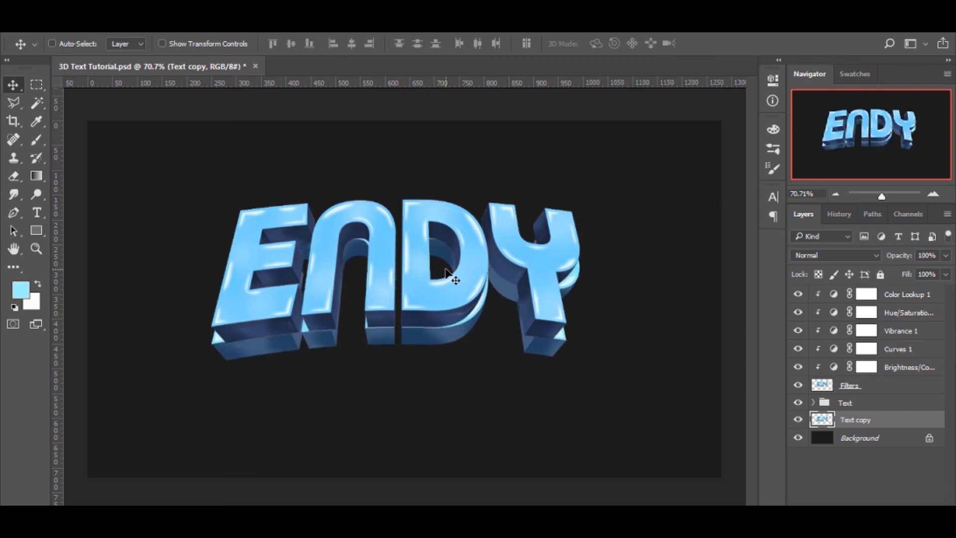
Darken the offset Text copy layer to solid black and blur it vertically into a soft shadow with Motion Blur.
key("ctrl")
key("i")
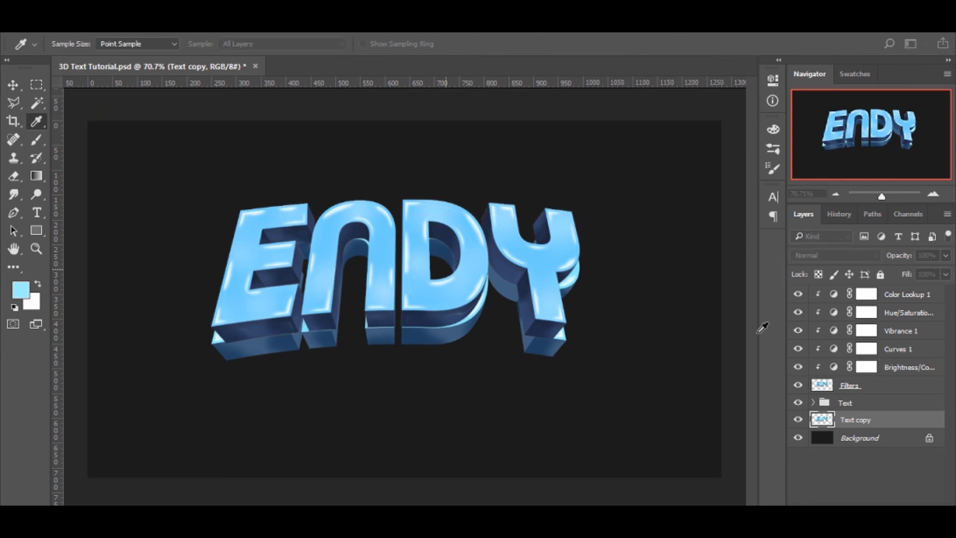
left_click_drag(720, 353, 654, 348)
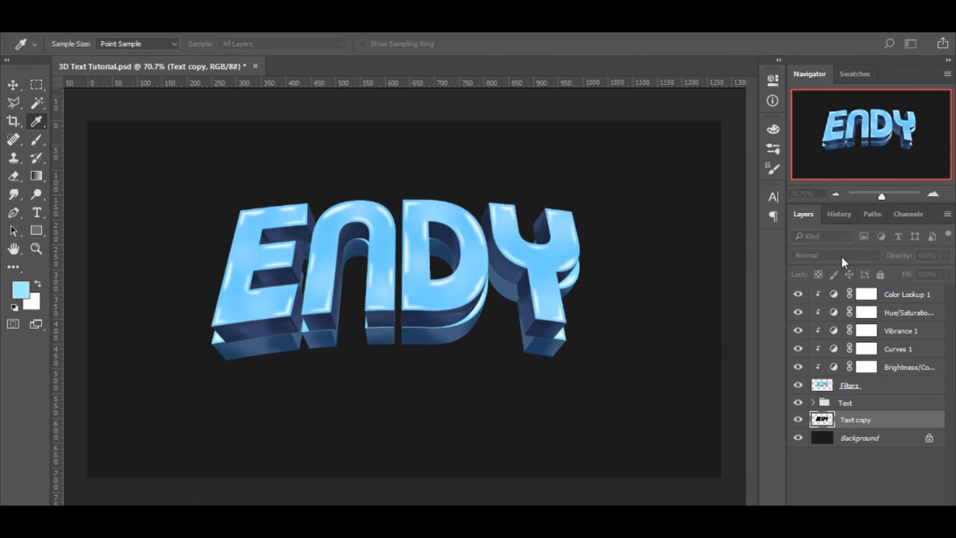
left_click(896, 225)
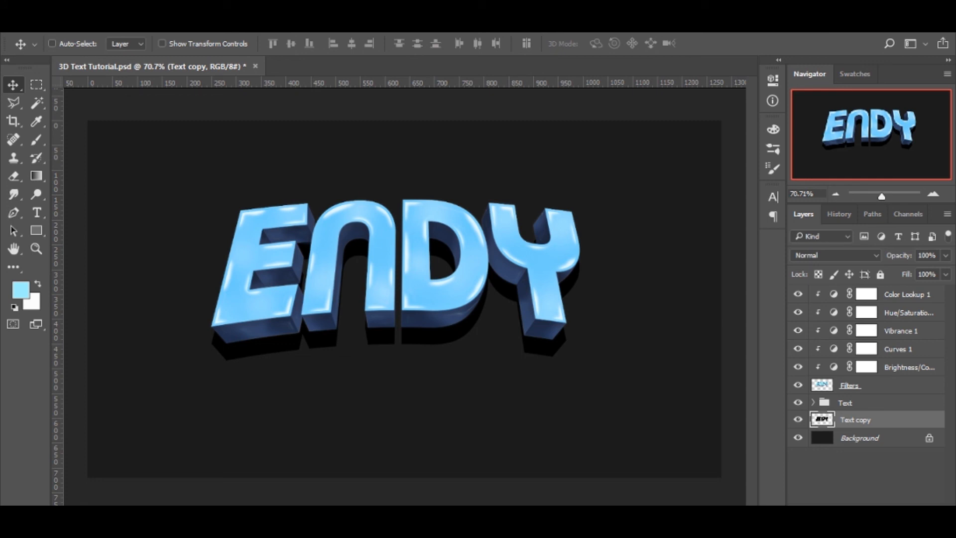
left_click(150, 250)
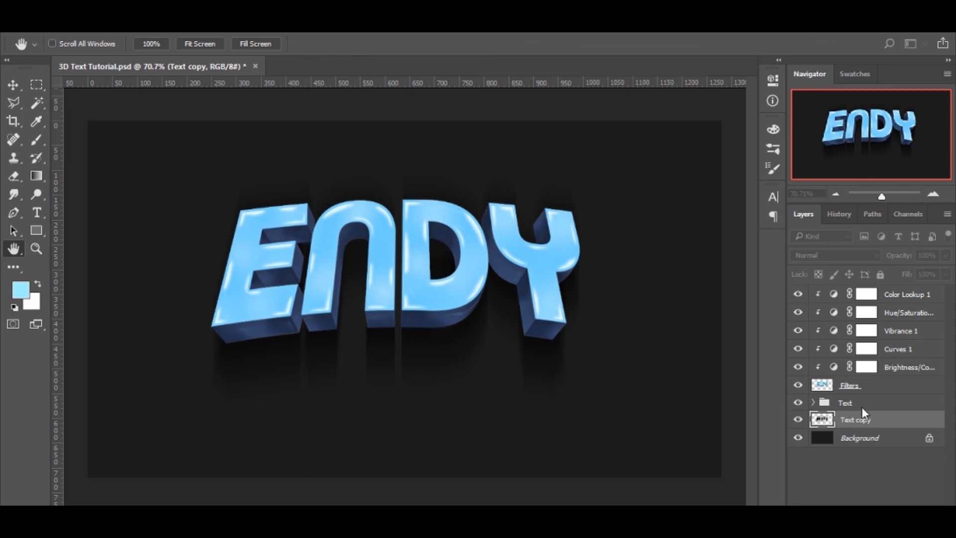
key("Return")
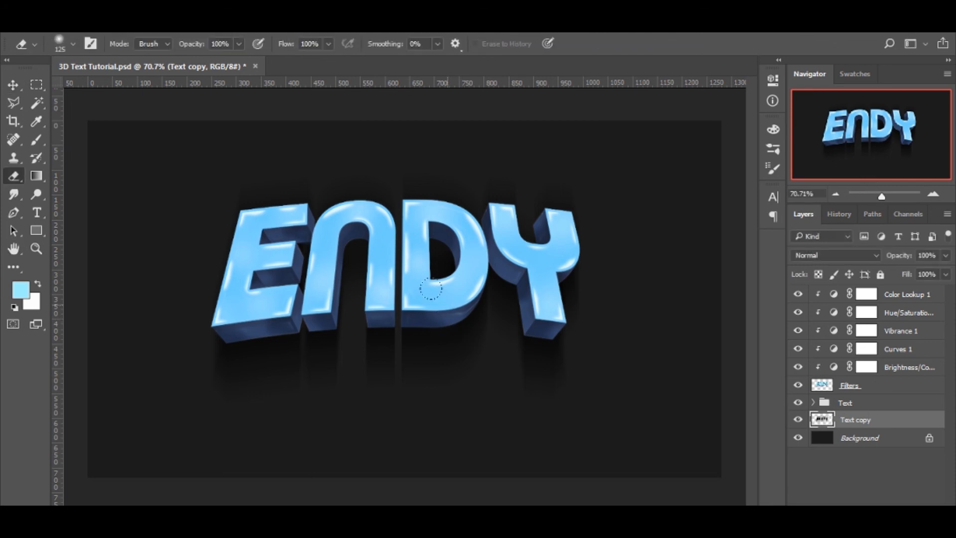
Erase the blurred shadow above and around the tops of the letters with a large soft Eraser, finishing at size 250.
key("e")
key("]")
key("]")
key("]")
key("]")
key("]")
key("bracketright")
key("bracketleft")
key("bracketleft")
key("bracketleft")
key("bracketleft")
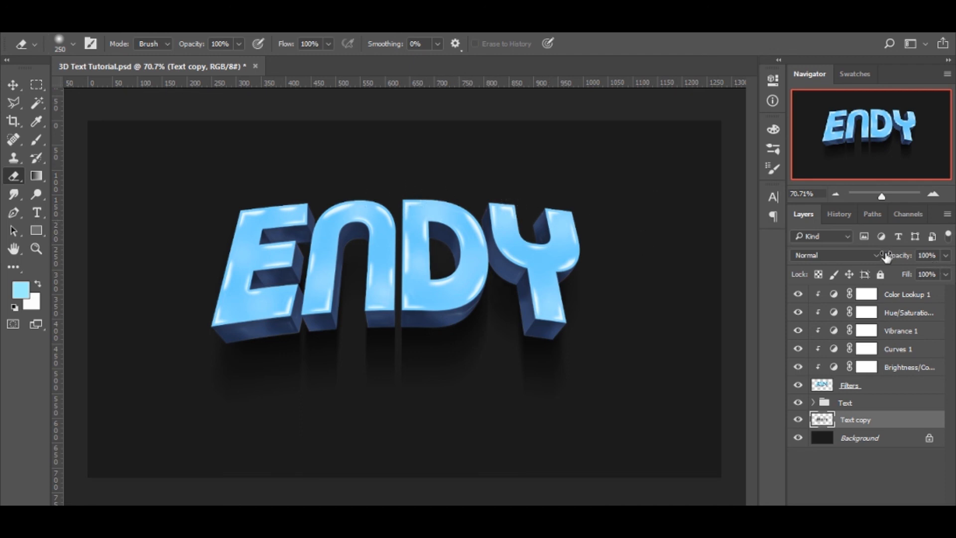
Lower the Text copy shadow's opacity to 34% and place a second merged copy of the Text group directly beneath the group.
left_click_drag(946, 257, 905, 270)
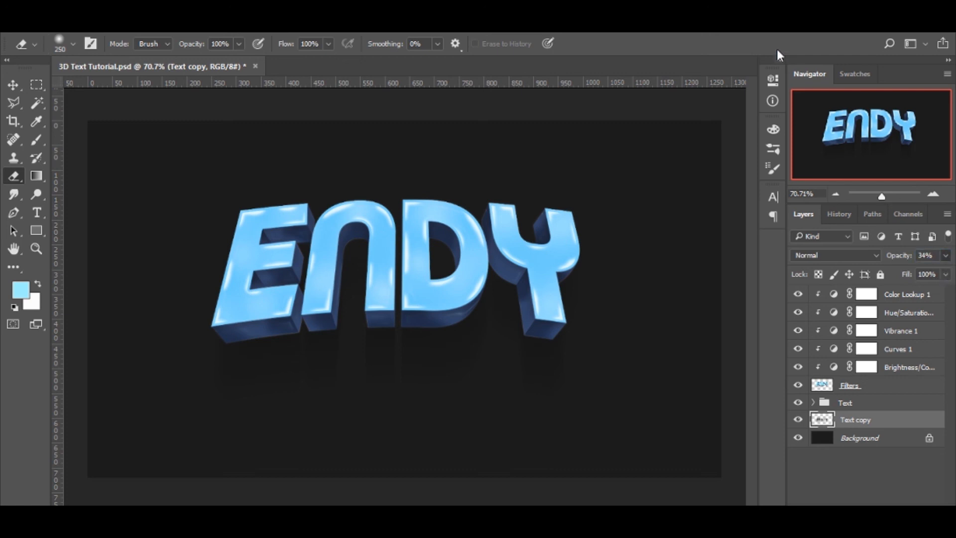
left_click(861, 404)
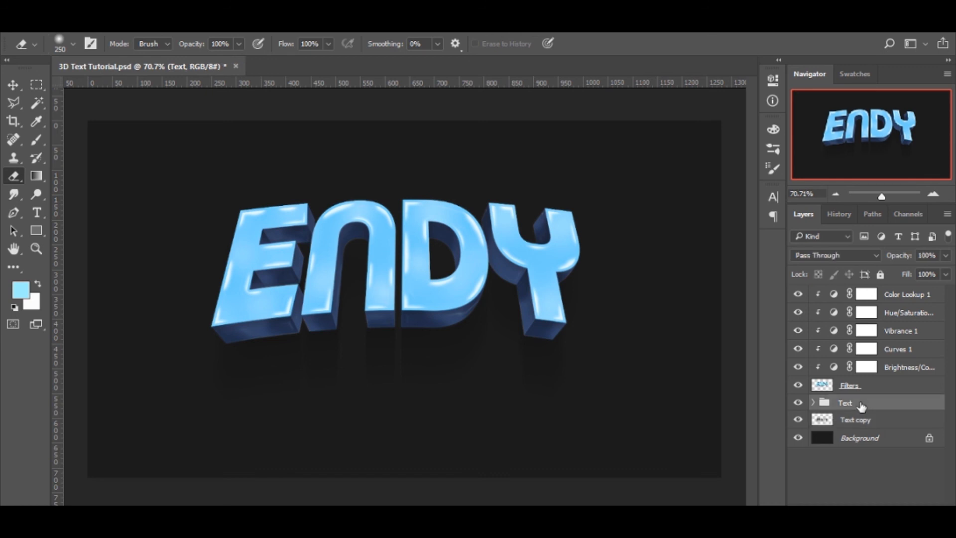
key("ctrl+j")
key("ctrl+e")
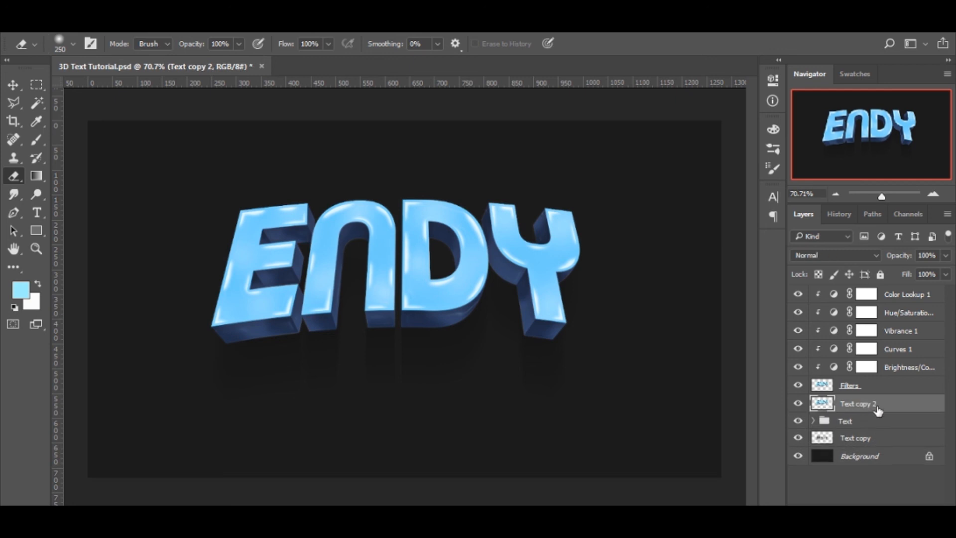
left_click_drag(877, 409, 879, 428)
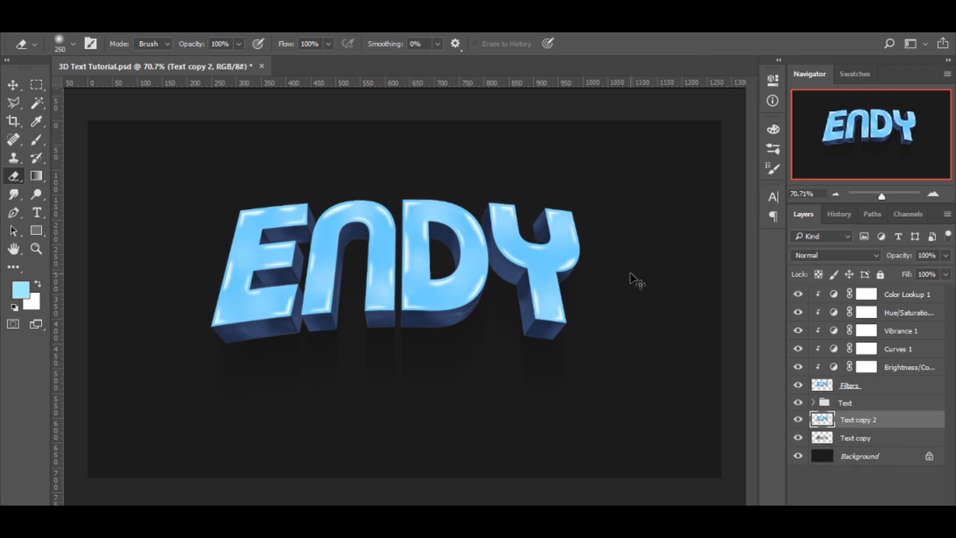
Darken the Text copy 2 layer to solid black and blur it vertically into a second soft shadow.
key("i")
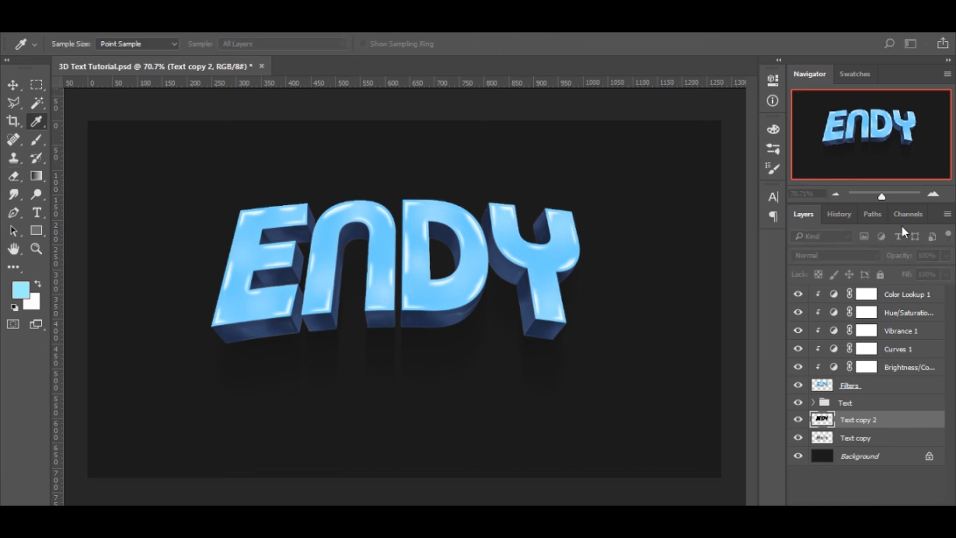
key("e")
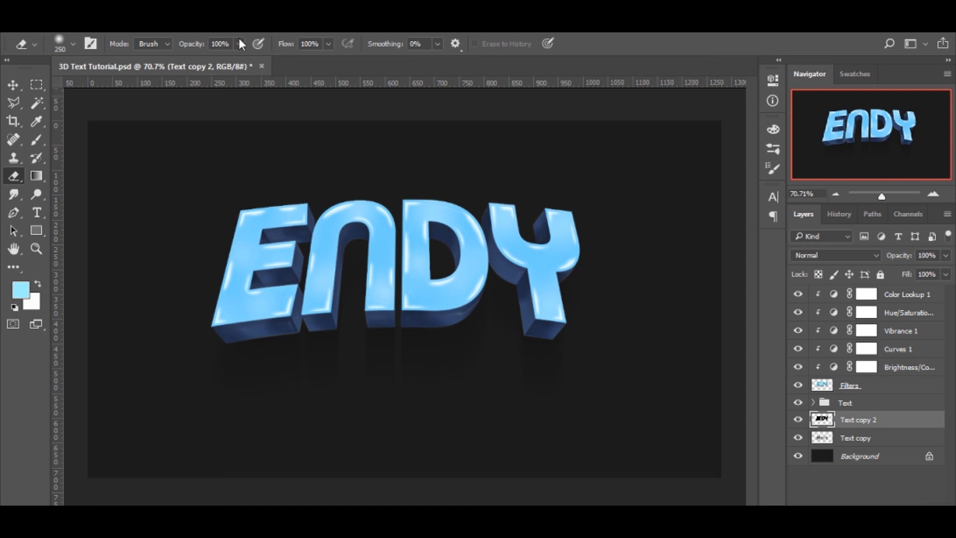
key("ctrl+z")
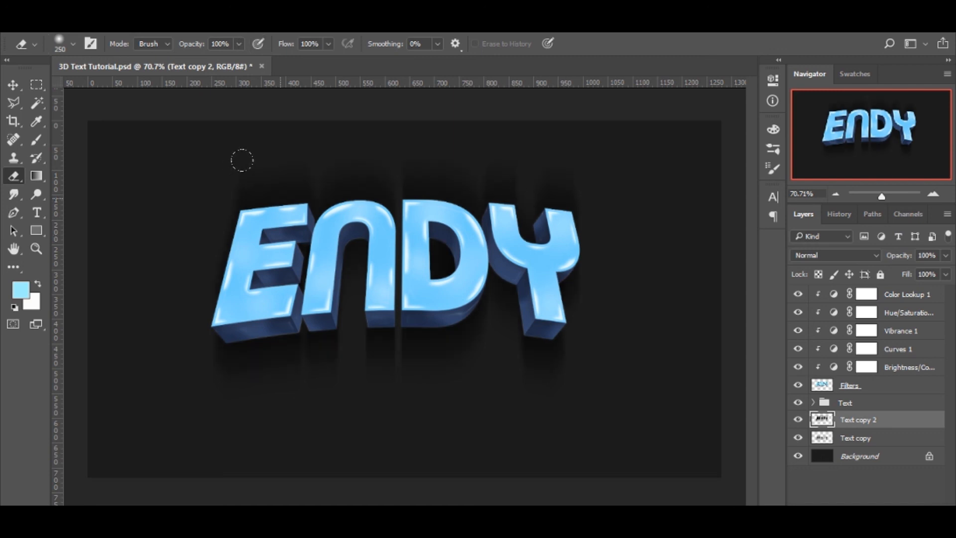
Erase the Text copy 2 shadow above the letters with a soft Eraser, finishing at size 175, and reduce the layer's opacity to 26%.
key("]")
mouse_move(195, 132)
left_mouse_down()
mouse_move(322, 117)
mouse_move(200, 141)
mouse_move(370, 133)
mouse_move(539, 139)
mouse_move(609, 155)
left_mouse_up()
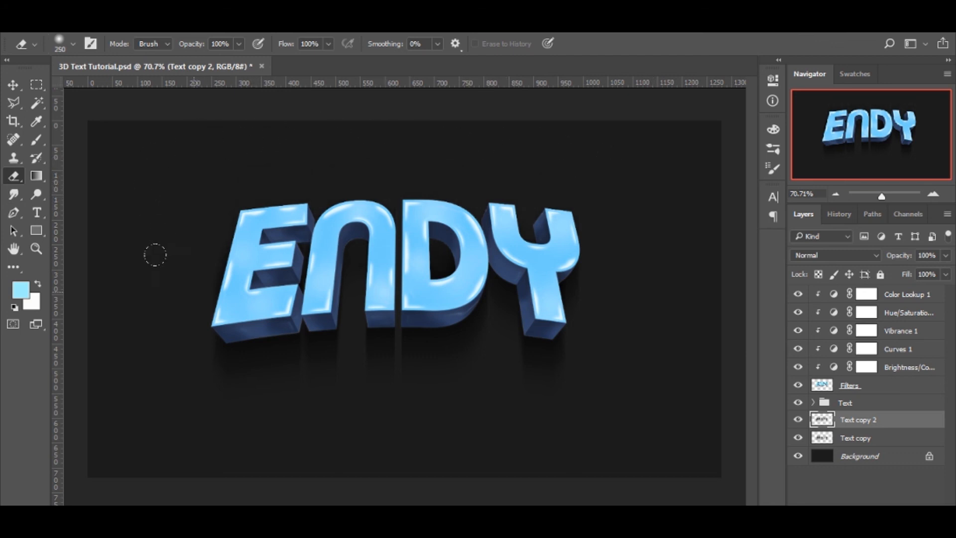
key("bracketleft")
key("bracketleft")
key("bracketleft")
left_click(894, 271)
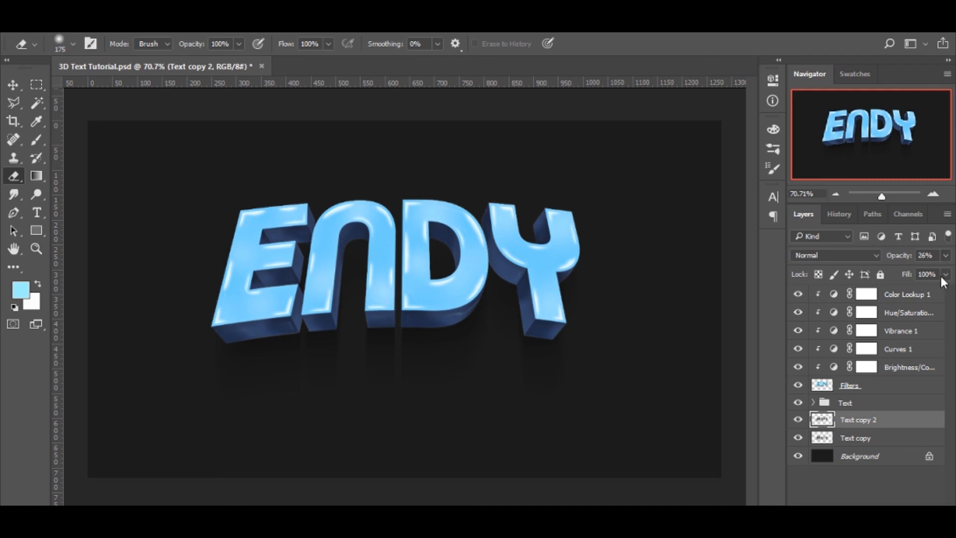
Group the Text copy and Text copy 2 layers, name the group Shadows and set its opacity to 78%.
left_click(891, 438, "shift")
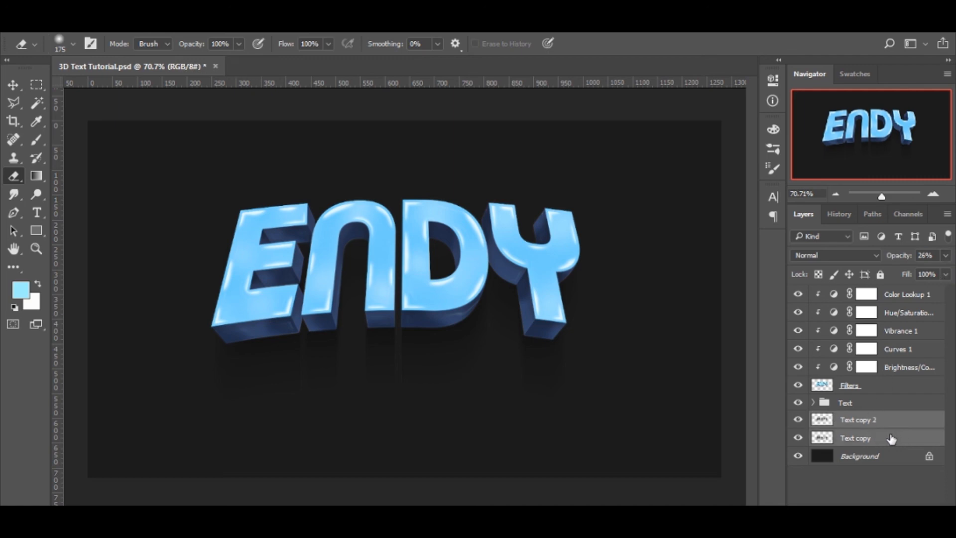
key("ctrl+g")
double_click(865, 419)
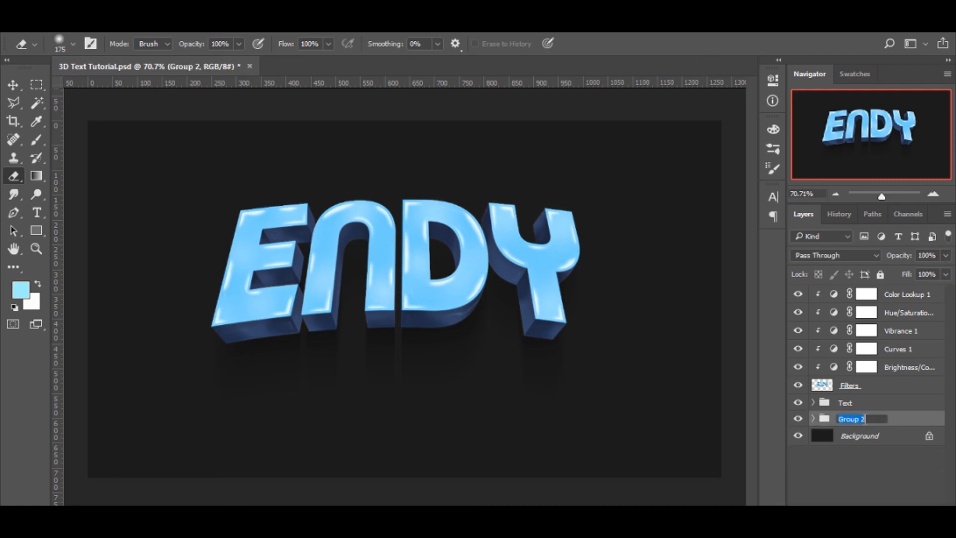
type("Shadows")
key("Return")
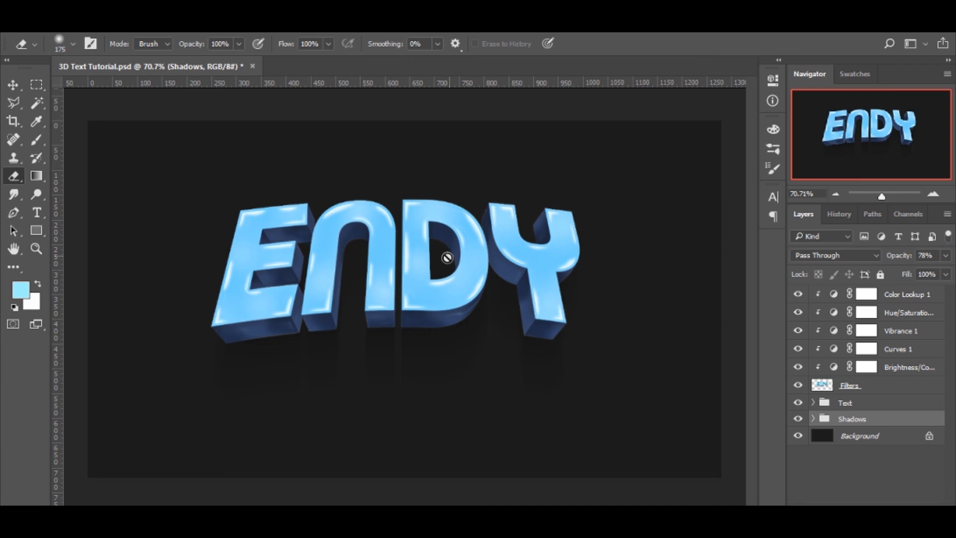
key("z")
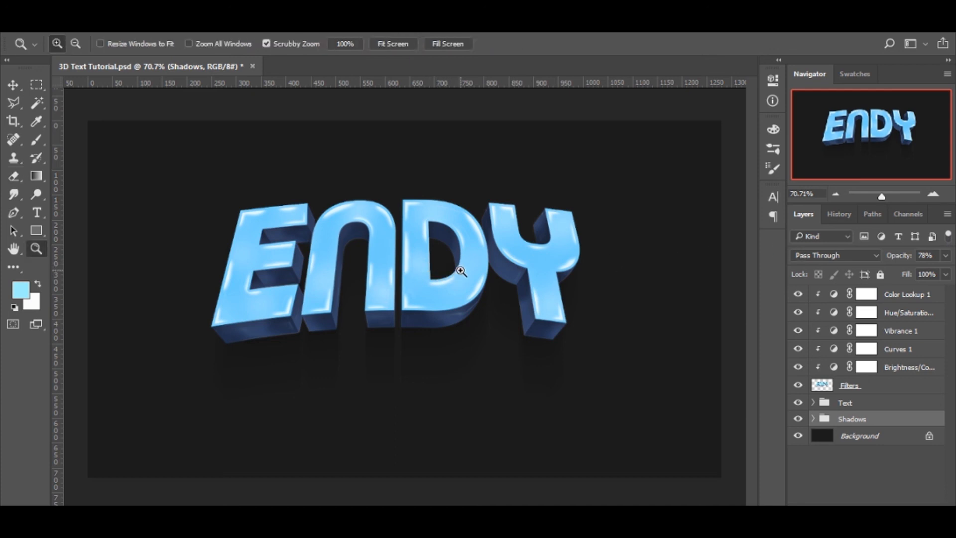
left_click_drag(459, 271, 421, 276)
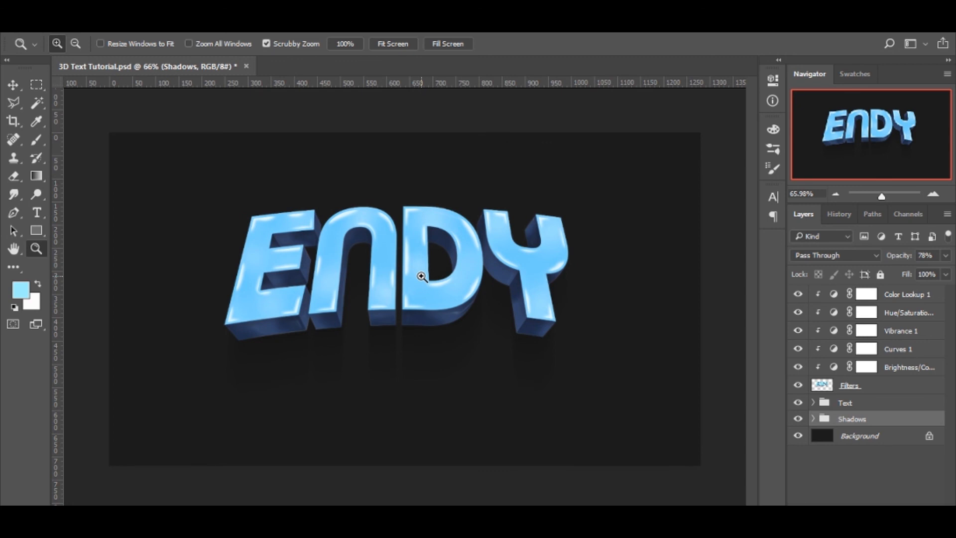